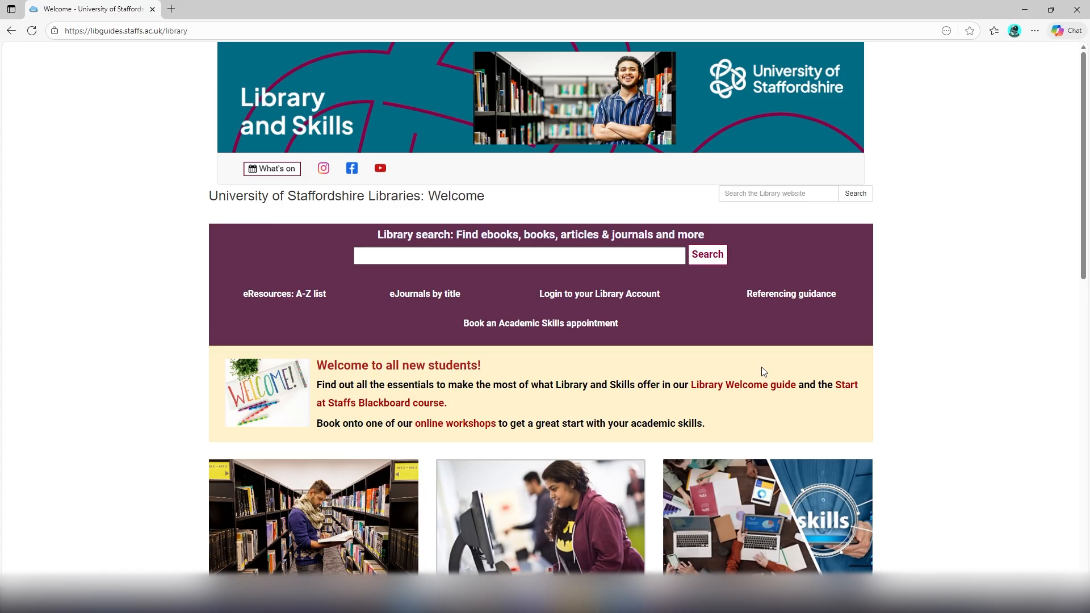
Open the Types of Assignment guide within the library website's Academic study skills section
{"action": "scroll", "coordinate": [764, 371], "scroll_direction": "down", "scroll_amount": 5}
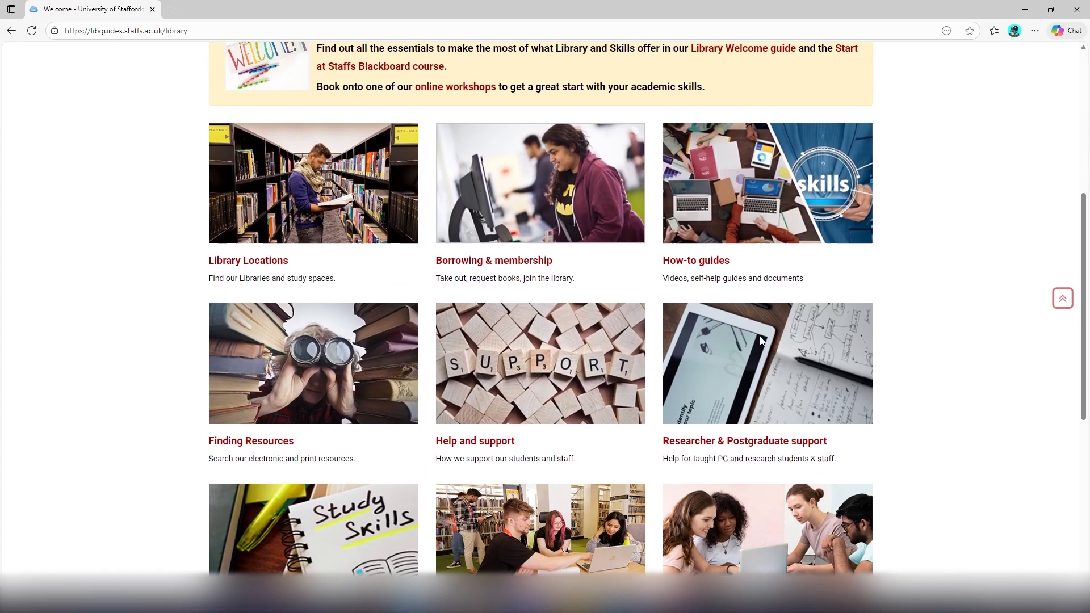
{"action": "scroll", "coordinate": [763, 341], "scroll_direction": "down", "scroll_amount": 3}
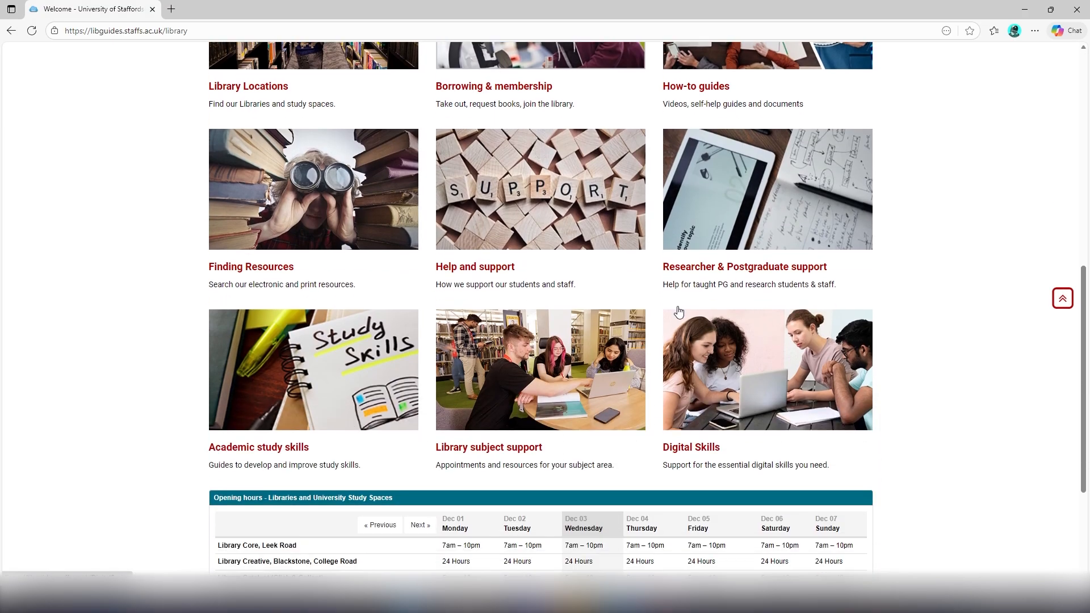
{"action": "left_click", "coordinate": [222, 452]}
{"action": "scroll", "coordinate": [567, 398], "scroll_direction": "down", "scroll_amount": 7}
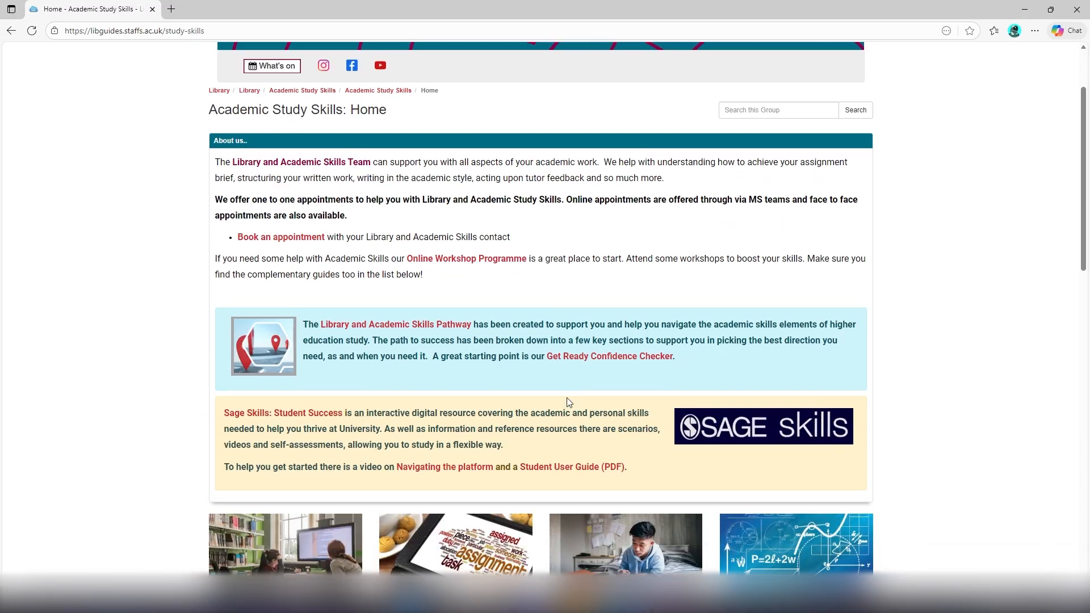
{"action": "scroll", "coordinate": [542, 394], "scroll_direction": "down", "scroll_amount": 1}
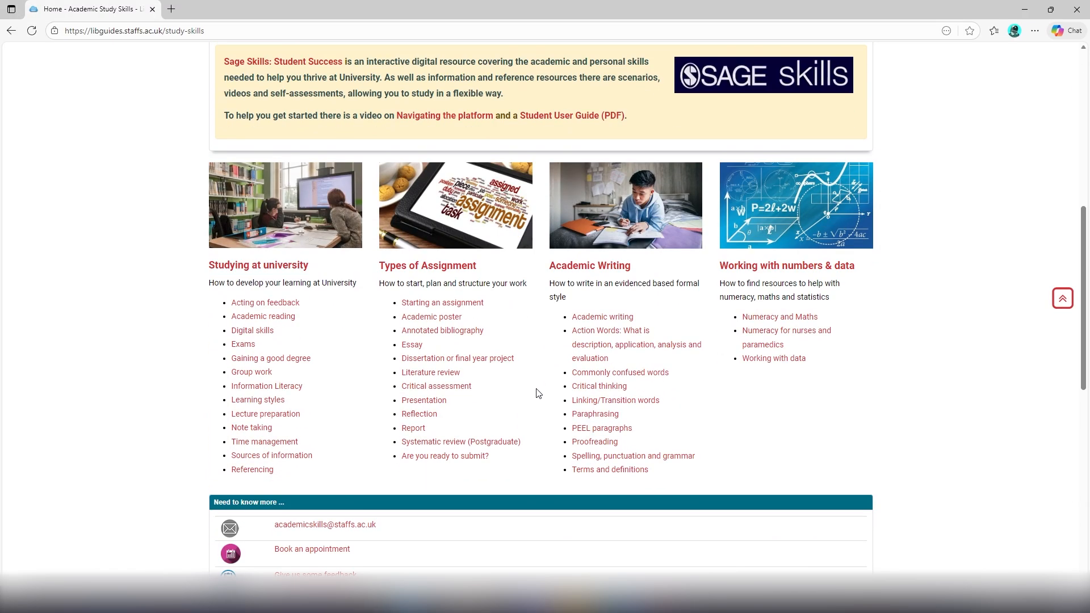
{"action": "left_click", "coordinate": [442, 268]}
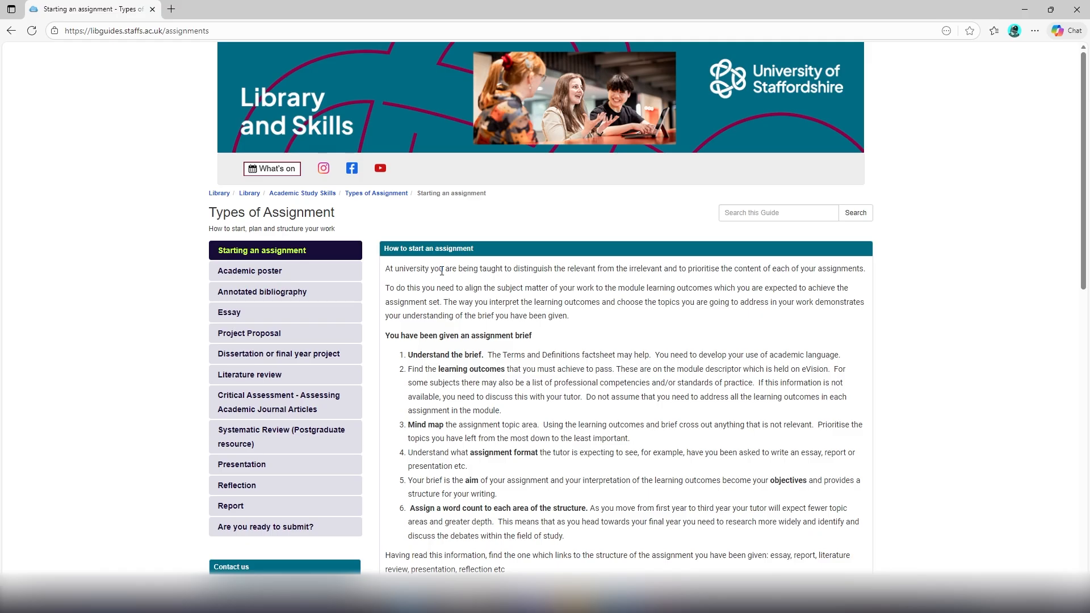
Open the Reports in Microsoft Word guide under Report and read through its table of contents instructions
{"action": "scroll", "coordinate": [420, 295], "scroll_direction": "down", "scroll_amount": 1}
{"action": "mouse_move", "coordinate": [323, 447]}
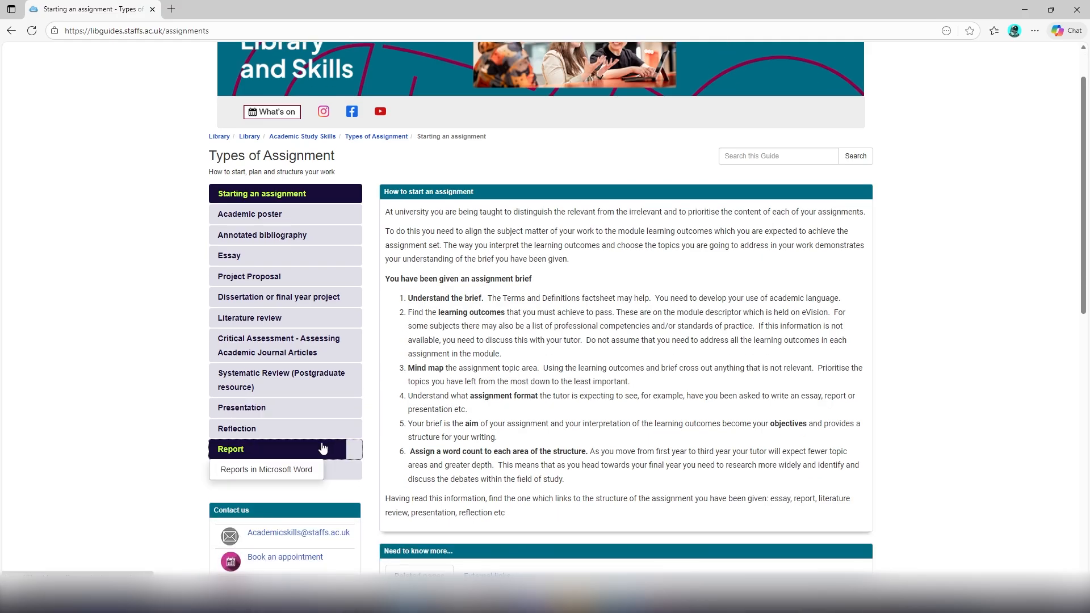
{"action": "left_click", "coordinate": [293, 470]}
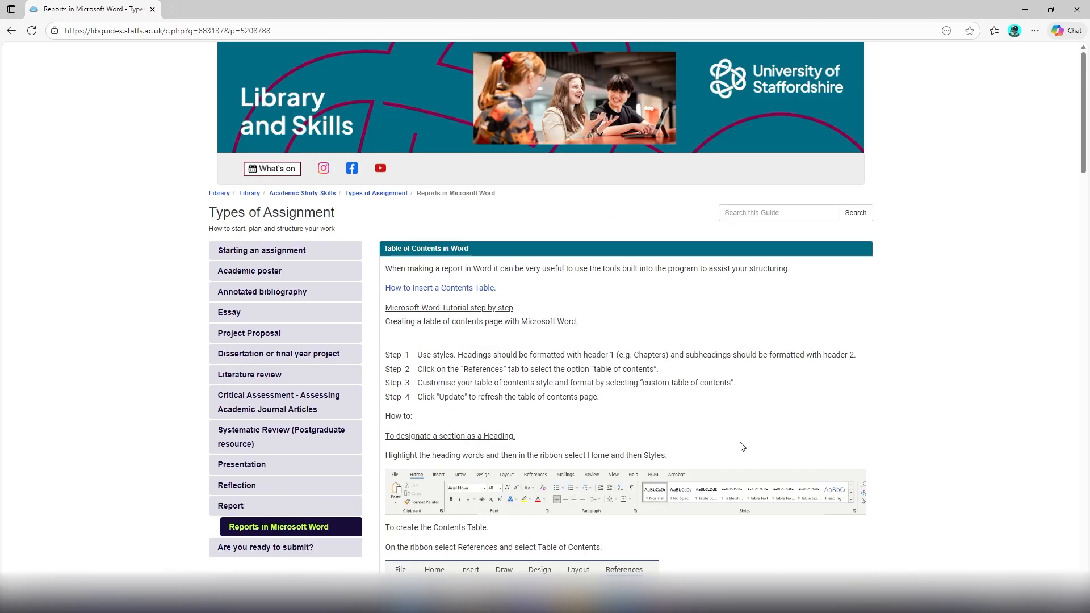
{"action": "scroll", "coordinate": [737, 434], "scroll_direction": "down", "scroll_amount": 15}
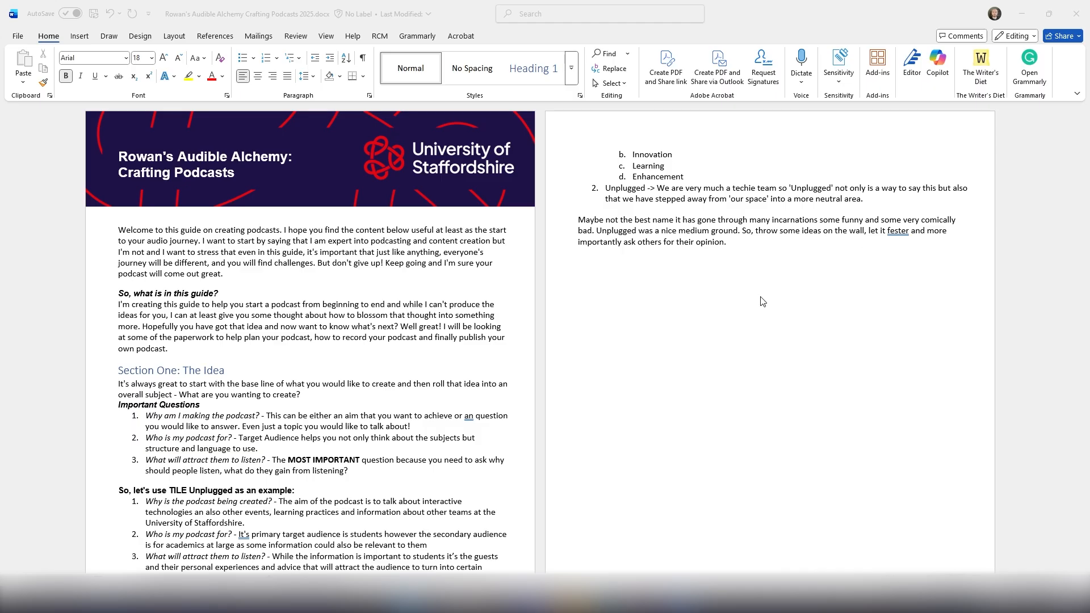
In the Word podcast guide document, check the text formatting of the "So, what is in this guide?" line
{"action": "left_click", "coordinate": [120, 291]}
{"action": "left_click_drag", "start_coordinate": [121, 291], "coordinate": [227, 293]}
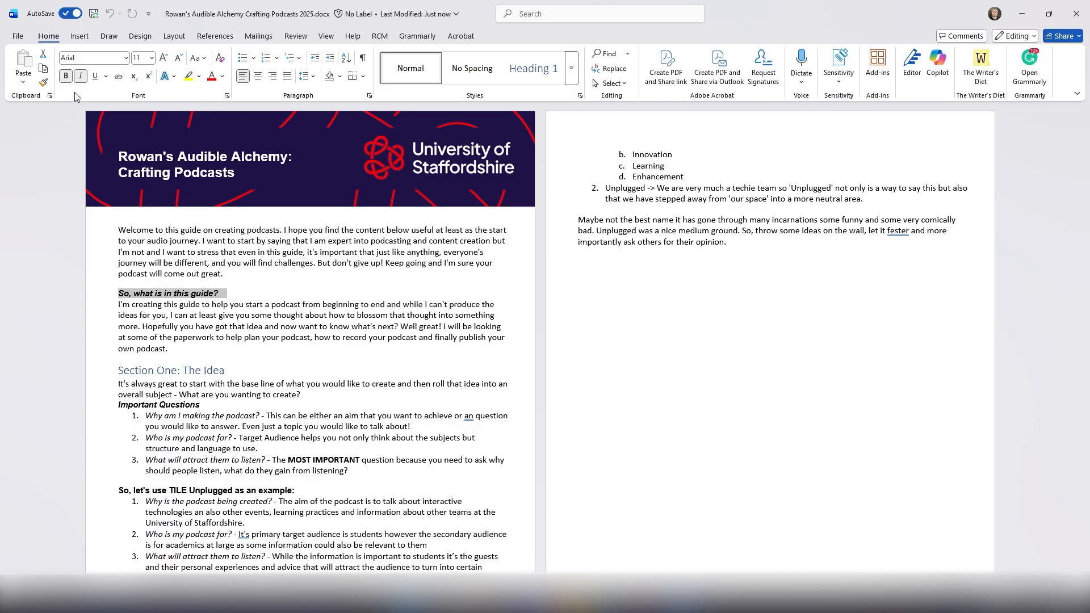
{"action": "left_click", "coordinate": [252, 278]}
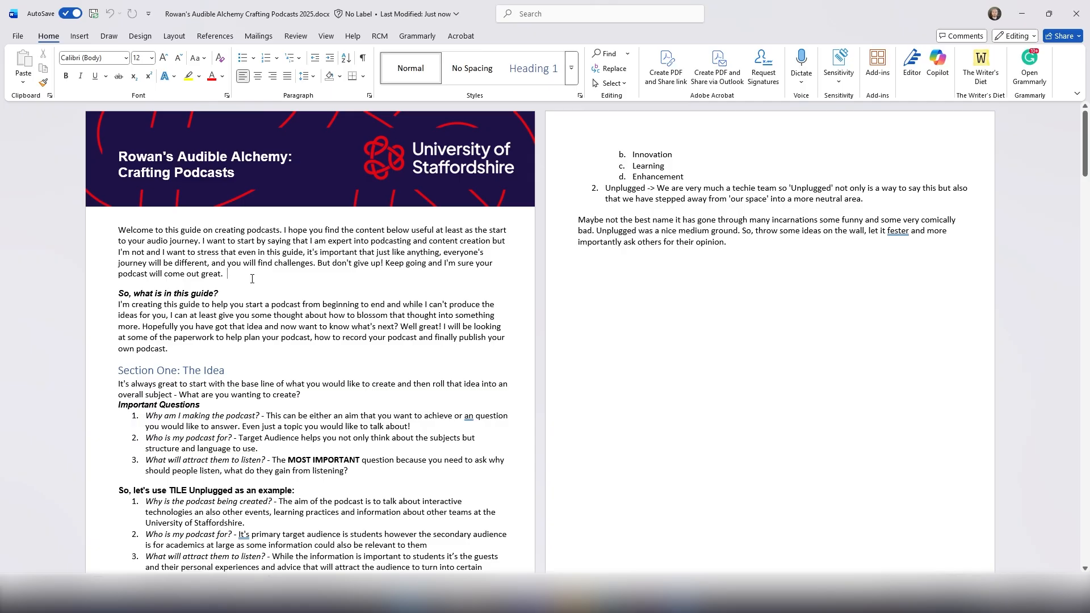
View the document's heading structure in the Navigation pane, then close the pane
{"action": "key", "text": "ctrl+f"}
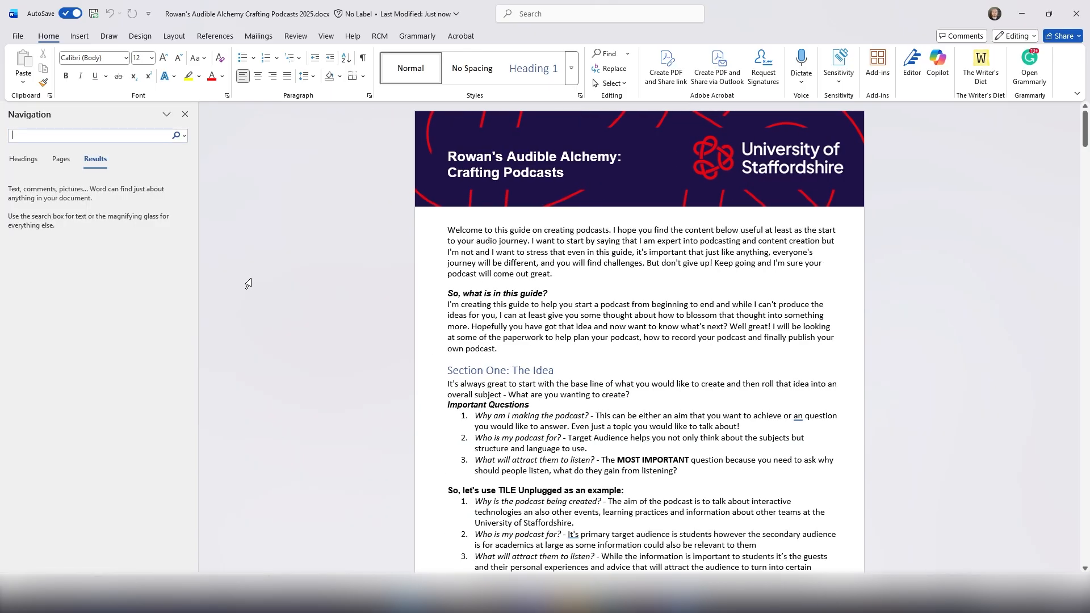
{"action": "left_click", "coordinate": [22, 159]}
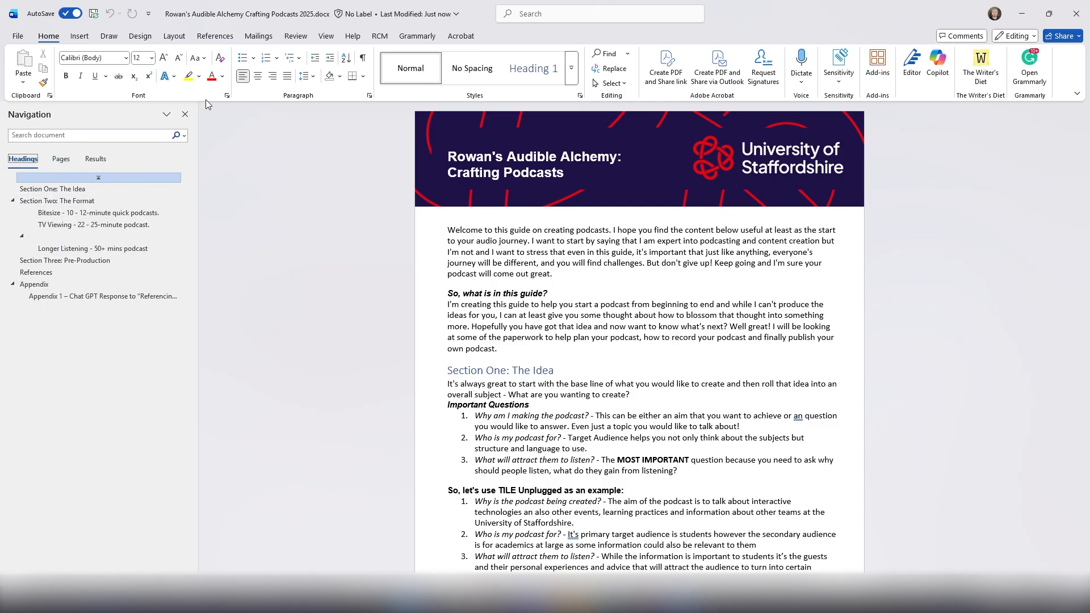
{"action": "left_click", "coordinate": [187, 114]}
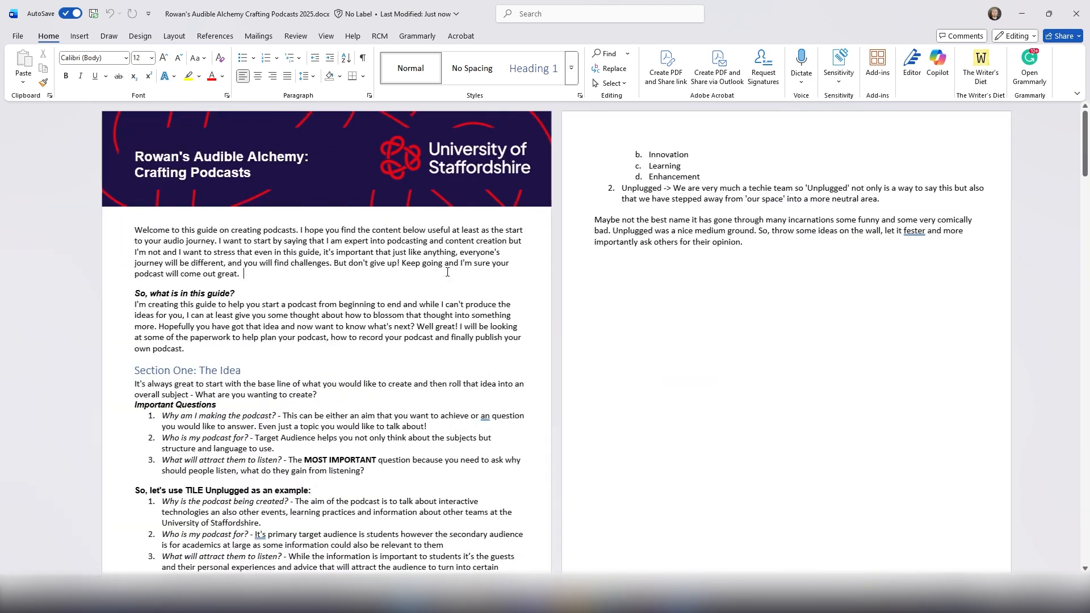
Change the "Section One: The Idea" heading to the Normal style and insert a blank line above it
{"action": "scroll", "coordinate": [566, 348], "scroll_direction": "down", "scroll_amount": 3}
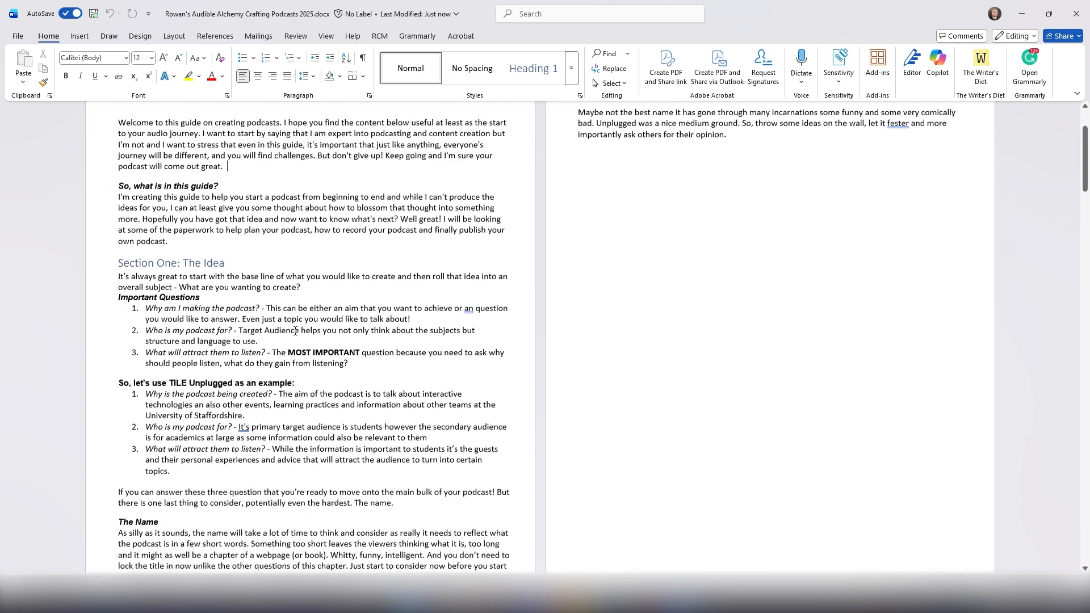
{"action": "triple_click", "coordinate": [139, 264]}
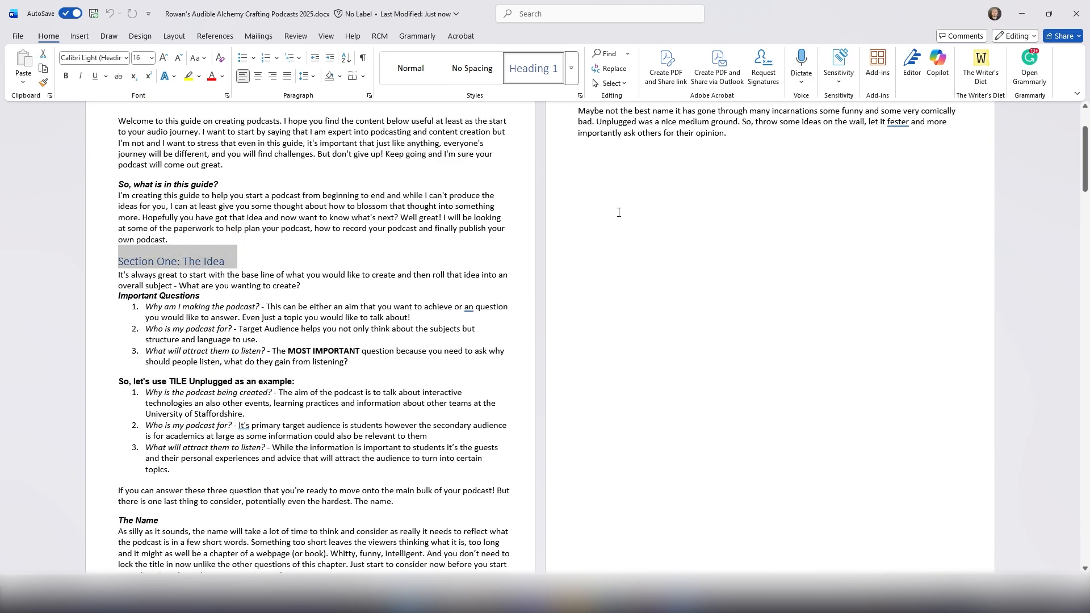
{"action": "left_click", "coordinate": [410, 69]}
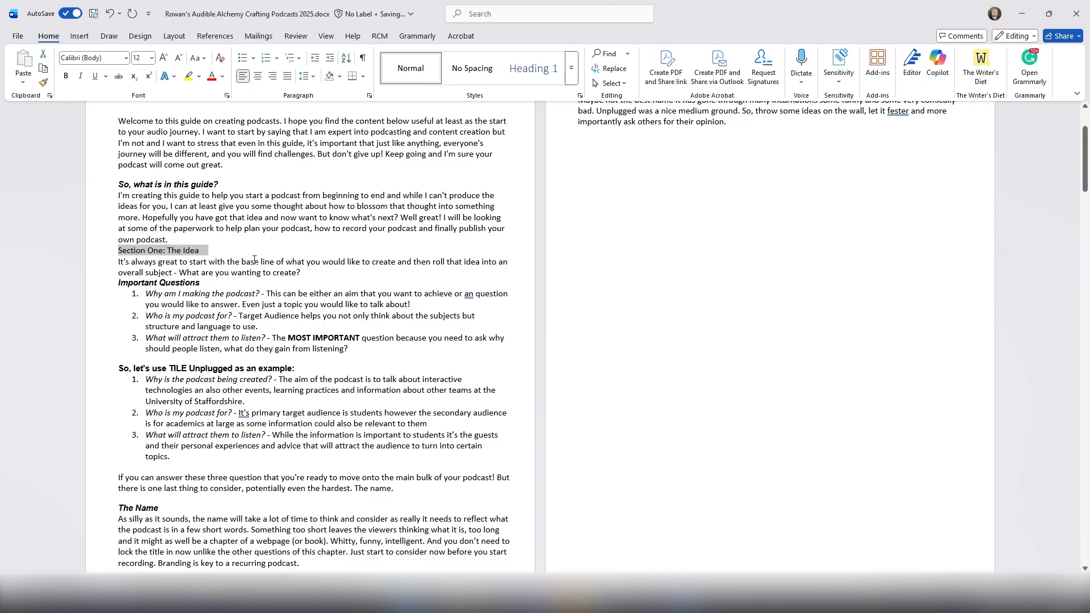
{"action": "left_click", "coordinate": [120, 252]}
{"action": "key", "text": "Return"}
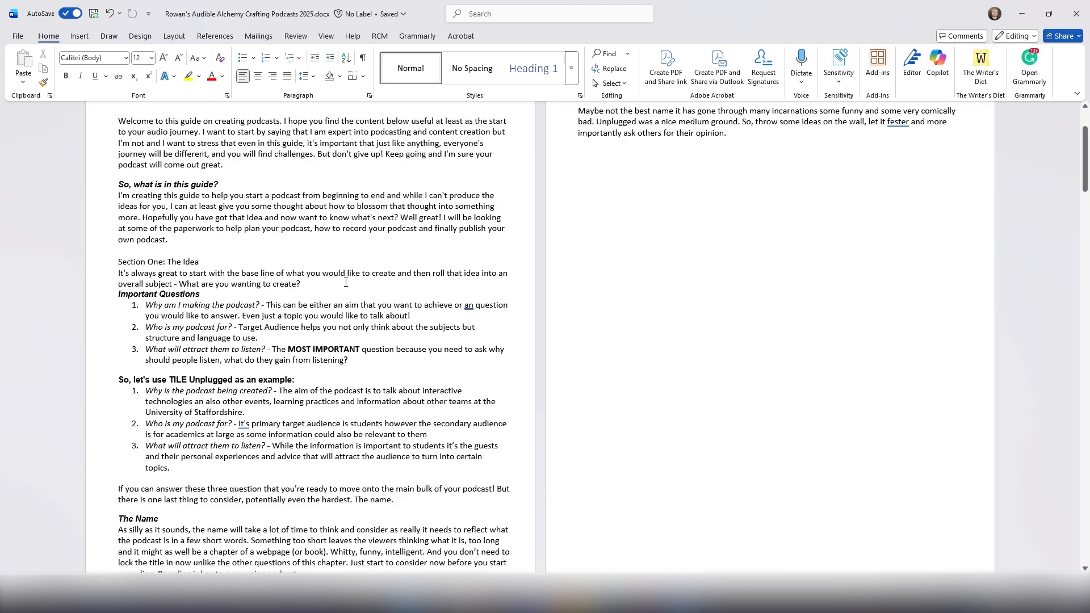
Apply the Heading 1 style to the "Section One: The Idea" line
{"action": "triple_click", "coordinate": [196, 259]}
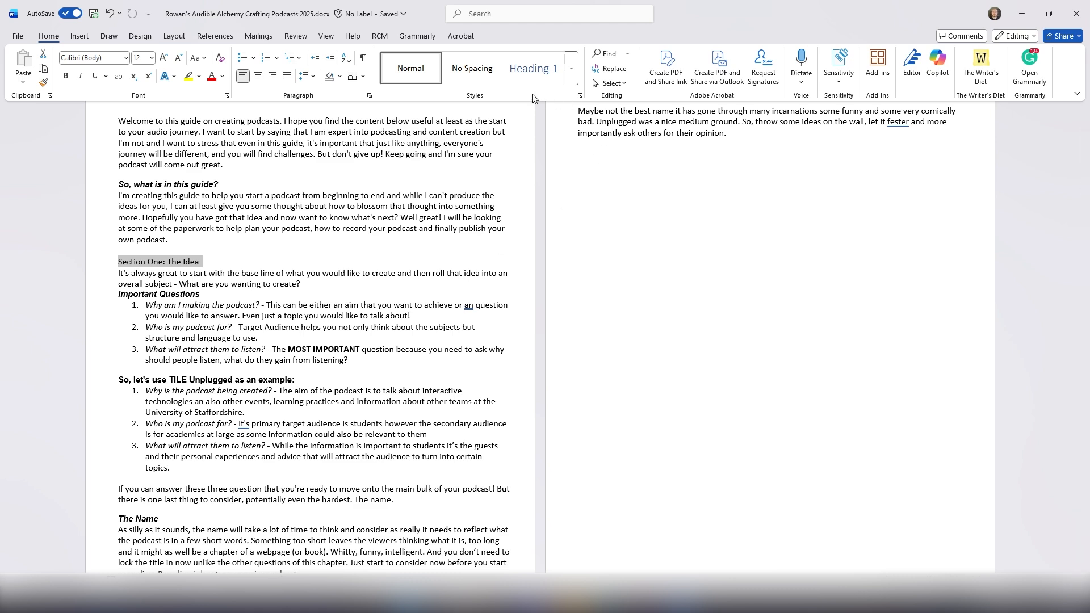
{"action": "left_click", "coordinate": [572, 74]}
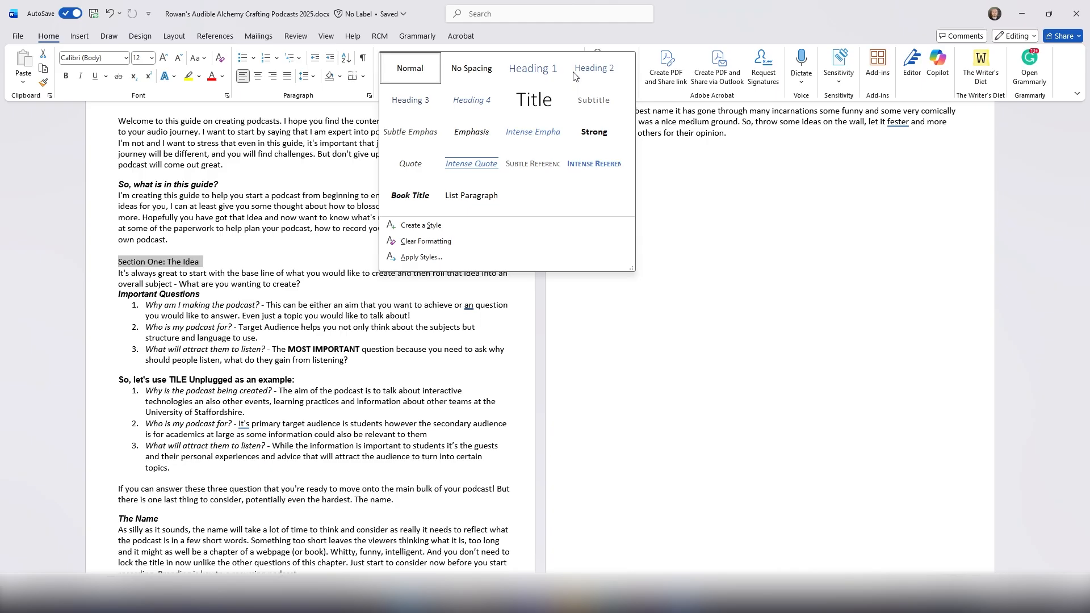
{"action": "left_click", "coordinate": [541, 69]}
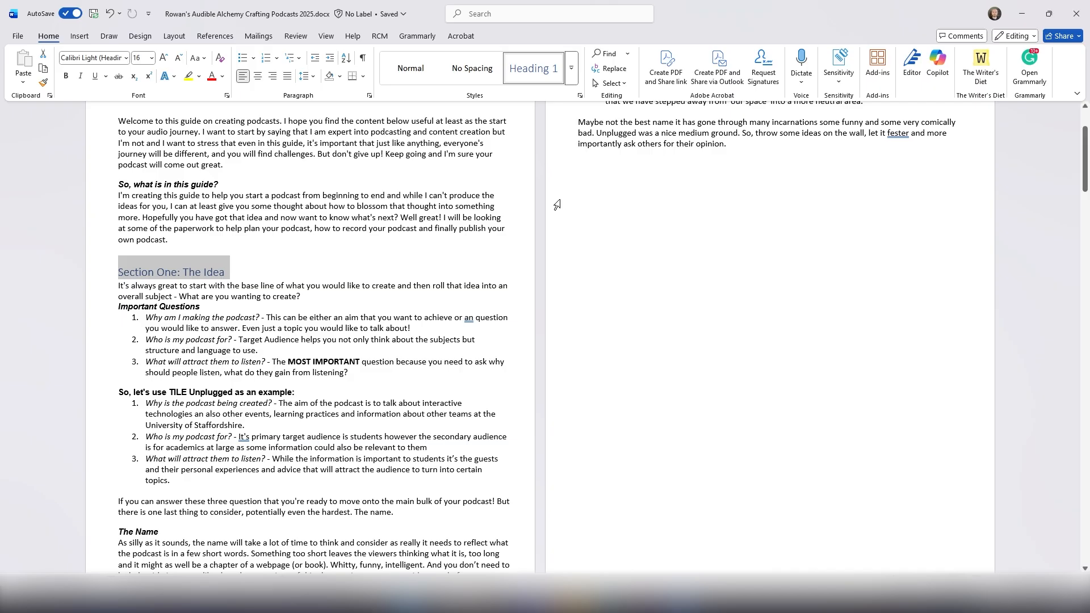
Apply the Heading 2 style to the "The Name" subheading at the end of Section One
{"action": "scroll", "coordinate": [364, 244], "scroll_direction": "down", "scroll_amount": 1}
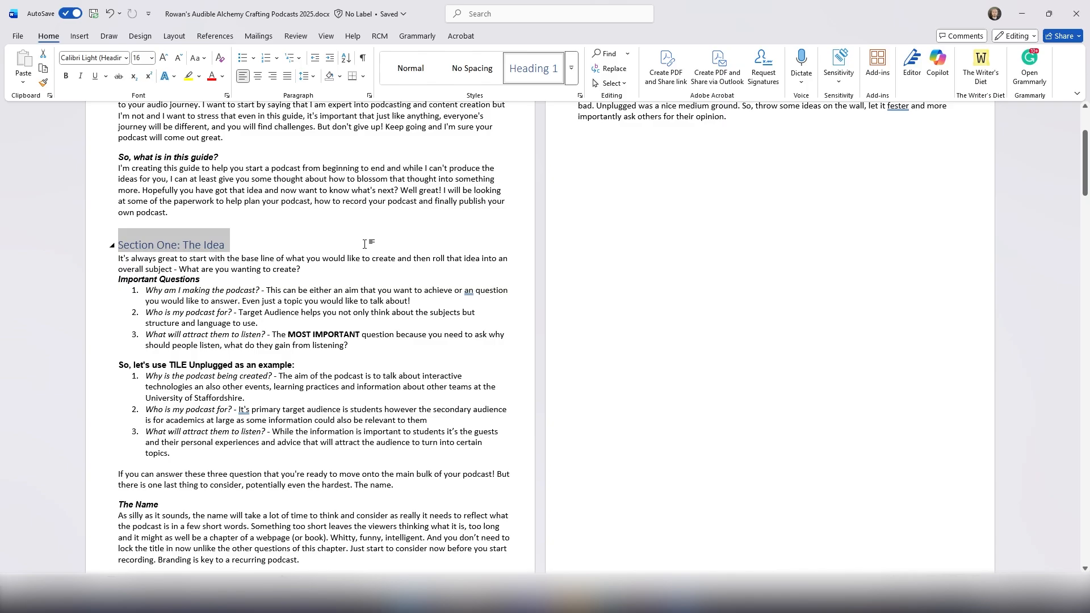
{"action": "scroll", "coordinate": [224, 374], "scroll_direction": "down", "scroll_amount": 3}
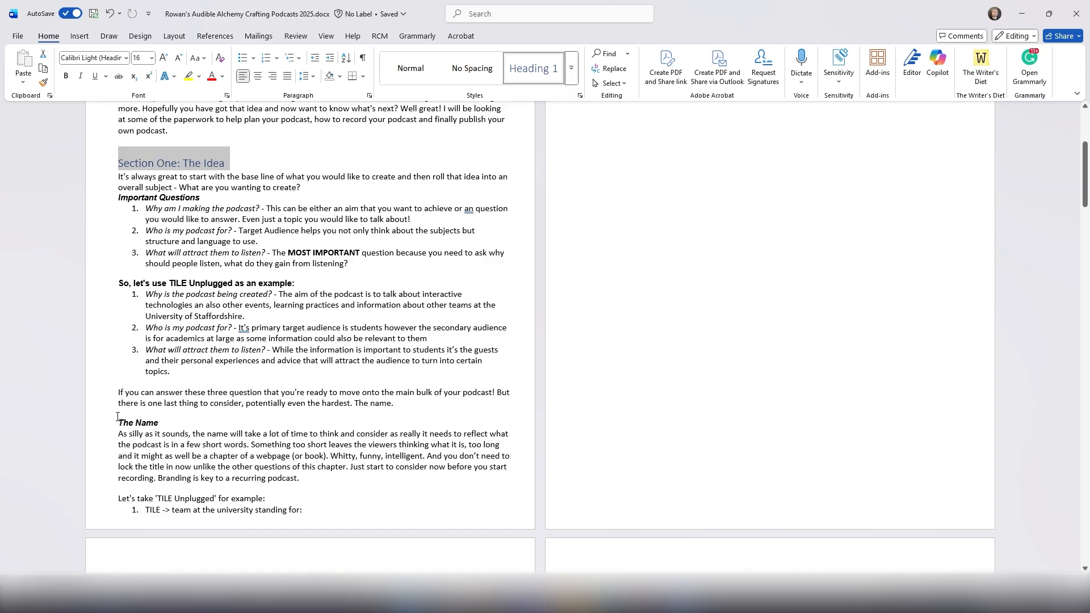
{"action": "scroll", "coordinate": [152, 423], "scroll_direction": "up", "scroll_amount": 6}
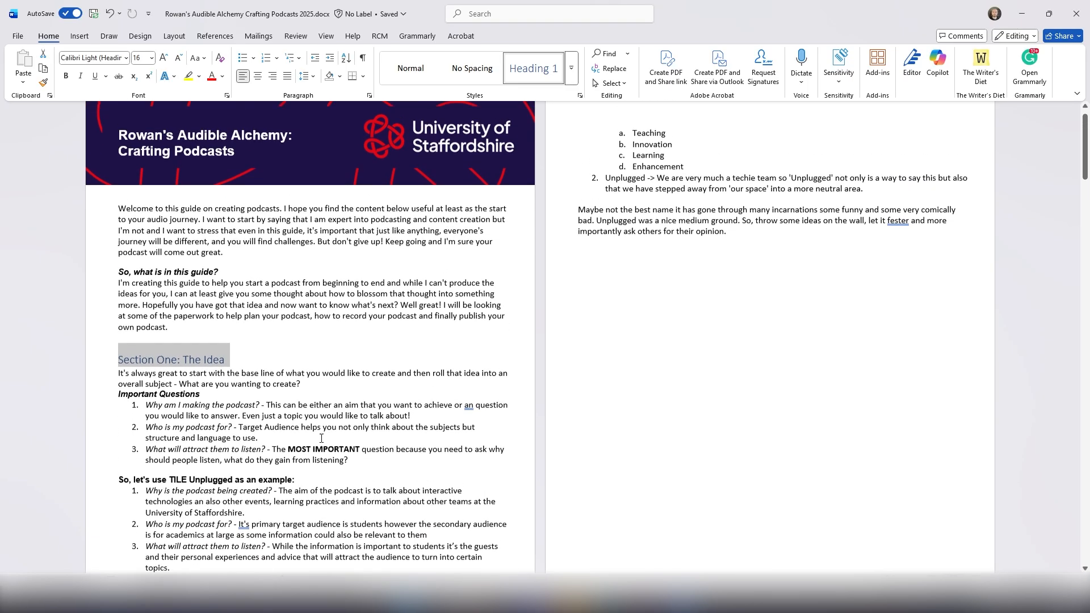
{"action": "scroll", "coordinate": [327, 433], "scroll_direction": "down", "scroll_amount": 5}
{"action": "scroll", "coordinate": [327, 434], "scroll_direction": "down", "scroll_amount": 2}
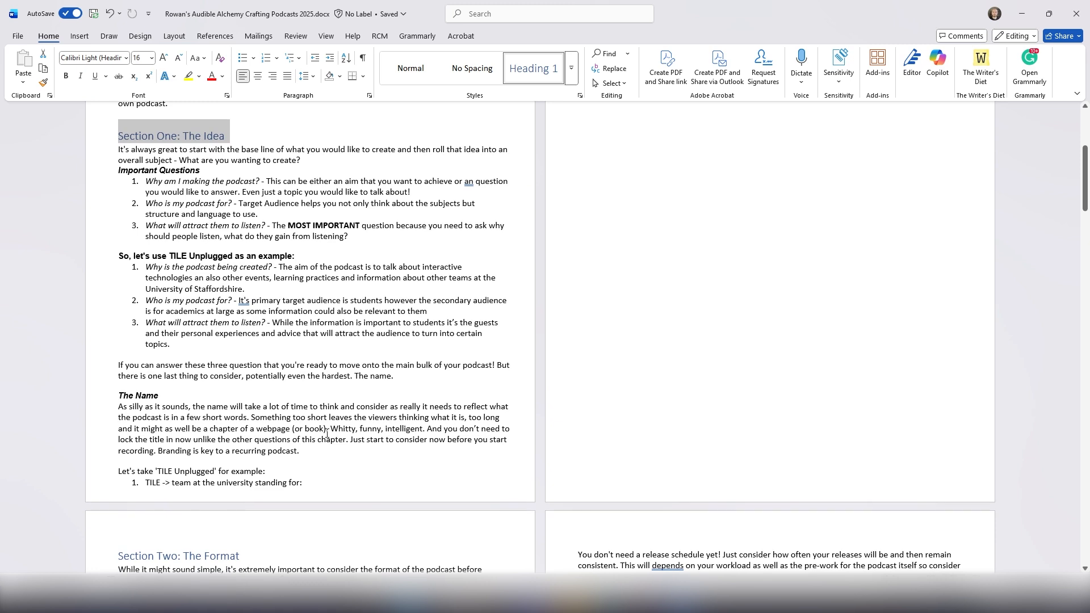
{"action": "left_click_drag", "start_coordinate": [164, 395], "coordinate": [118, 396]}
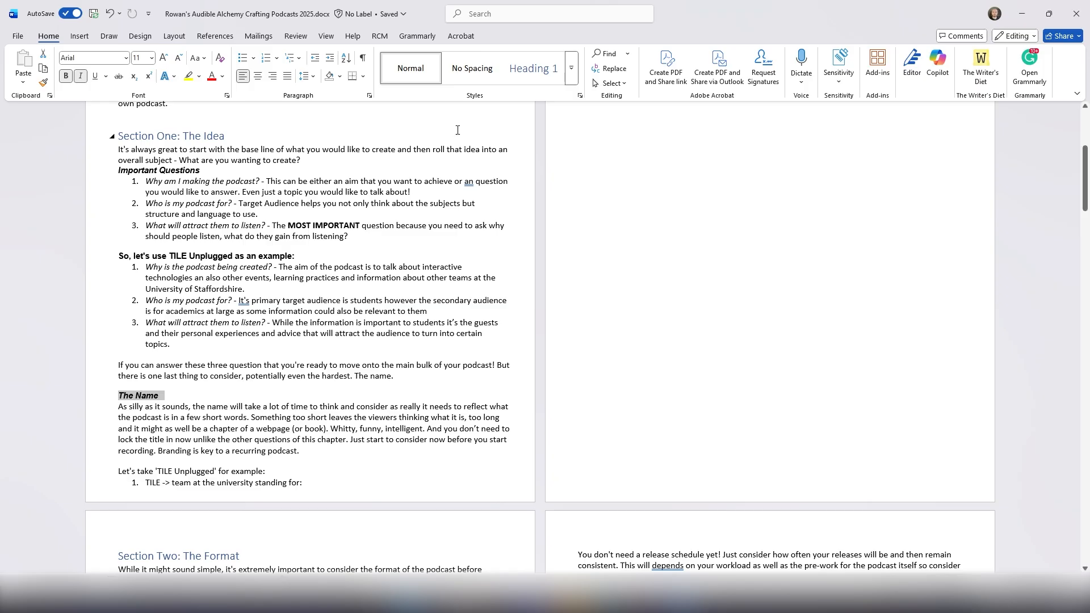
{"action": "left_click", "coordinate": [571, 68]}
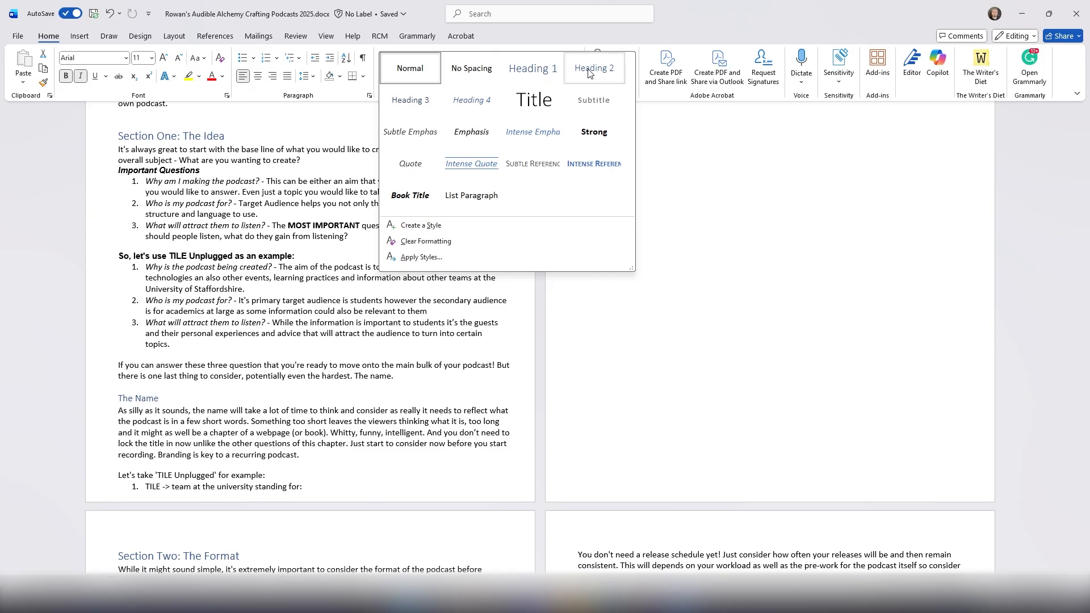
{"action": "left_click", "coordinate": [546, 74]}
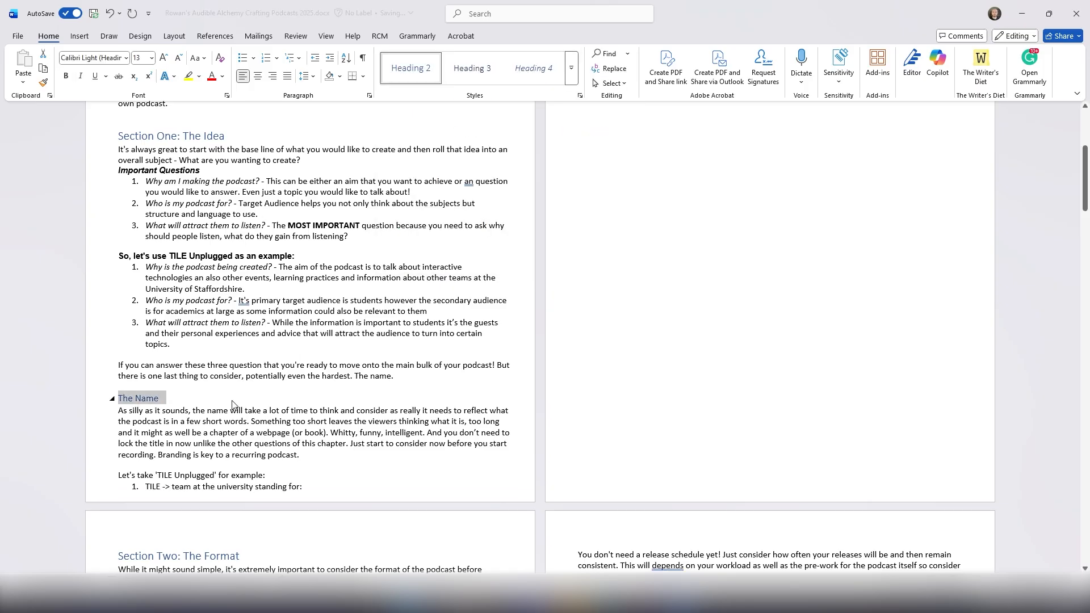
{"action": "left_click", "coordinate": [183, 400]}
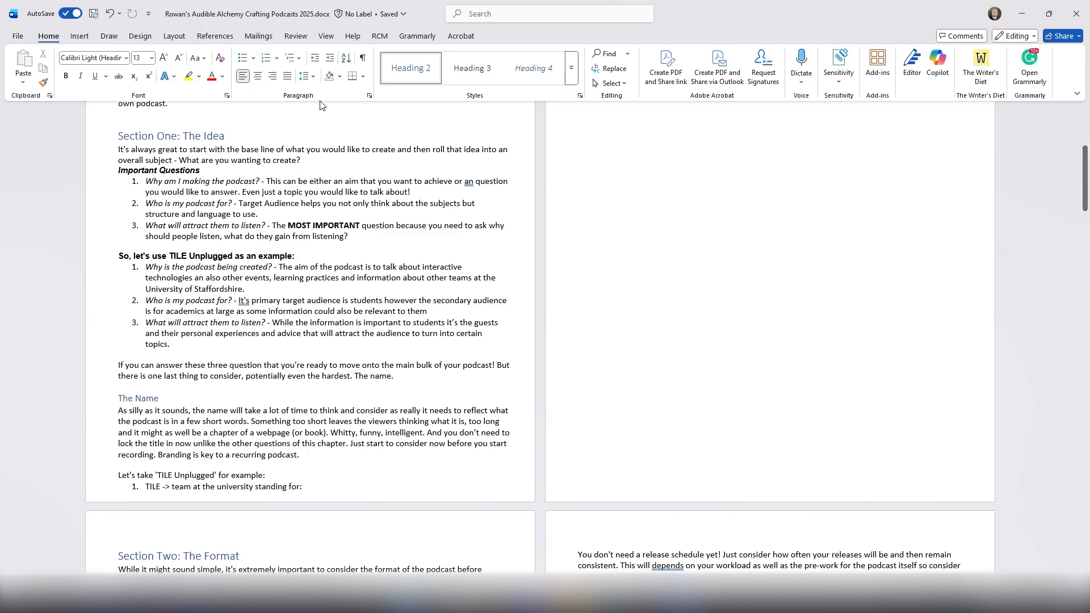
Show the Navigation pane, jump to "Section Two: The Format" and back to "Section One: The Idea", then close the pane
{"action": "left_click", "coordinate": [326, 37]}
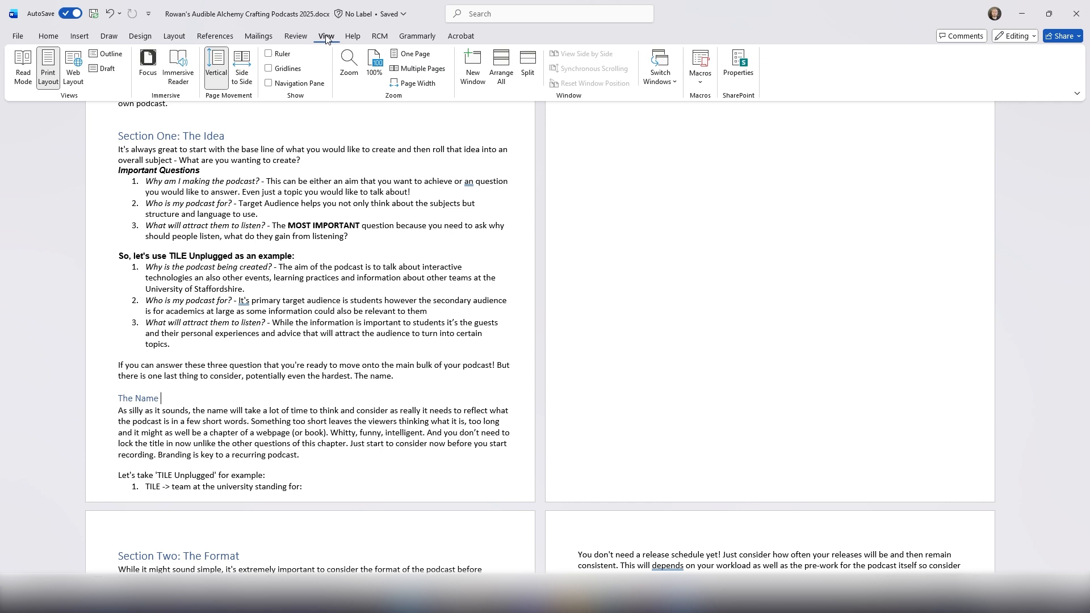
{"action": "left_click", "coordinate": [287, 84]}
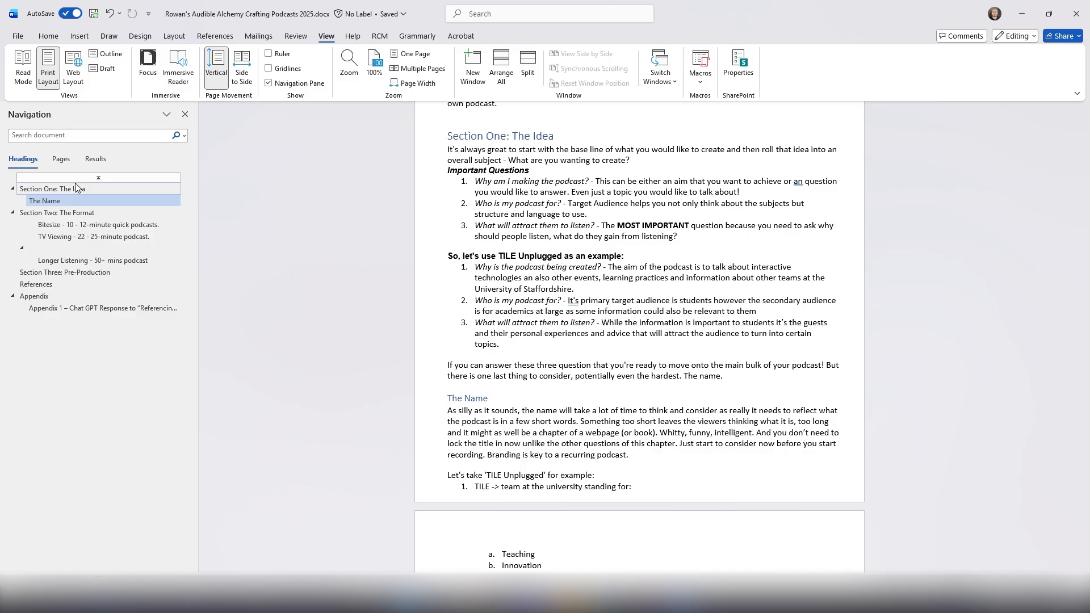
{"action": "left_click", "coordinate": [78, 215]}
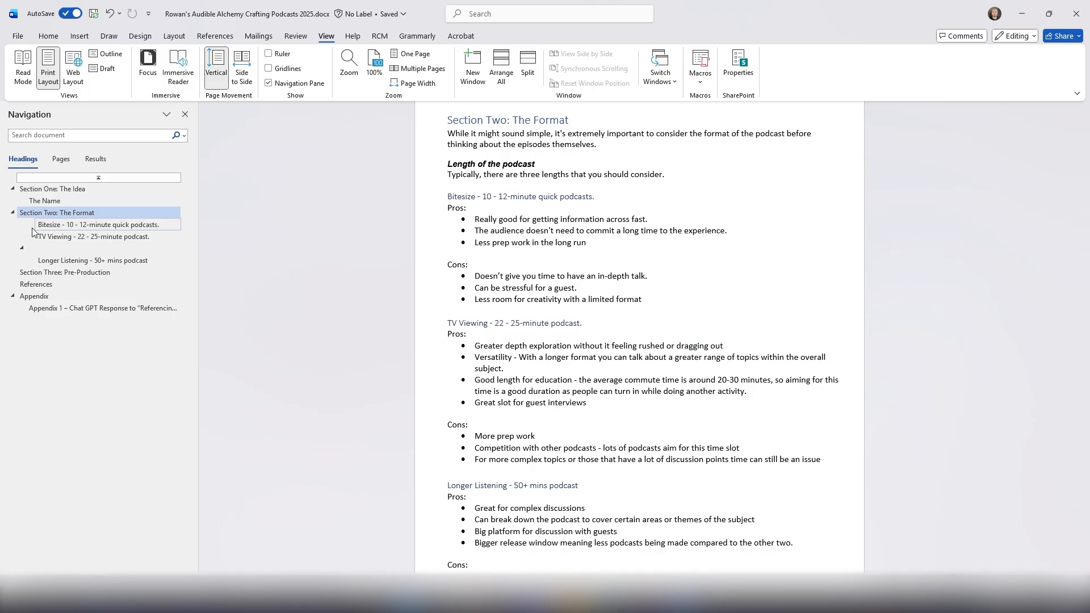
{"action": "left_click", "coordinate": [47, 192]}
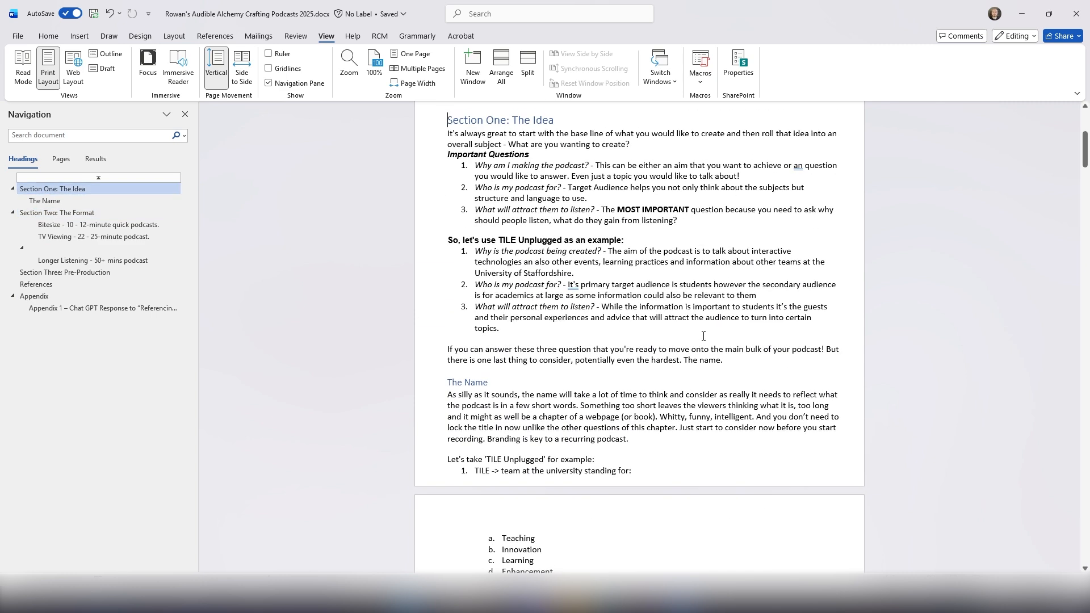
{"action": "left_click", "coordinate": [185, 114]}
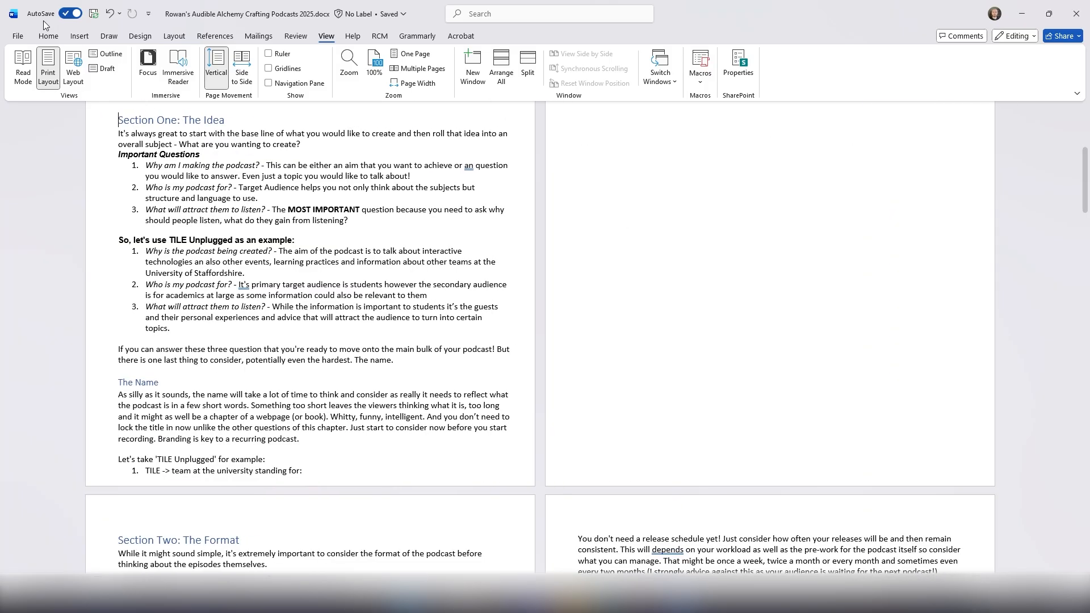
Start modifying the Heading 1 style and set its font to Arial
{"action": "left_click", "coordinate": [48, 36]}
{"action": "scroll", "coordinate": [507, 347], "scroll_direction": "up", "scroll_amount": 1}
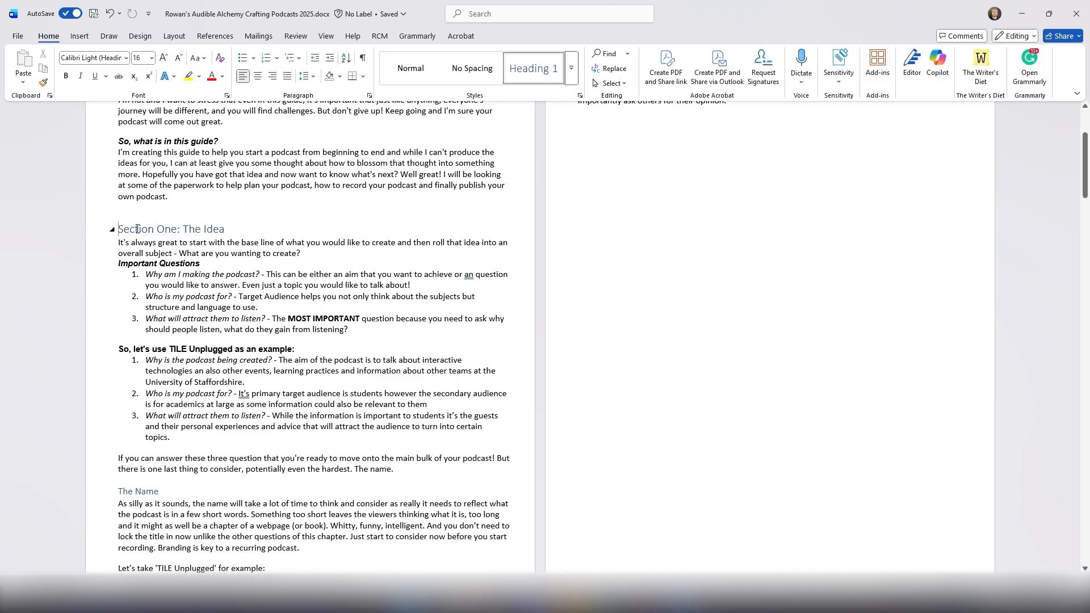
{"action": "left_click", "coordinate": [571, 77]}
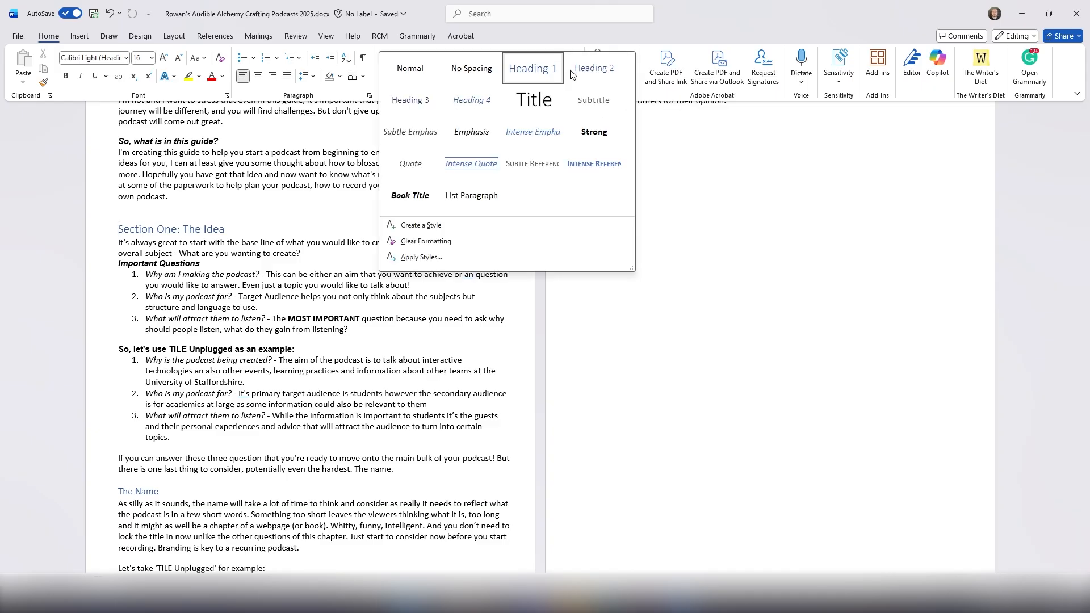
{"action": "right_click", "coordinate": [531, 72]}
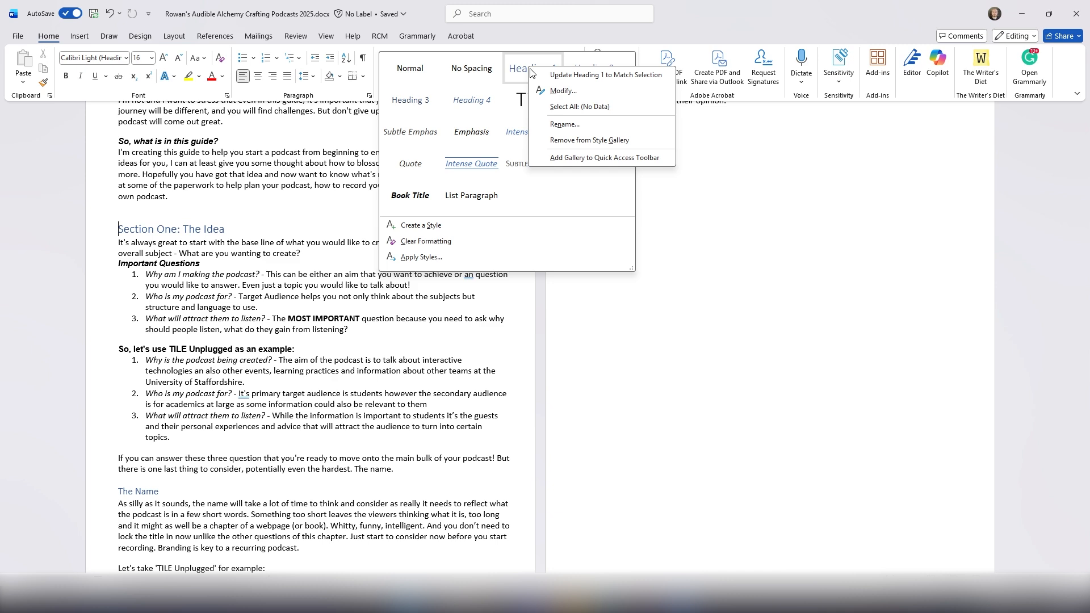
{"action": "left_click", "coordinate": [564, 90]}
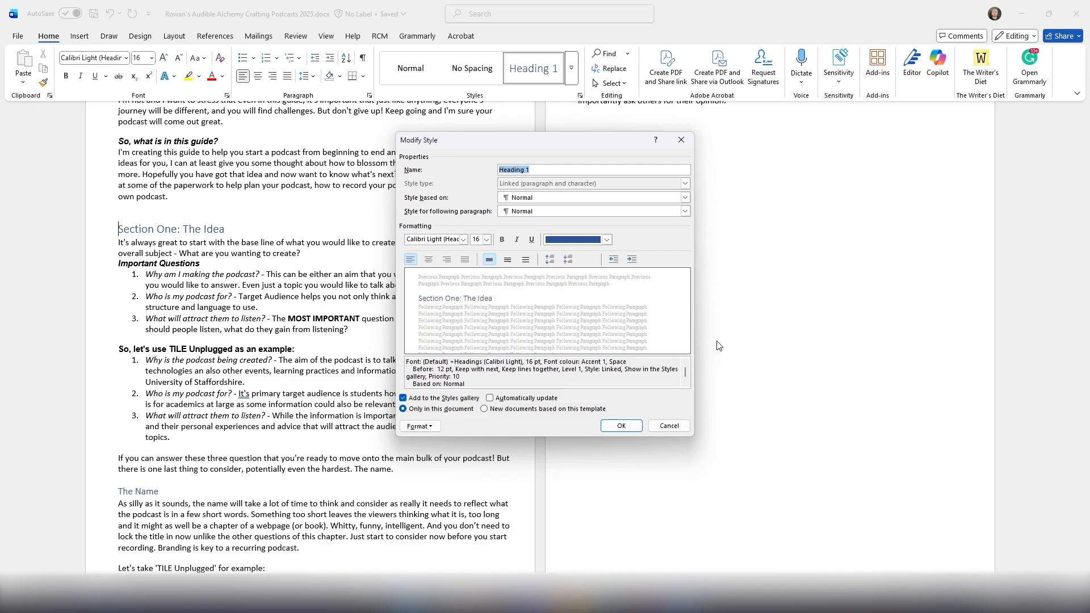
{"action": "left_click", "coordinate": [464, 240]}
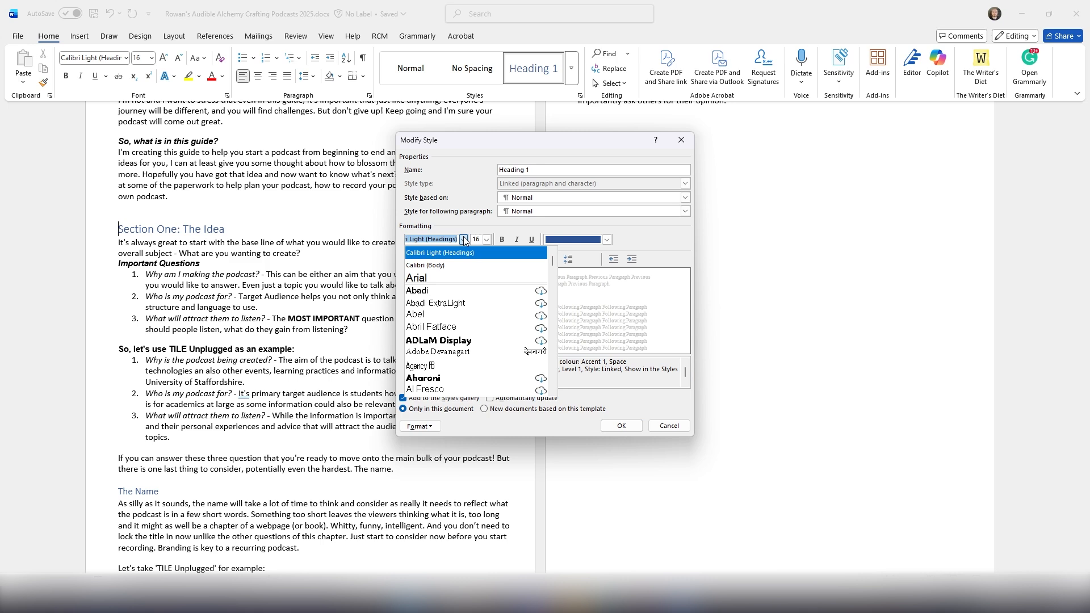
{"action": "left_click", "coordinate": [464, 239]}
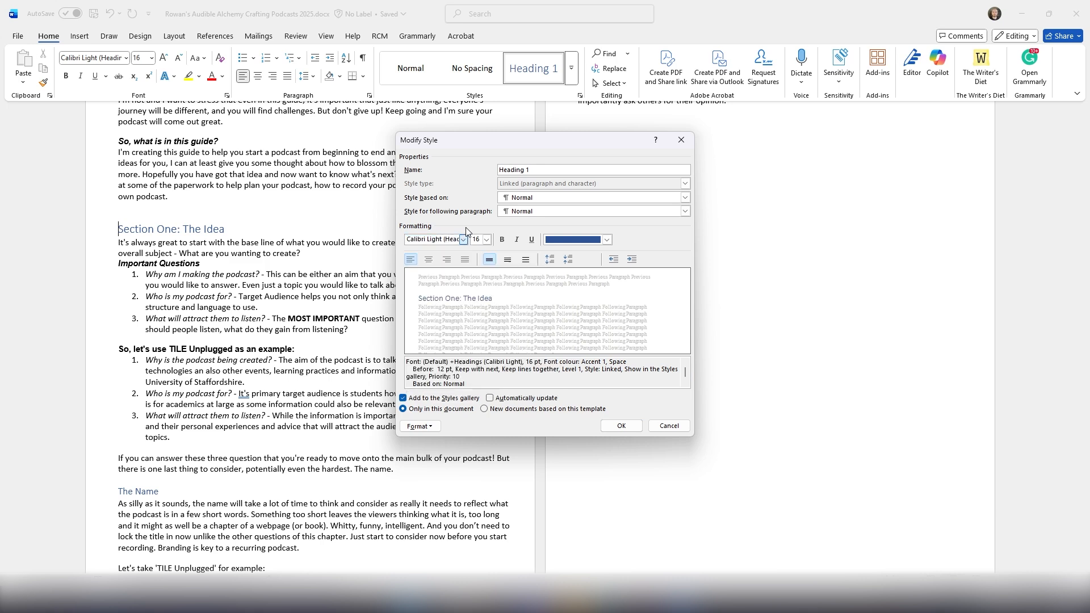
{"action": "left_click", "coordinate": [464, 239]}
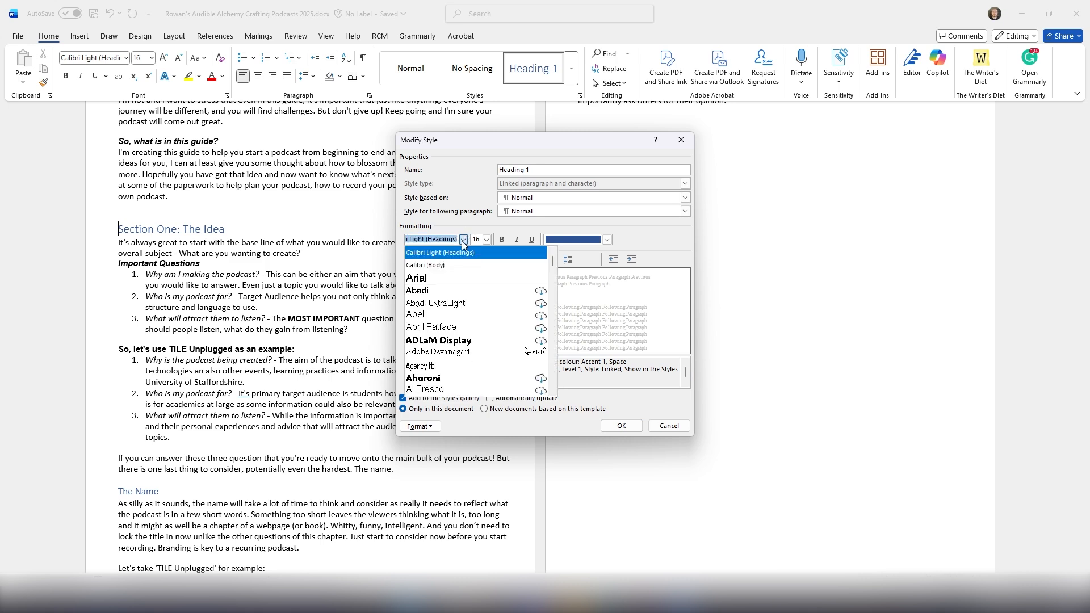
{"action": "left_click", "coordinate": [454, 275]}
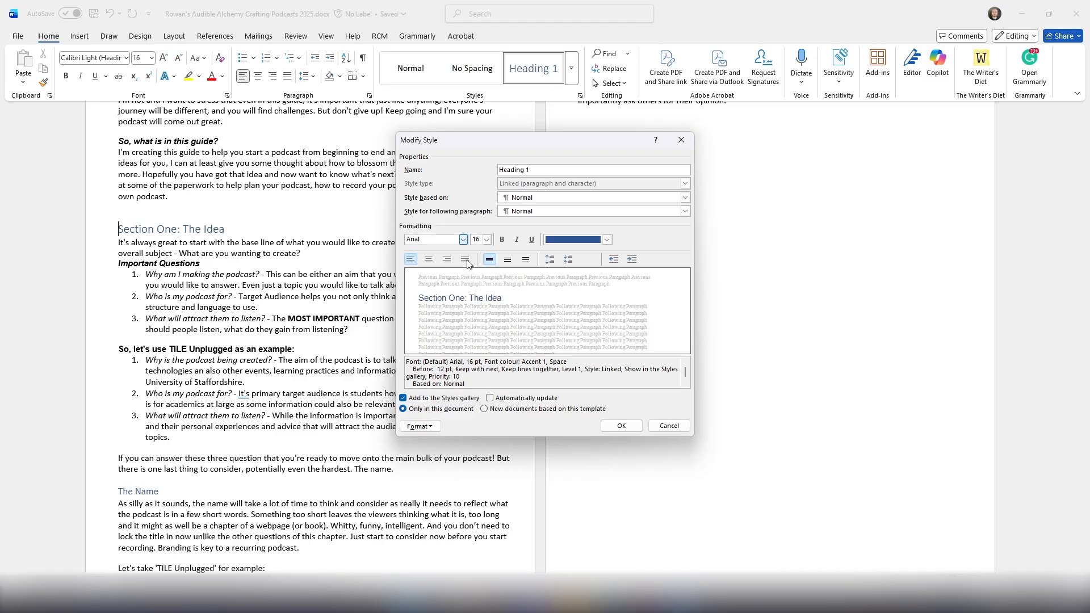
Review the size and colour choices for the Heading 1 style and make it bold
{"action": "left_click", "coordinate": [486, 240]}
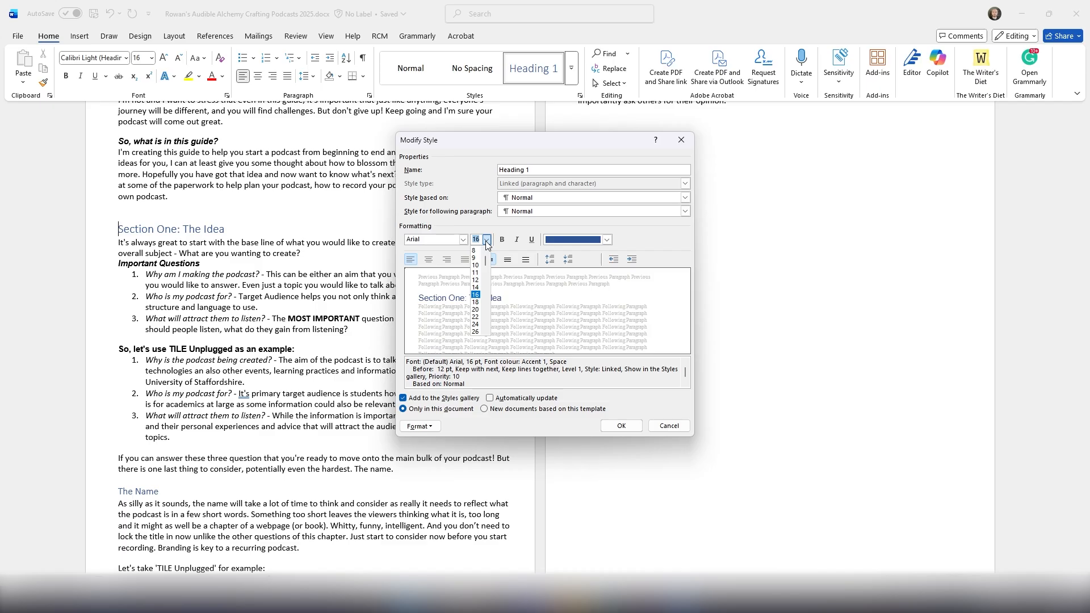
{"action": "left_click", "coordinate": [611, 240]}
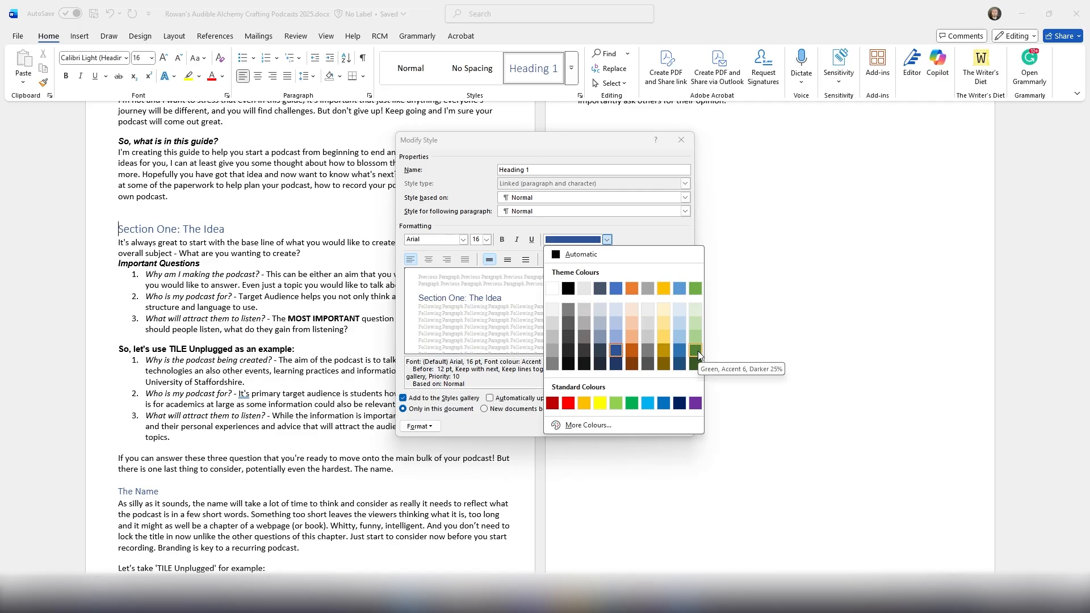
{"action": "left_click", "coordinate": [642, 233]}
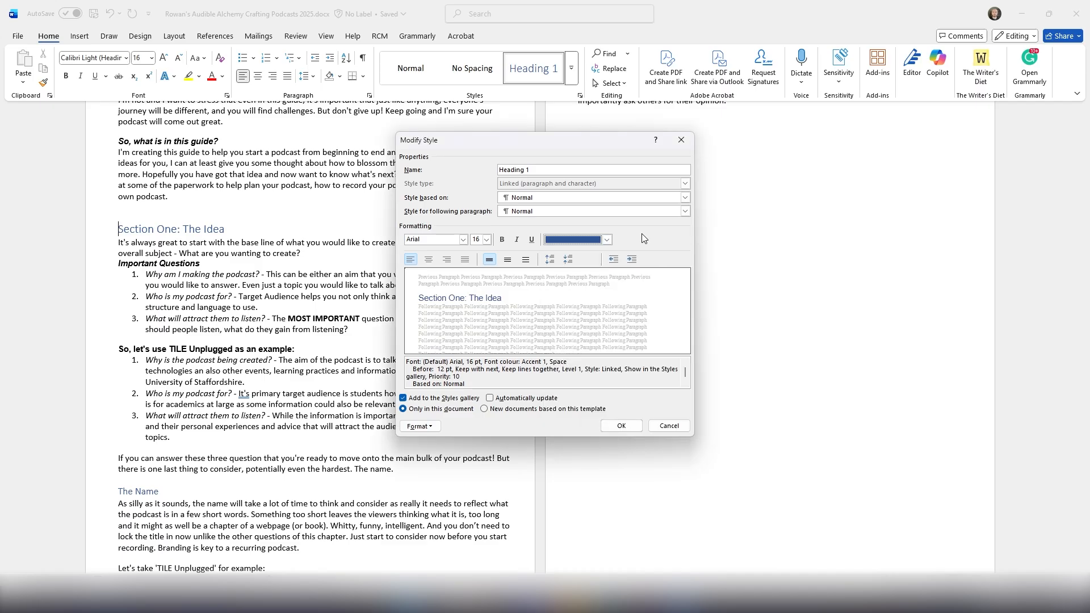
{"action": "left_click", "coordinate": [501, 239]}
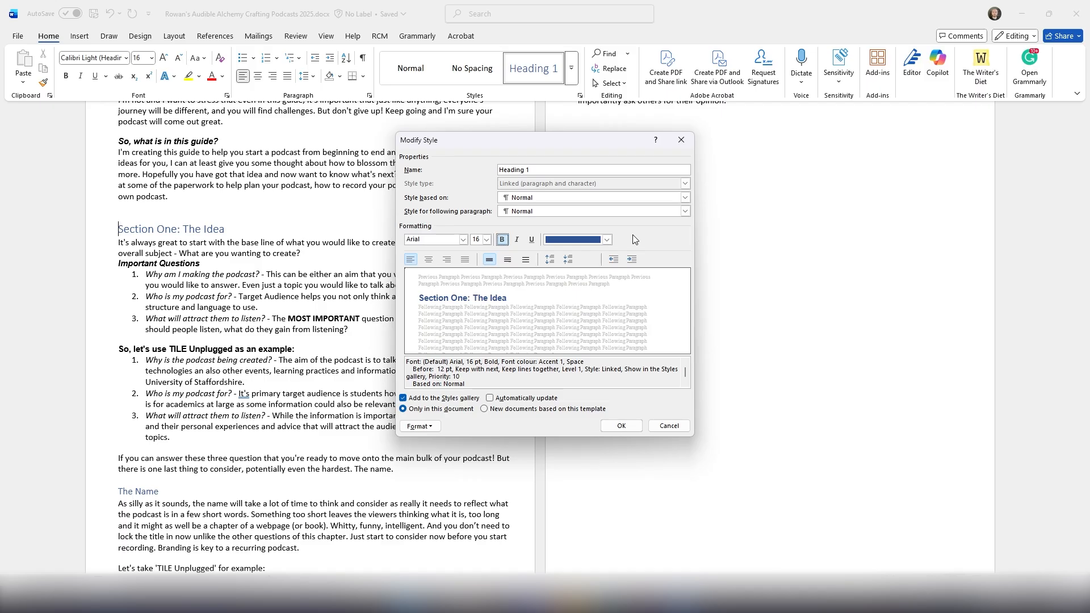
Try centred and right alignment for the Heading 1 style and return it to left alignment
{"action": "left_click", "coordinate": [430, 263]}
{"action": "left_click", "coordinate": [447, 260]}
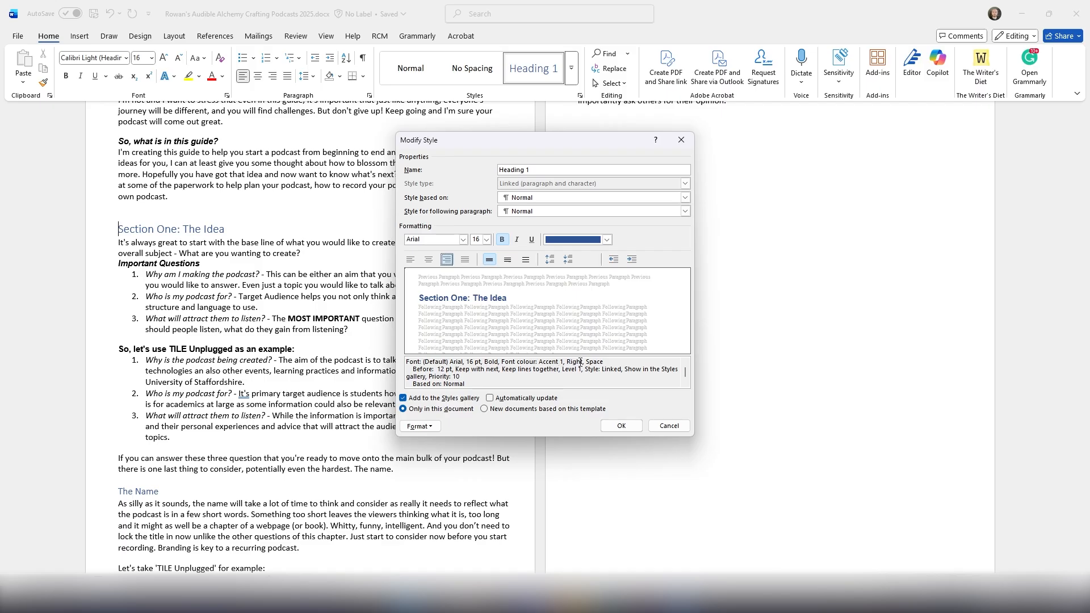
{"action": "left_click", "coordinate": [411, 261]}
Increase the Heading 1 style's left indent to 2.54 cm and apply the style changes to the document
{"action": "left_click", "coordinate": [633, 260]}
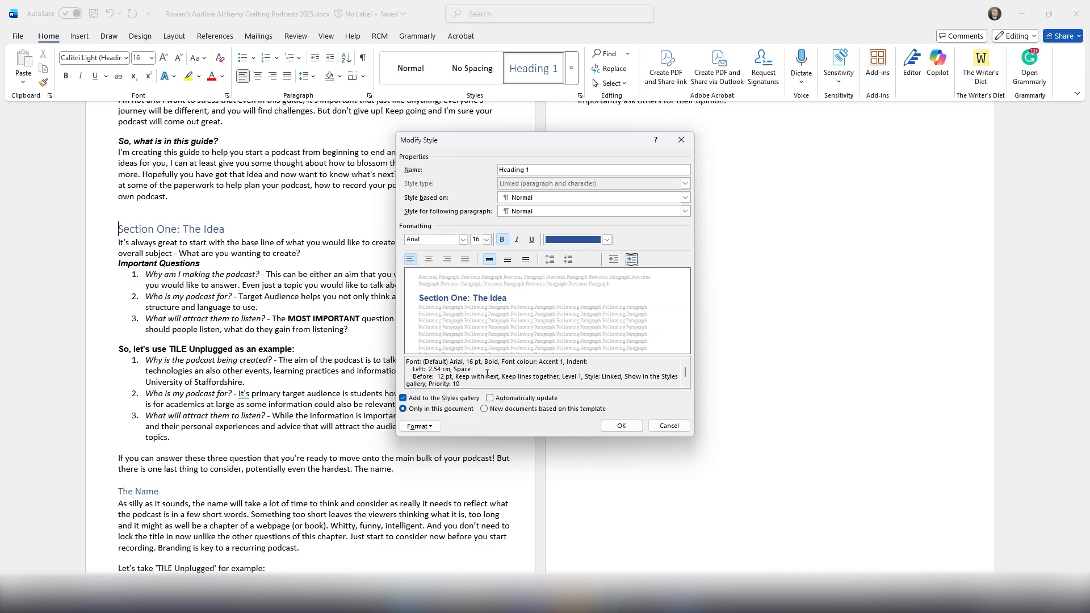
{"action": "left_click_drag", "start_coordinate": [565, 362], "coordinate": [449, 370]}
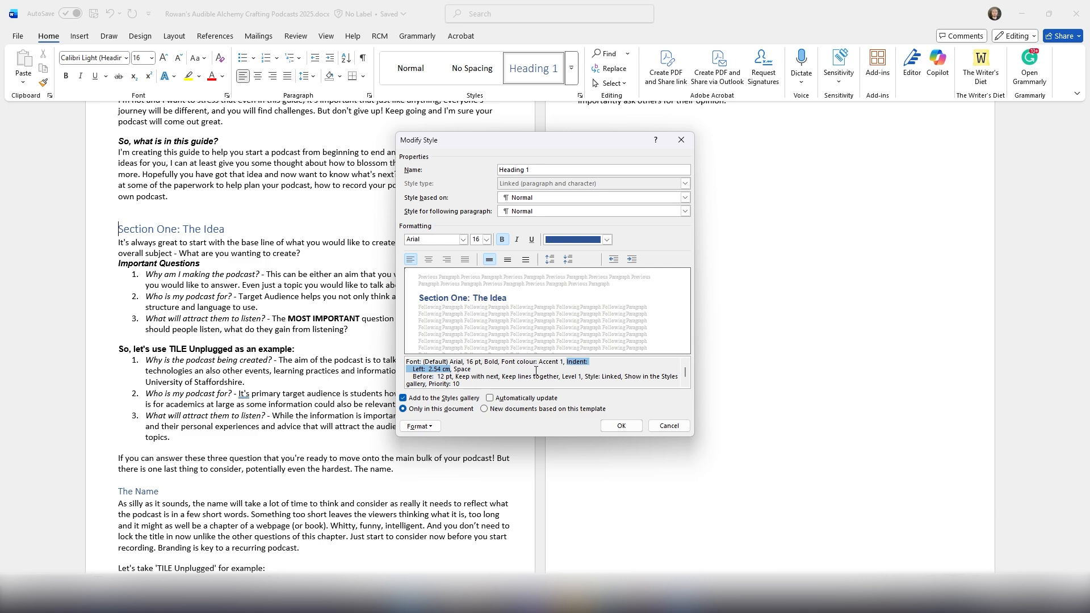
{"action": "left_click_drag", "start_coordinate": [540, 152], "coordinate": [768, 139]}
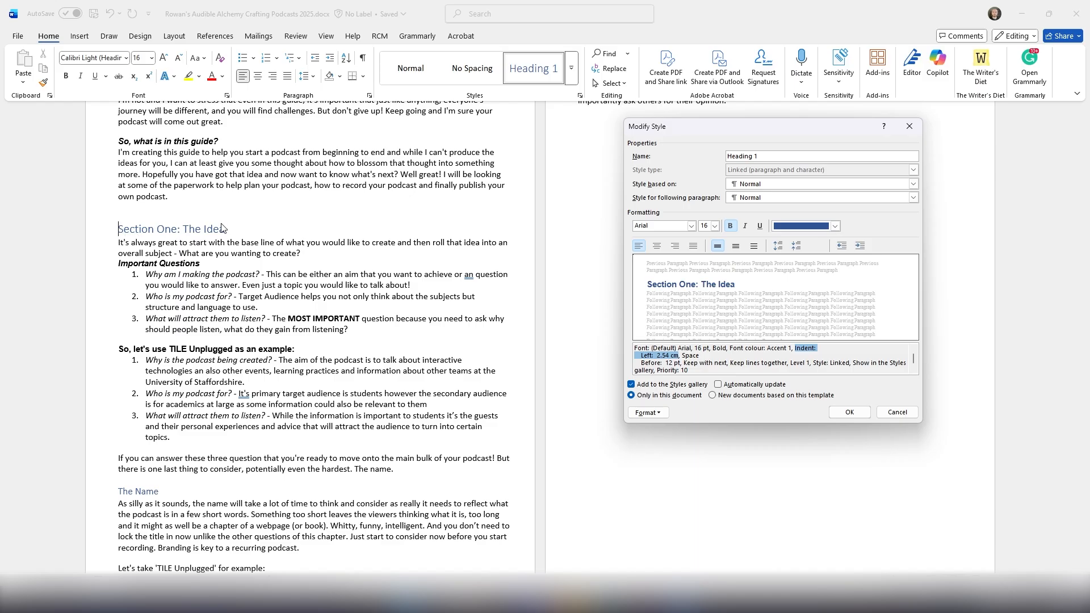
{"action": "left_click", "coordinate": [852, 413]}
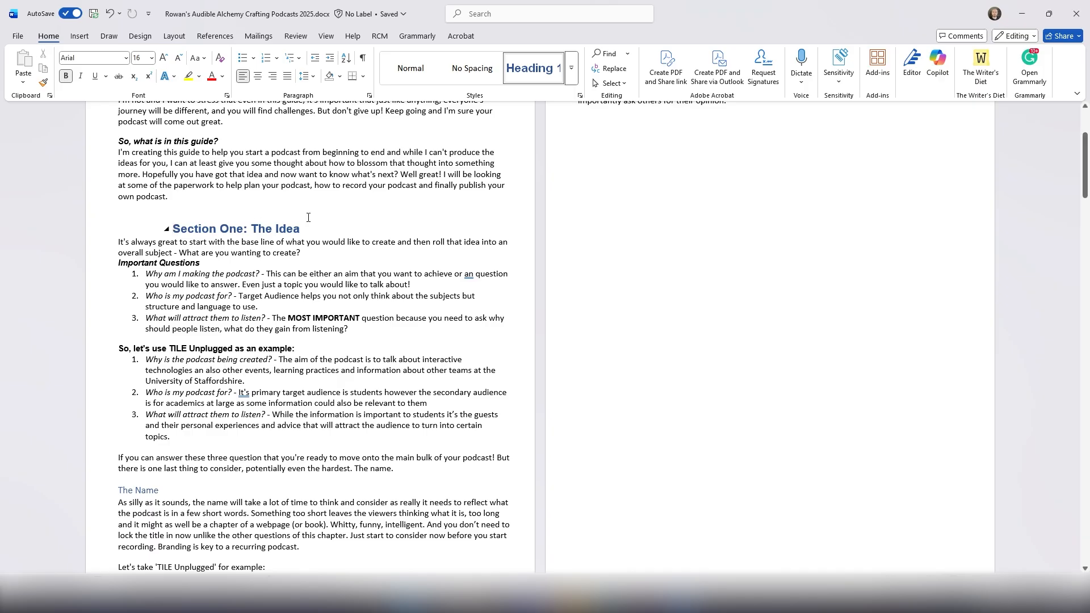
Modify the Heading 1 style again to reduce its left indent to 1.27 cm
{"action": "right_click", "coordinate": [539, 69]}
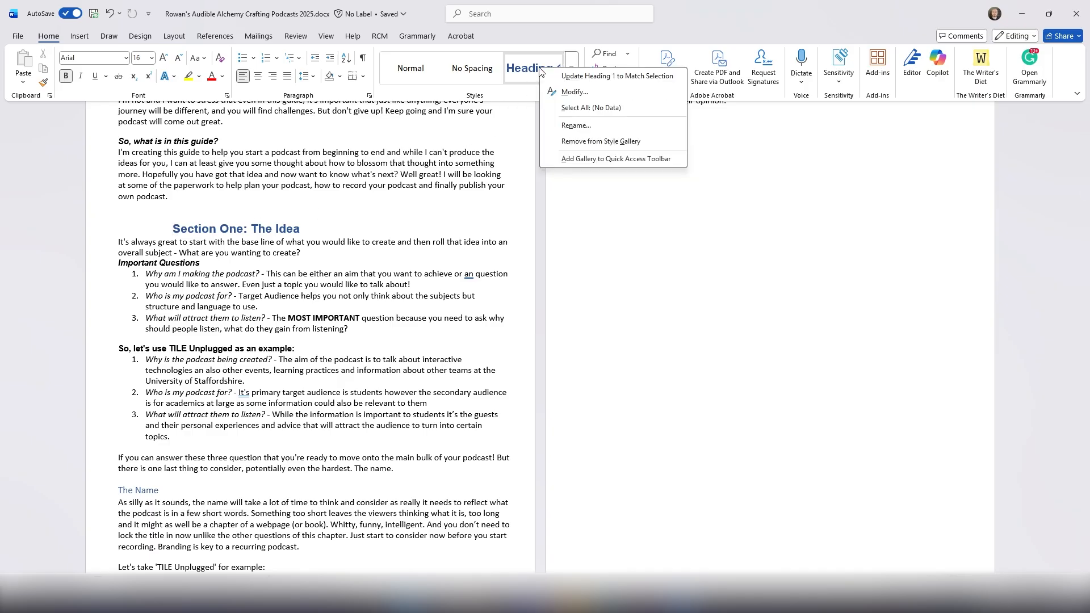
{"action": "left_click", "coordinate": [574, 92]}
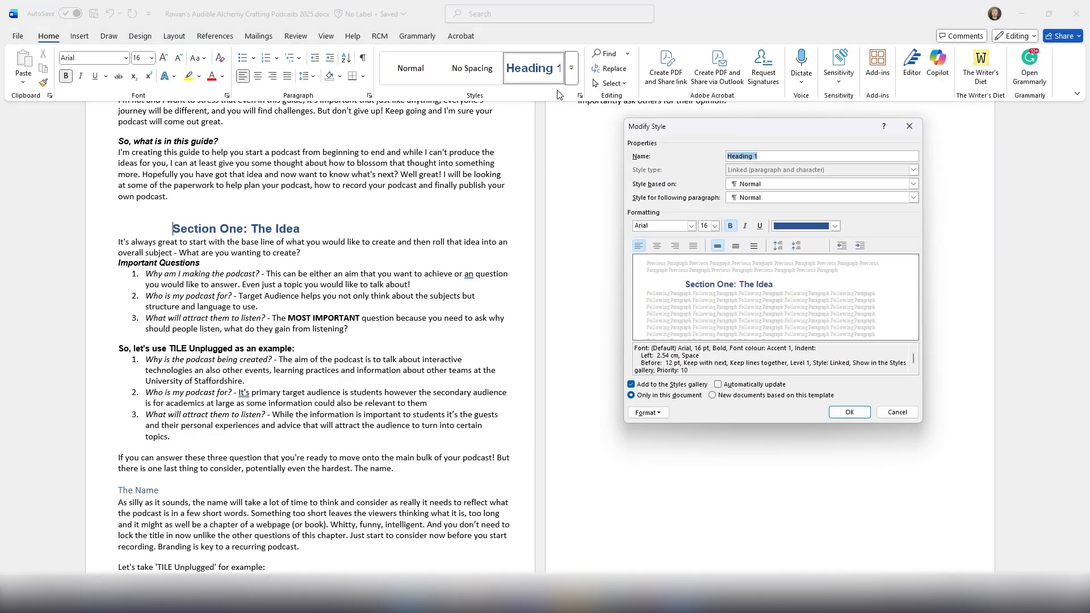
{"action": "left_click", "coordinate": [841, 248]}
{"action": "left_click", "coordinate": [848, 412]}
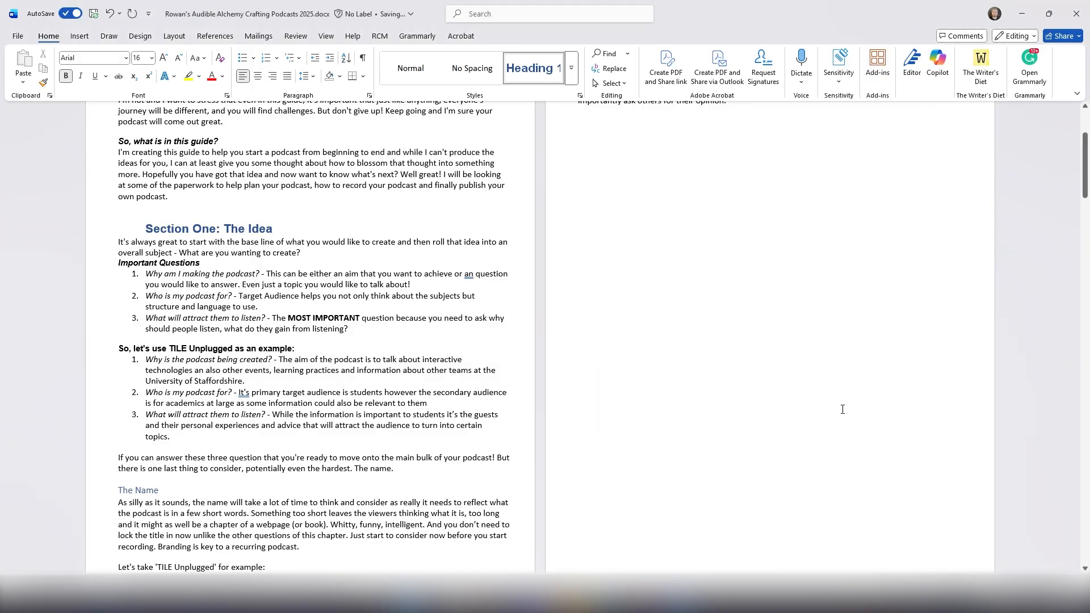
Remove the remaining left indent from the Heading 1 style so its headings align with the page margin
{"action": "right_click", "coordinate": [551, 70]}
{"action": "left_click", "coordinate": [585, 93]}
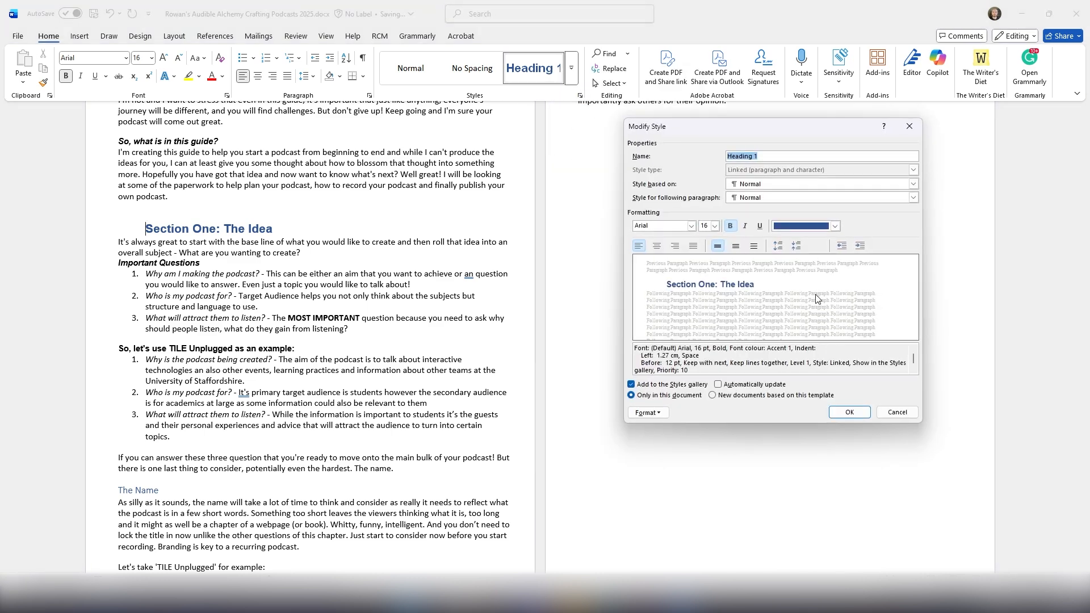
{"action": "left_click", "coordinate": [844, 248]}
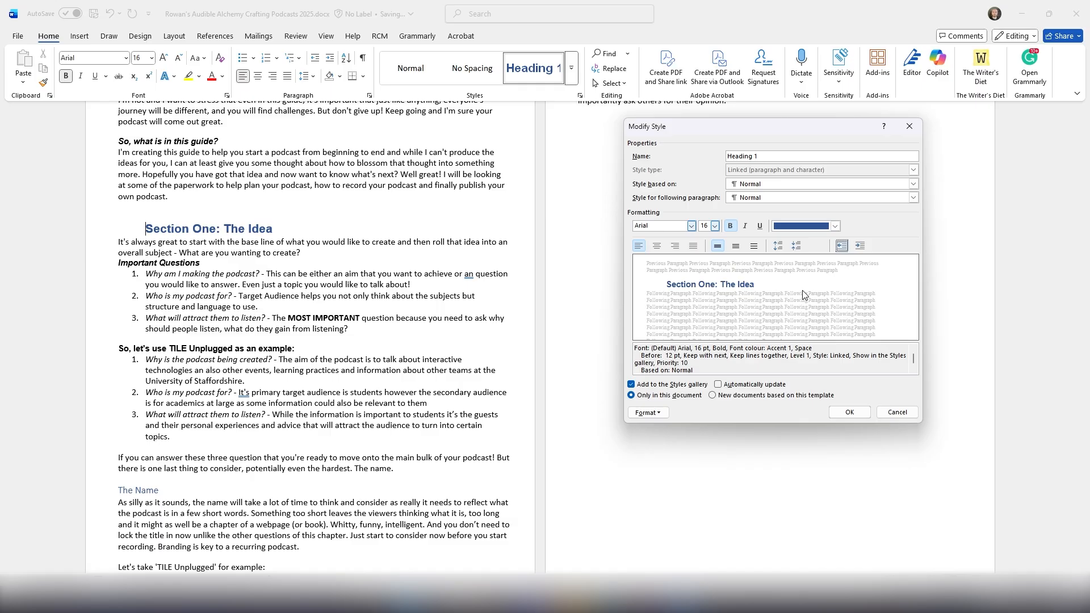
{"action": "left_click", "coordinate": [849, 412]}
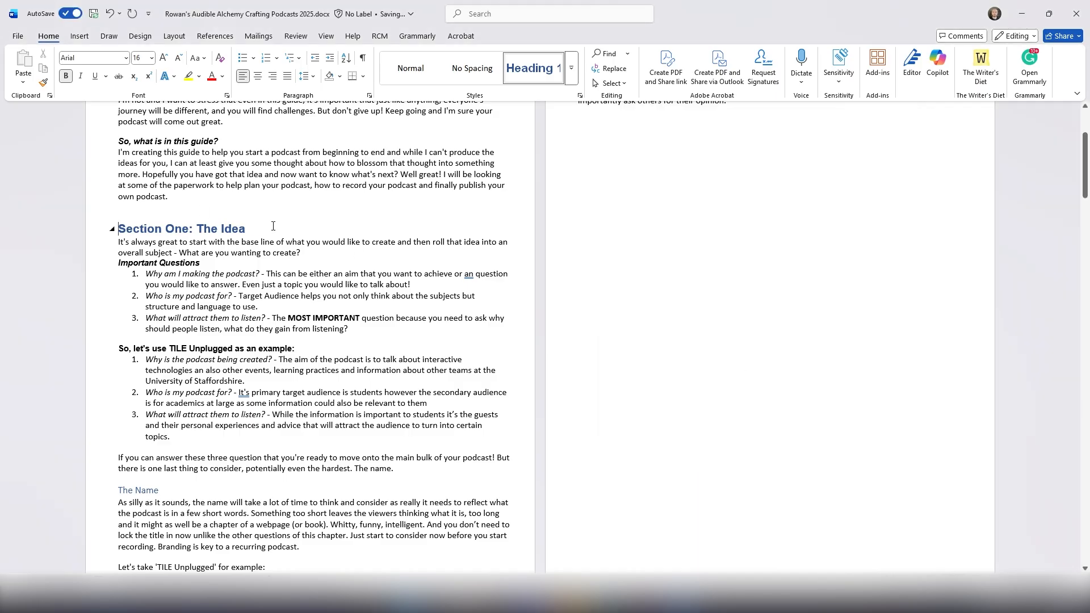
Check the restyled section headings, and set the Heading 2 style's font size to 14 pt
{"action": "scroll", "coordinate": [329, 283], "scroll_direction": "down", "scroll_amount": 6}
{"action": "scroll", "coordinate": [329, 283], "scroll_direction": "down", "scroll_amount": 3}
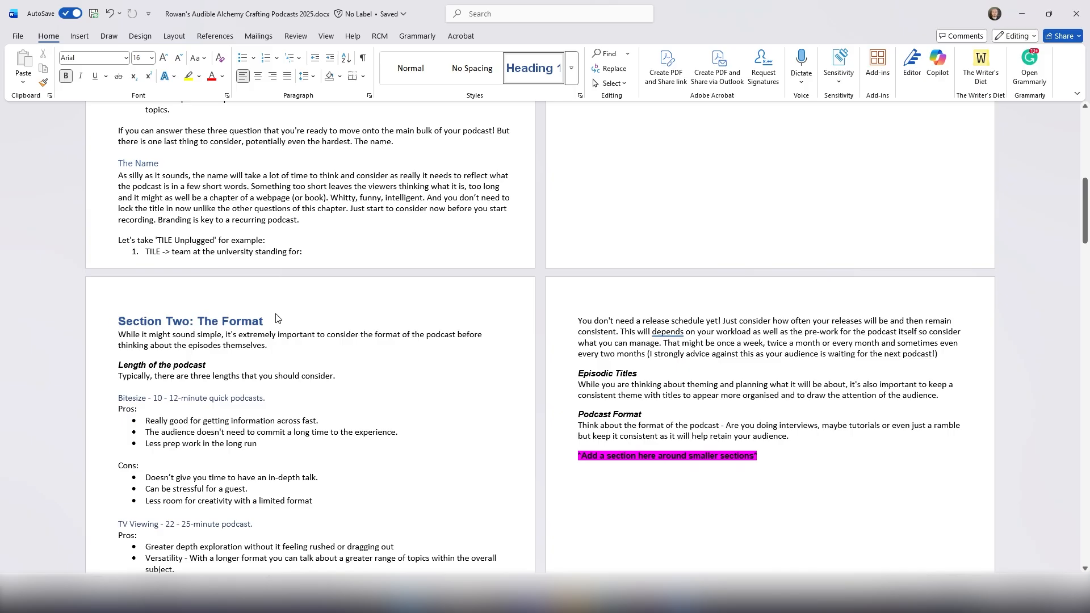
{"action": "scroll", "coordinate": [318, 289], "scroll_direction": "up", "scroll_amount": 4}
{"action": "scroll", "coordinate": [318, 289], "scroll_direction": "up", "scroll_amount": 4}
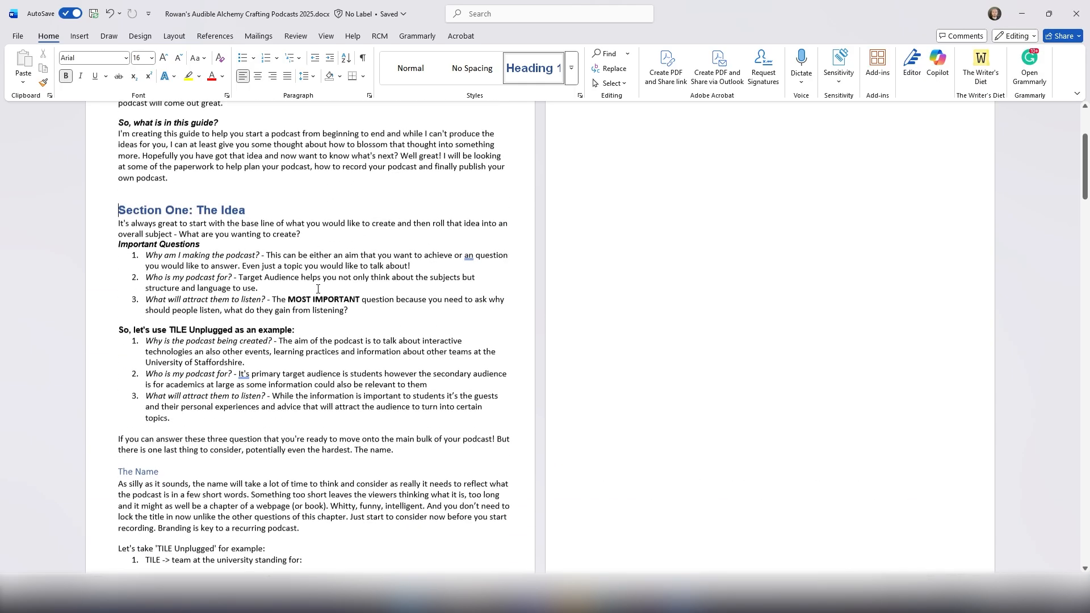
{"action": "left_click", "coordinate": [571, 68]}
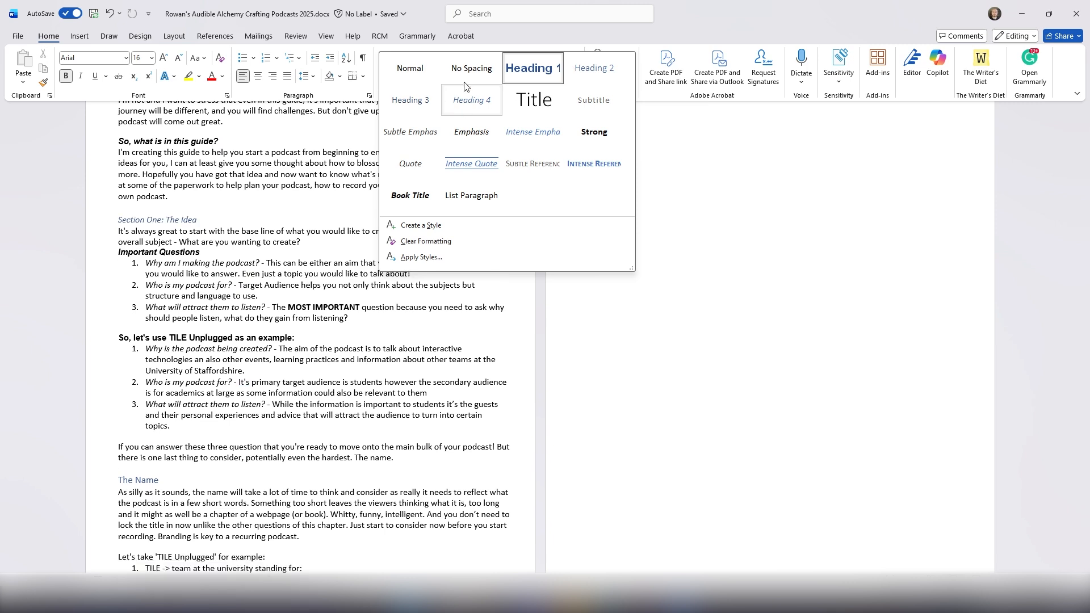
{"action": "scroll", "coordinate": [378, 290], "scroll_direction": "down", "scroll_amount": 3}
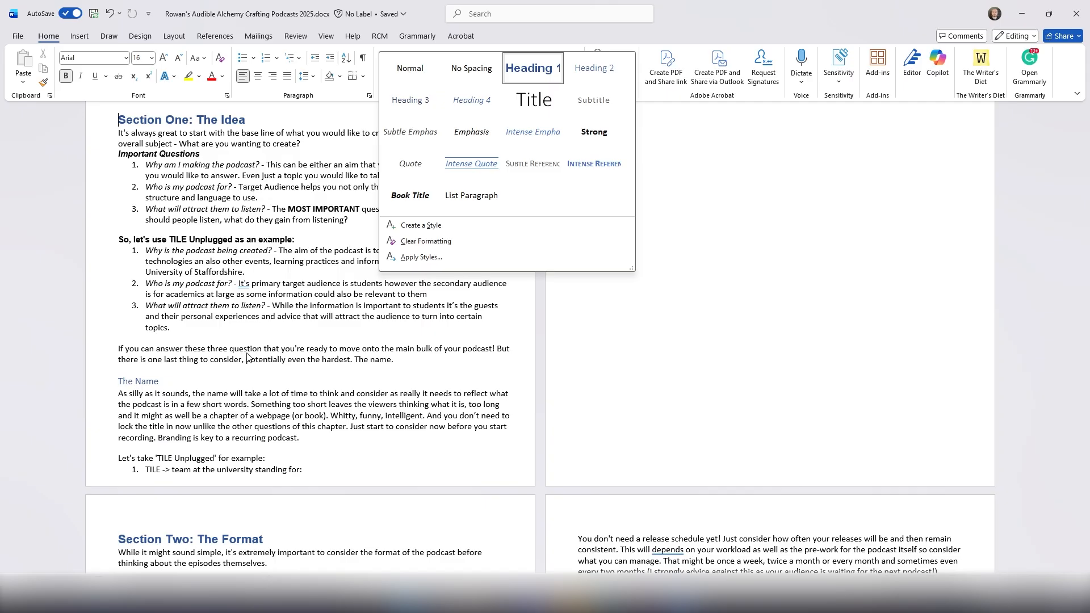
{"action": "right_click", "coordinate": [595, 69]}
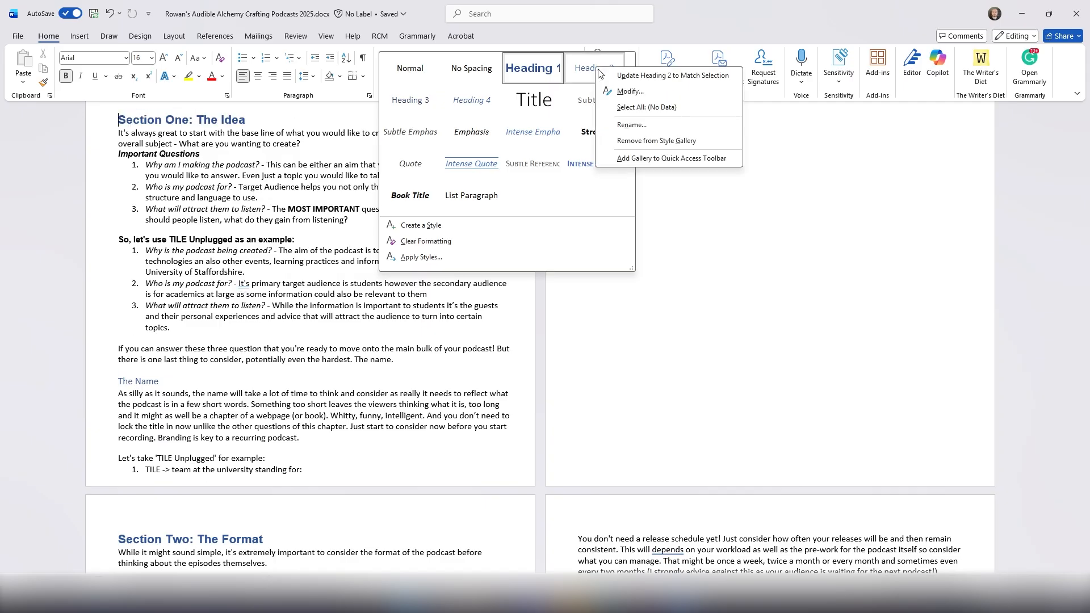
{"action": "left_click", "coordinate": [608, 92]}
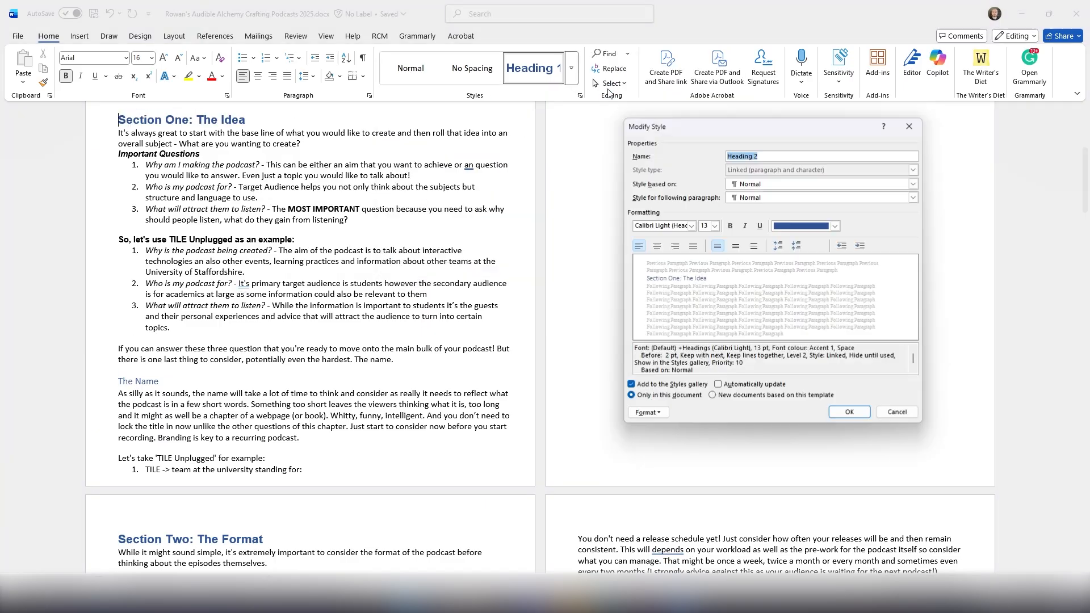
{"action": "left_click_drag", "start_coordinate": [589, 119], "coordinate": [590, 120]}
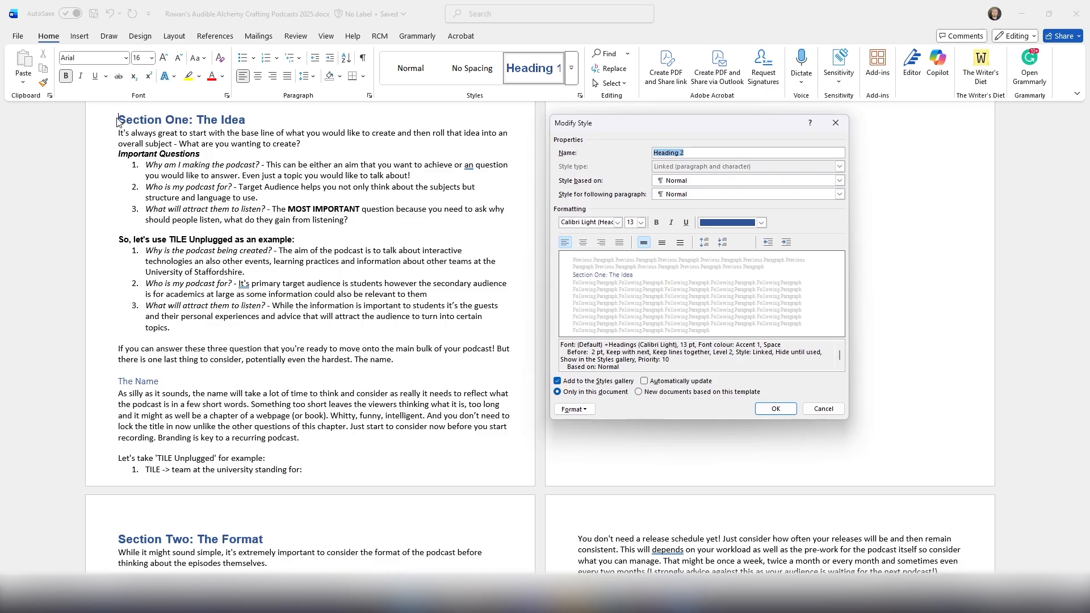
{"action": "left_click", "coordinate": [641, 223]}
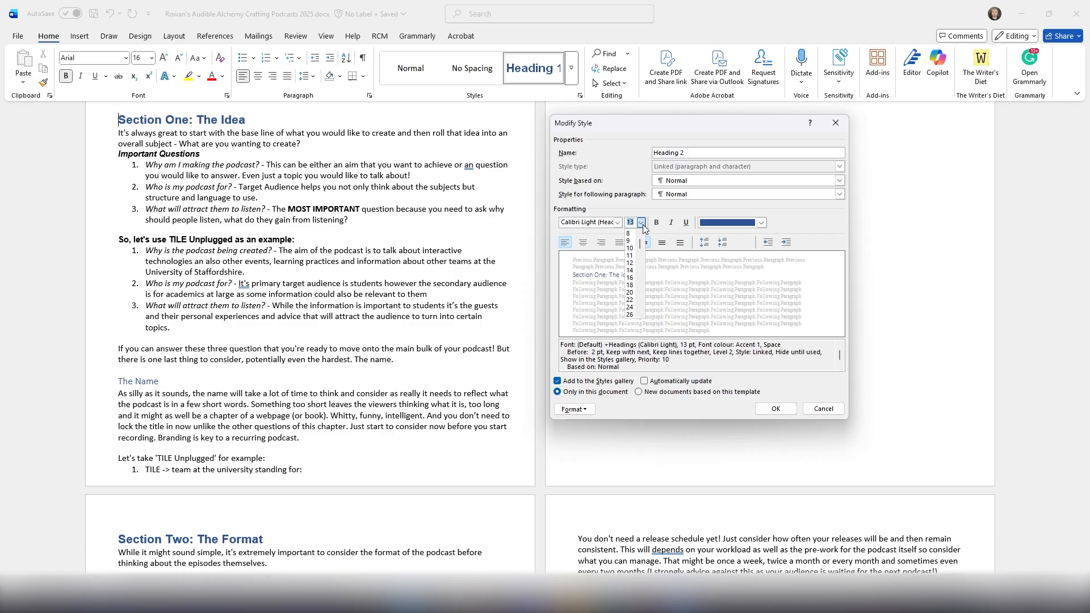
{"action": "left_click", "coordinate": [629, 270]}
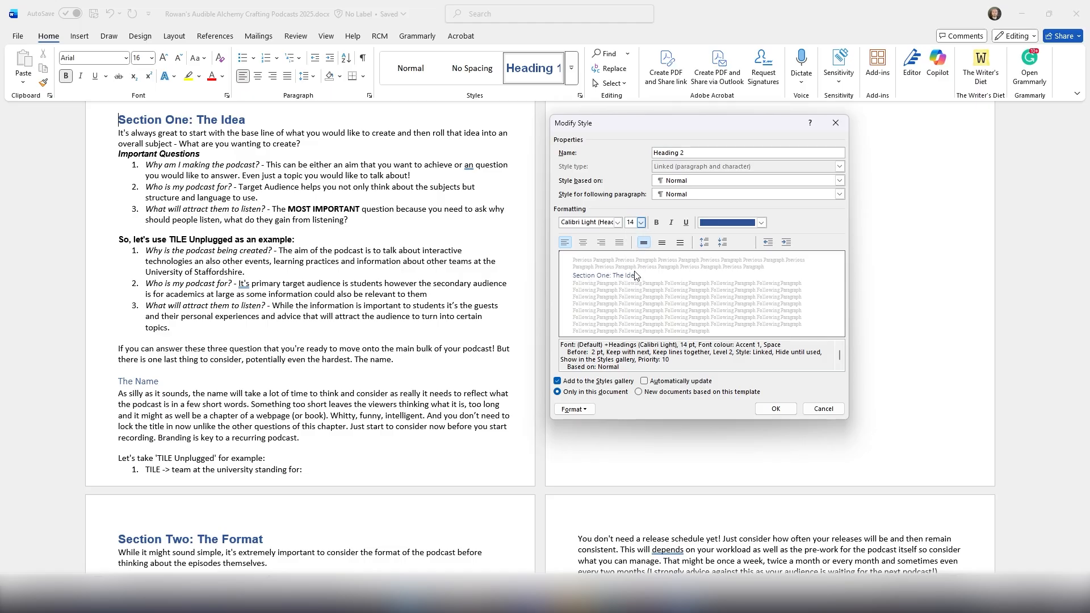
Set the Heading 2 style's font to Arial and apply the style changes
{"action": "left_click", "coordinate": [617, 223]}
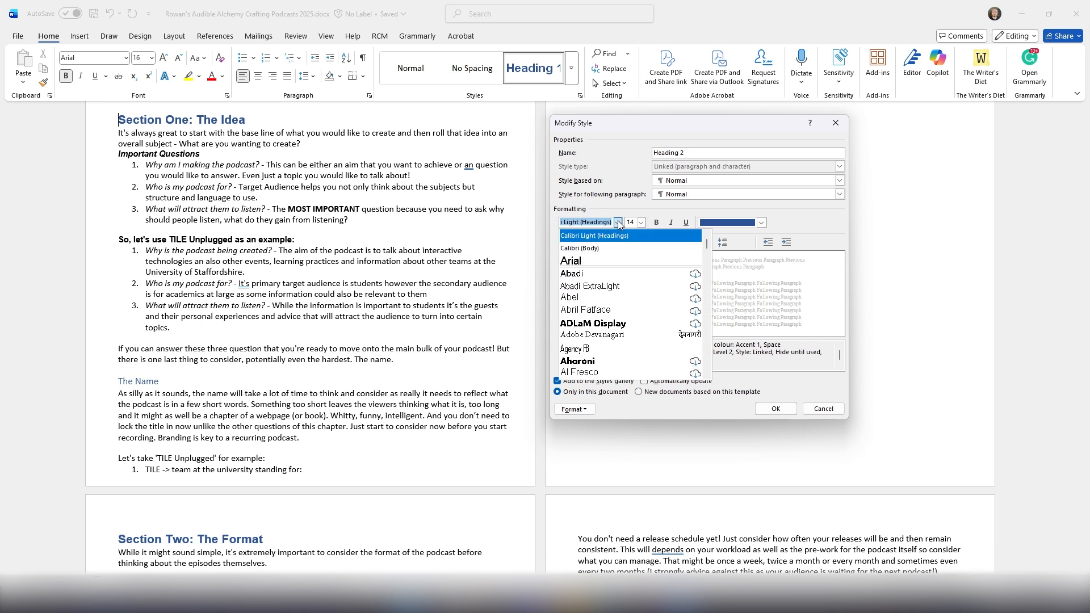
{"action": "left_click", "coordinate": [594, 261]}
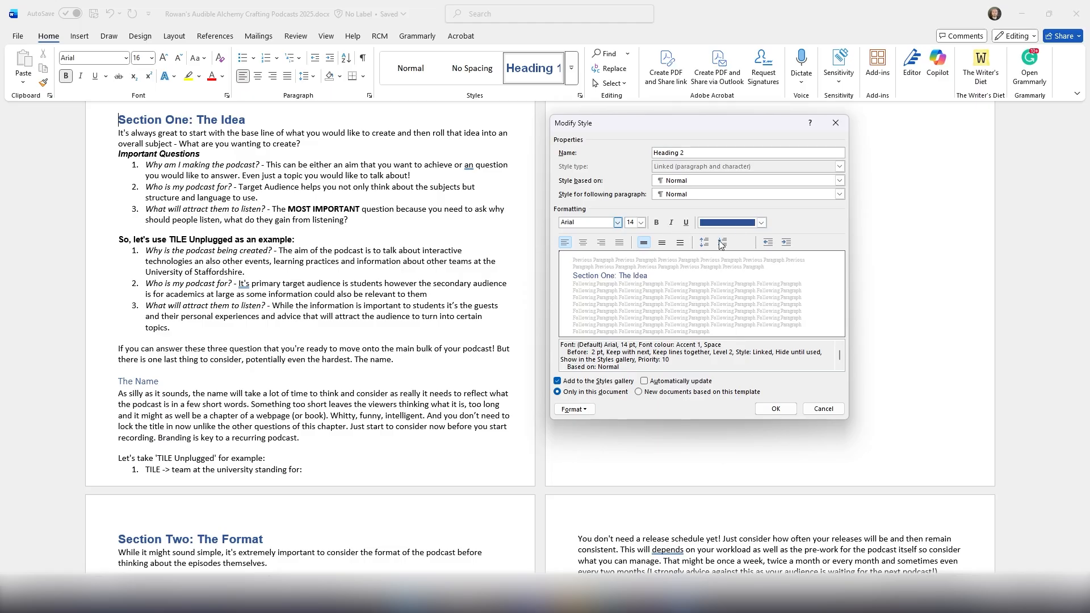
{"action": "left_click", "coordinate": [775, 409]}
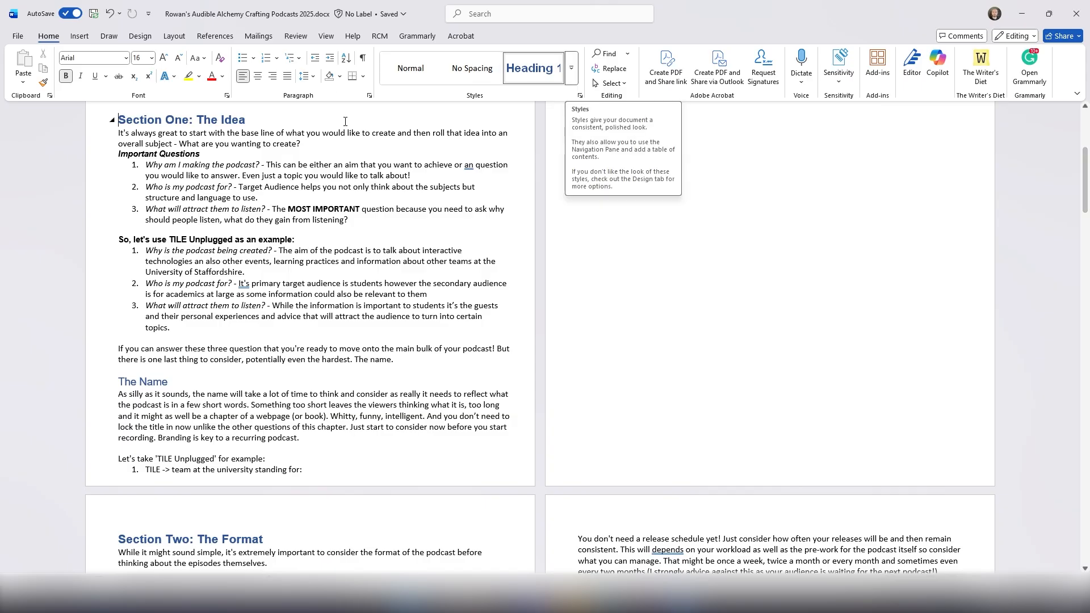
Modify the Normal style to use the Arial font
{"action": "scroll", "coordinate": [389, 297], "scroll_direction": "up", "scroll_amount": 8}
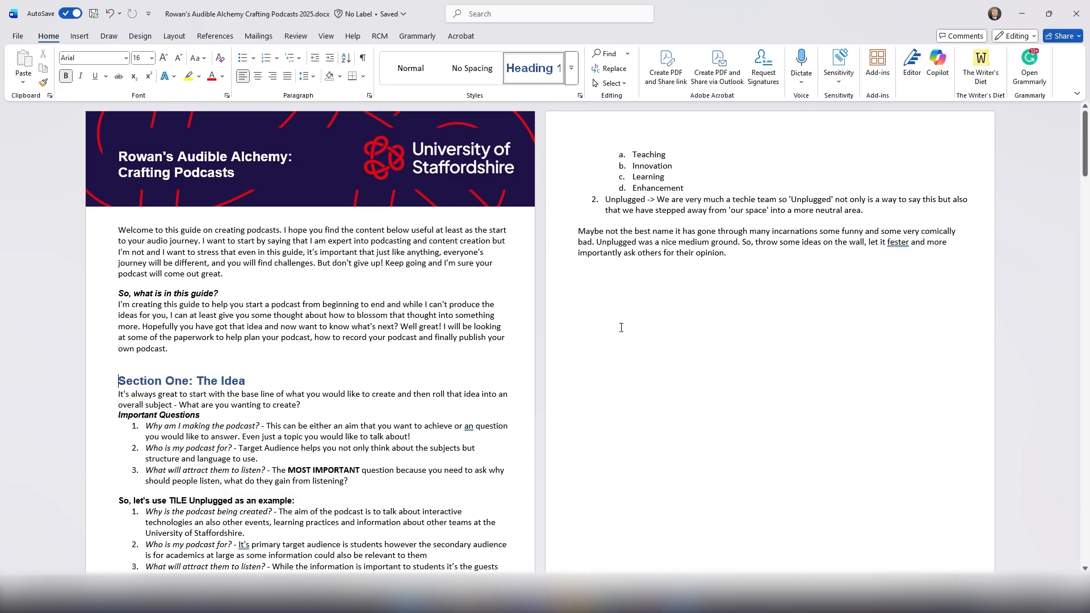
{"action": "left_click", "coordinate": [743, 259]}
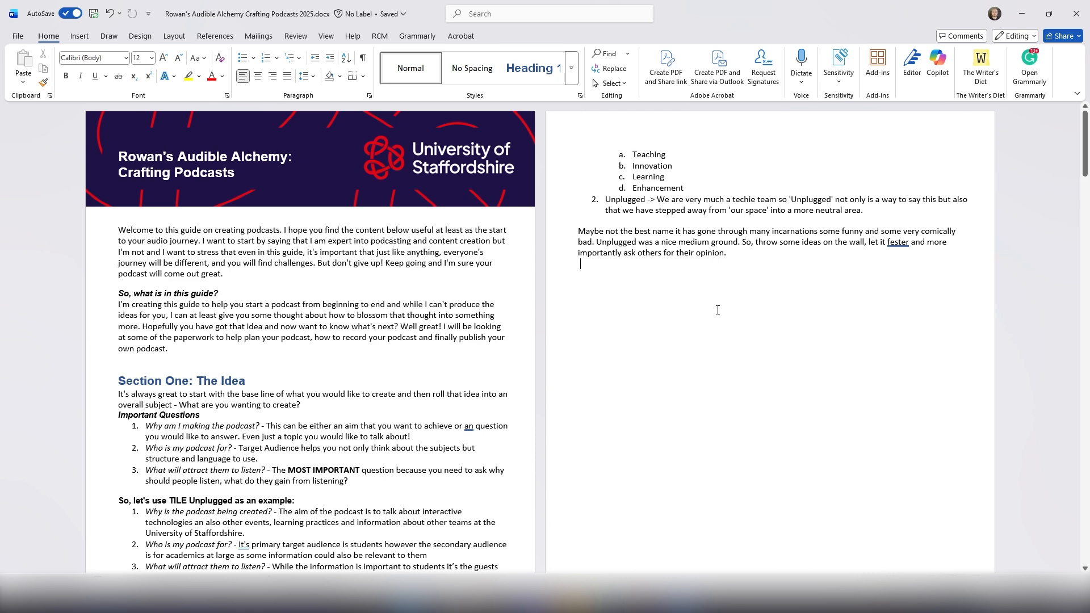
{"action": "key", "text": "Return"}
{"action": "left_click_drag", "start_coordinate": [120, 230], "coordinate": [236, 278]}
{"action": "left_click", "coordinate": [731, 251]}
{"action": "right_click", "coordinate": [404, 75]}
{"action": "left_click", "coordinate": [437, 97]}
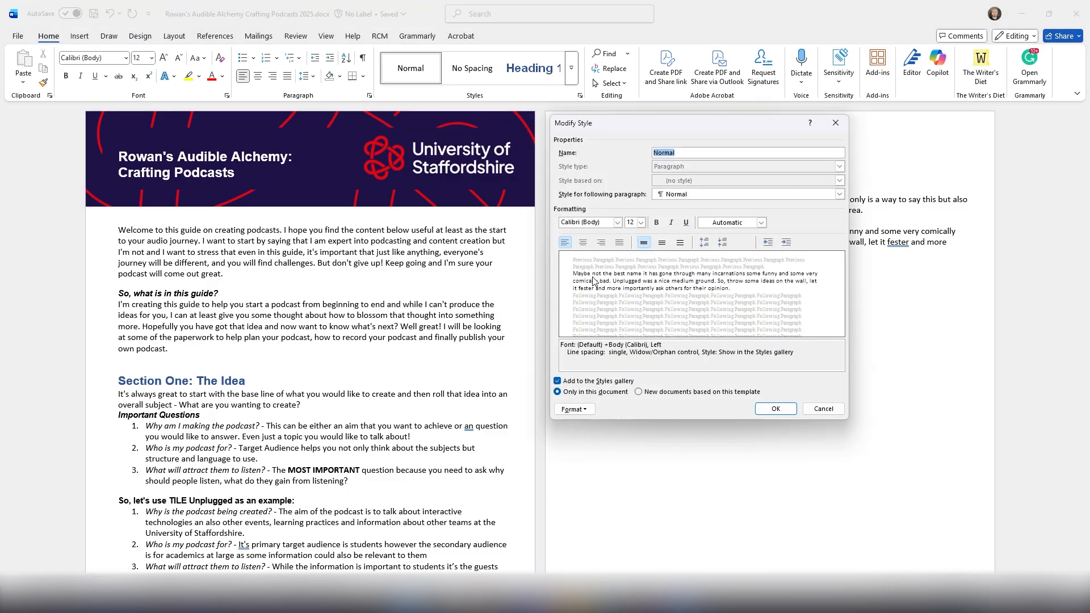
{"action": "left_click", "coordinate": [617, 223]}
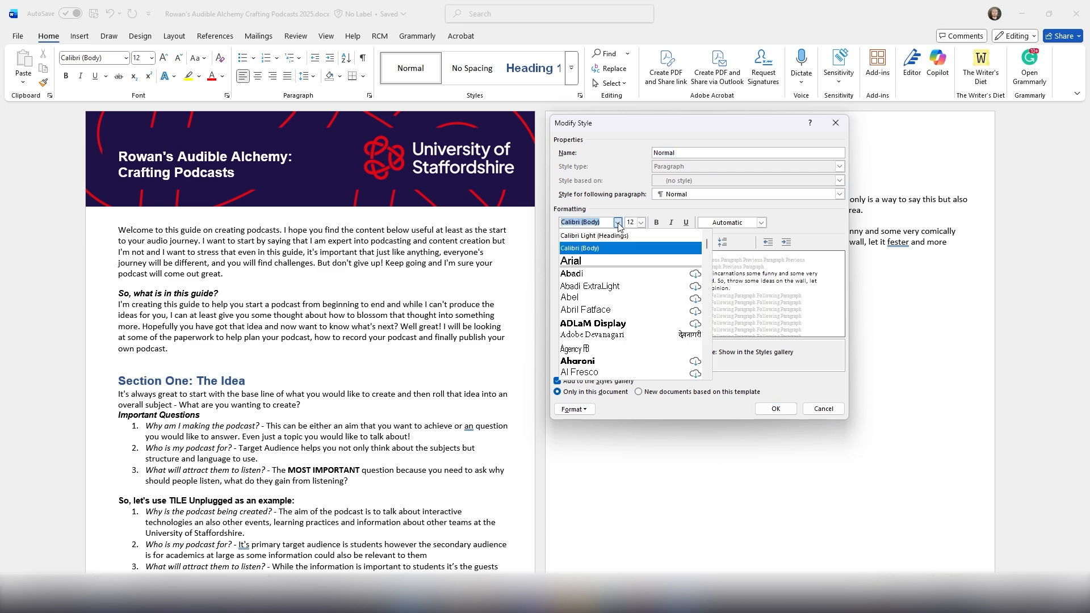
{"action": "left_click", "coordinate": [595, 260]}
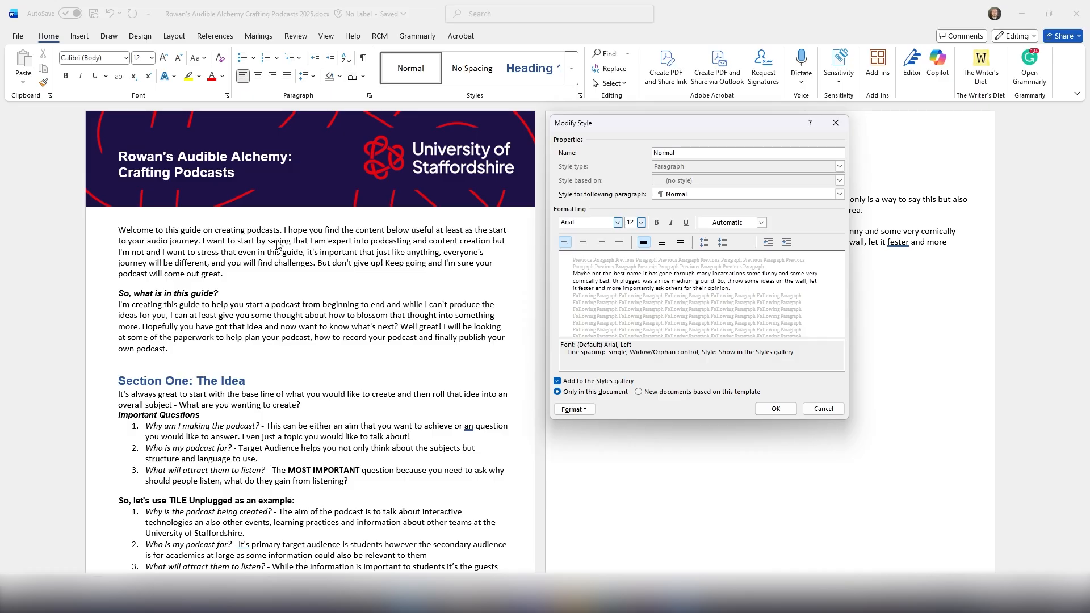
Set the Normal style's font colour to black (Text 1) and apply the style changes
{"action": "left_click", "coordinate": [761, 223]}
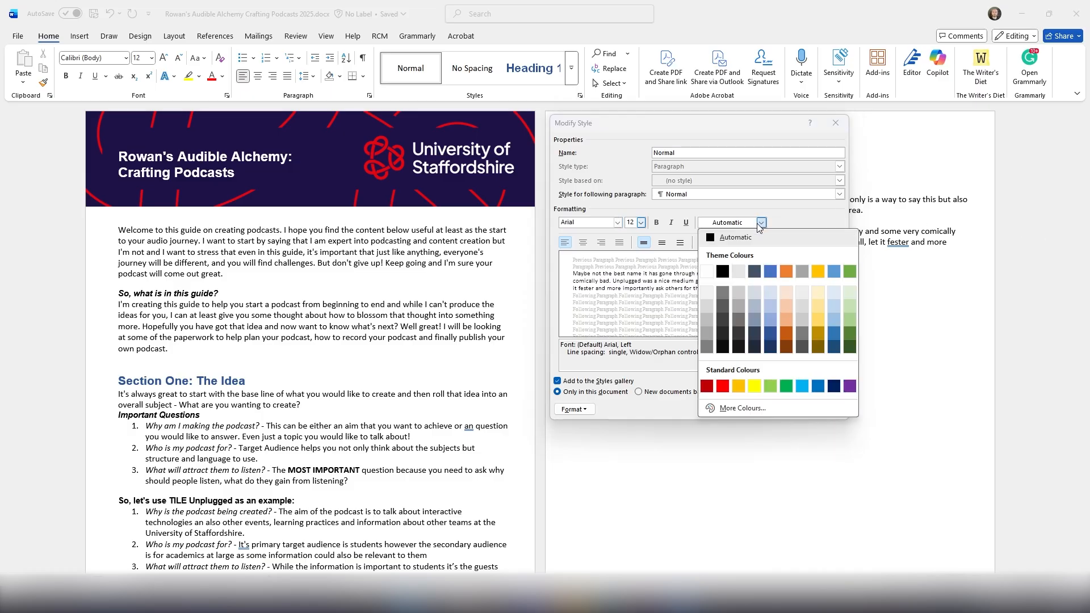
{"action": "left_click", "coordinate": [726, 264]}
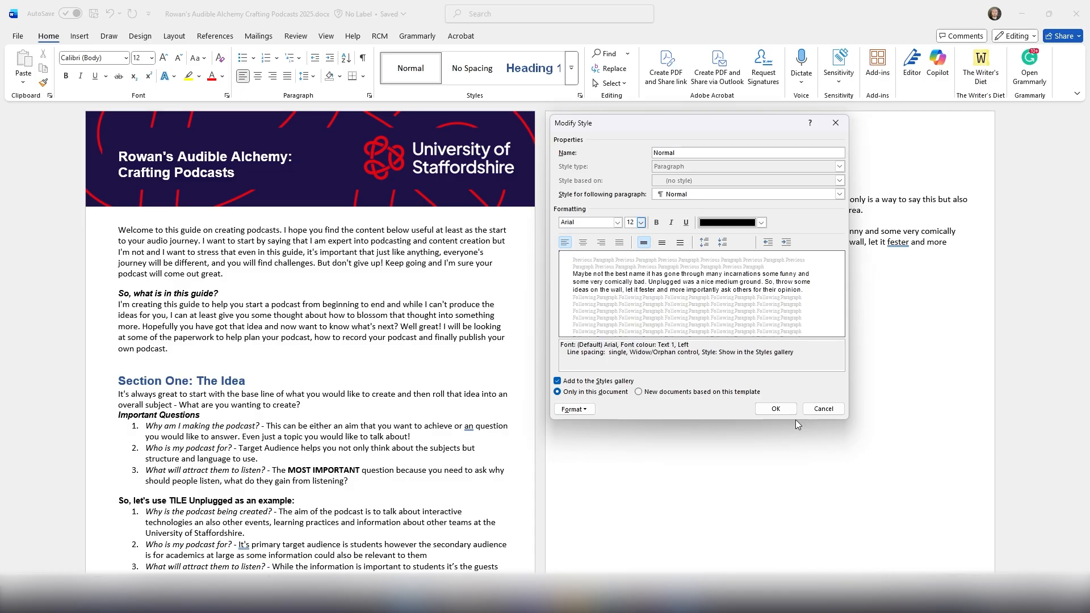
{"action": "left_click", "coordinate": [775, 410]}
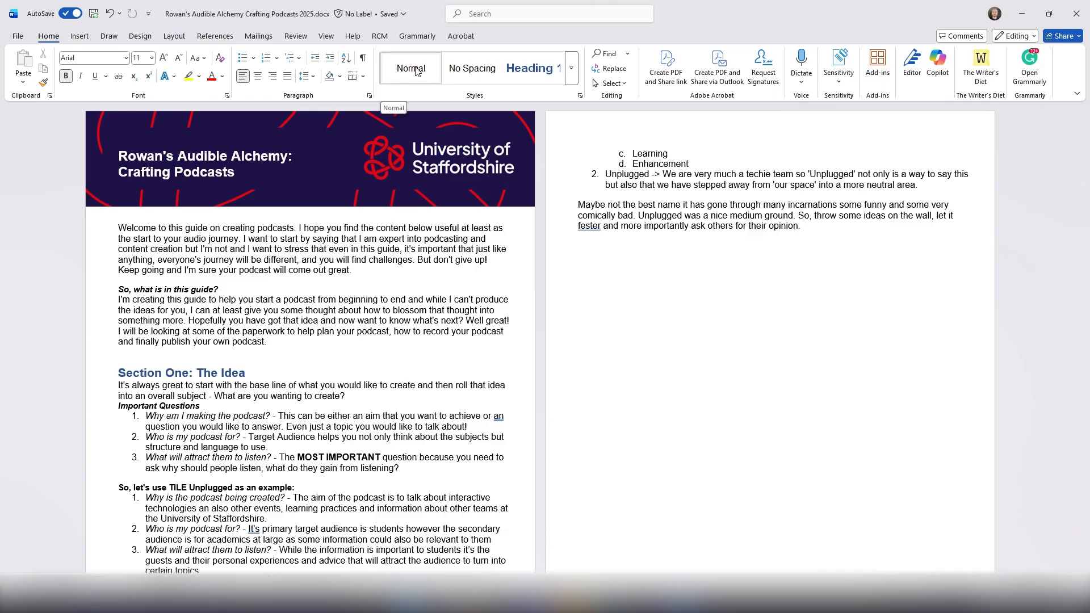
Modify the Normal style's paragraph spacing to 6 pt before and 6 pt after, keeping single line spacing
{"action": "right_click", "coordinate": [416, 71]}
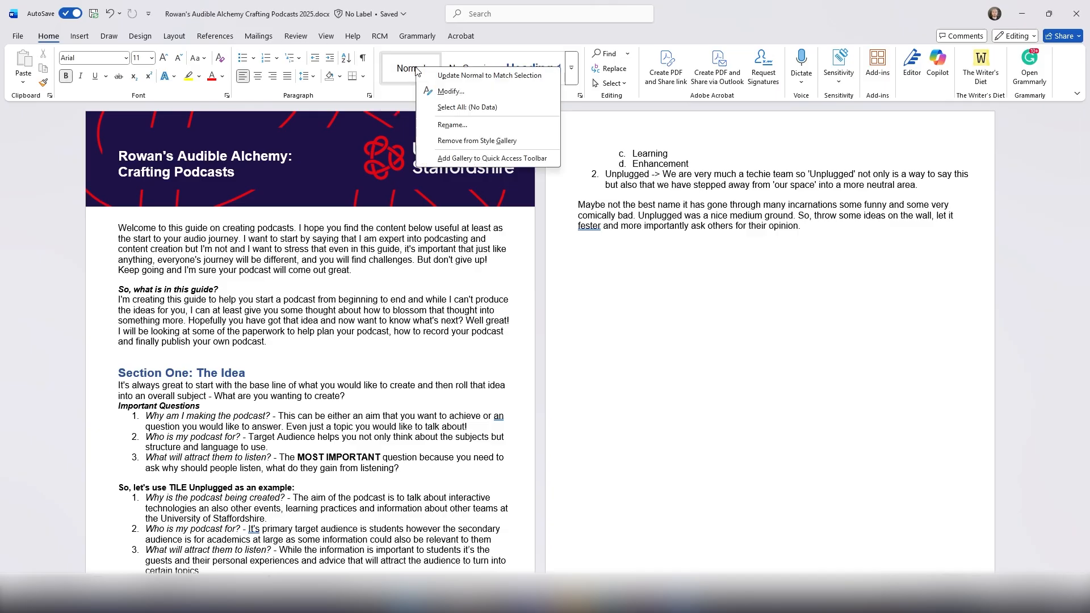
{"action": "left_click", "coordinate": [445, 91]}
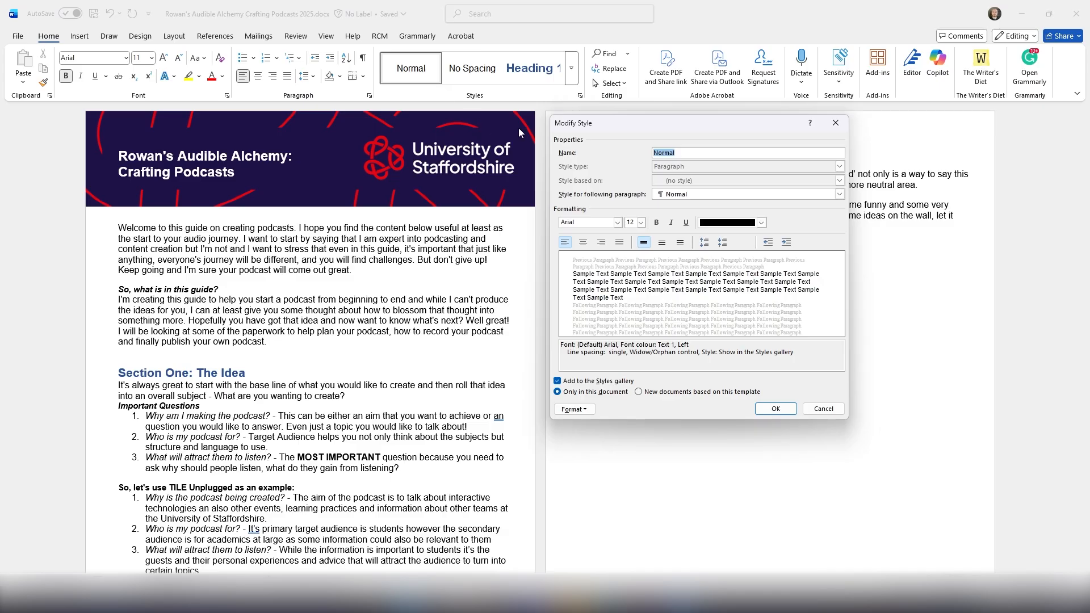
{"action": "left_click_drag", "start_coordinate": [620, 122], "coordinate": [656, 141]}
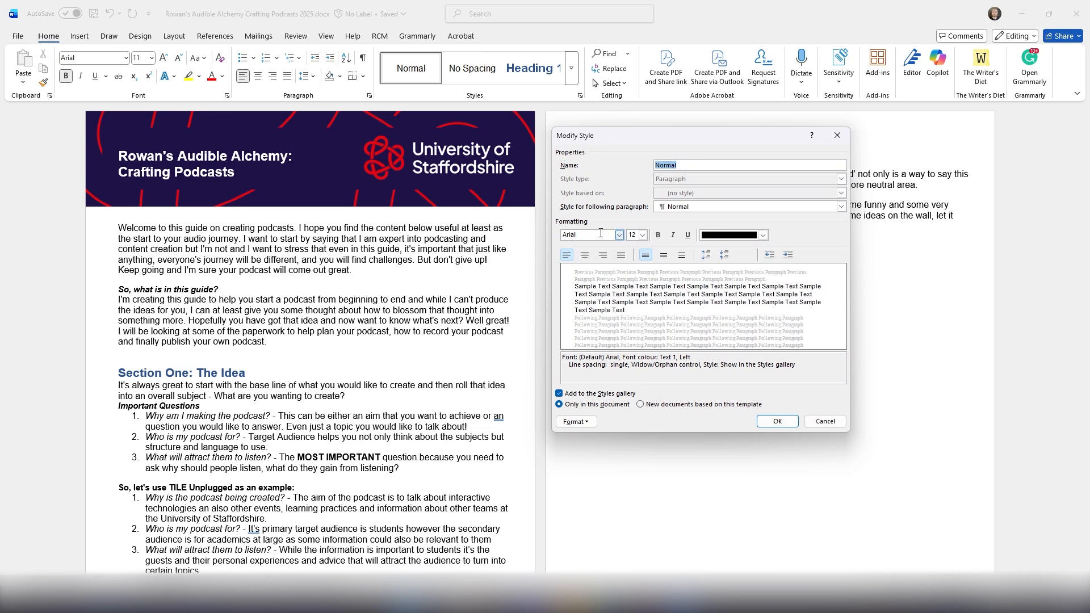
{"action": "left_click", "coordinate": [589, 424]}
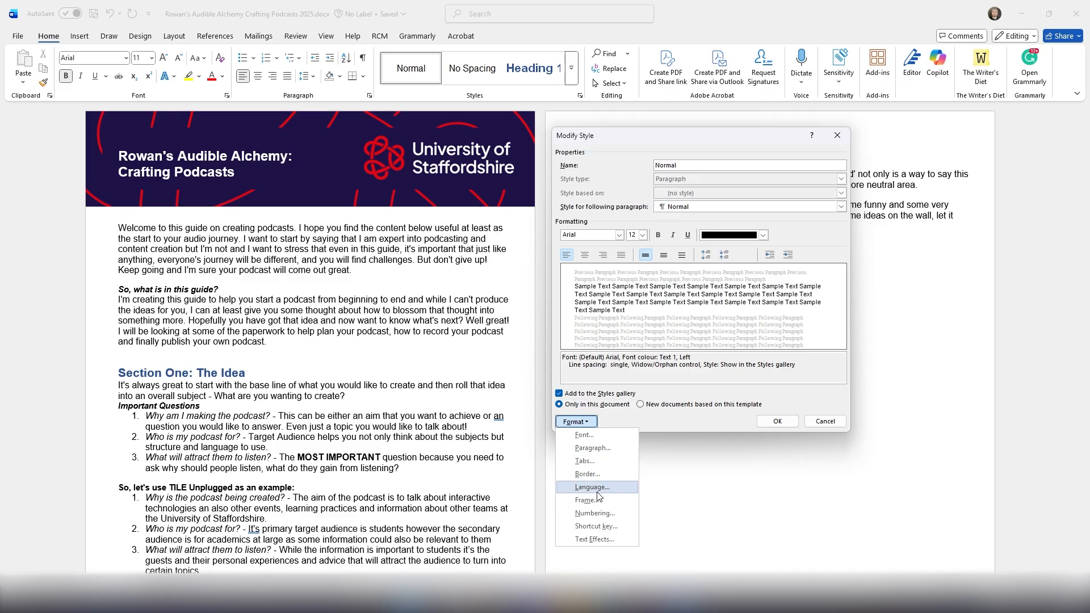
{"action": "left_click", "coordinate": [616, 454]}
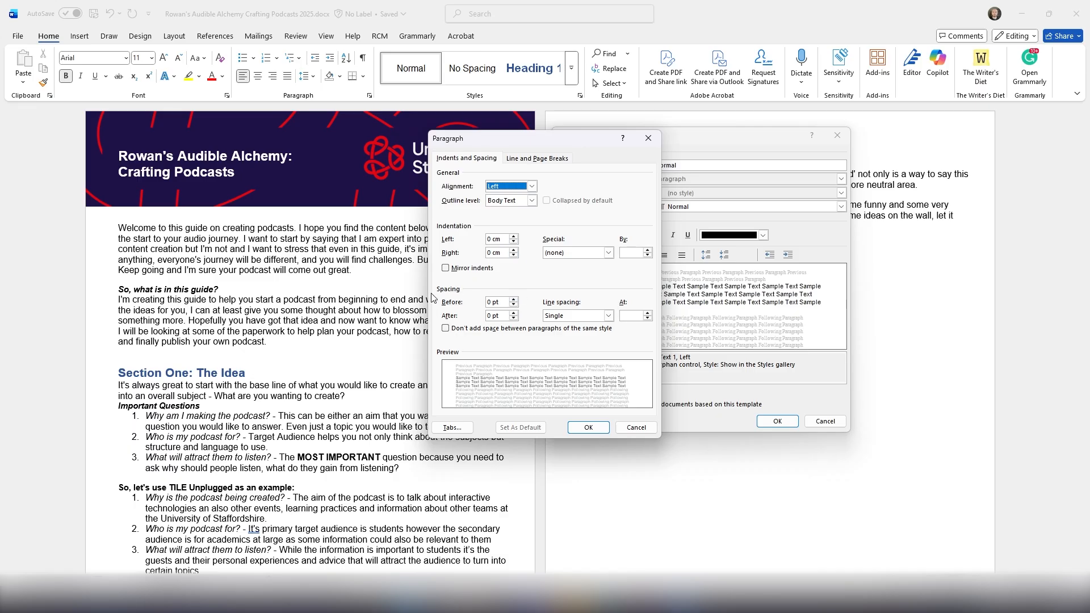
{"action": "left_click", "coordinate": [608, 316]}
{"action": "left_click", "coordinate": [583, 301]}
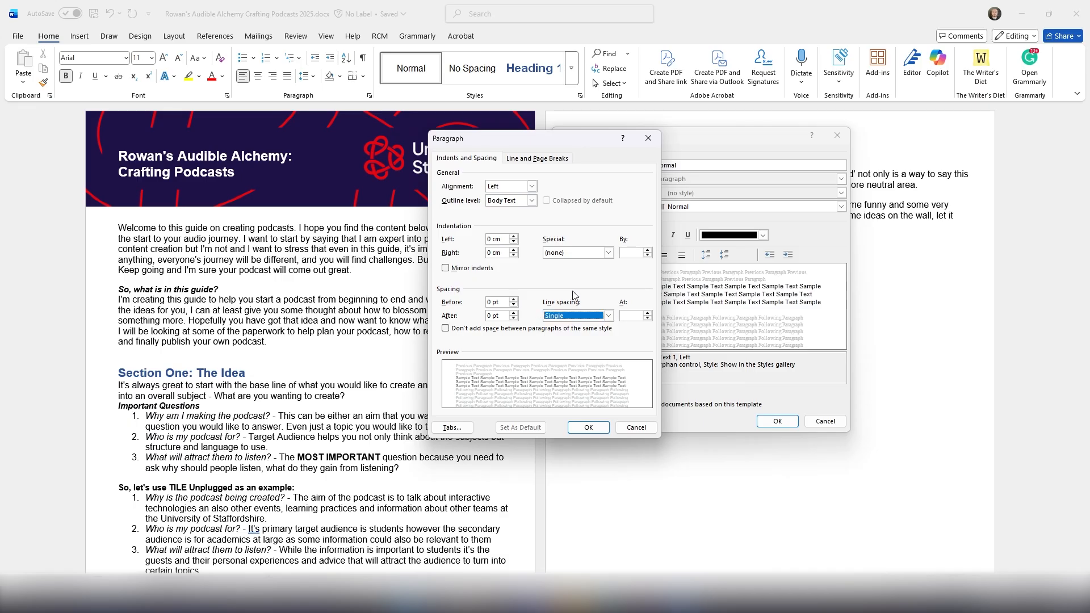
{"action": "left_click", "coordinate": [514, 312]}
{"action": "left_click", "coordinate": [514, 299]}
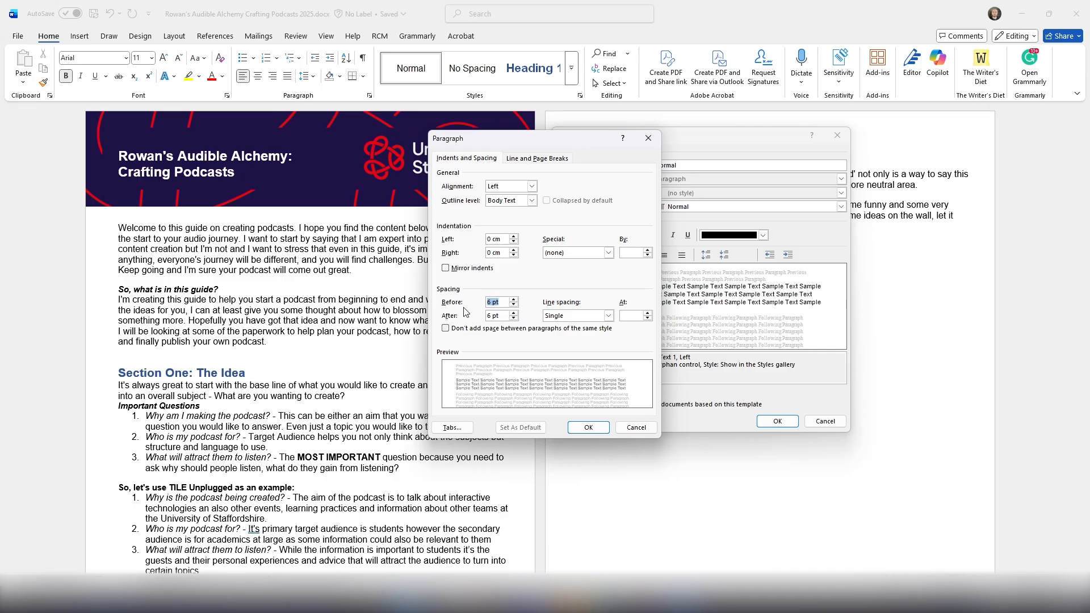
{"action": "left_click", "coordinate": [572, 430]}
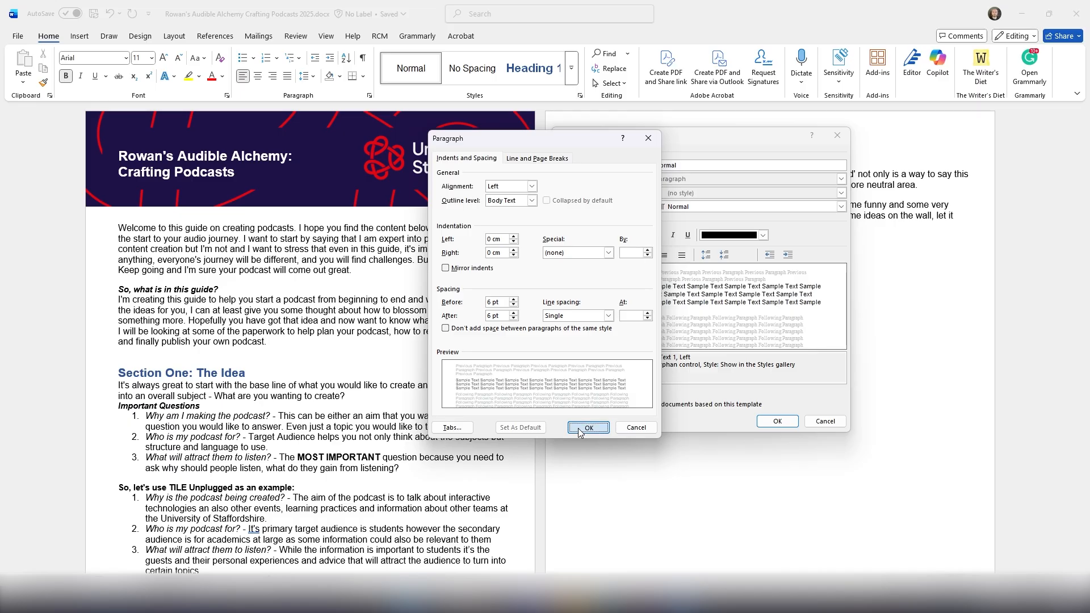
{"action": "left_click", "coordinate": [777, 420]}
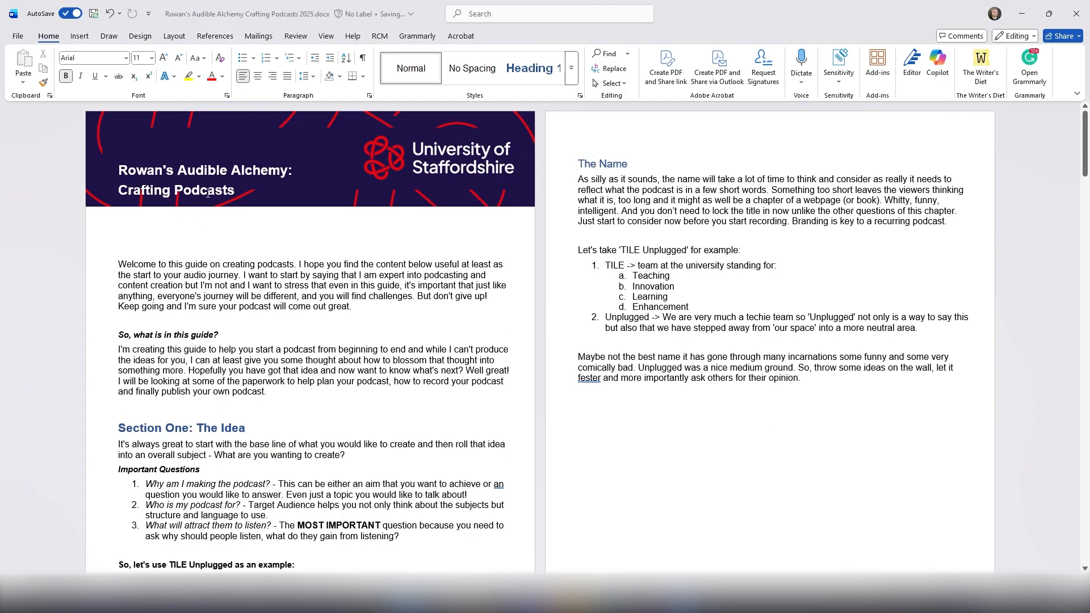
Set the Normal style's paragraph spacing before and after to 0 pt and apply the change
{"action": "left_click_drag", "start_coordinate": [145, 232], "coordinate": [118, 227]}
{"action": "left_click", "coordinate": [134, 325]}
{"action": "scroll", "coordinate": [531, 319], "scroll_direction": "down", "scroll_amount": 3}
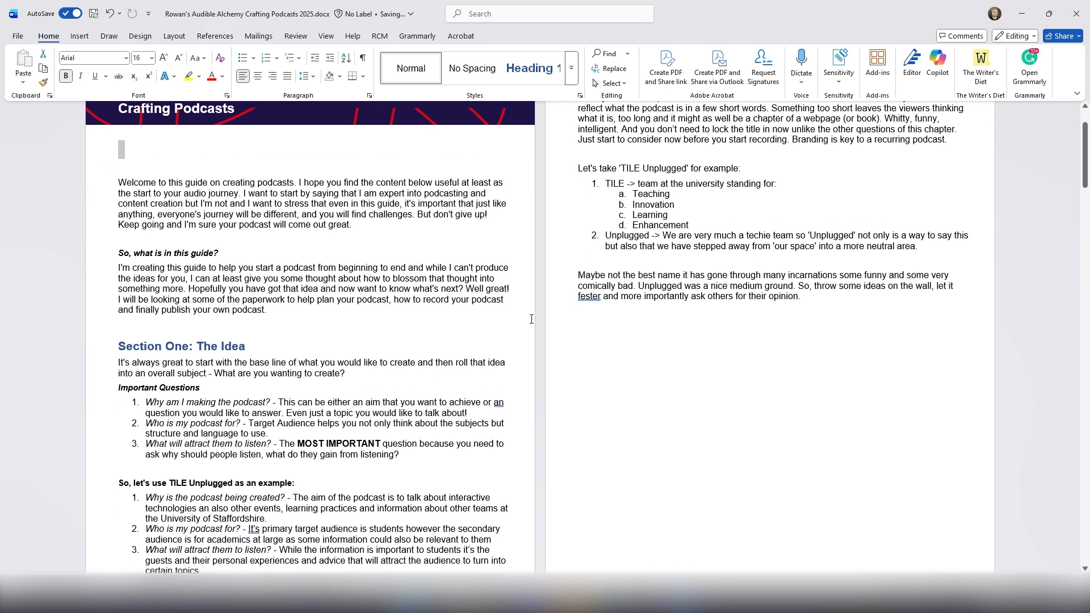
{"action": "right_click", "coordinate": [402, 65]}
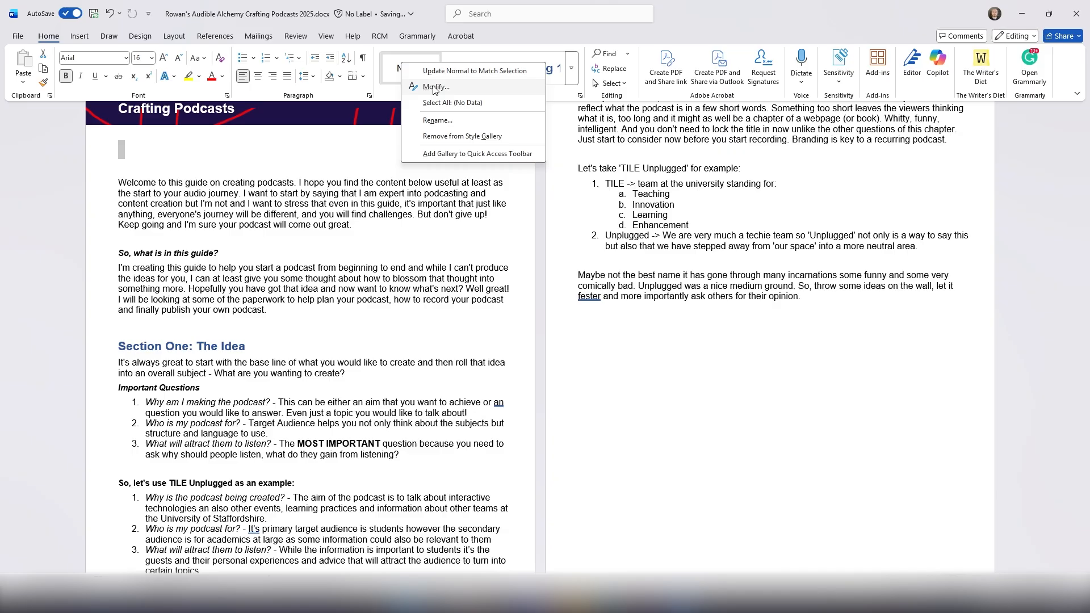
{"action": "left_click", "coordinate": [434, 86]}
{"action": "left_click", "coordinate": [577, 425]}
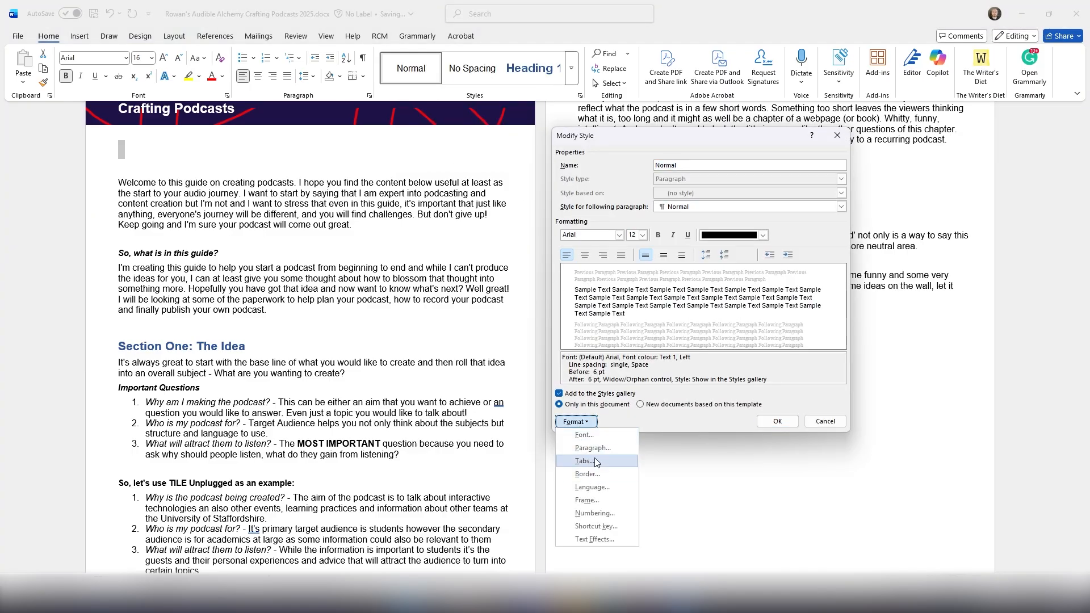
{"action": "left_click", "coordinate": [593, 448]}
{"action": "left_click", "coordinate": [514, 304]}
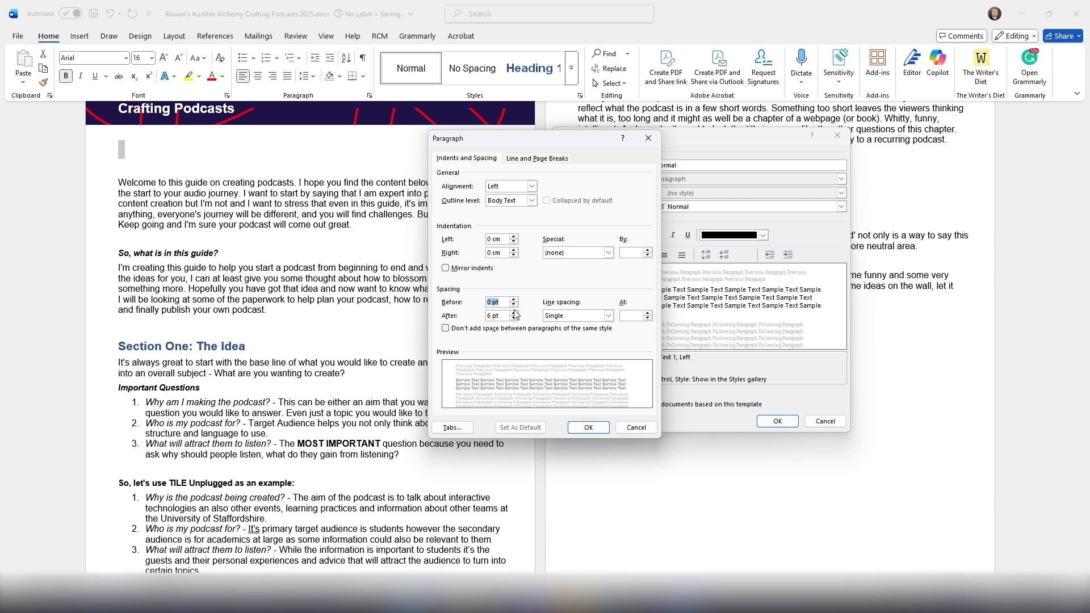
{"action": "left_click", "coordinate": [513, 318]}
{"action": "left_click", "coordinate": [588, 428]}
{"action": "left_click", "coordinate": [777, 422]}
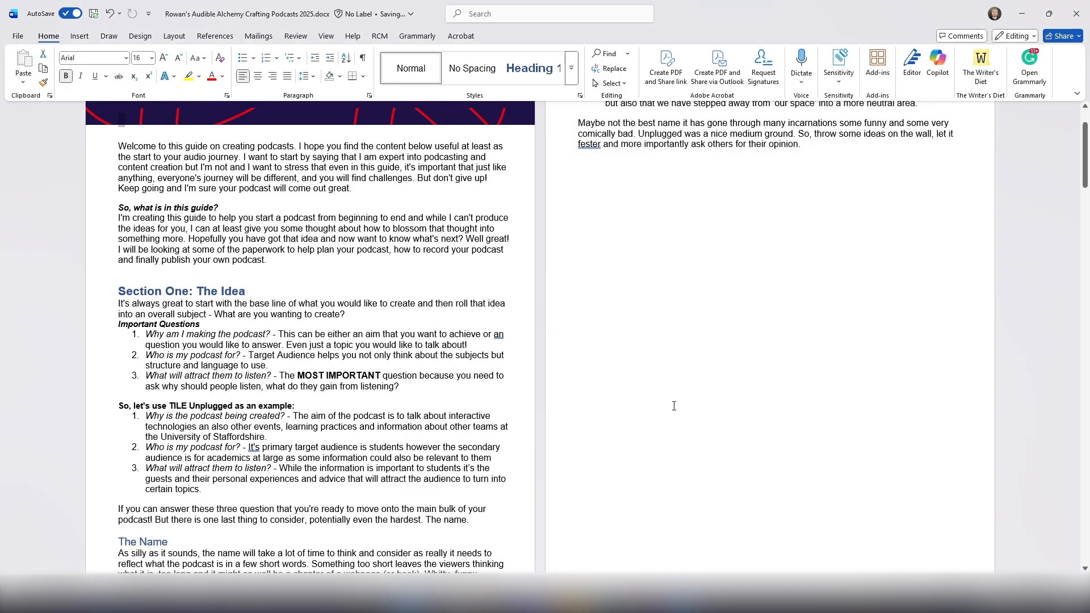
Look through the document from the introduction to Section Three to review the restyled body text
{"action": "scroll", "coordinate": [647, 404], "scroll_direction": "up", "scroll_amount": 3}
{"action": "left_click", "coordinate": [634, 402]}
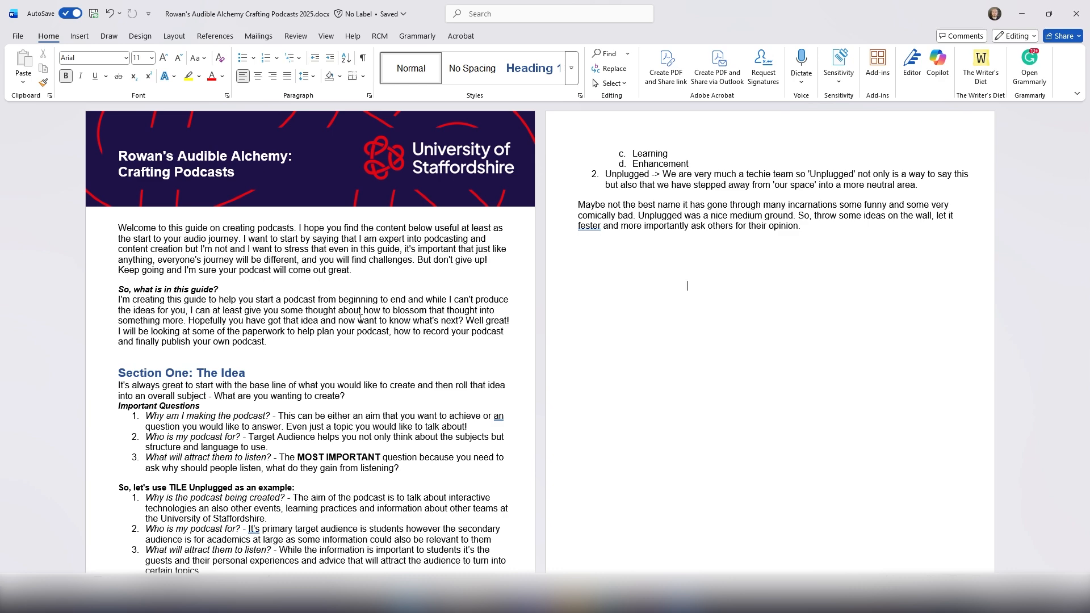
{"action": "scroll", "coordinate": [604, 372], "scroll_direction": "down", "scroll_amount": 10}
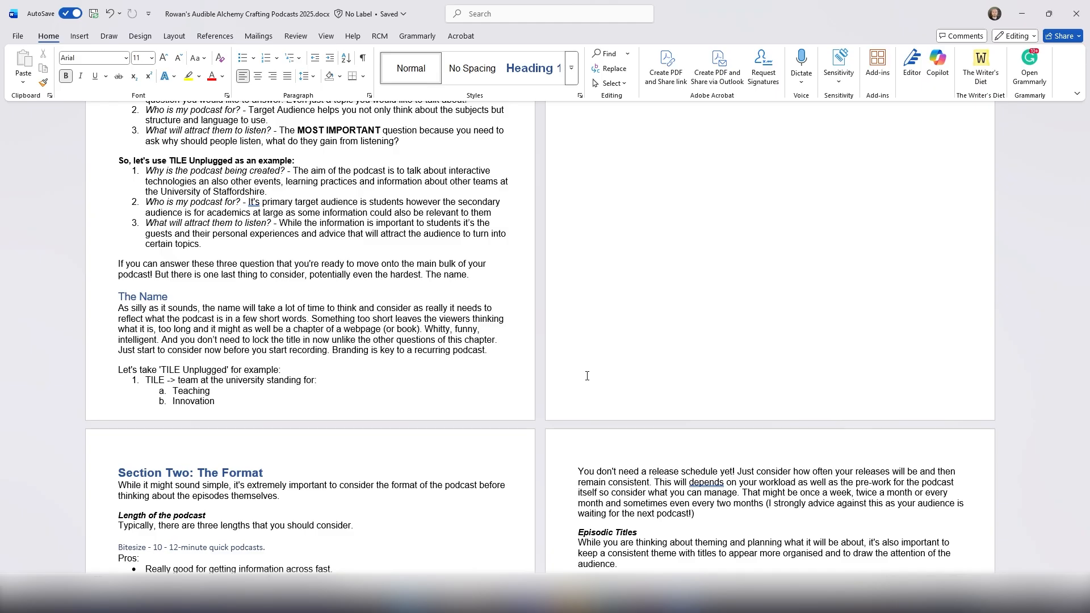
{"action": "scroll", "coordinate": [591, 378], "scroll_direction": "down", "scroll_amount": 10}
{"action": "scroll", "coordinate": [597, 379], "scroll_direction": "down", "scroll_amount": 8}
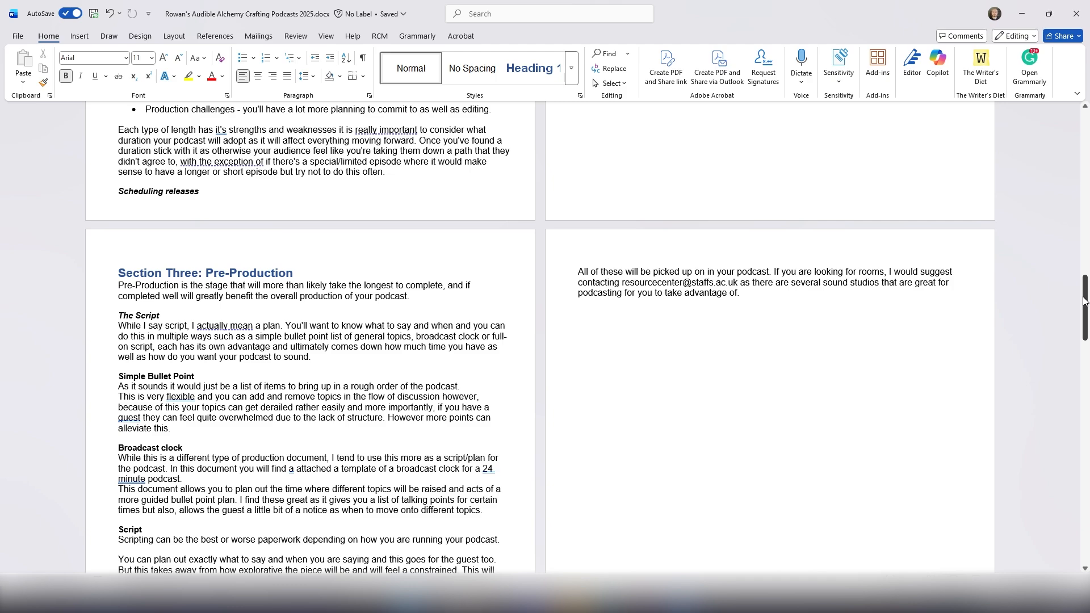
{"action": "left_click_drag", "start_coordinate": [1083, 301], "coordinate": [1083, 142]}
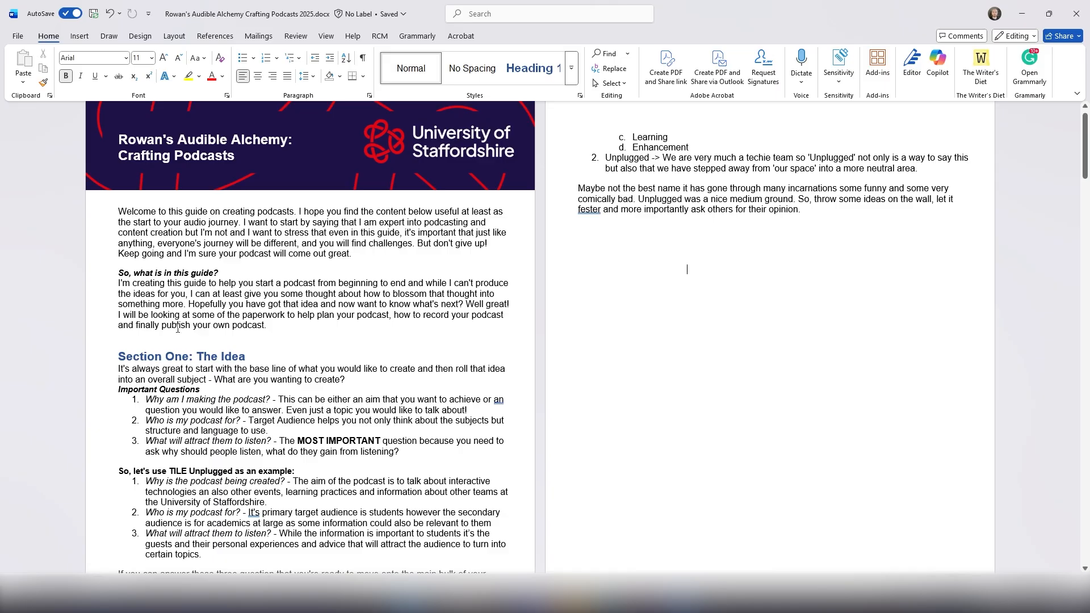
Add blank lines above the "Section One: The Idea" heading to move it down, and delete them again
{"action": "left_click", "coordinate": [121, 346]}
{"action": "left_click", "coordinate": [124, 337]}
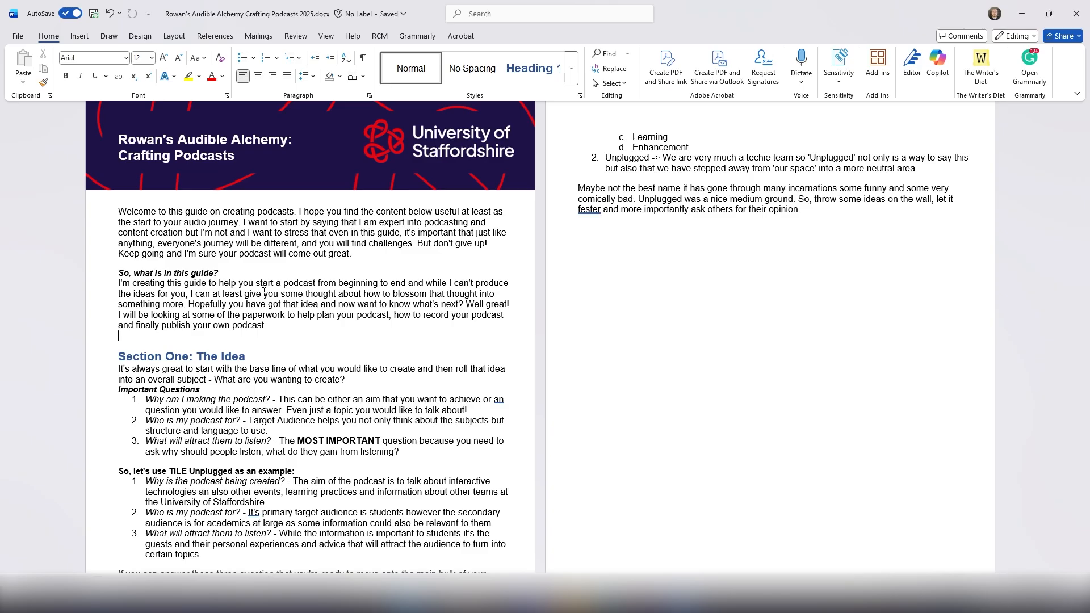
{"action": "key", "text": "Return"}
{"action": "key", "text": "Return"}
{"action": "key", "text": "Return"}
{"action": "key", "text": "Return"}
{"action": "key", "text": "Return"}
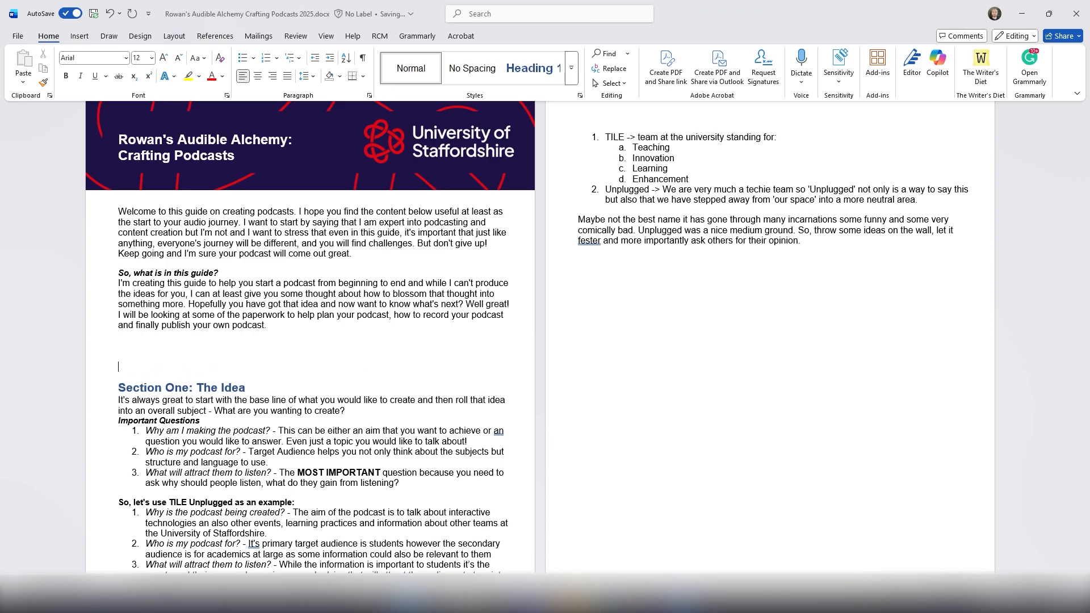
{"action": "key", "text": "BackSpace"}
{"action": "key", "text": "BackSpace"}
{"action": "key", "text": "BackSpace"}
{"action": "key", "text": "BackSpace"}
{"action": "key", "text": "BackSpace"}
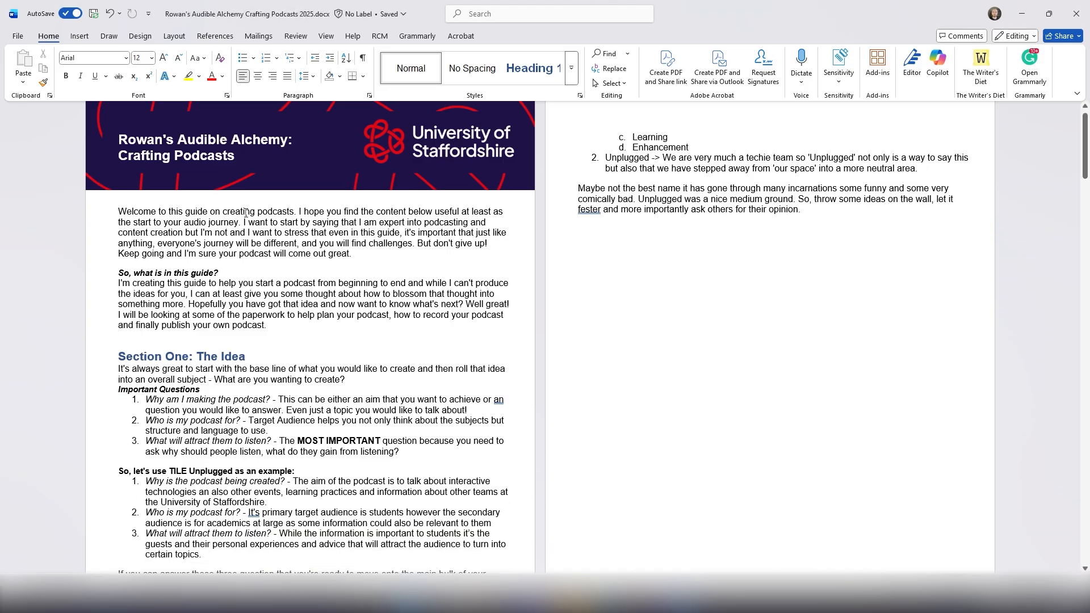
Insert a page break before the "Section One: The Idea" heading and remove the empty line above the heading
{"action": "left_click", "coordinate": [77, 34]}
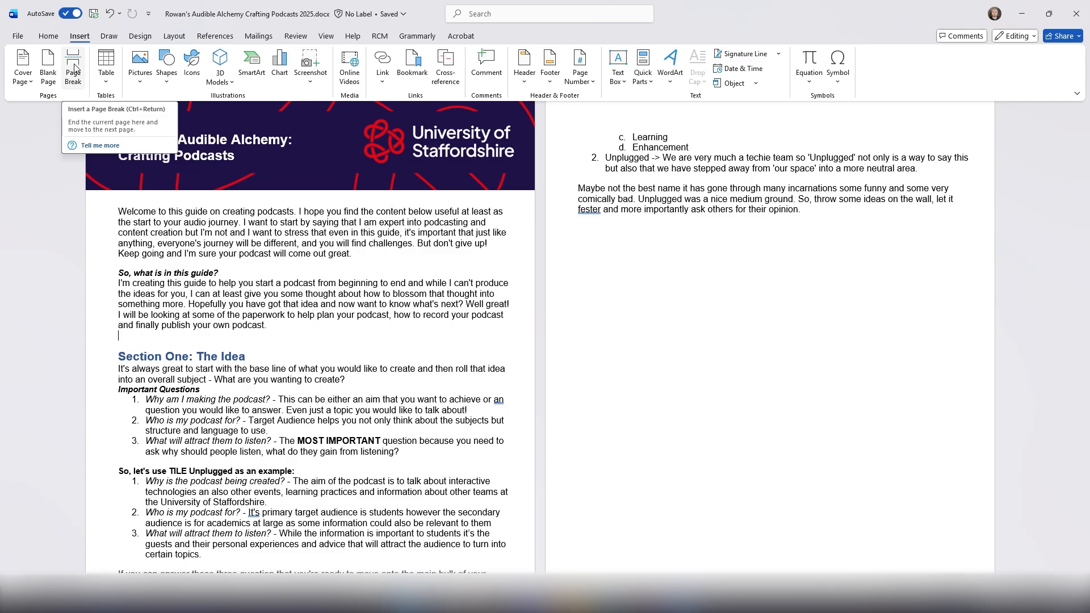
{"action": "left_click", "coordinate": [73, 67]}
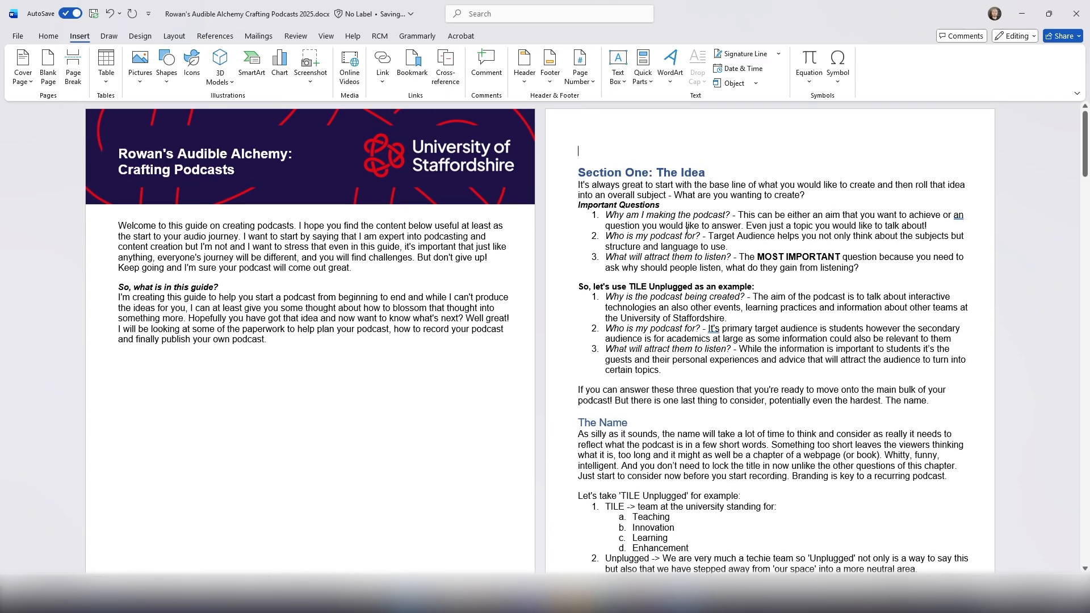
{"action": "left_click", "coordinate": [578, 173]}
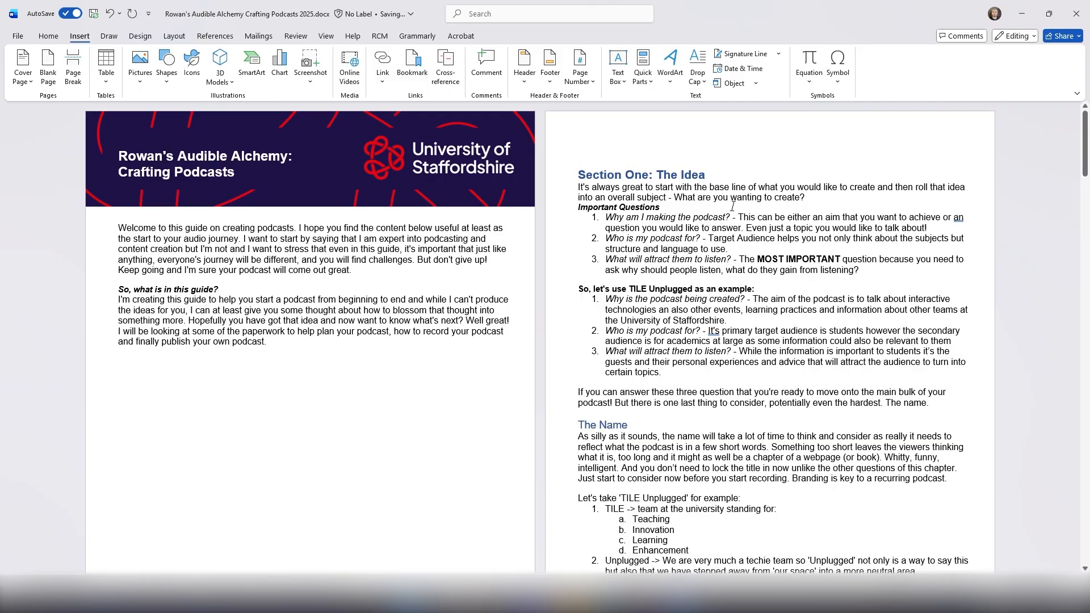
{"action": "key", "text": "BackSpace"}
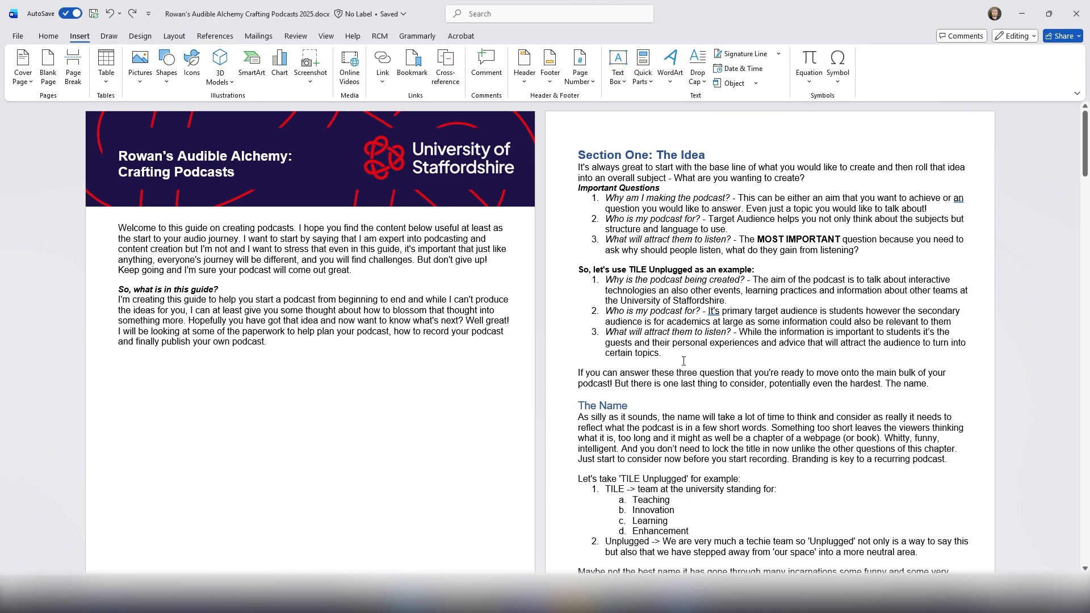
{"action": "scroll", "coordinate": [283, 340], "scroll_direction": "down", "scroll_amount": 4}
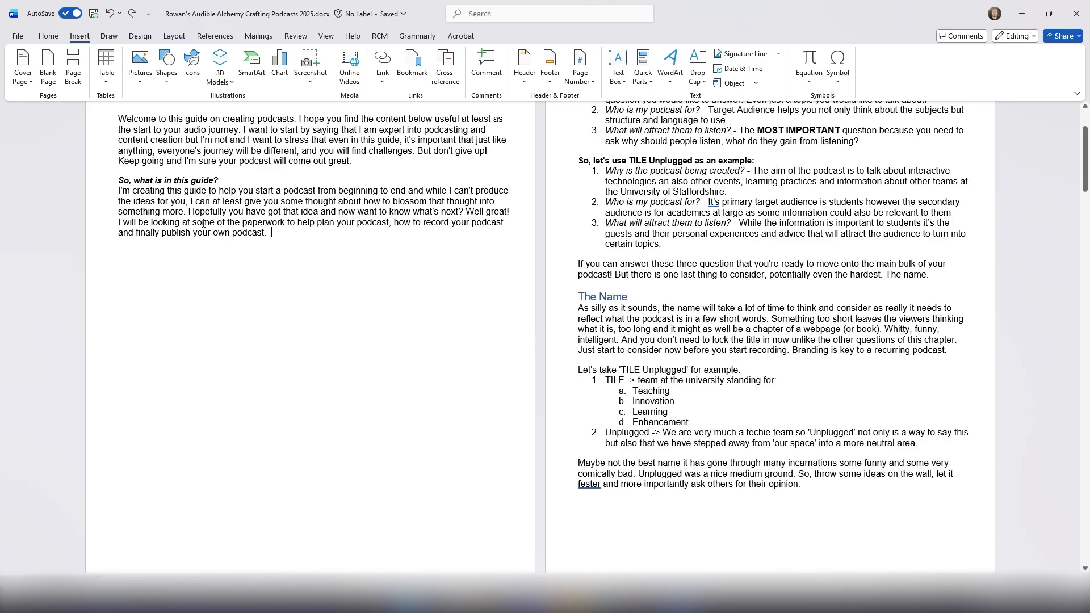
{"action": "scroll", "coordinate": [292, 231], "scroll_direction": "up", "scroll_amount": 2}
{"action": "scroll", "coordinate": [292, 231], "scroll_direction": "up", "scroll_amount": 1}
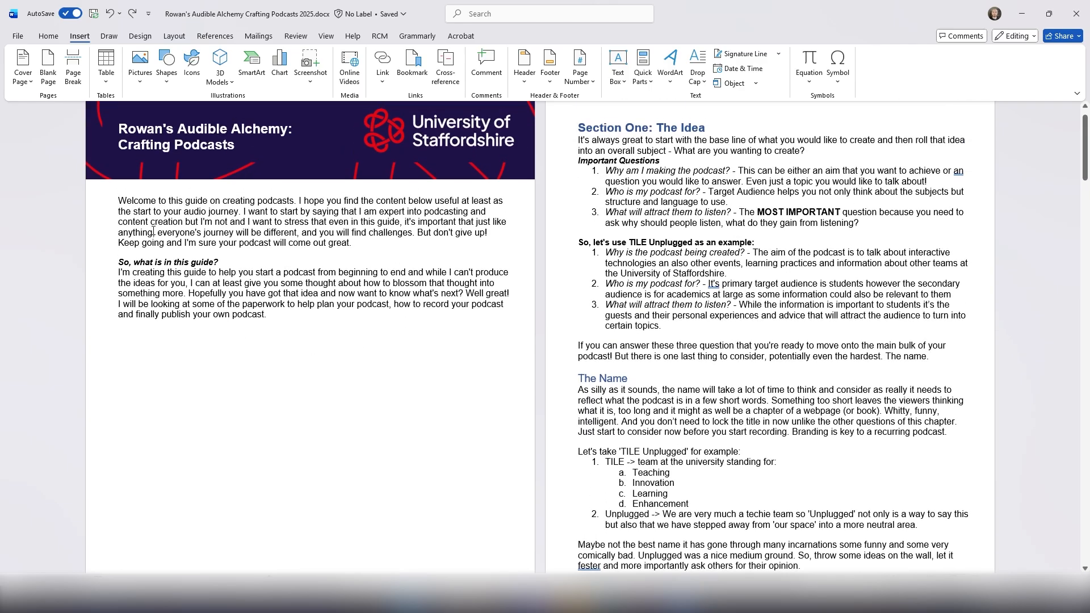
Insert an Automatic Table 2 table of contents on a new line below the introduction text
{"action": "key", "text": "Return"}
{"action": "left_click", "coordinate": [213, 36]}
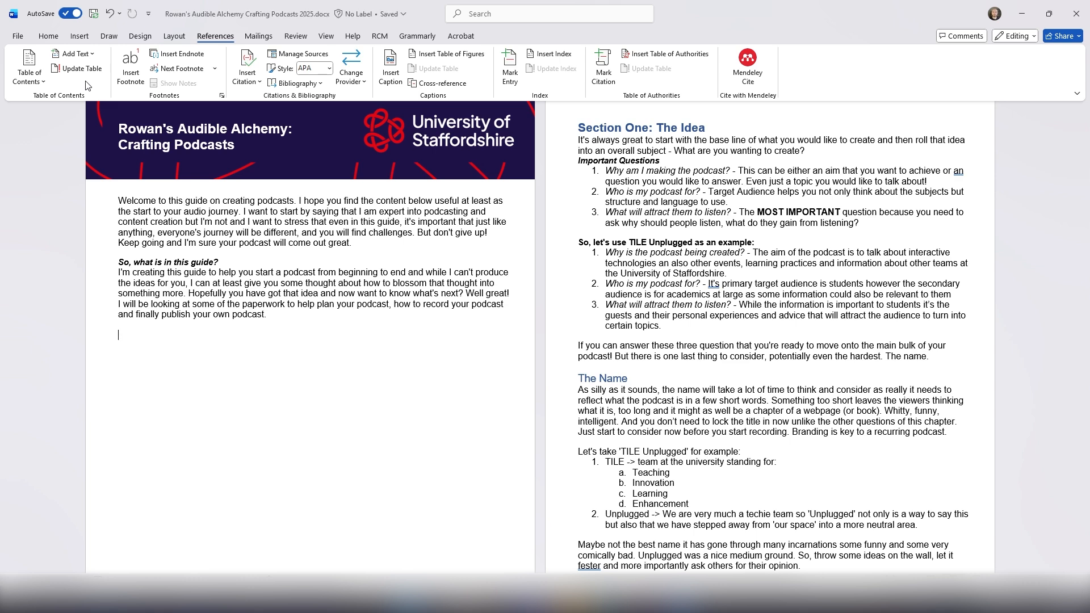
{"action": "left_click", "coordinate": [41, 83]}
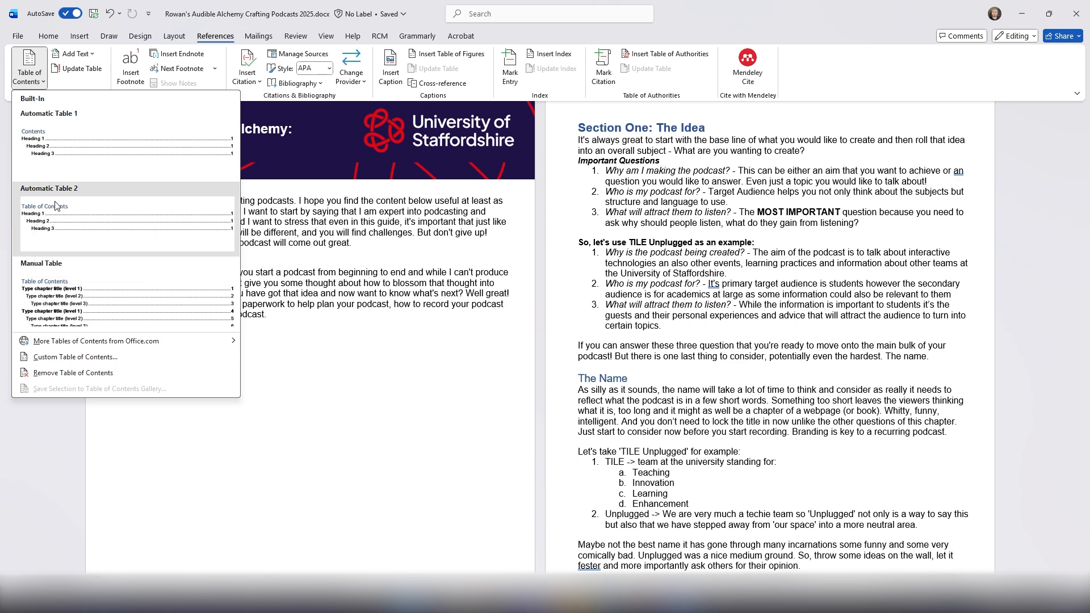
{"action": "left_click", "coordinate": [57, 205]}
{"action": "scroll", "coordinate": [376, 295], "scroll_direction": "down", "scroll_amount": 1}
{"action": "scroll", "coordinate": [376, 295], "scroll_direction": "down", "scroll_amount": 1}
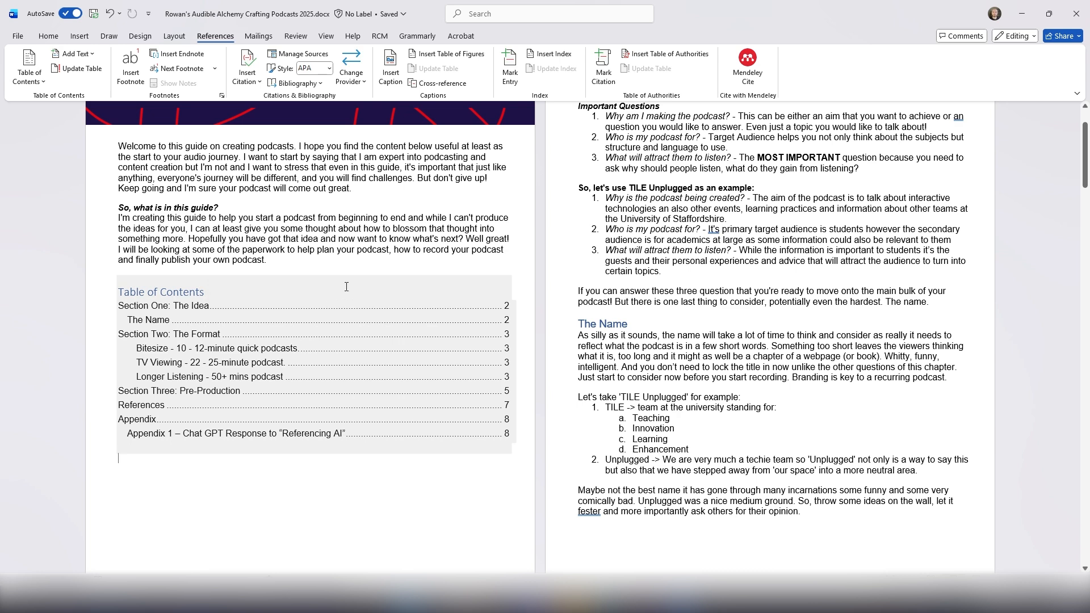
Check the table of contents by following its "Section Two: The Format" link and returning to the start of the document
{"action": "left_click", "coordinate": [267, 300]}
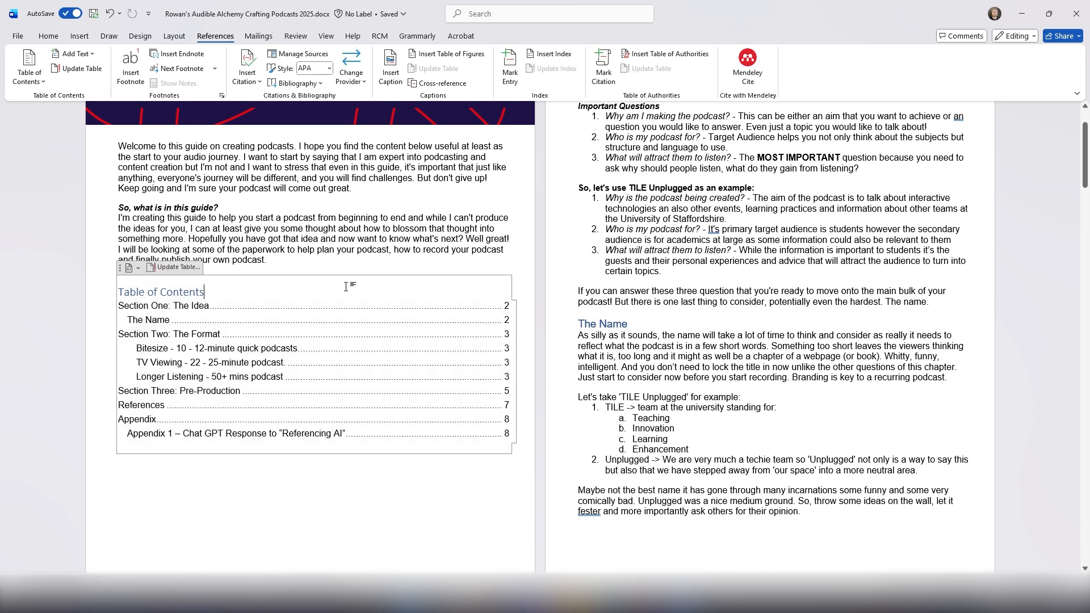
{"action": "left_click", "coordinate": [174, 268]}
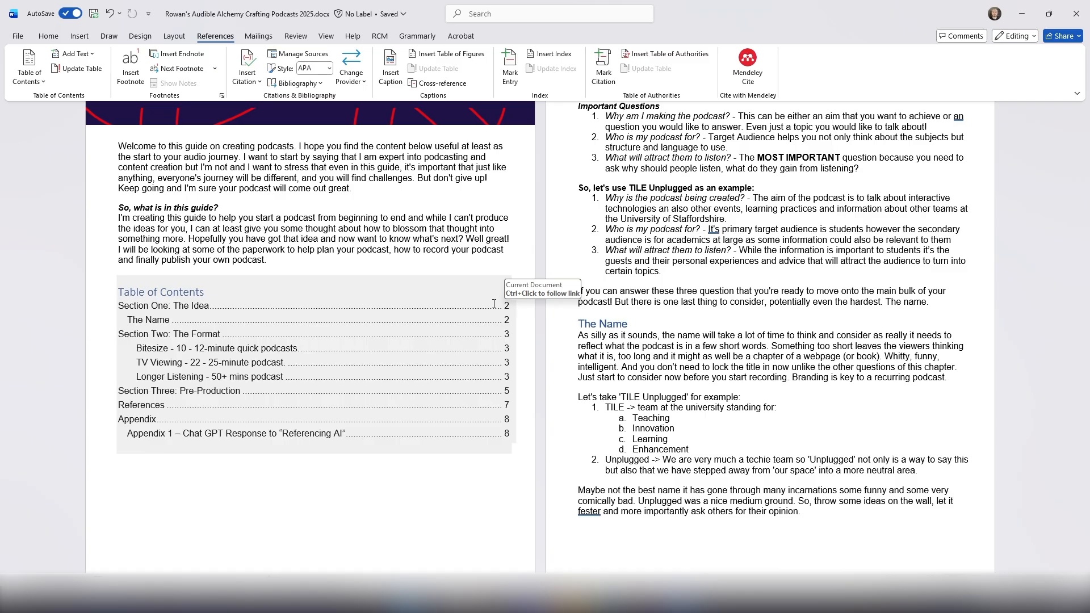
{"action": "left_click", "coordinate": [184, 336], "text": "ctrl"}
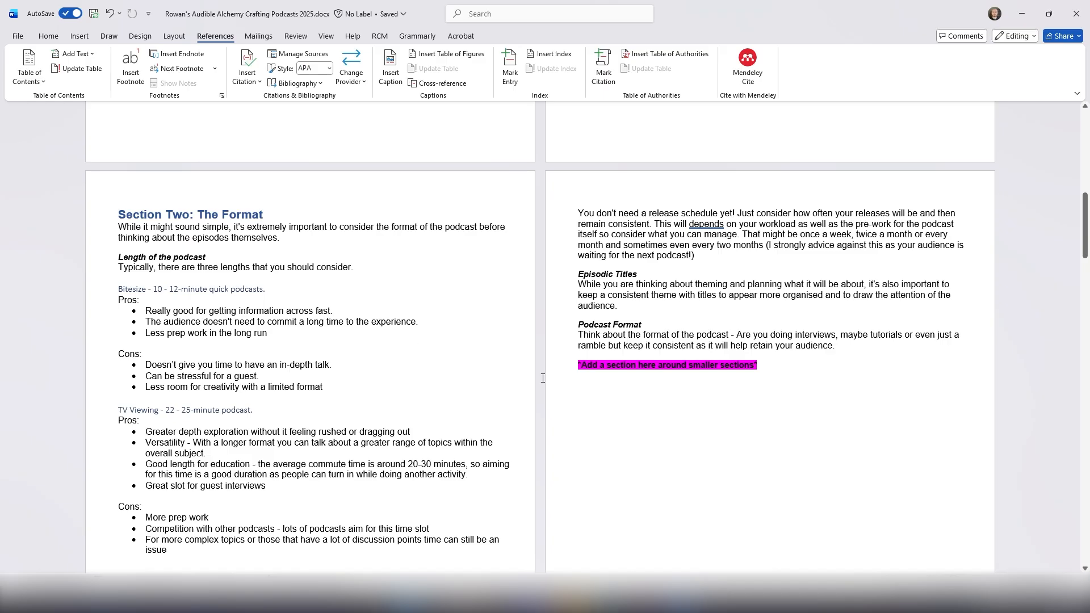
{"action": "key", "text": "ctrl+Home"}
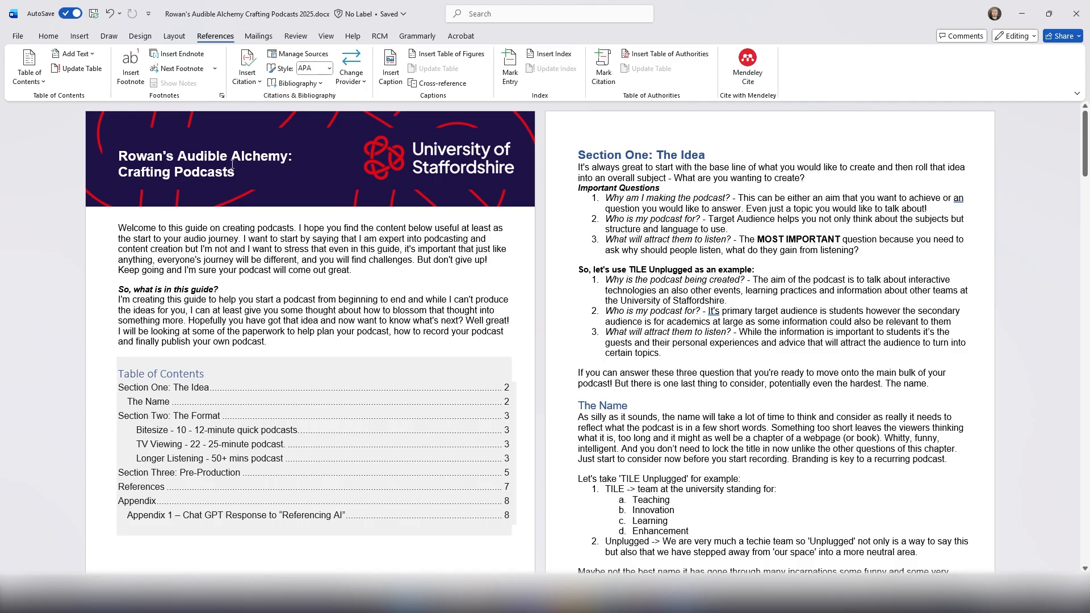
Show the Navigation Pane and view the document's headings and page thumbnails in it
{"action": "left_click", "coordinate": [325, 36]}
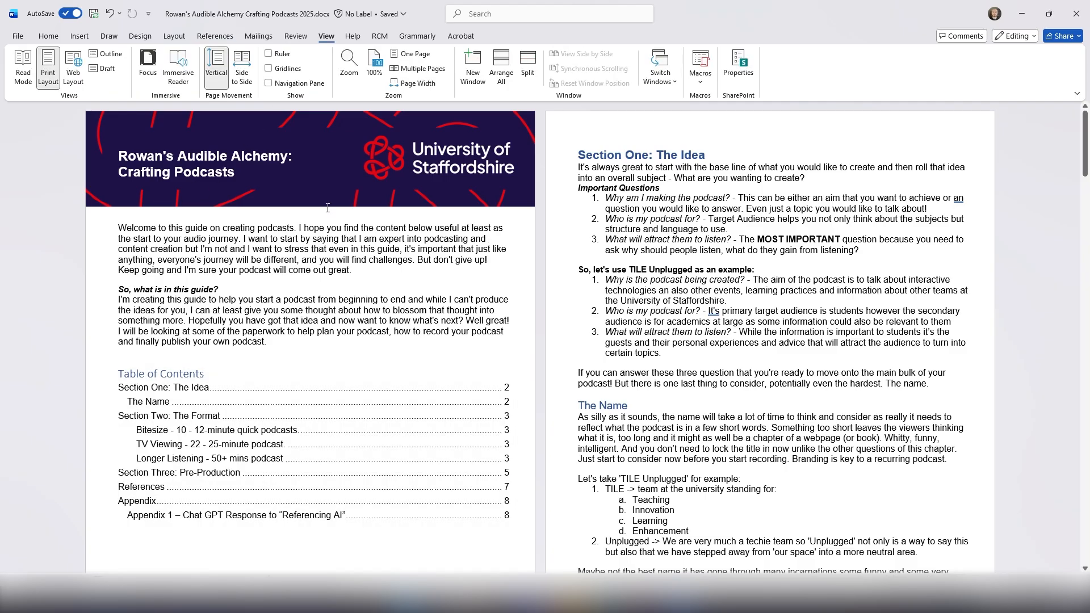
{"action": "left_click", "coordinate": [270, 83]}
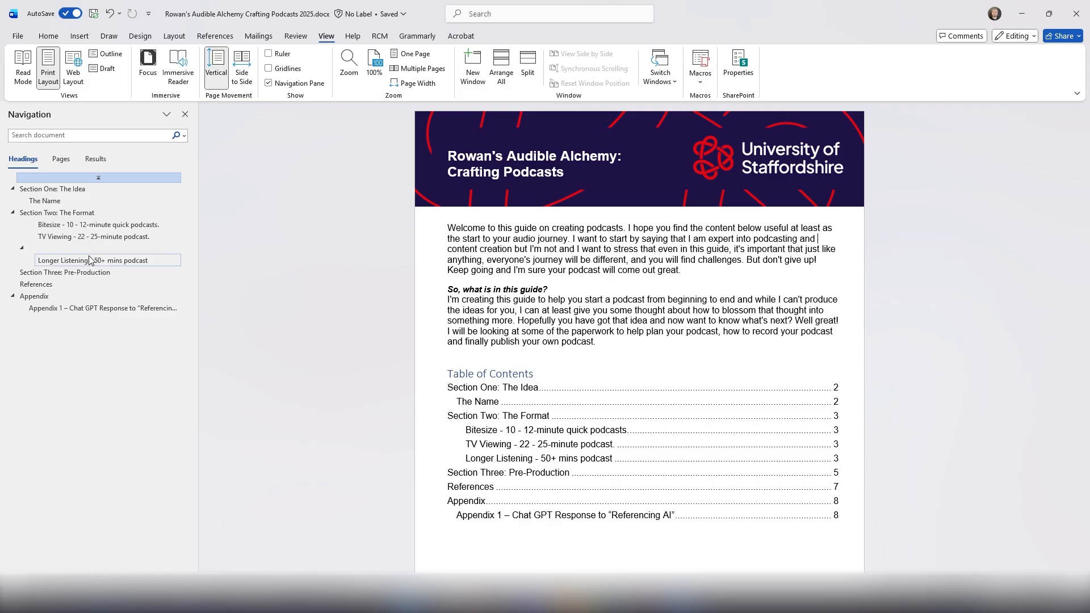
{"action": "left_click", "coordinate": [61, 160]}
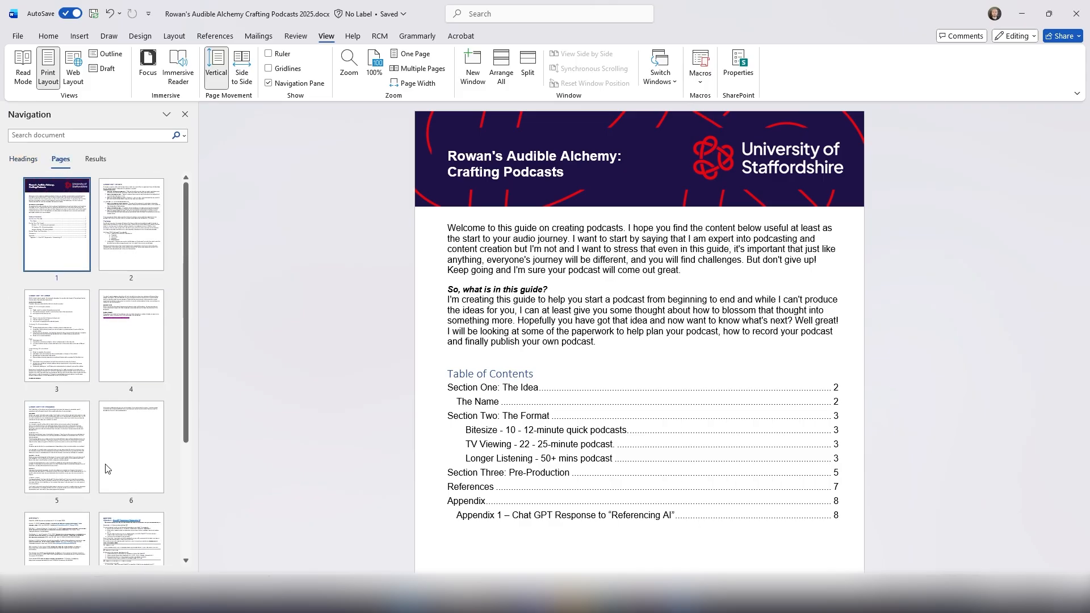
Search the document for "*" in the Navigation Pane, view the list of matches, and close the pane
{"action": "left_click", "coordinate": [76, 136]}
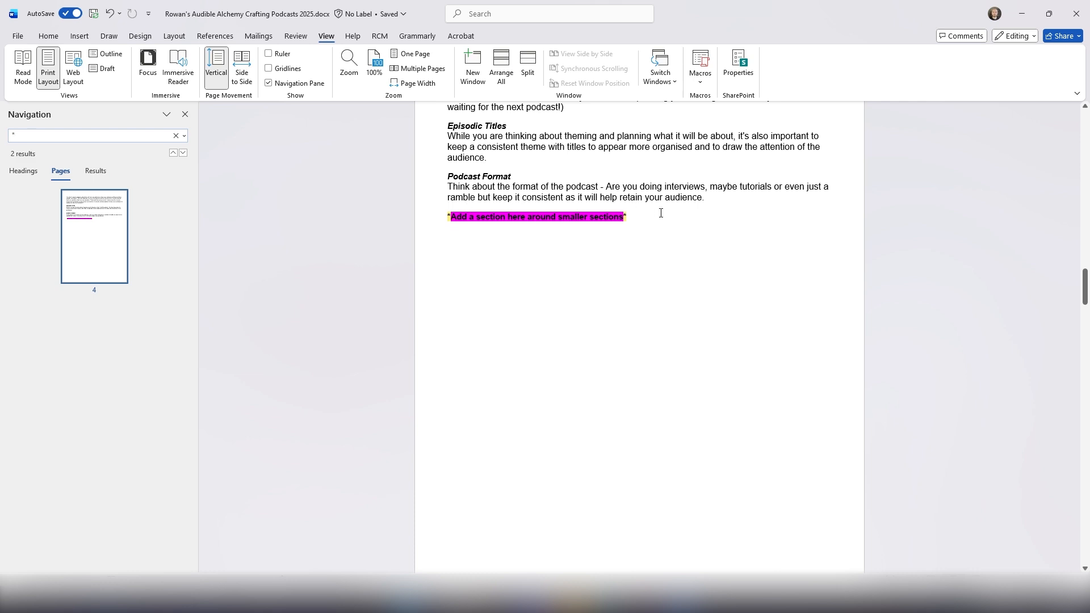
{"action": "left_click", "coordinate": [647, 225]}
{"action": "left_click", "coordinate": [102, 173]}
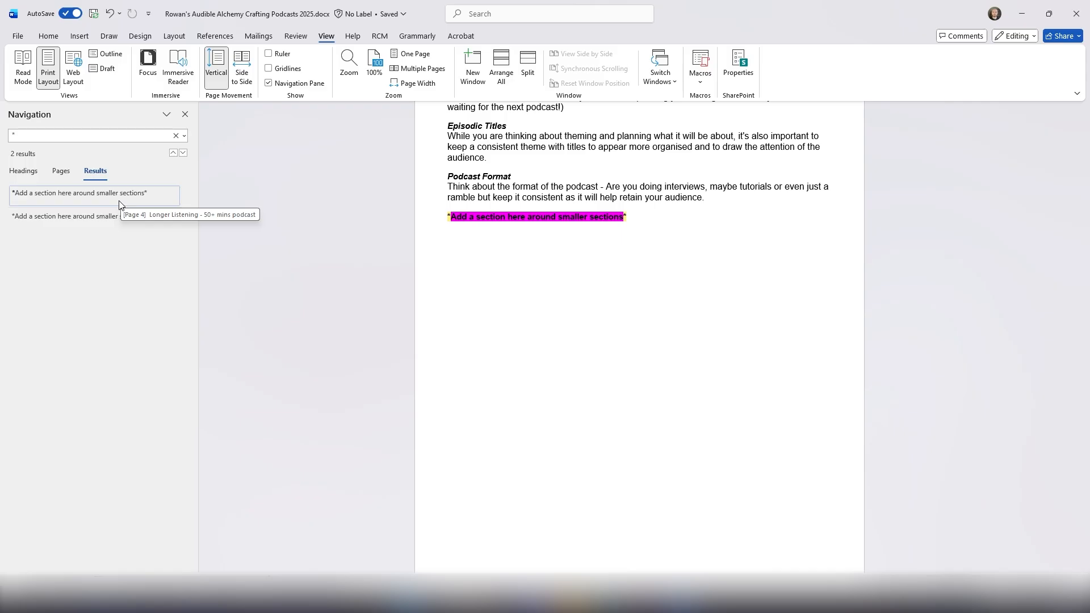
{"action": "left_click", "coordinate": [185, 114]}
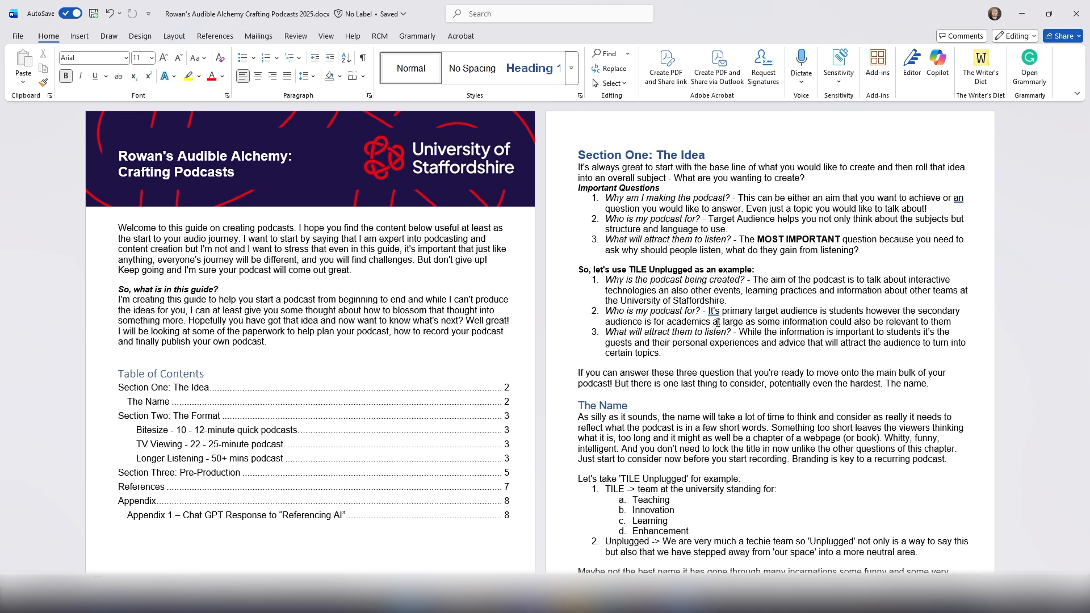
Paste the copied studio microphone picture below the highlighted "*Add a section here around smaller sections*" line
{"action": "scroll", "coordinate": [725, 366], "scroll_direction": "down", "scroll_amount": 10}
{"action": "scroll", "coordinate": [652, 292], "scroll_direction": "up", "scroll_amount": 2}
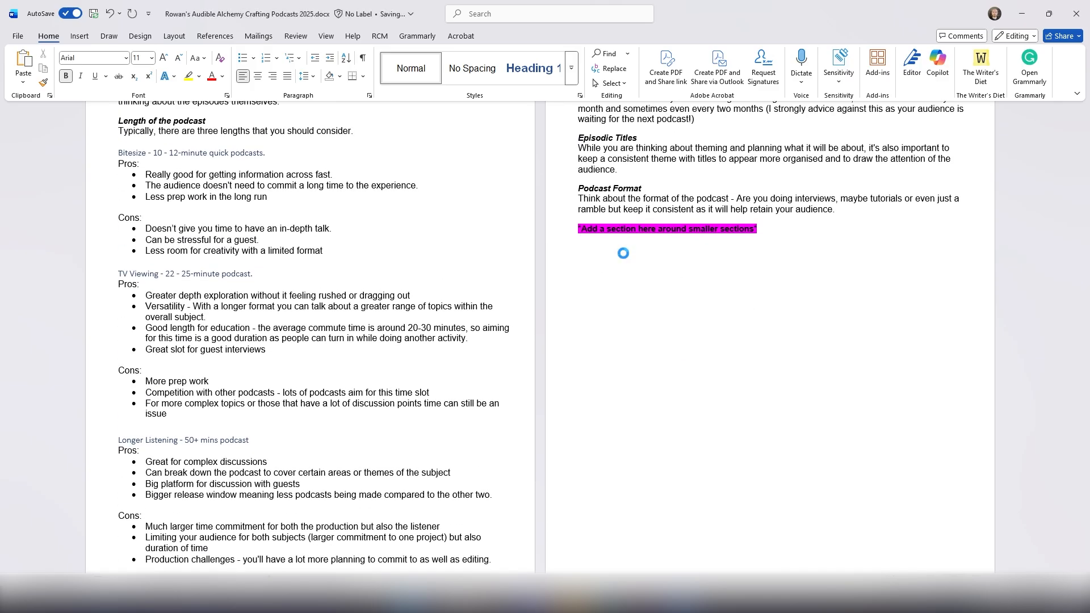
{"action": "key", "text": "ctrl+v"}
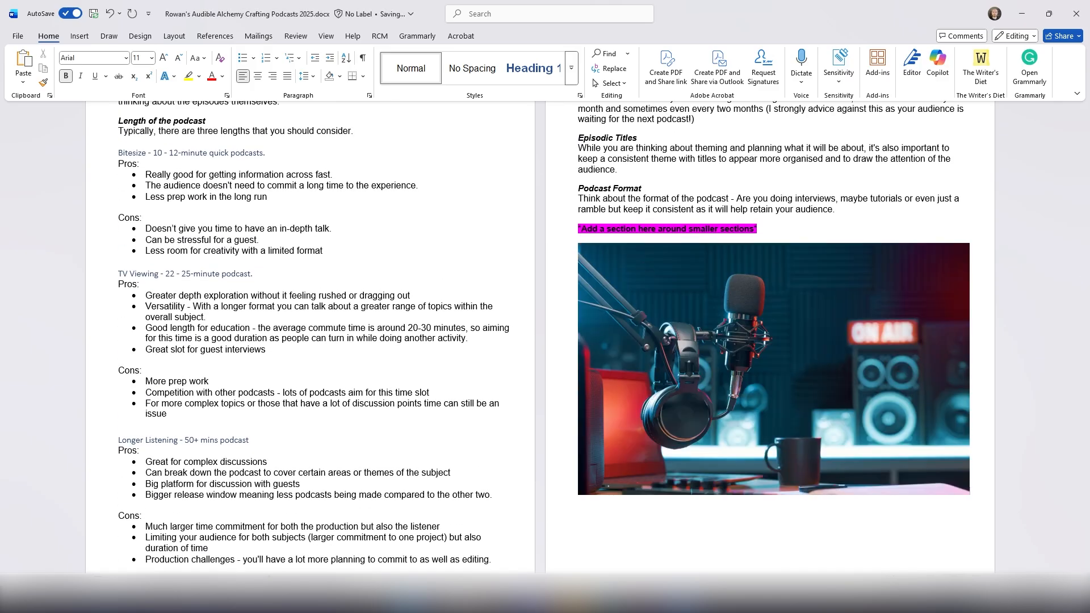
{"action": "key", "text": "alt+Tab"}
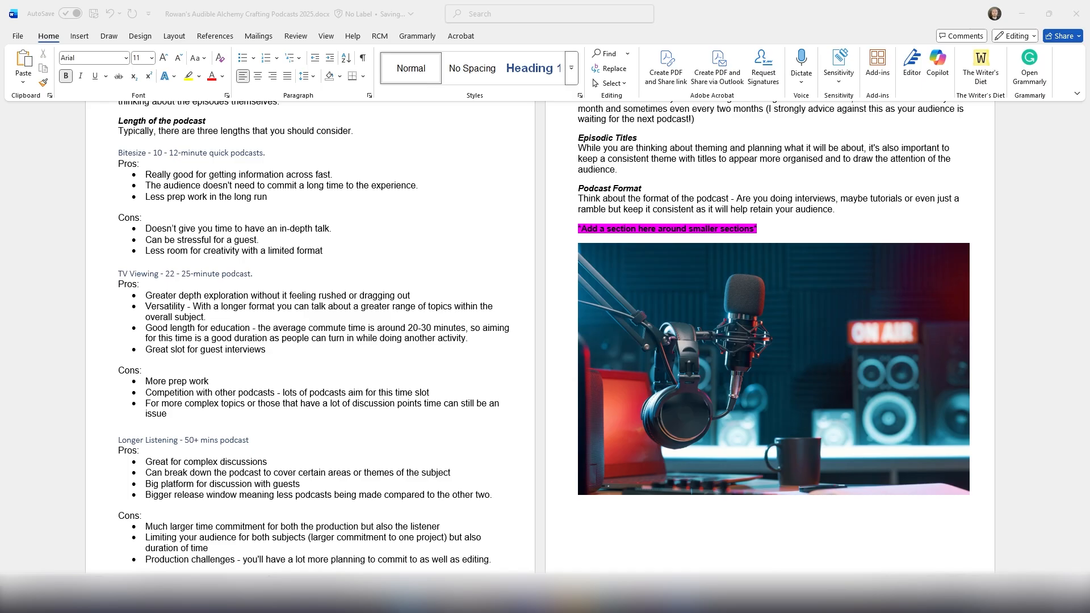
{"action": "left_click", "coordinate": [970, 491]}
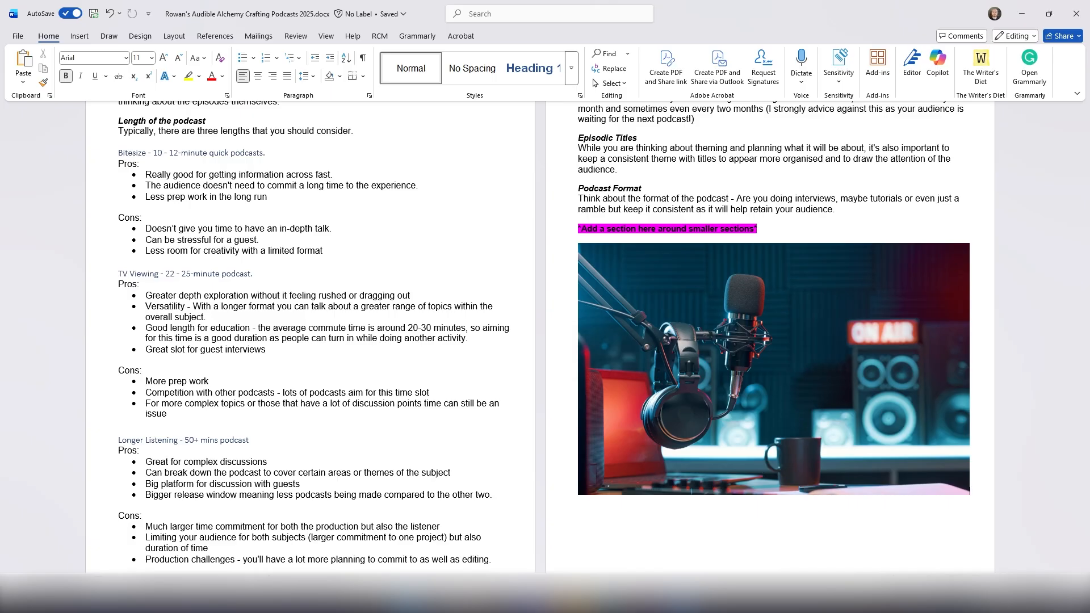
{"action": "left_click", "coordinate": [840, 230]}
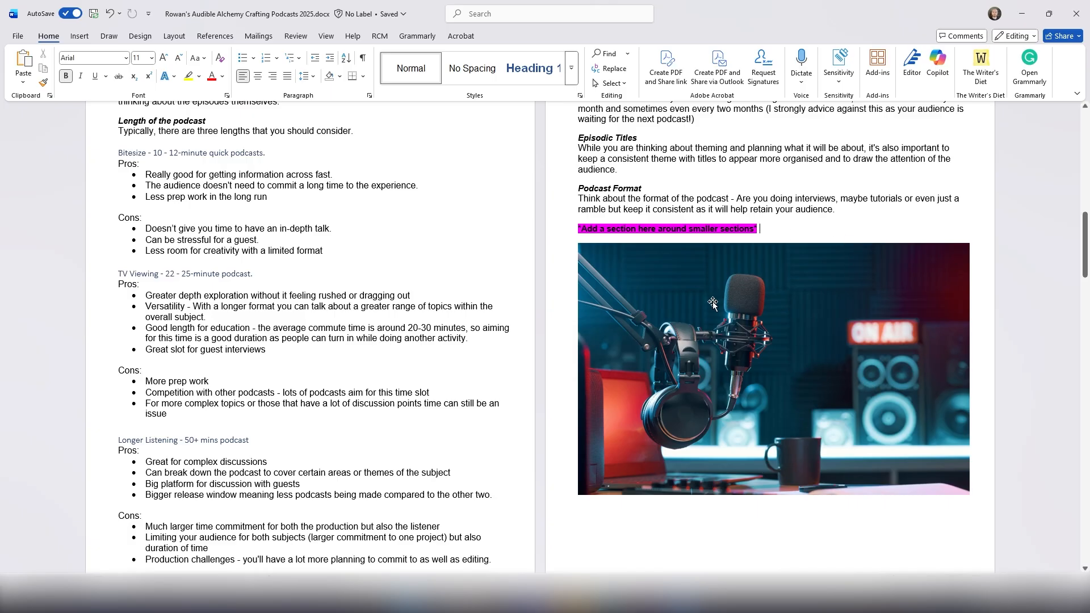
Start a caption for the microphone picture with the text "A microphone with a pair of headphones" after the figure number
{"action": "left_click", "coordinate": [668, 277]}
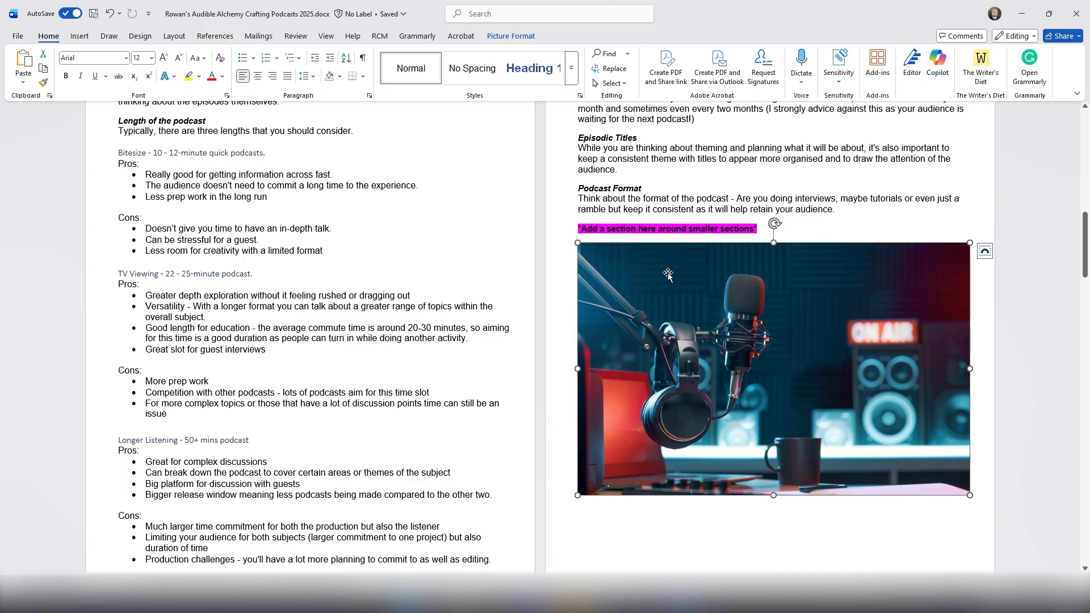
{"action": "right_click", "coordinate": [668, 276]}
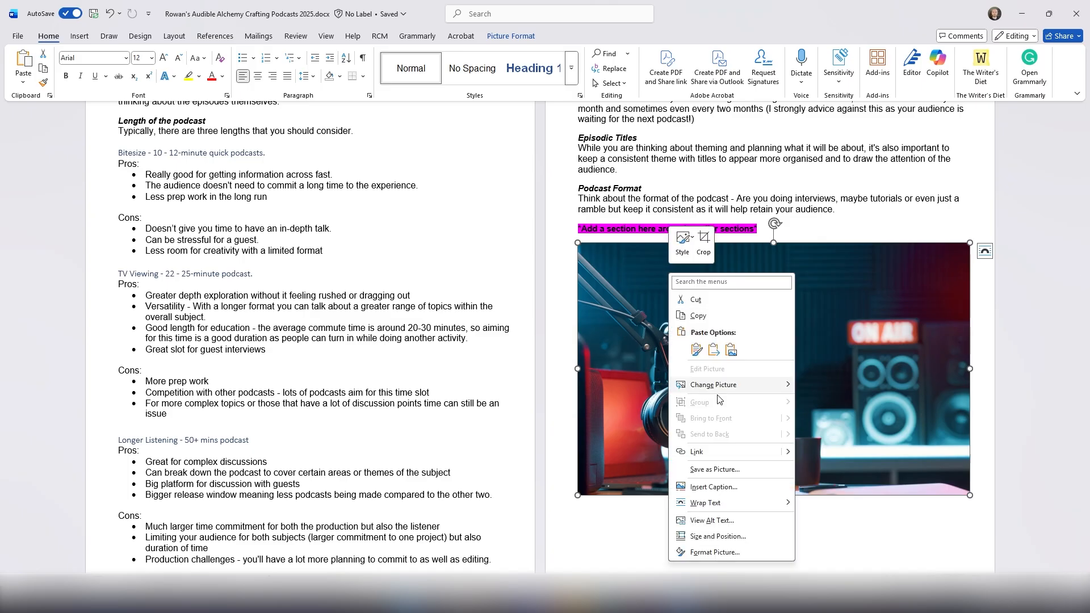
{"action": "left_click", "coordinate": [717, 492]}
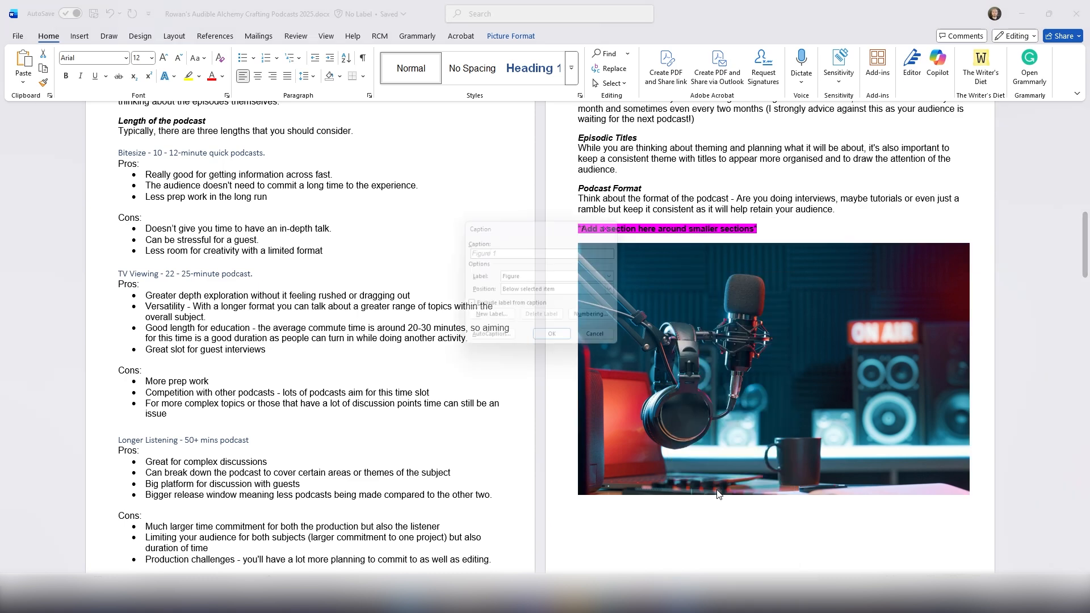
{"action": "left_click_drag", "start_coordinate": [528, 225], "coordinate": [614, 204]}
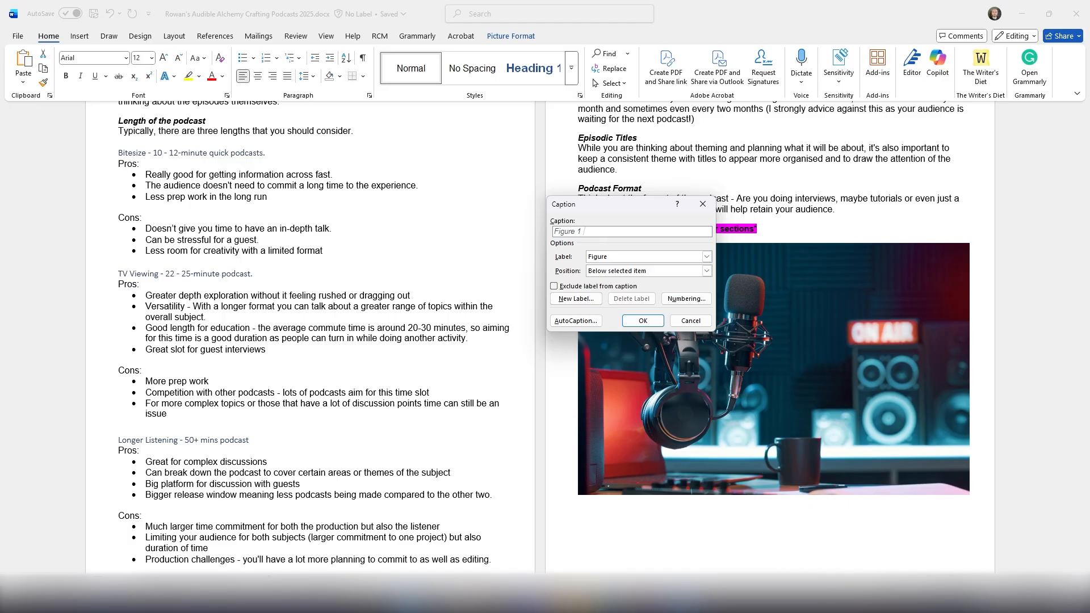
{"action": "type", "text": "A microphone "}
{"action": "type", "text": "with a"}
{"action": "type", "text": " pair of headph"}
{"action": "type", "text": "ones"}
Check the caption label choices, keep Figure and Below selected item, and insert the caption
{"action": "left_click_drag", "start_coordinate": [610, 200], "coordinate": [779, 134]}
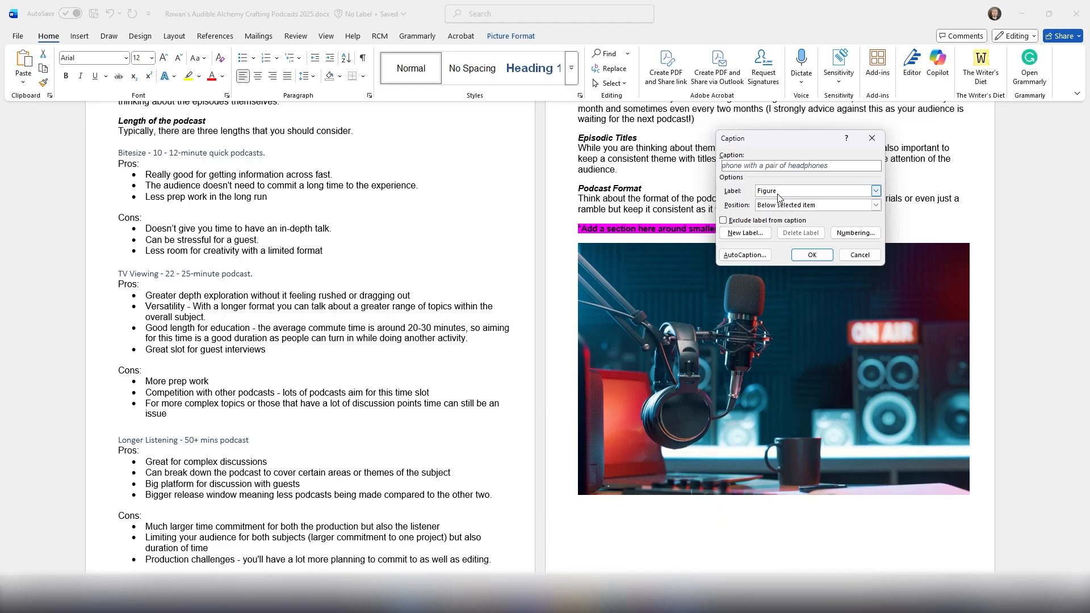
{"action": "left_click", "coordinate": [877, 192]}
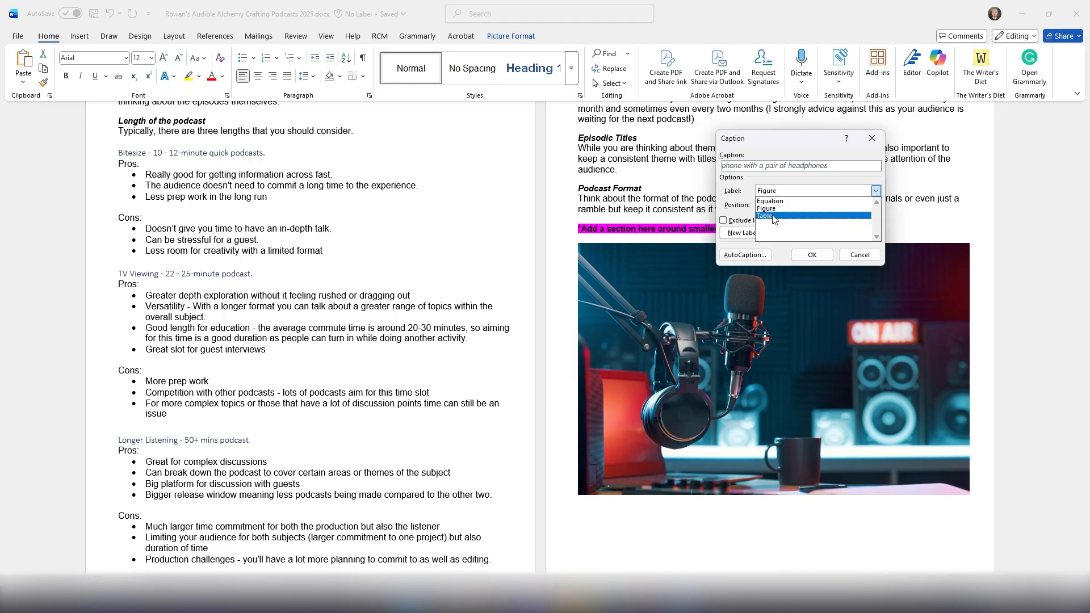
{"action": "key", "text": "Escape"}
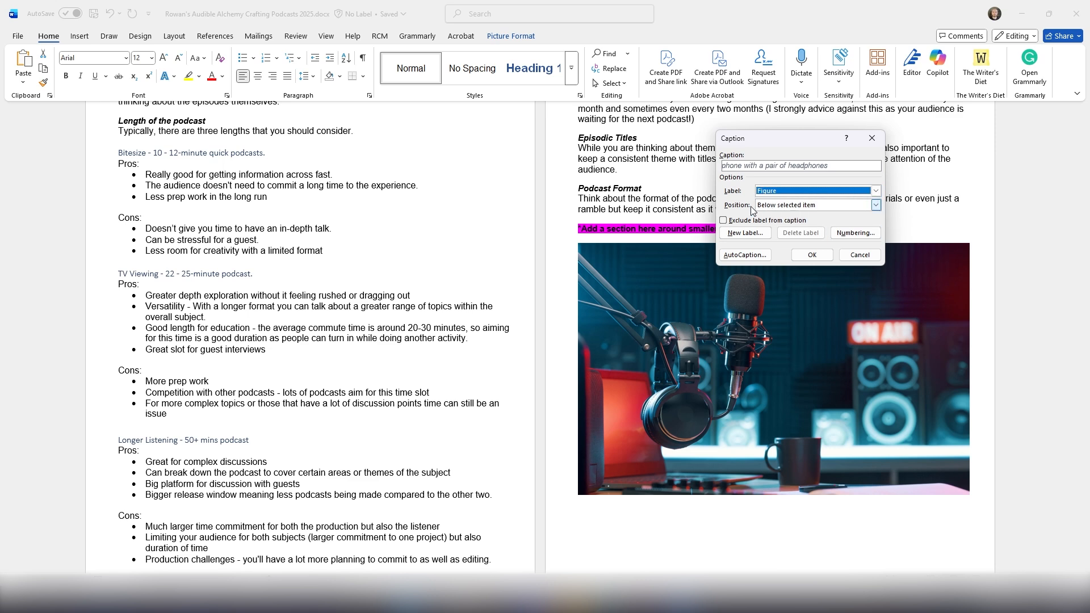
{"action": "left_click", "coordinate": [812, 254]}
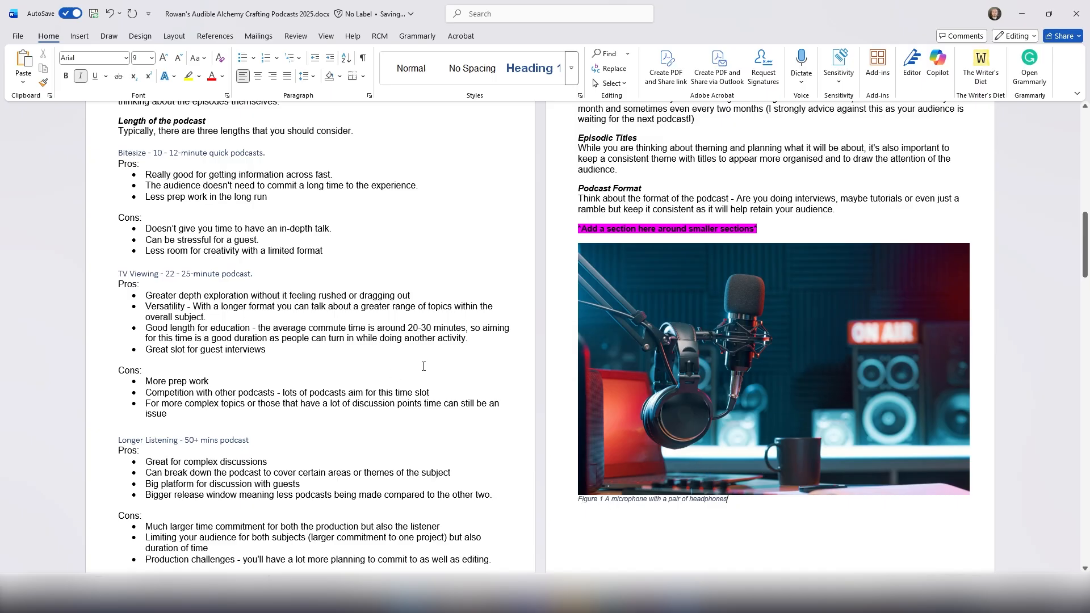
Insert a table of figures with the Figure caption label and the From template format below the table of contents
{"action": "scroll", "coordinate": [460, 366], "scroll_direction": "up", "scroll_amount": 10}
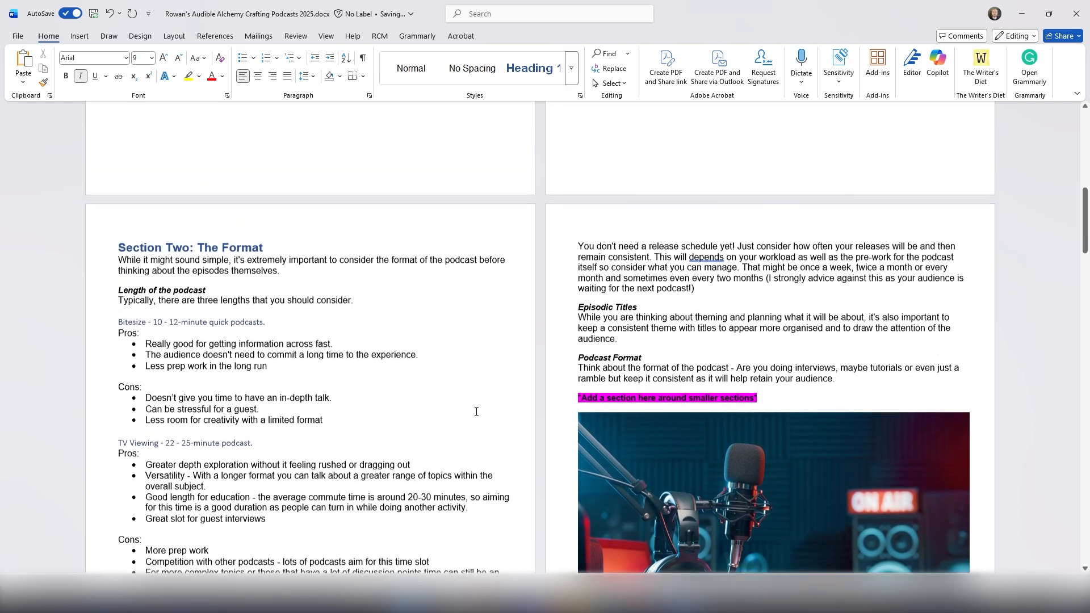
{"action": "scroll", "coordinate": [485, 413], "scroll_direction": "up", "scroll_amount": 2}
{"action": "left_click", "coordinate": [523, 265]}
{"action": "left_click", "coordinate": [513, 295]}
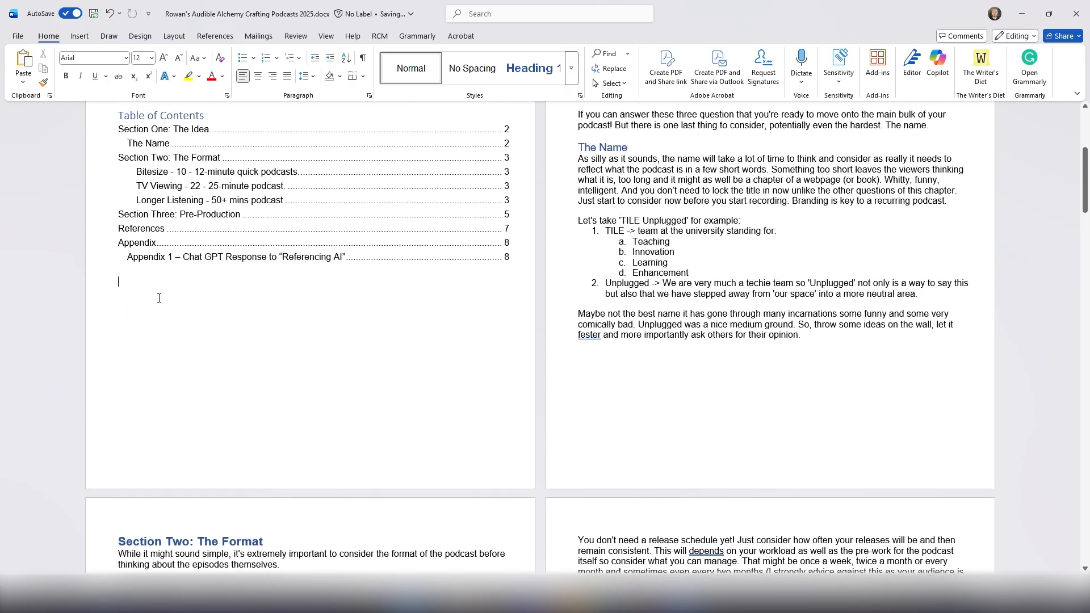
{"action": "scroll", "coordinate": [208, 329], "scroll_direction": "up", "scroll_amount": 3}
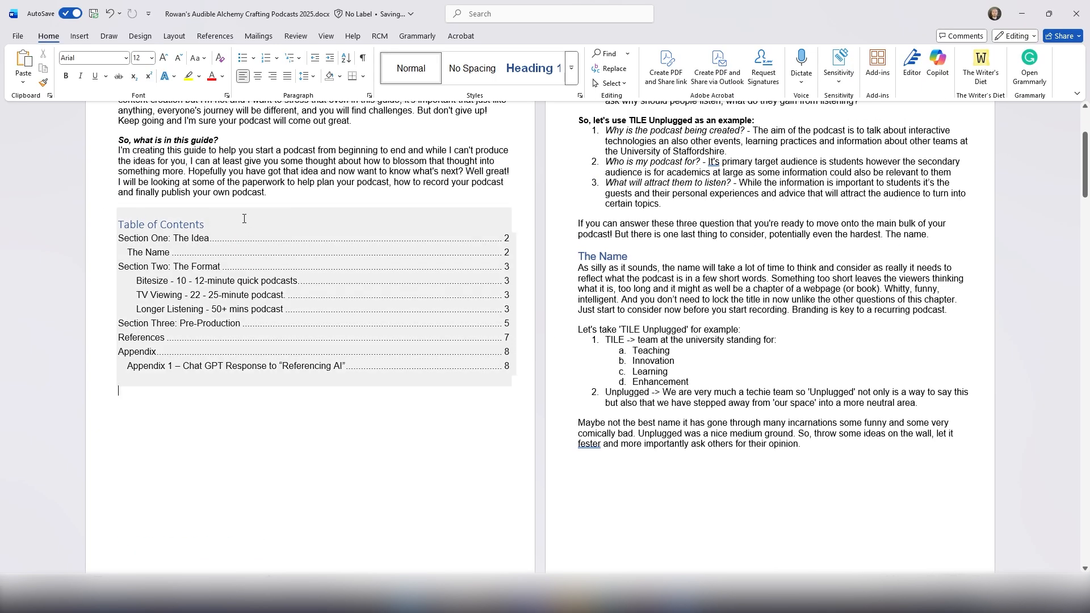
{"action": "left_click", "coordinate": [205, 37]}
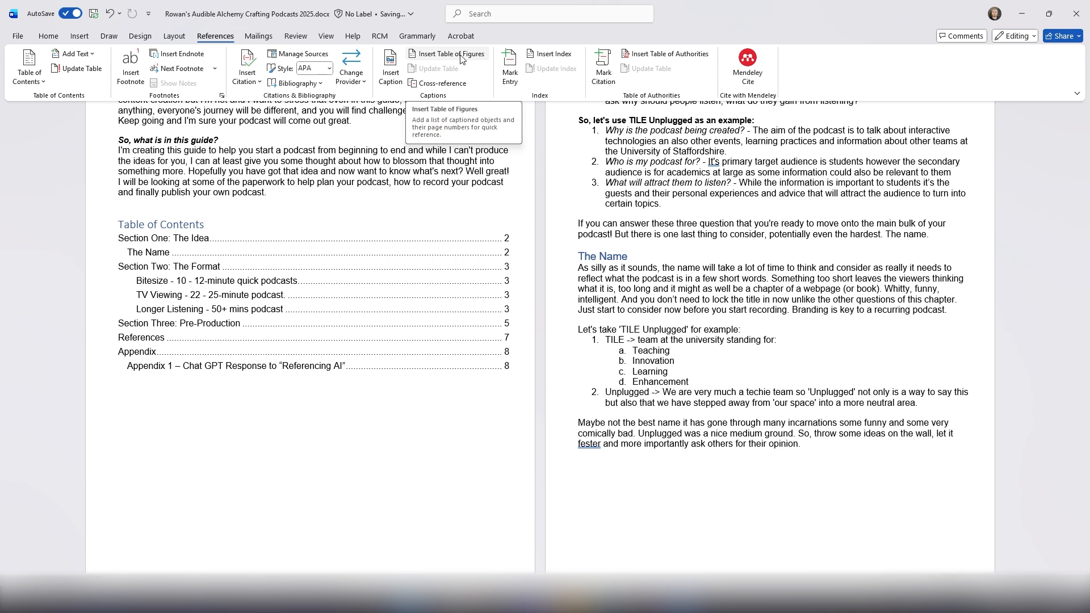
{"action": "left_click", "coordinate": [422, 58]}
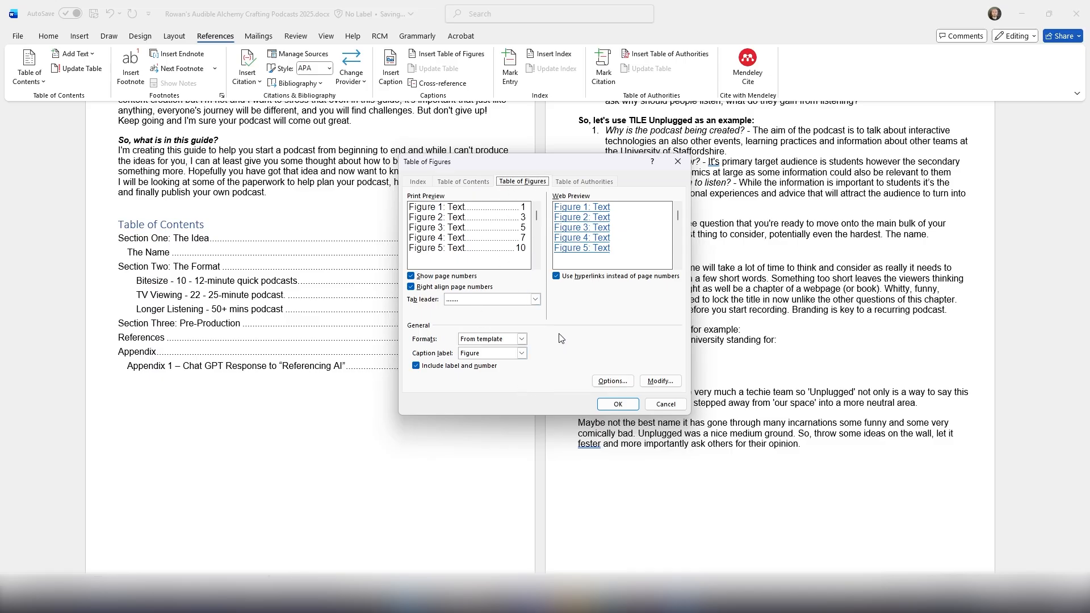
{"action": "left_click", "coordinate": [624, 404]}
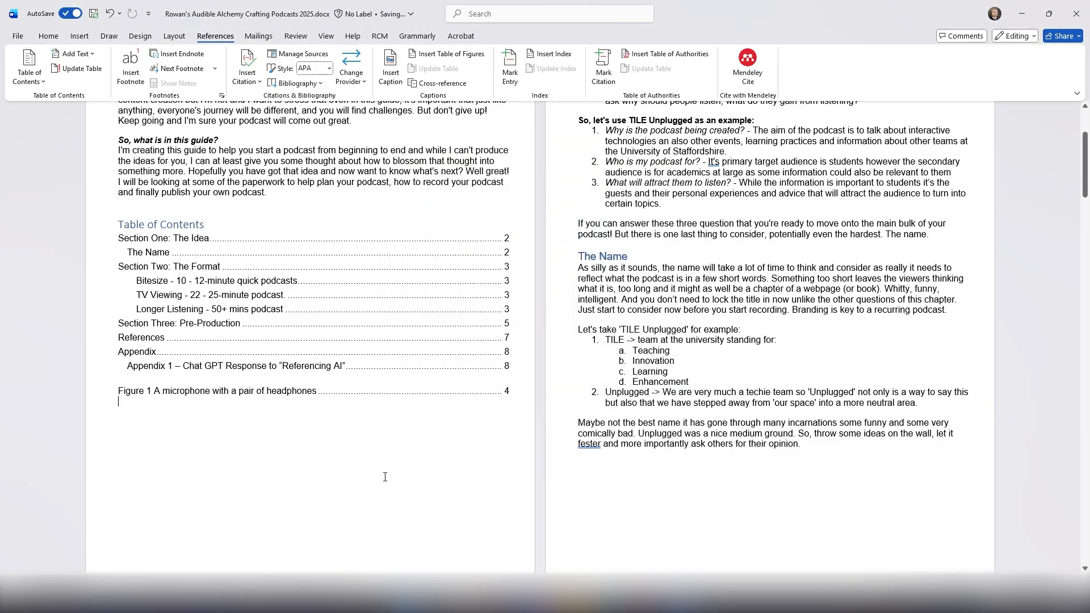
Add the title "List of Figures" on a new line directly above the table of figures
{"action": "left_click", "coordinate": [117, 383]}
{"action": "key", "text": "Return"}
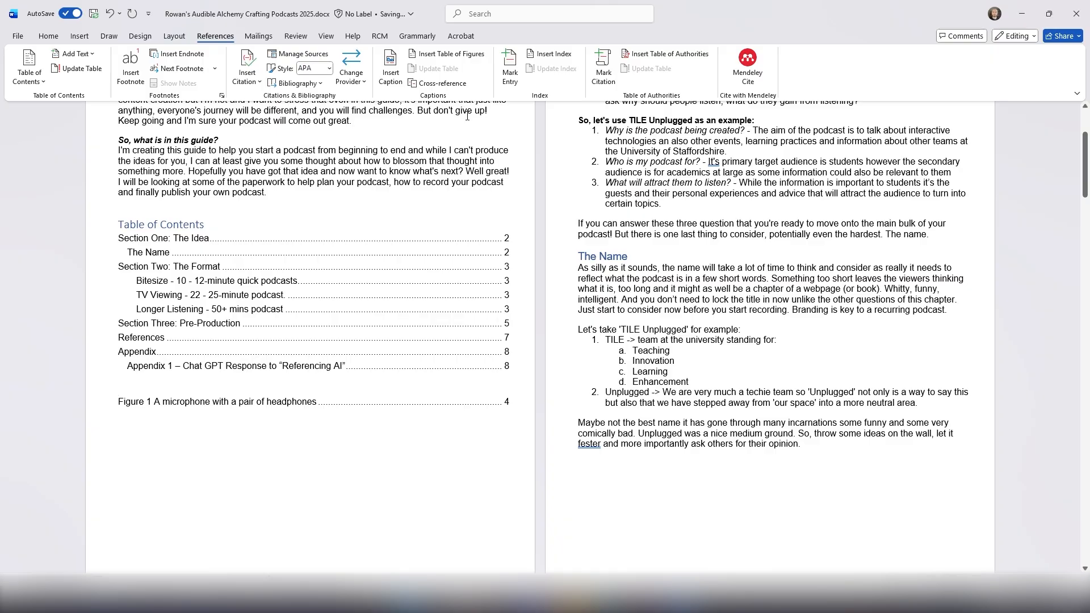
{"action": "type", "text": "Tab"}
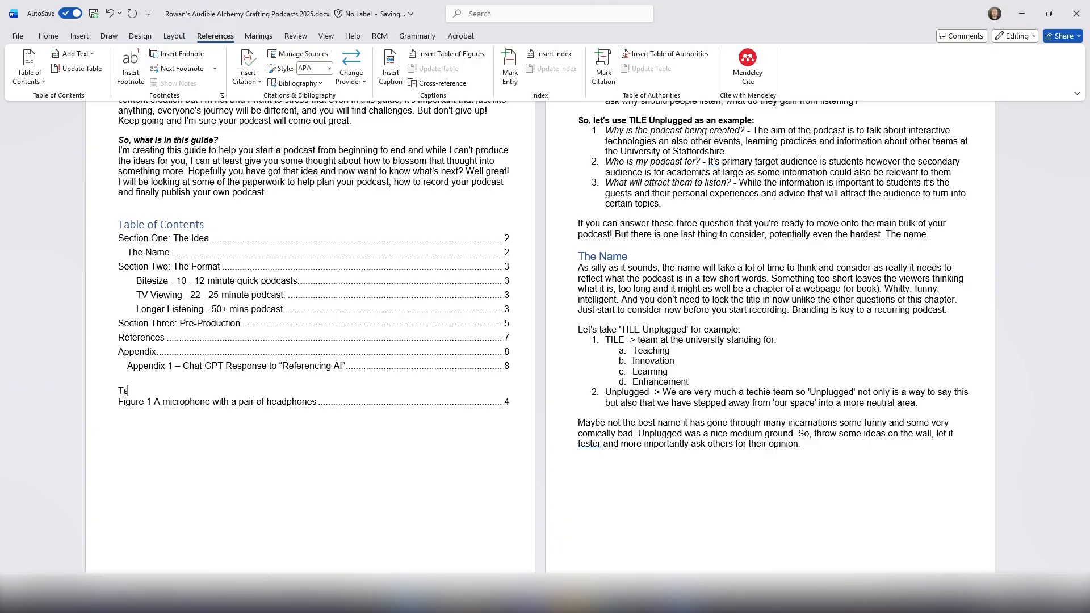
{"action": "key", "text": "BackSpace"}
{"action": "key", "text": "BackSpace"}
{"action": "key", "text": "BackSpace"}
{"action": "type", "text": "List of Figures"}
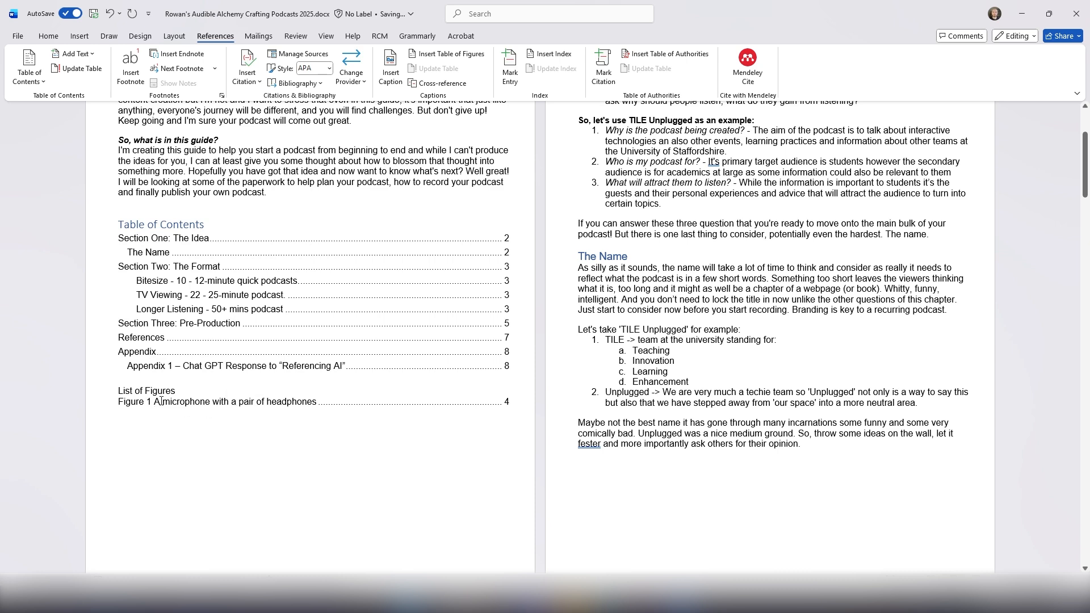
Apply the Heading 4 style to the "List of Figures" title above the table of figures
{"action": "left_click_drag", "start_coordinate": [176, 391], "coordinate": [119, 390]}
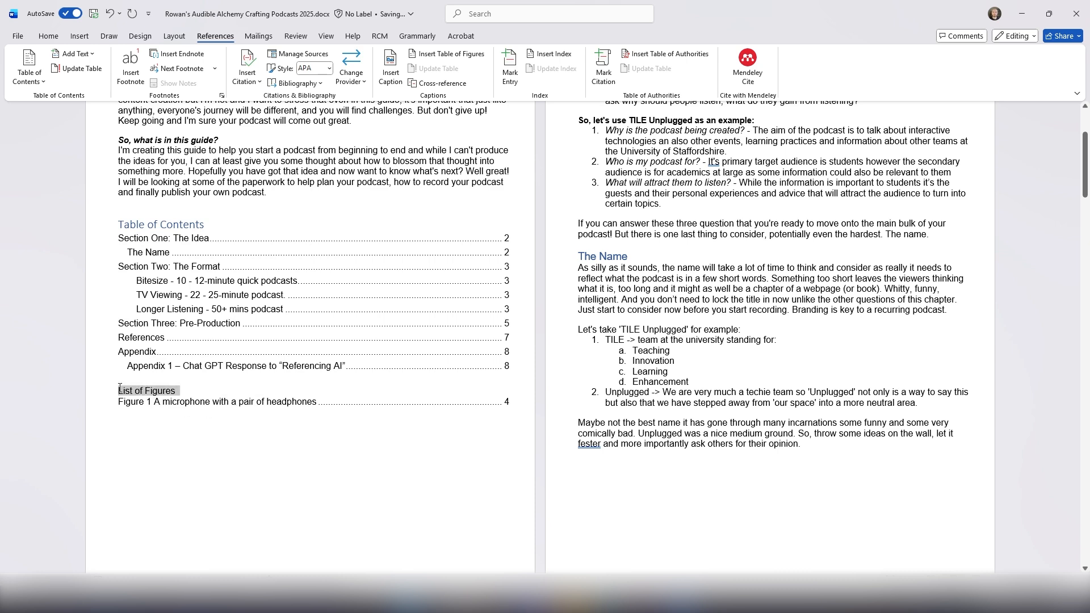
{"action": "left_click", "coordinate": [48, 36]}
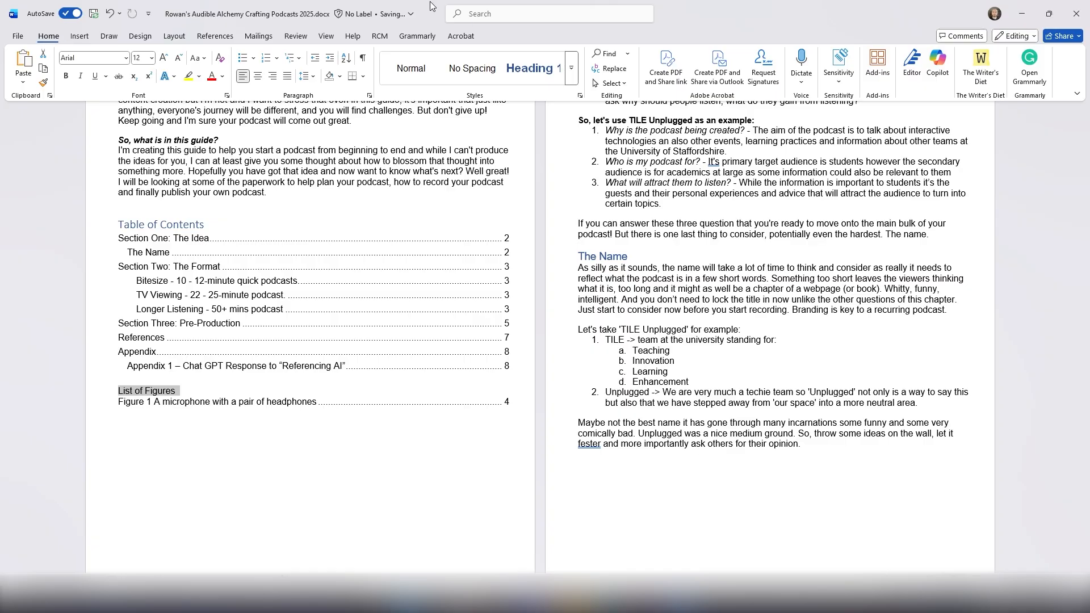
{"action": "left_click", "coordinate": [571, 67]}
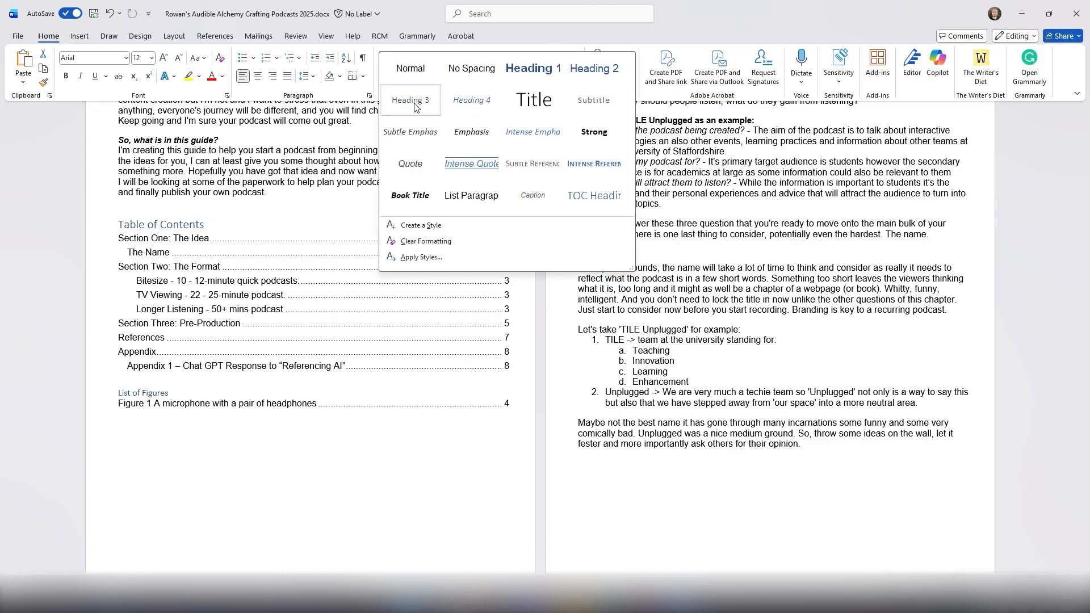
{"action": "left_click", "coordinate": [453, 107]}
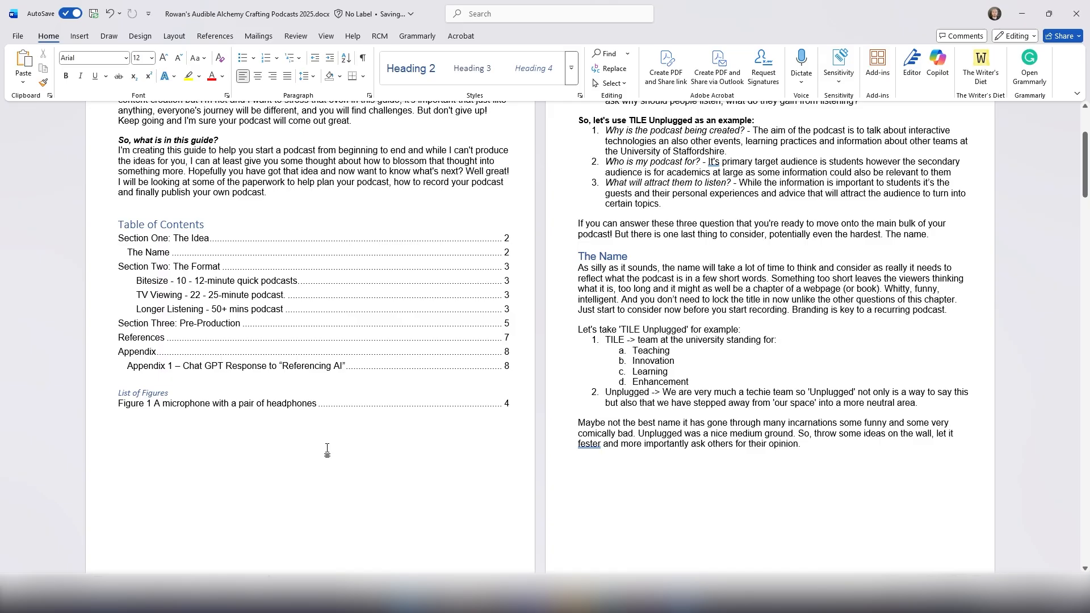
Show the formatting marks throughout the document and locate the captioned microphone picture at the end of Section Two
{"action": "scroll", "coordinate": [327, 449], "scroll_direction": "up", "scroll_amount": 5}
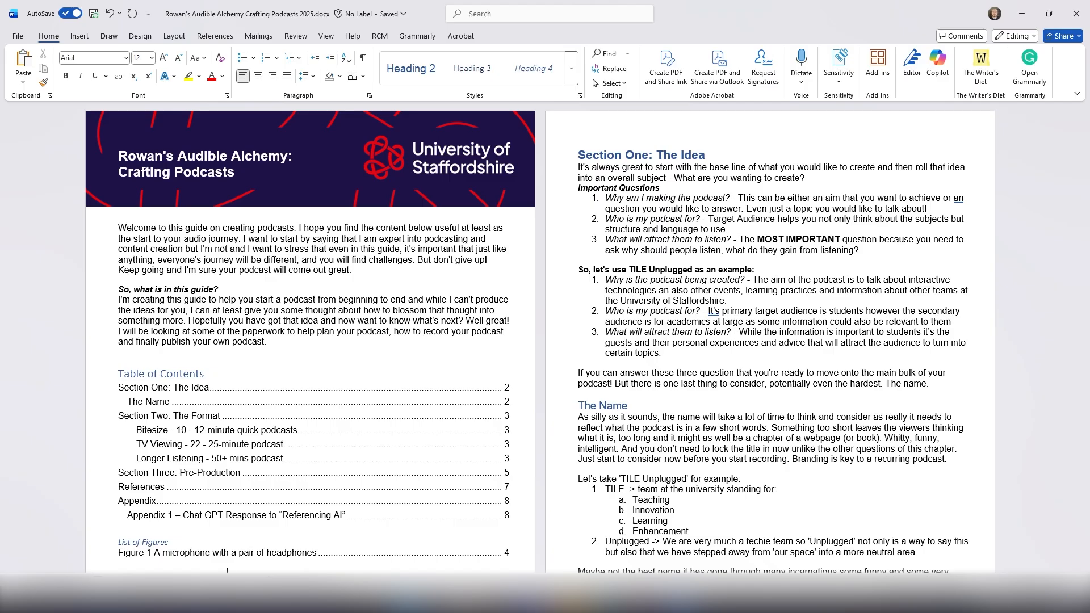
{"action": "left_click", "coordinate": [363, 58]}
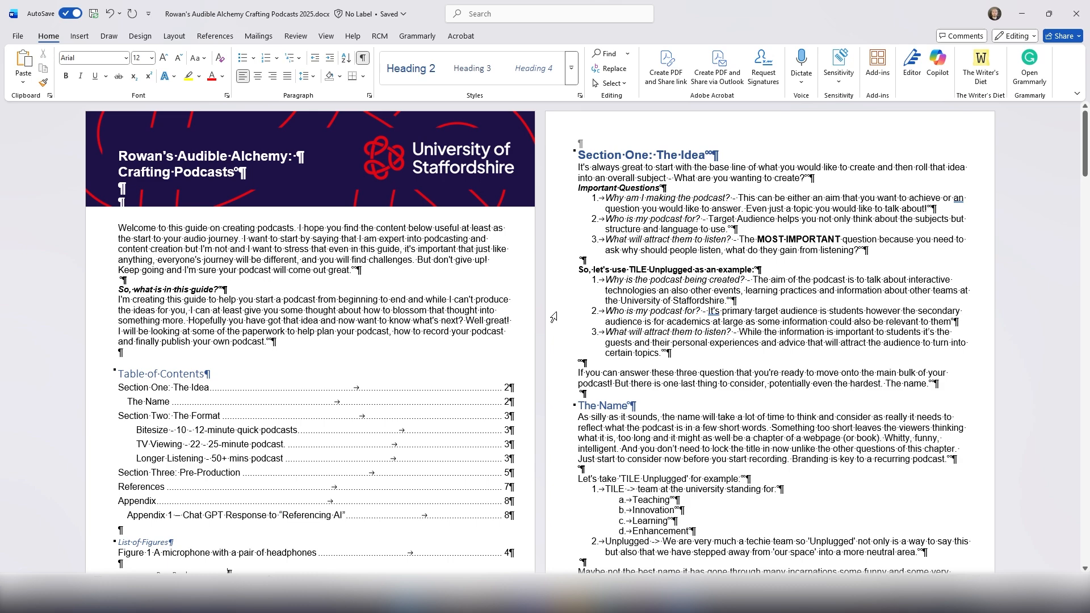
{"action": "scroll", "coordinate": [553, 317], "scroll_direction": "down", "scroll_amount": 3}
{"action": "scroll", "coordinate": [555, 318], "scroll_direction": "down", "scroll_amount": 3}
{"action": "scroll", "coordinate": [562, 273], "scroll_direction": "up", "scroll_amount": 2}
{"action": "scroll", "coordinate": [581, 263], "scroll_direction": "down", "scroll_amount": 5}
{"action": "scroll", "coordinate": [593, 260], "scroll_direction": "up", "scroll_amount": 2}
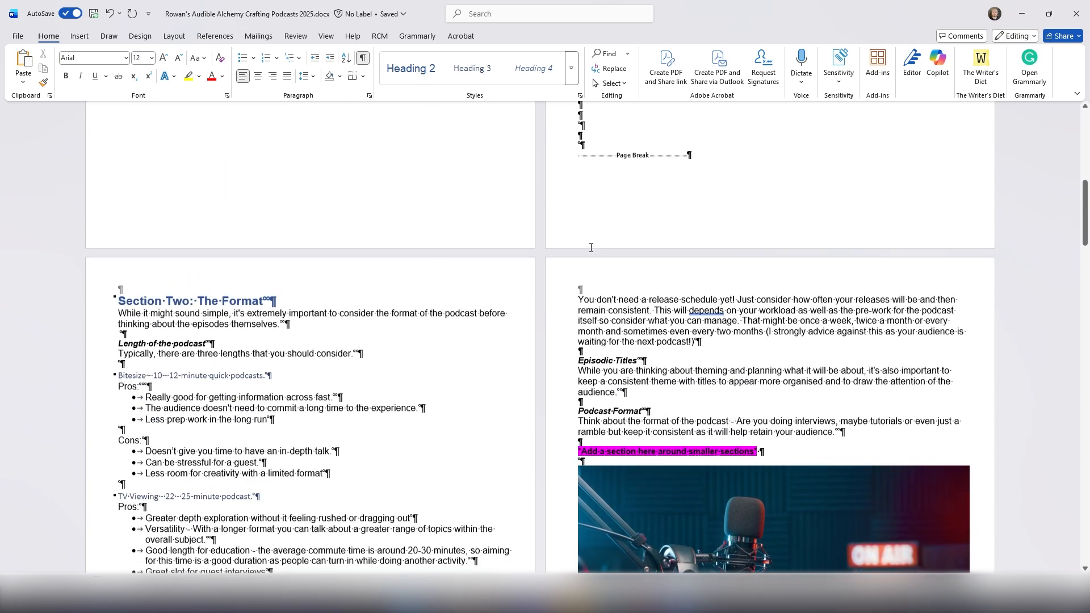
{"action": "scroll", "coordinate": [590, 258], "scroll_direction": "down", "scroll_amount": 3}
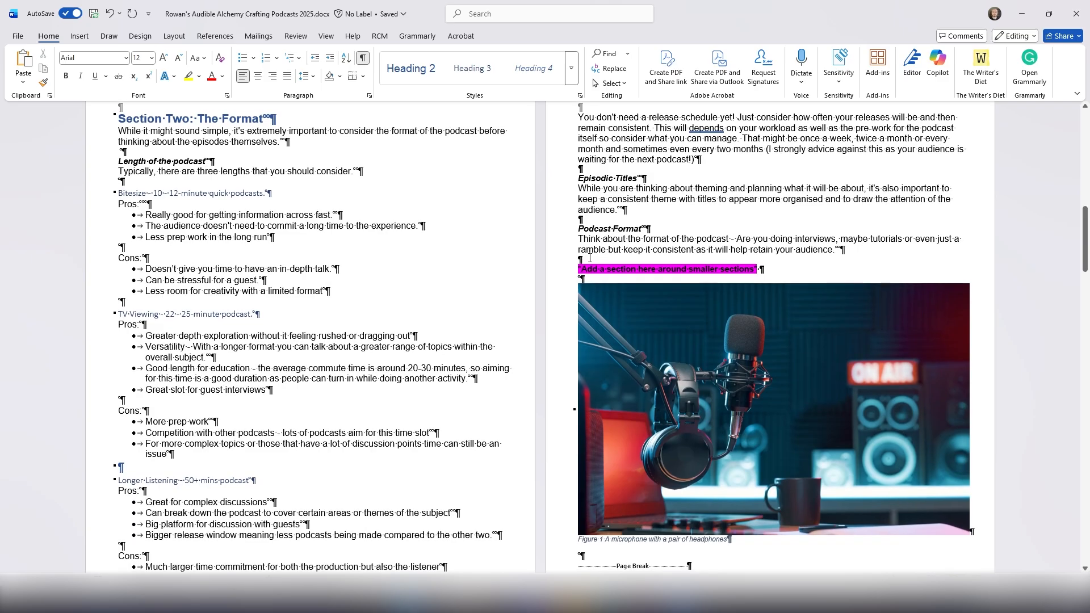
Insert a Next Page section break directly before the microphone picture and move the break onto its own line below the highlighted text
{"action": "left_click", "coordinate": [575, 283]}
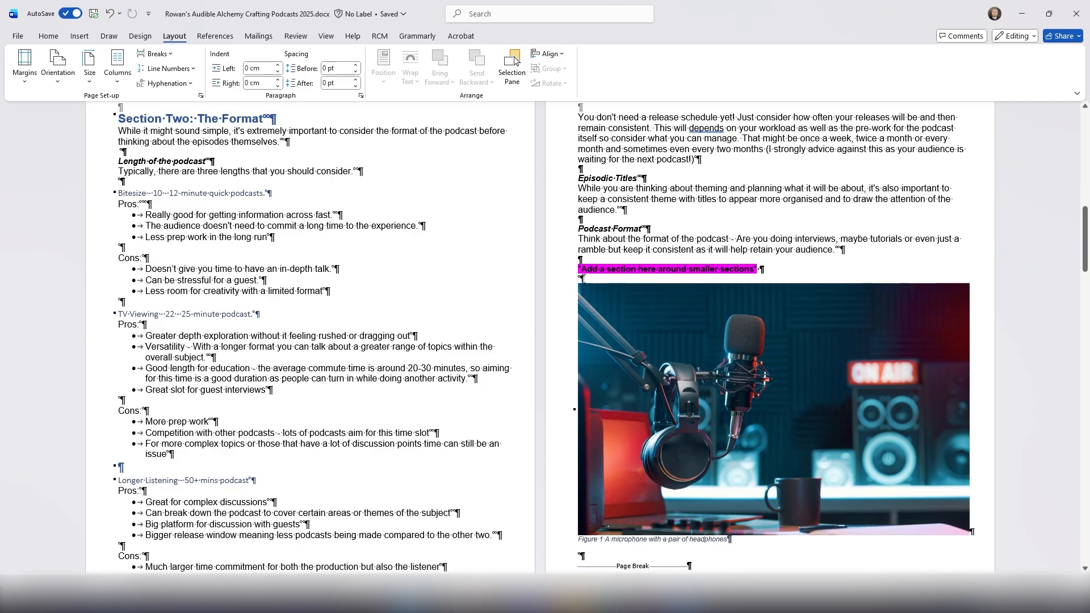
{"action": "scroll", "coordinate": [653, 292], "scroll_direction": "down", "scroll_amount": 2}
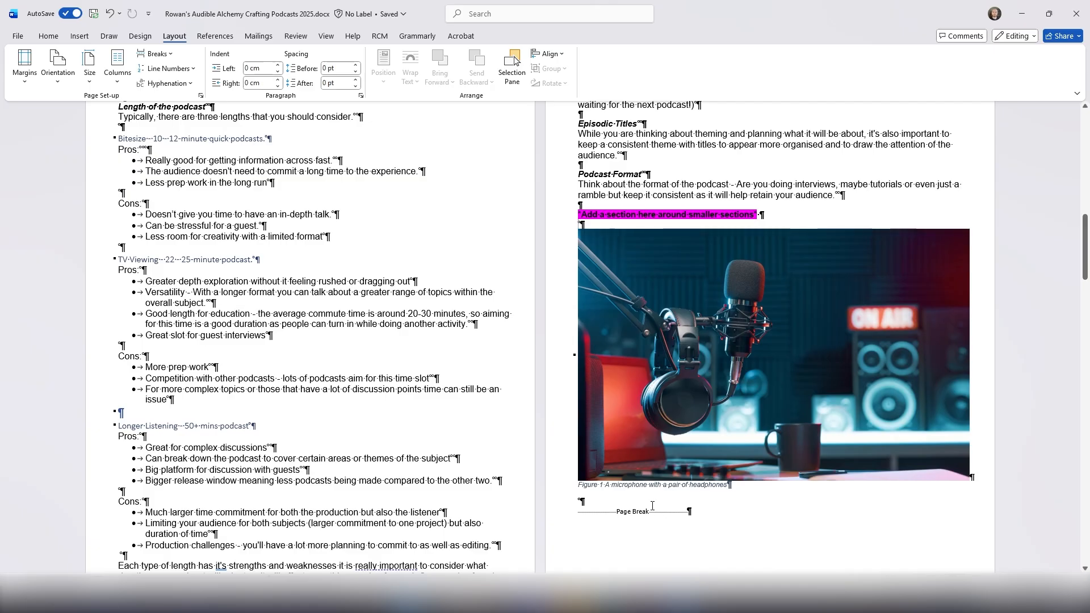
{"action": "scroll", "coordinate": [624, 397], "scroll_direction": "up", "scroll_amount": 1}
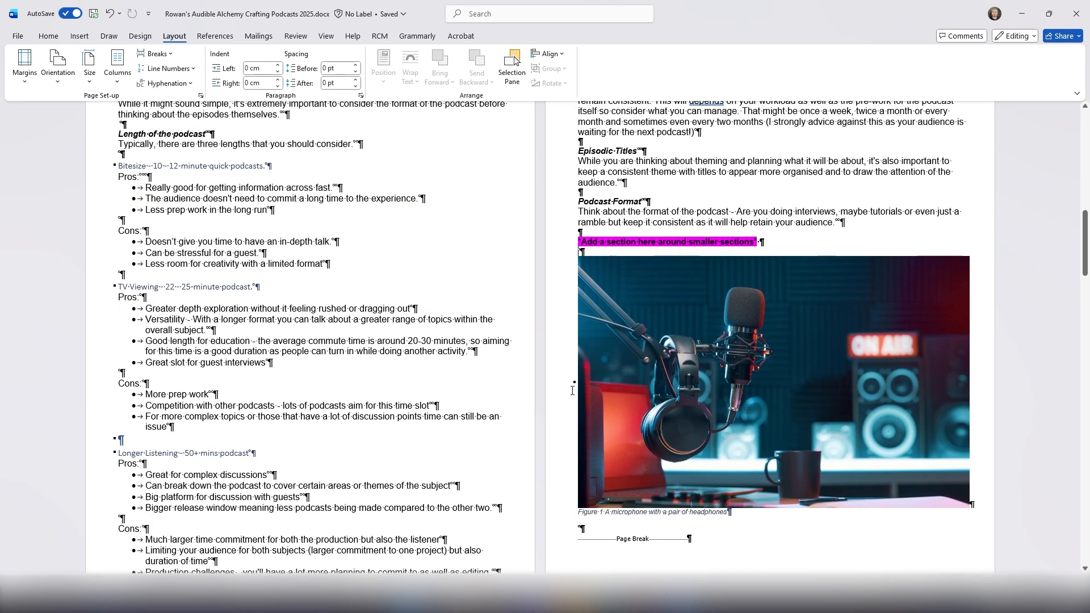
{"action": "left_click", "coordinate": [173, 56]}
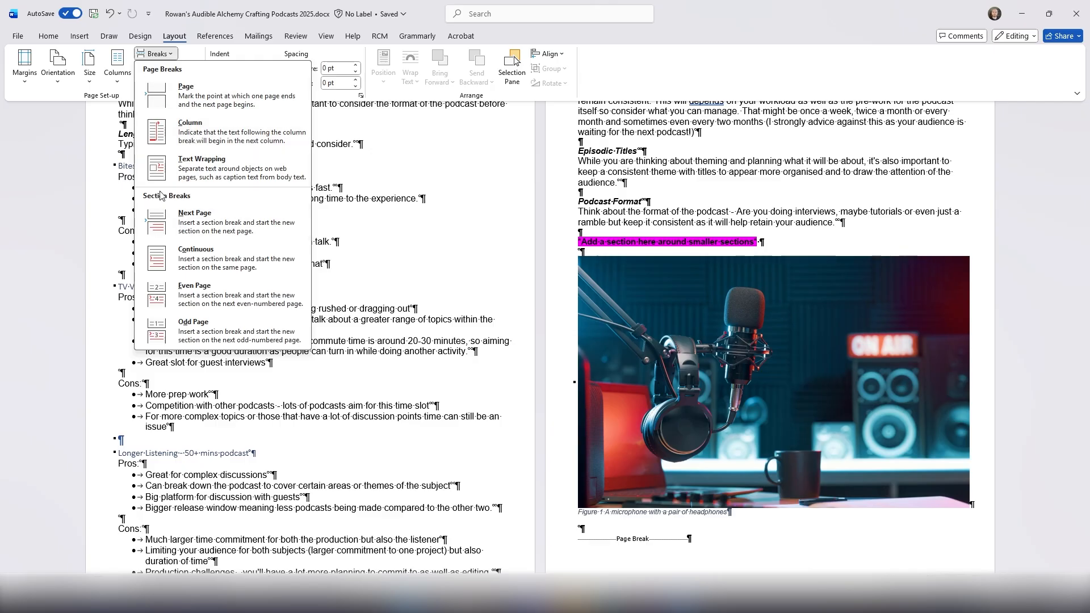
{"action": "left_click", "coordinate": [209, 226]}
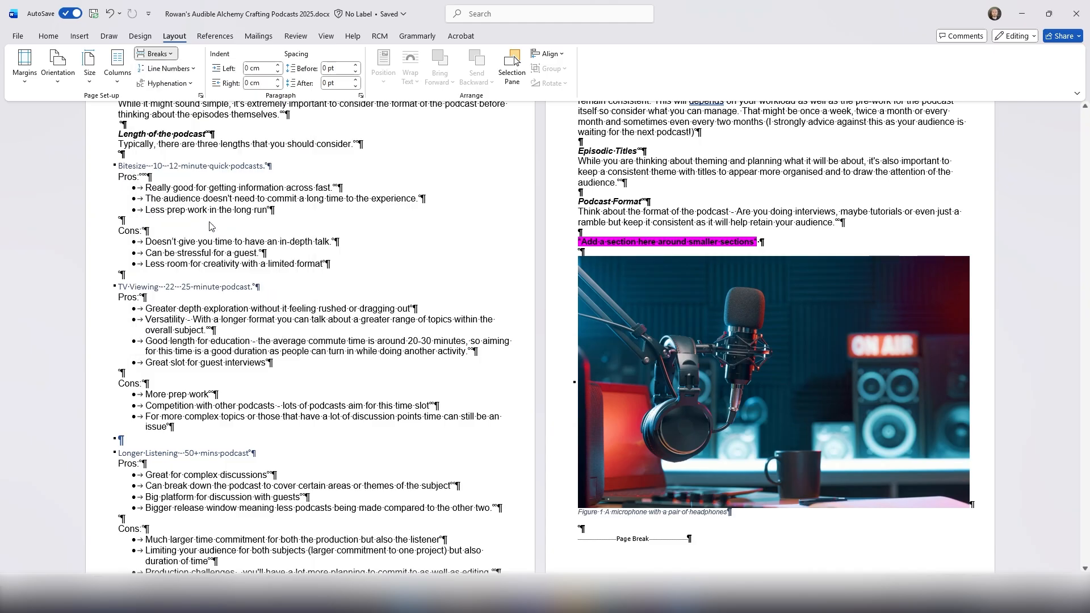
{"action": "scroll", "coordinate": [749, 346], "scroll_direction": "up", "scroll_amount": 2}
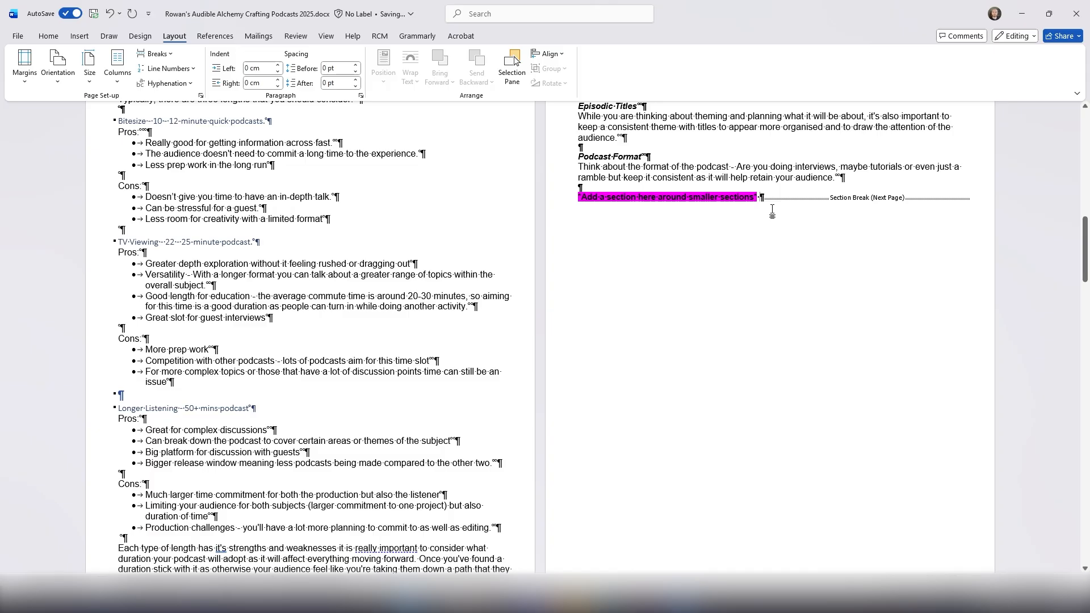
{"action": "key", "text": "Return"}
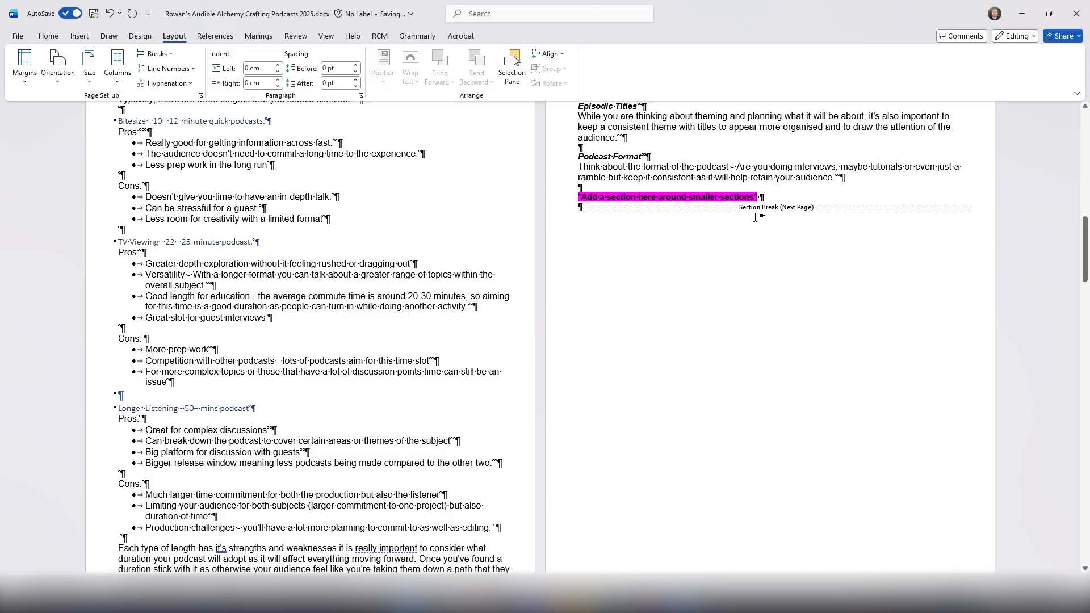
Replace the page break below the microphone picture's caption with a Next Page section break
{"action": "scroll", "coordinate": [434, 335], "scroll_direction": "down", "scroll_amount": 10}
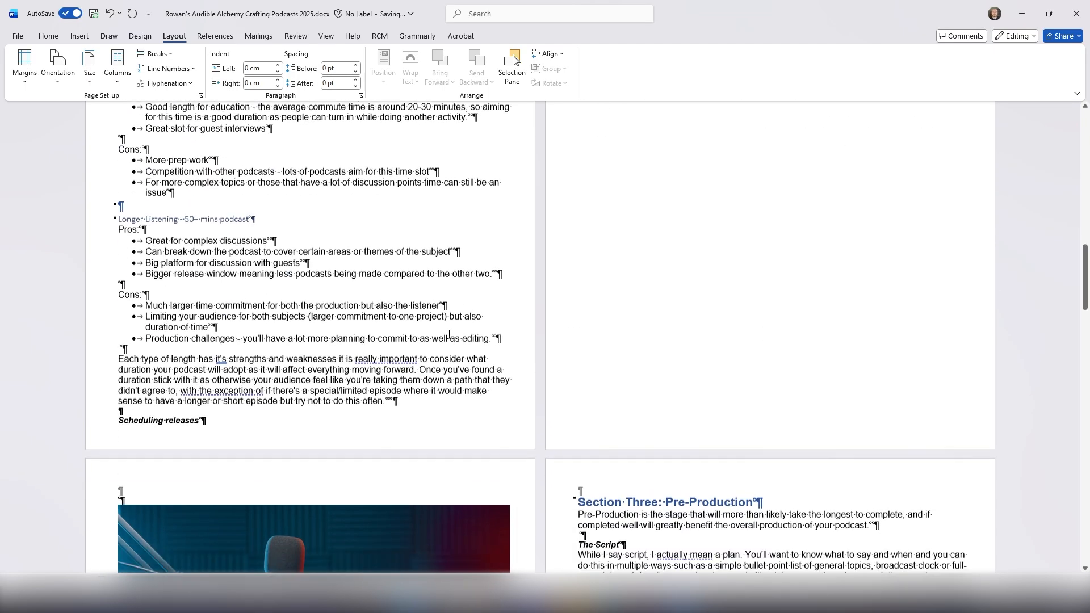
{"action": "scroll", "coordinate": [435, 335], "scroll_direction": "down", "scroll_amount": 3}
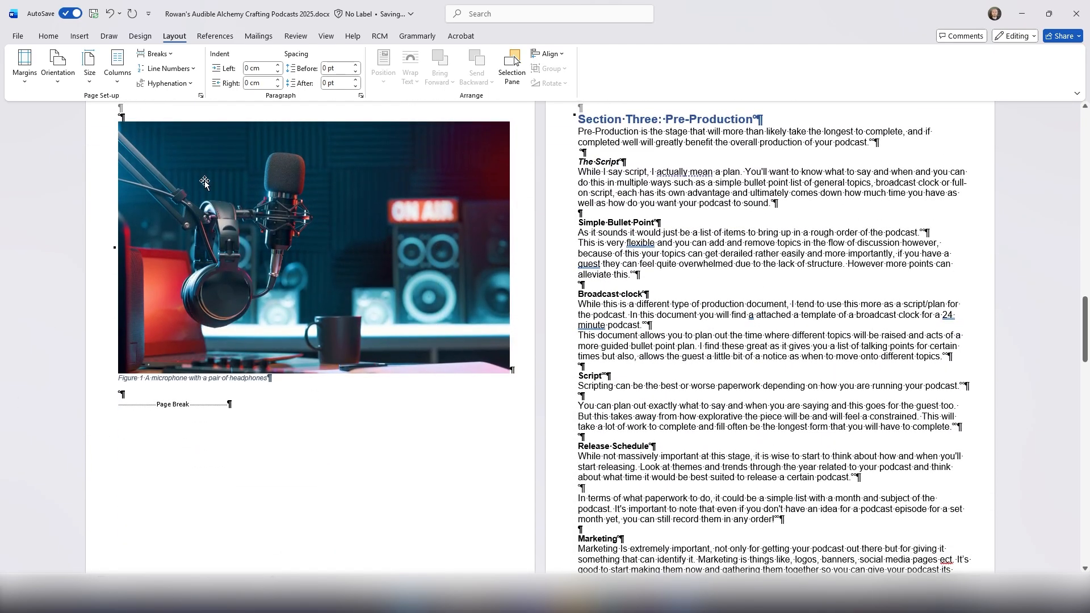
{"action": "scroll", "coordinate": [131, 179], "scroll_direction": "up", "scroll_amount": 2}
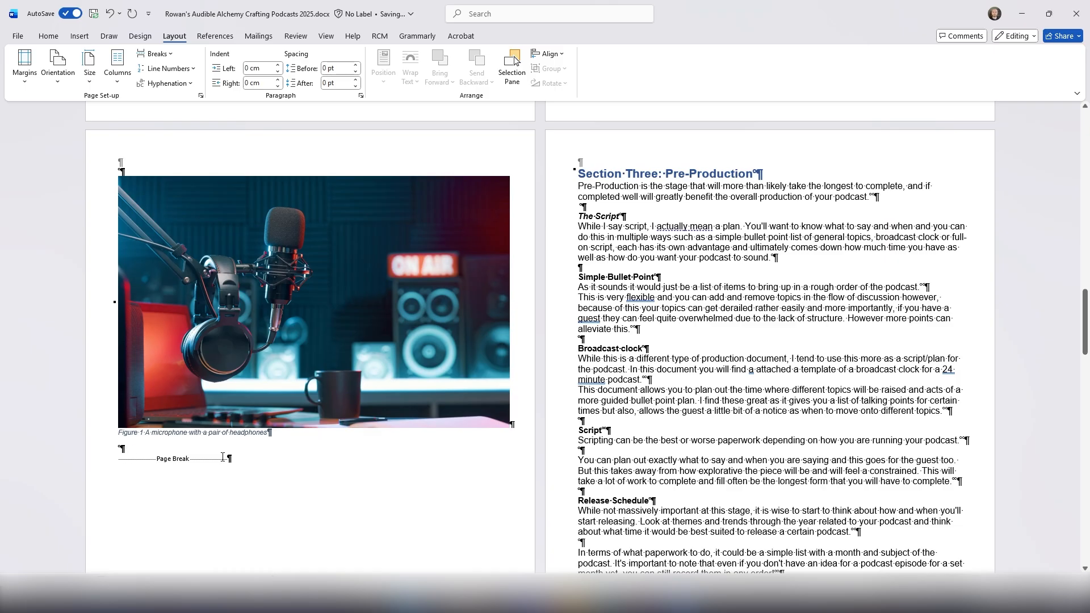
{"action": "scroll", "coordinate": [227, 456], "scroll_direction": "up", "scroll_amount": 10}
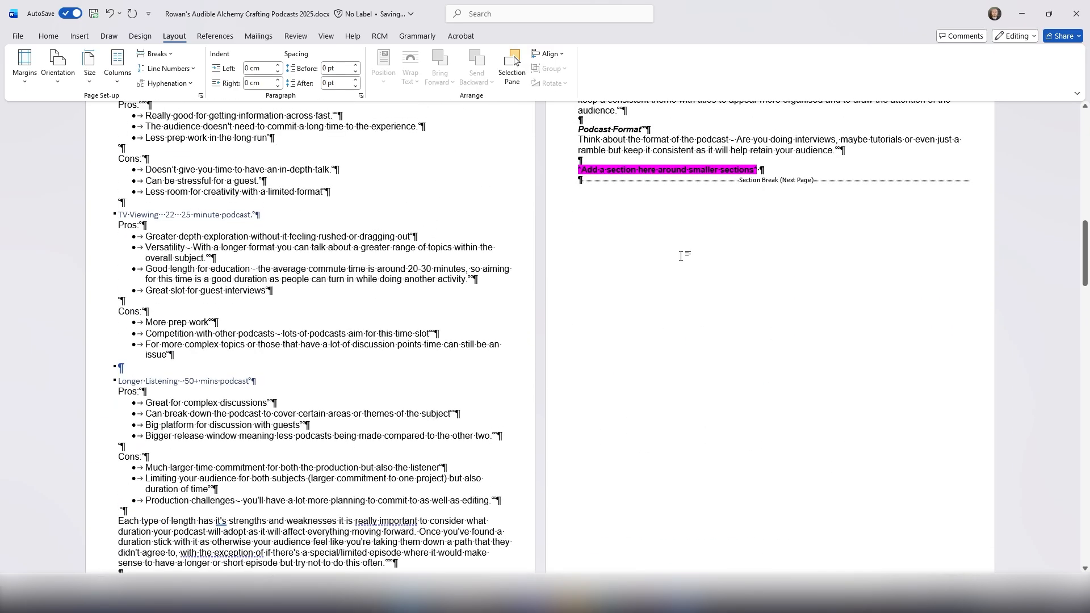
{"action": "scroll", "coordinate": [680, 256], "scroll_direction": "down", "scroll_amount": 10}
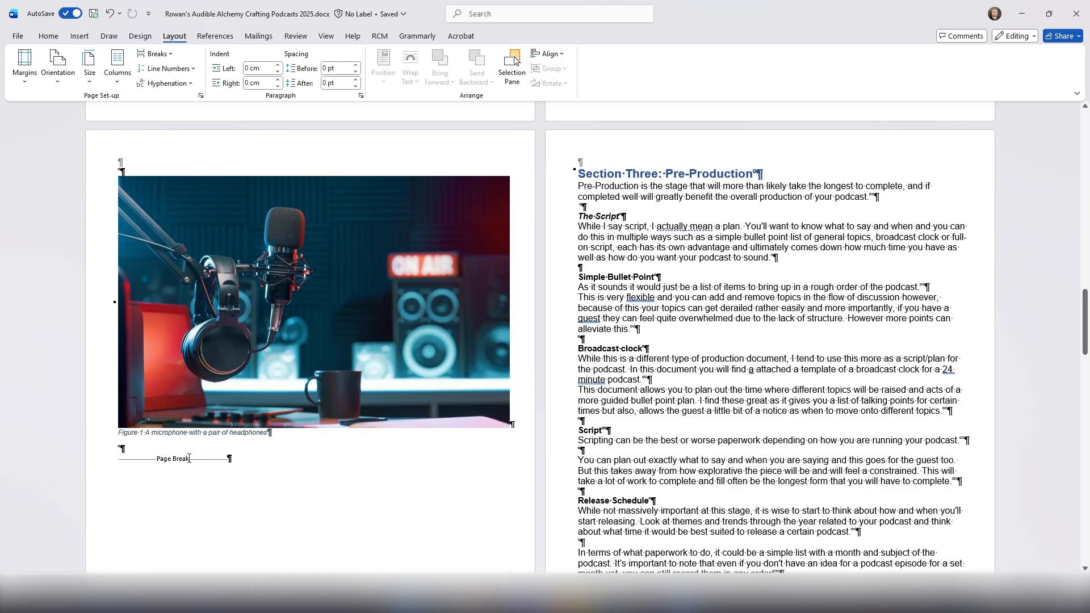
{"action": "left_click", "coordinate": [155, 54]}
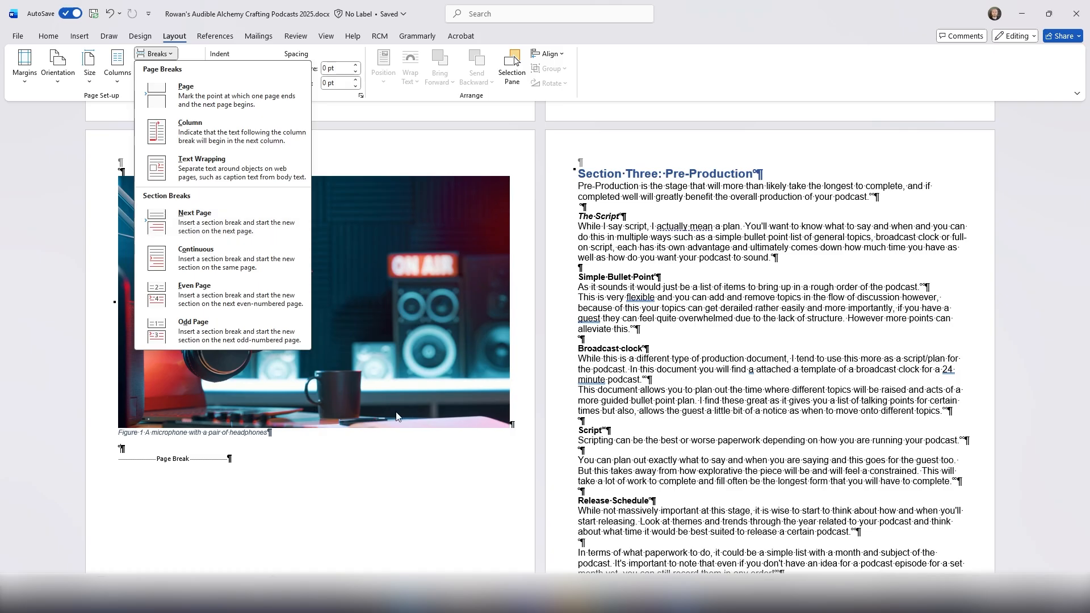
{"action": "left_click", "coordinate": [304, 432]}
{"action": "scroll", "coordinate": [168, 457], "scroll_direction": "down", "scroll_amount": 3}
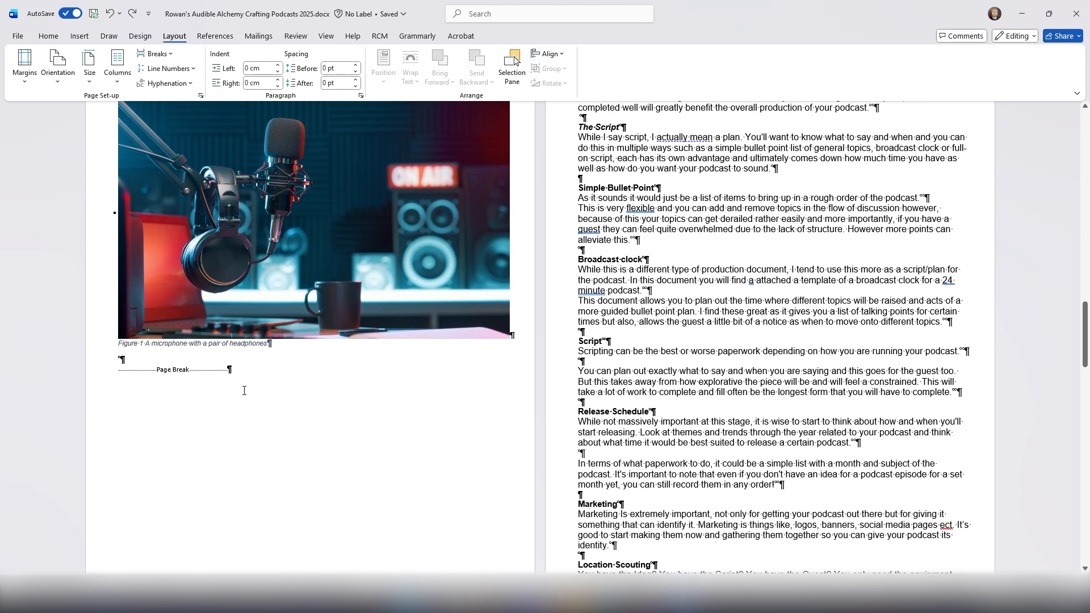
{"action": "double_click", "coordinate": [228, 370]}
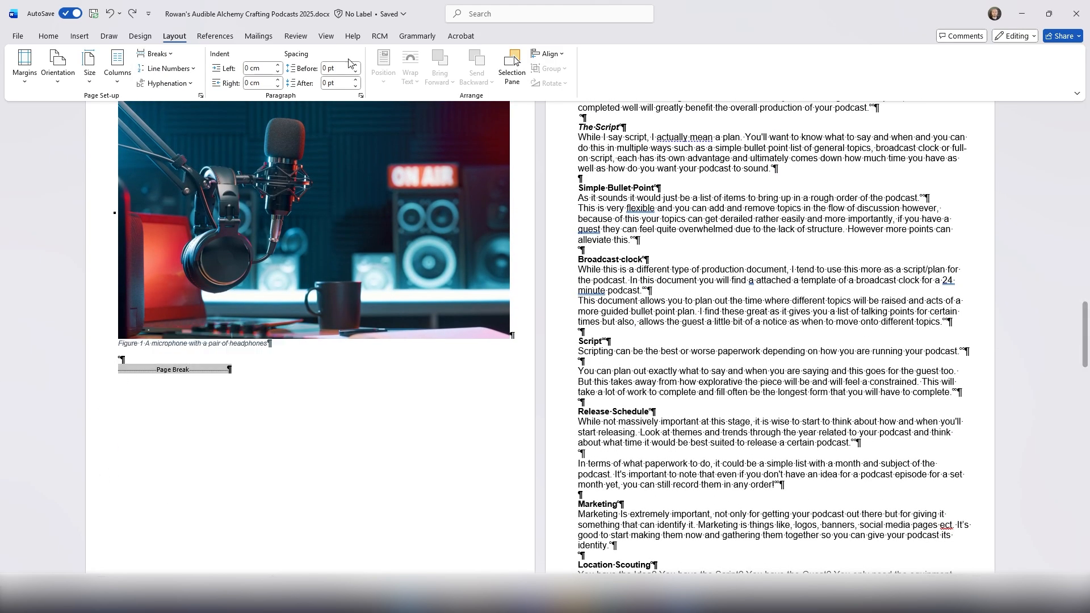
{"action": "key", "text": "Delete"}
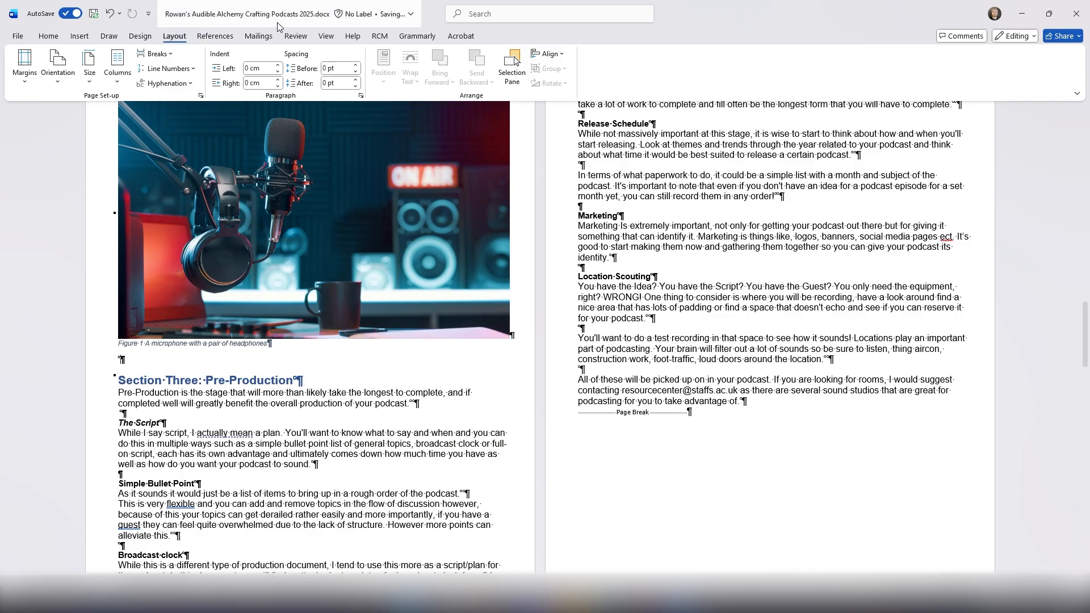
{"action": "left_click", "coordinate": [155, 53]}
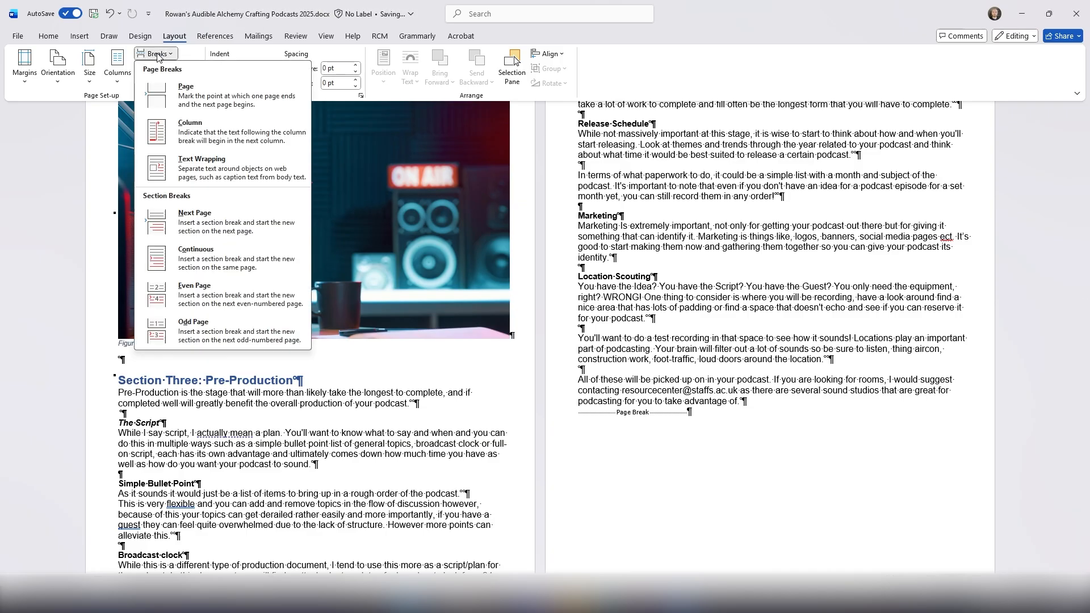
{"action": "left_click", "coordinate": [198, 226]}
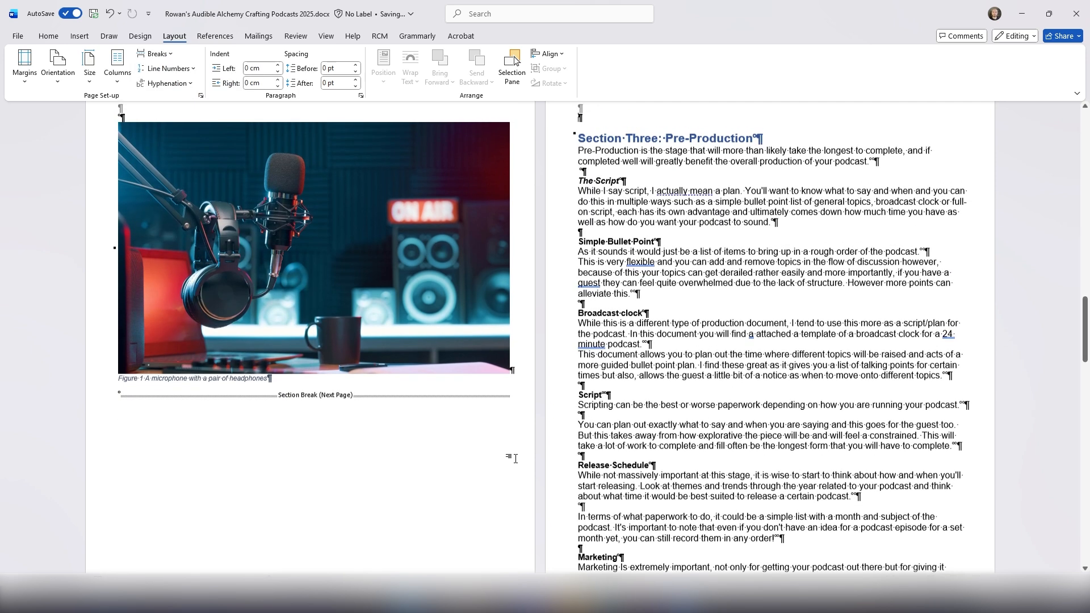
Remove the empty line above the "Section Three: Pre-Production" heading and undo the extra deletion that pulls the section break onto the caption line
{"action": "left_click", "coordinate": [577, 140]}
{"action": "scroll", "coordinate": [577, 140], "scroll_direction": "up", "scroll_amount": 1}
{"action": "key", "text": "BackSpace"}
{"action": "key", "text": "BackSpace"}
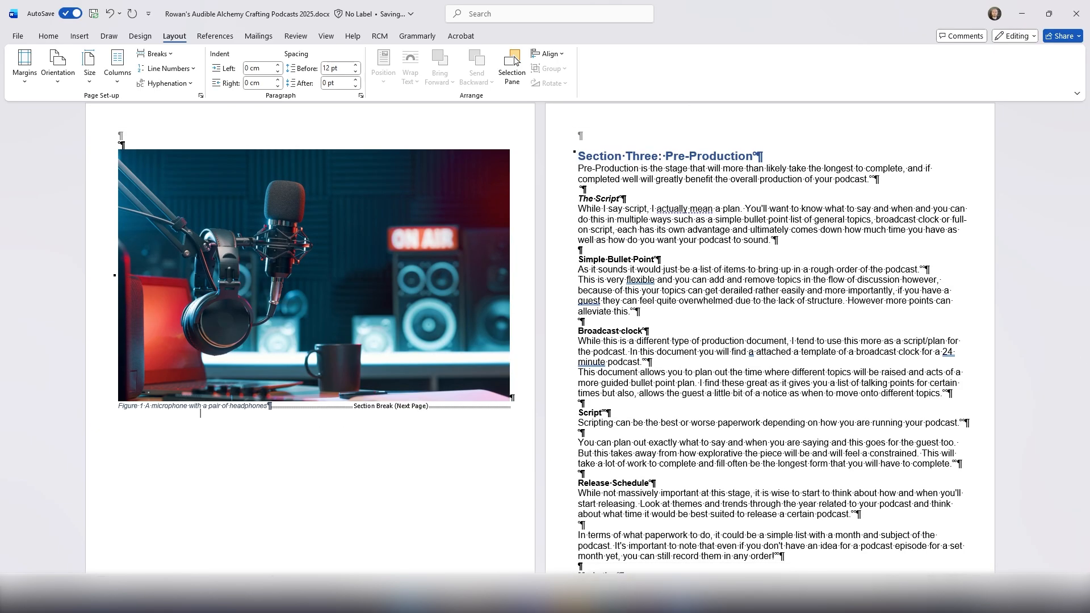
{"action": "key", "text": "ctrl+z"}
Set the section containing the microphone picture and its caption to Landscape orientation
{"action": "left_click", "coordinate": [384, 475]}
{"action": "scroll", "coordinate": [657, 281], "scroll_direction": "up", "scroll_amount": 5}
{"action": "scroll", "coordinate": [656, 280], "scroll_direction": "up", "scroll_amount": 5}
{"action": "scroll", "coordinate": [681, 253], "scroll_direction": "down", "scroll_amount": 10}
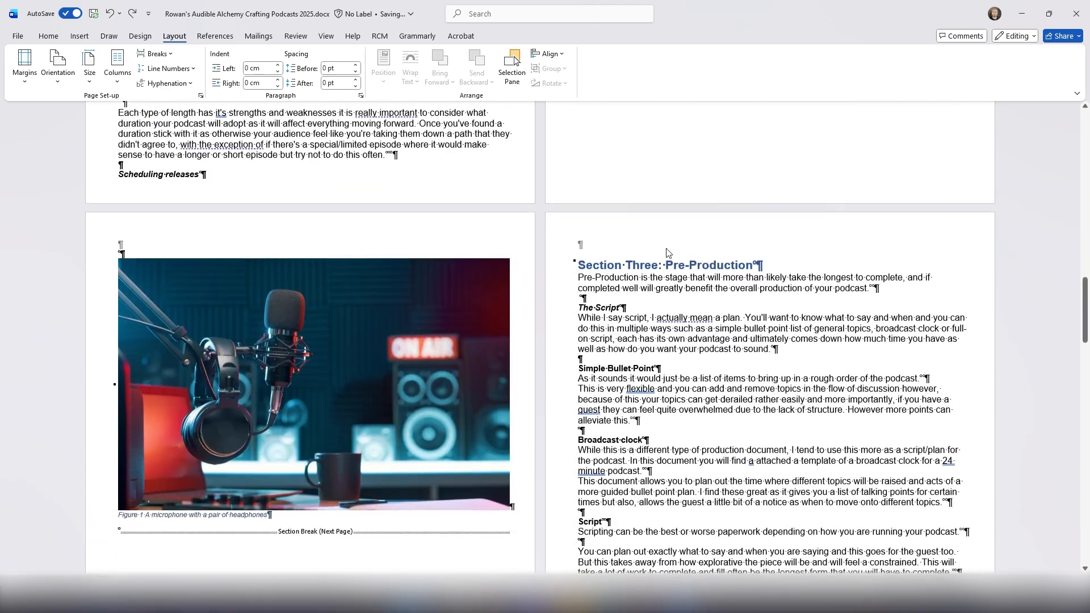
{"action": "scroll", "coordinate": [666, 253], "scroll_direction": "down", "scroll_amount": 3}
{"action": "left_click", "coordinate": [295, 351]}
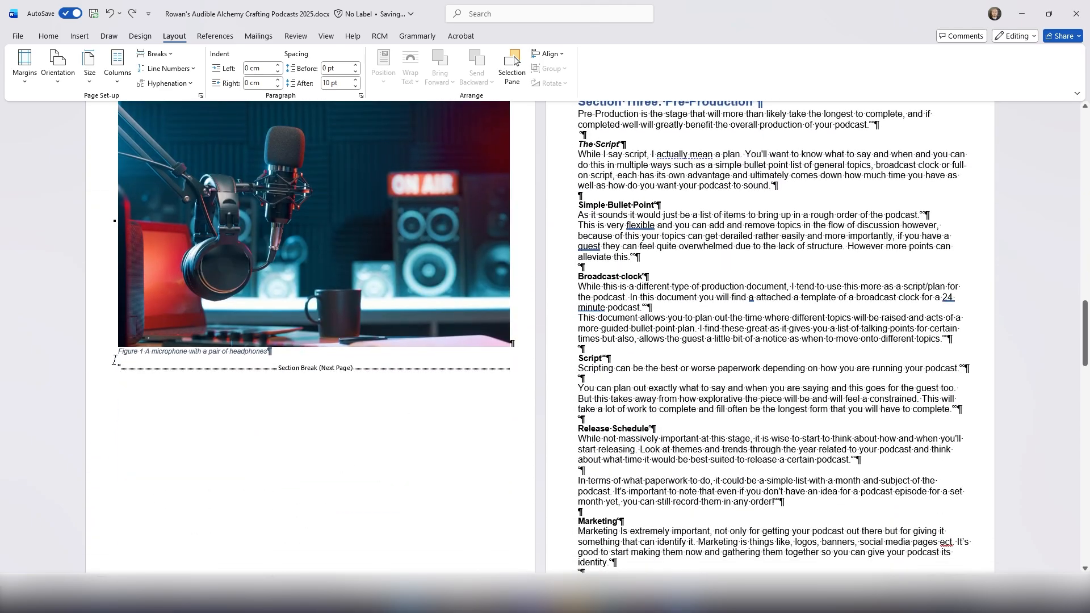
{"action": "scroll", "coordinate": [333, 452], "scroll_direction": "up", "scroll_amount": 1}
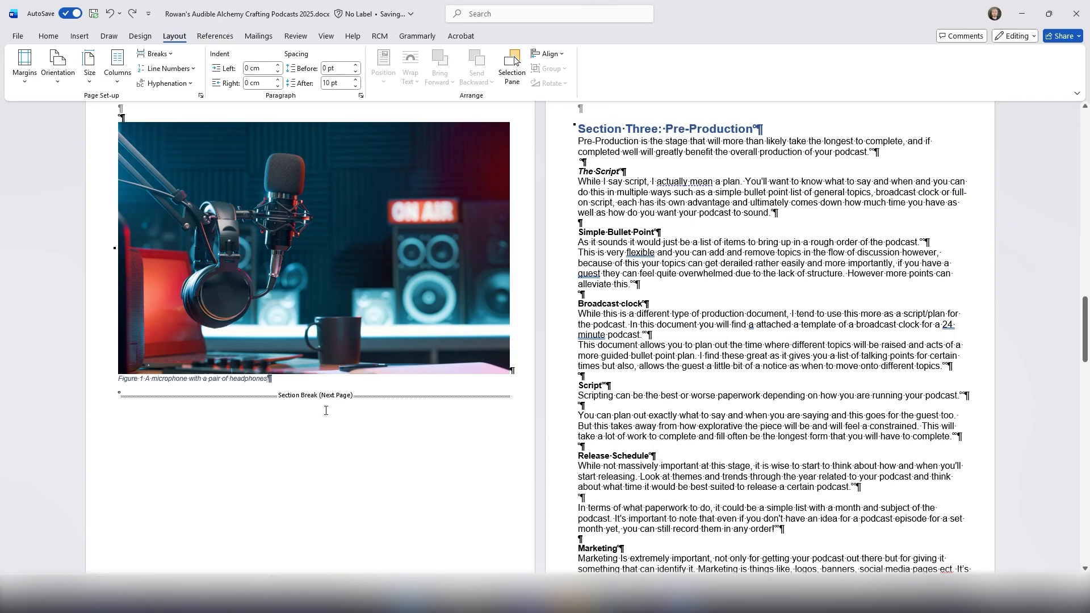
{"action": "left_click", "coordinate": [56, 78]}
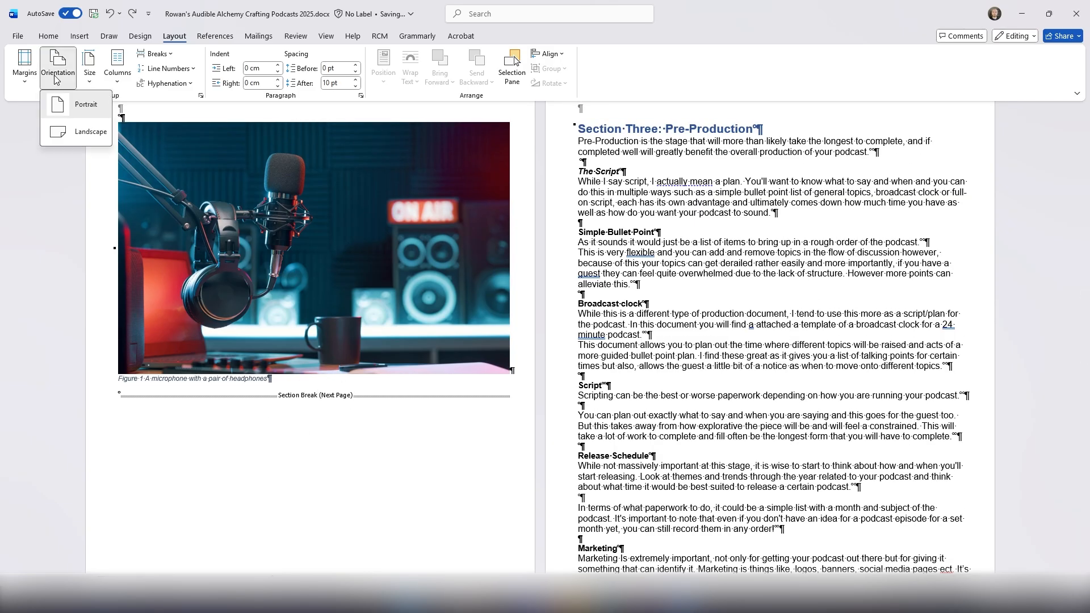
{"action": "left_click", "coordinate": [69, 136]}
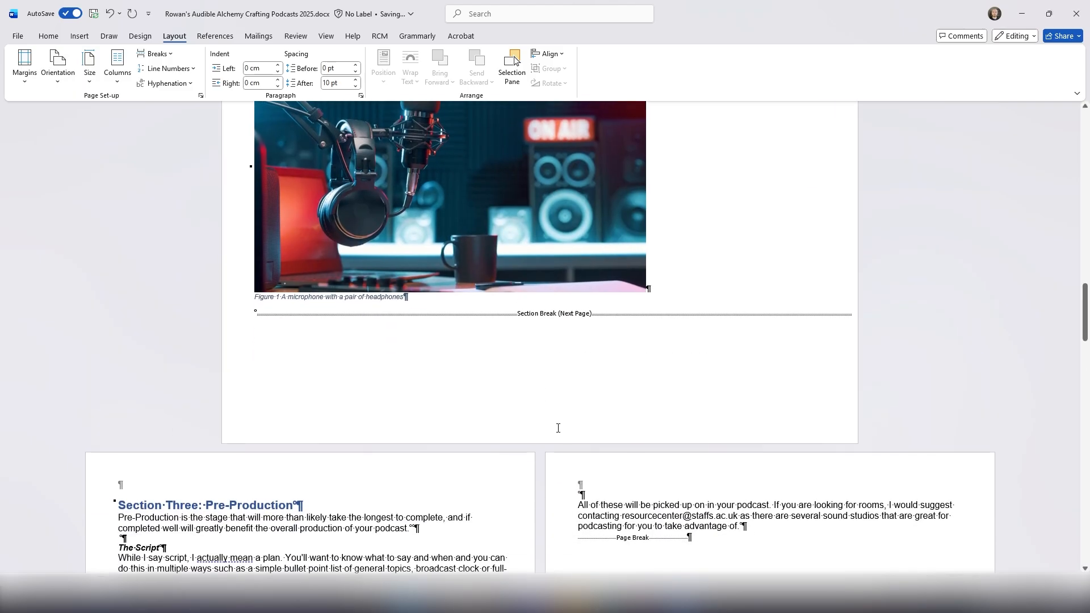
Enlarge the microphone picture proportionally to fill most of the landscape page's width and check where the section break falls
{"action": "left_click", "coordinate": [600, 404]}
{"action": "left_click_drag", "start_coordinate": [646, 428], "coordinate": [823, 510]}
{"action": "scroll", "coordinate": [844, 490], "scroll_direction": "down", "scroll_amount": 5}
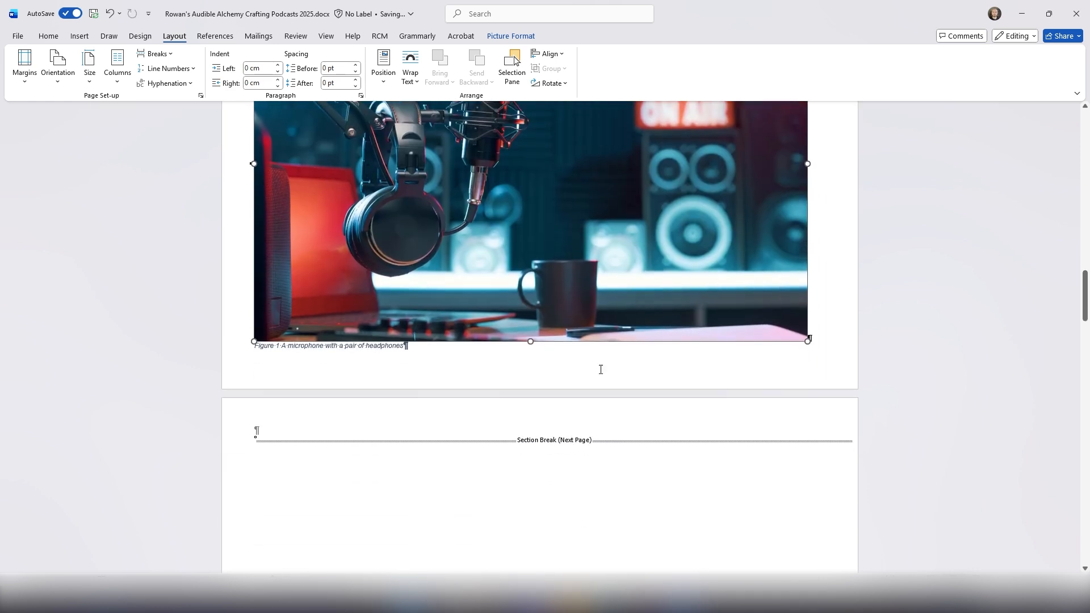
{"action": "scroll", "coordinate": [445, 448], "scroll_direction": "up", "scroll_amount": 2}
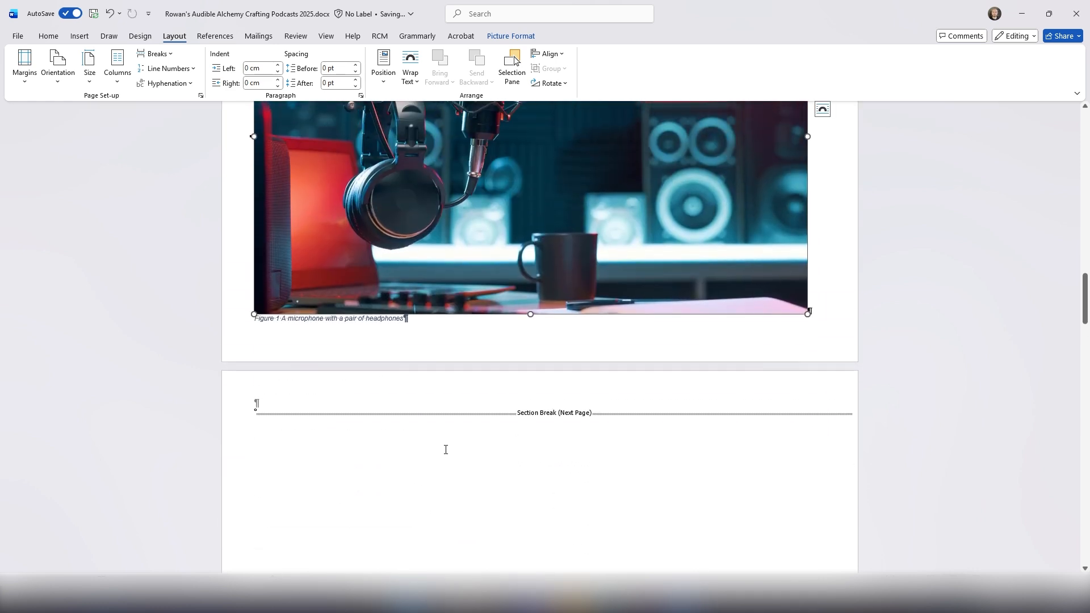
{"action": "scroll", "coordinate": [445, 448], "scroll_direction": "up", "scroll_amount": 2}
{"action": "scroll", "coordinate": [445, 447], "scroll_direction": "down", "scroll_amount": 1}
{"action": "scroll", "coordinate": [445, 446], "scroll_direction": "down", "scroll_amount": 2}
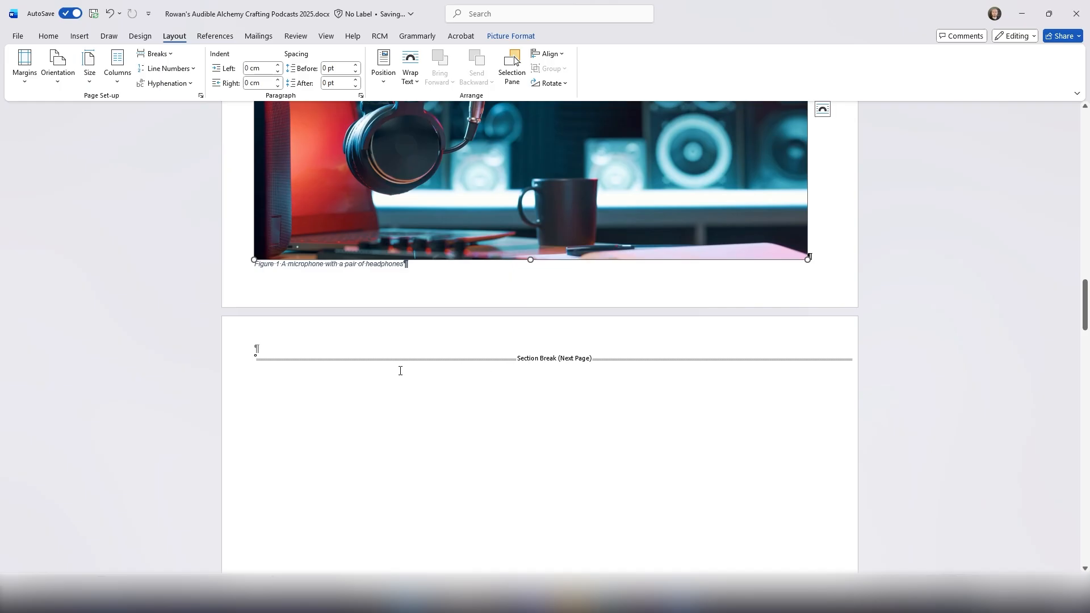
Shrink the microphone picture slightly, keeping its proportions, so the section break below its caption fits on the same landscape page
{"action": "scroll", "coordinate": [504, 352], "scroll_direction": "down", "scroll_amount": 6}
{"action": "scroll", "coordinate": [593, 358], "scroll_direction": "up", "scroll_amount": 2}
{"action": "scroll", "coordinate": [602, 357], "scroll_direction": "up", "scroll_amount": 8}
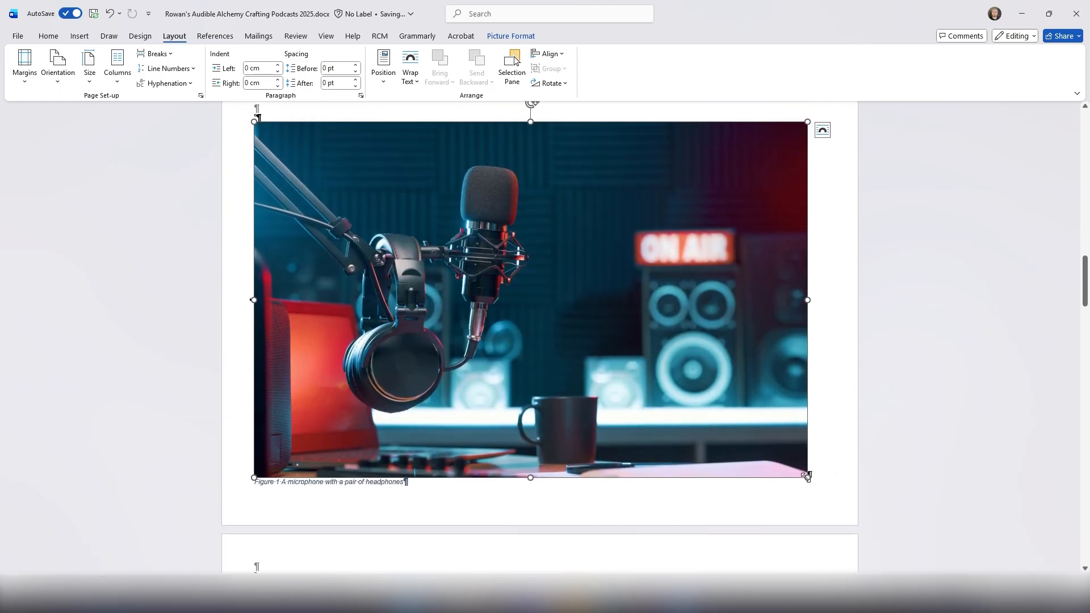
{"action": "left_click_drag", "start_coordinate": [804, 474], "coordinate": [777, 458]}
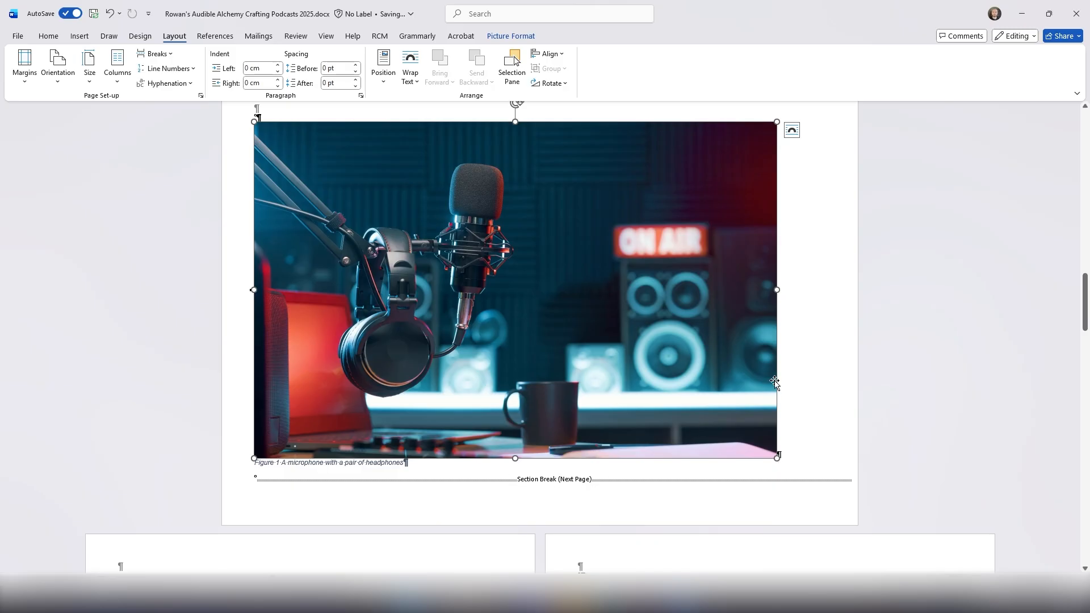
{"action": "scroll", "coordinate": [795, 378], "scroll_direction": "up", "scroll_amount": 7}
{"action": "scroll", "coordinate": [879, 400], "scroll_direction": "down", "scroll_amount": 8}
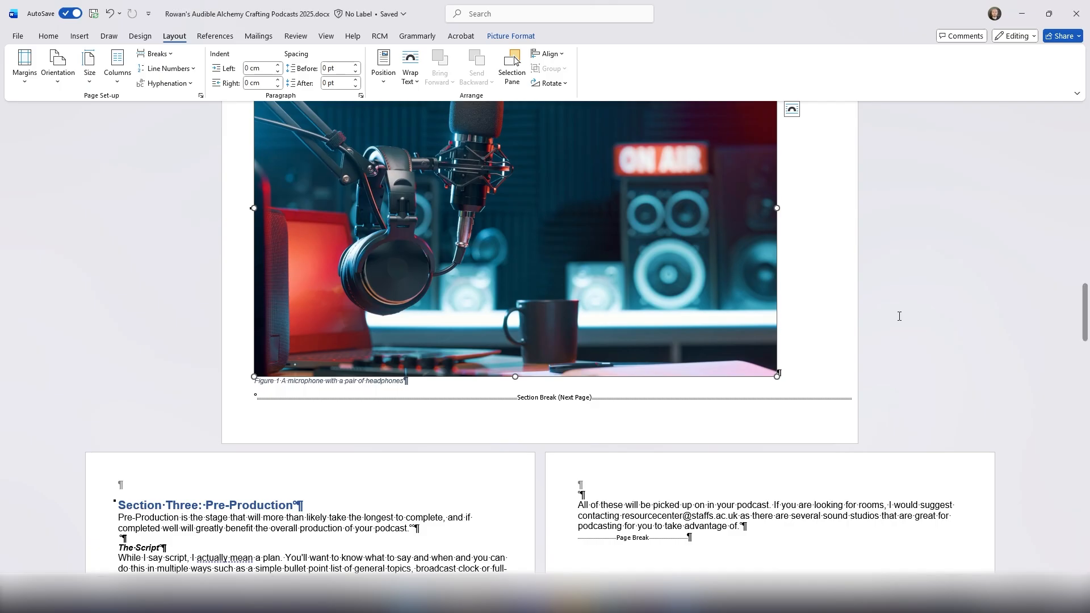
Review the page thumbnails of the whole document to check the portrait and landscape page layout
{"action": "key", "text": "ctrl+f"}
{"action": "type", "text": "*"}
{"action": "key", "text": "Return"}
{"action": "left_click", "coordinate": [175, 135]}
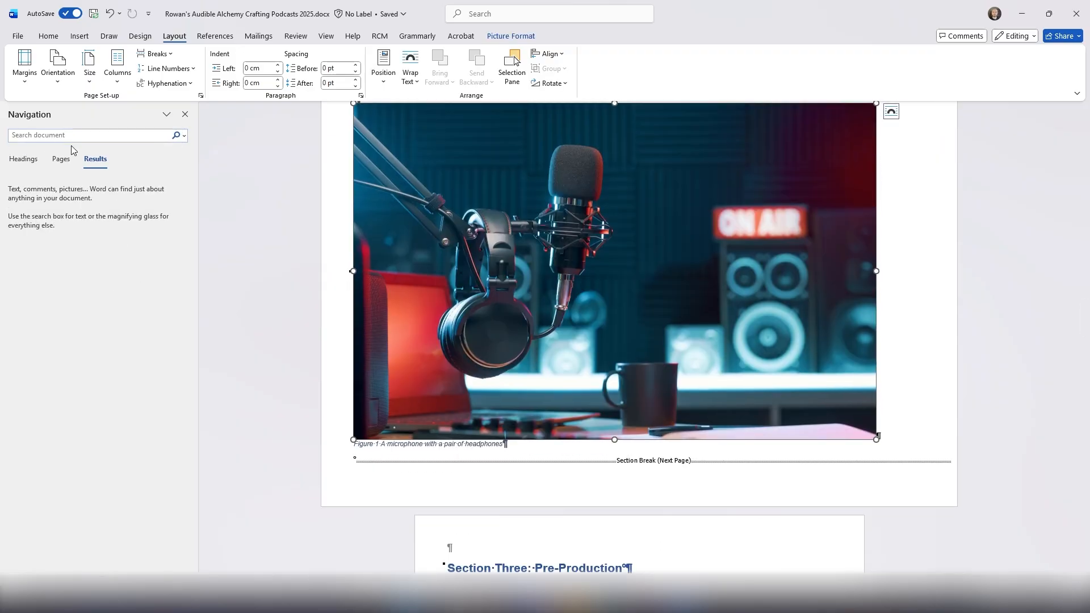
{"action": "left_click", "coordinate": [60, 160]}
{"action": "scroll", "coordinate": [115, 304], "scroll_direction": "up", "scroll_amount": 5}
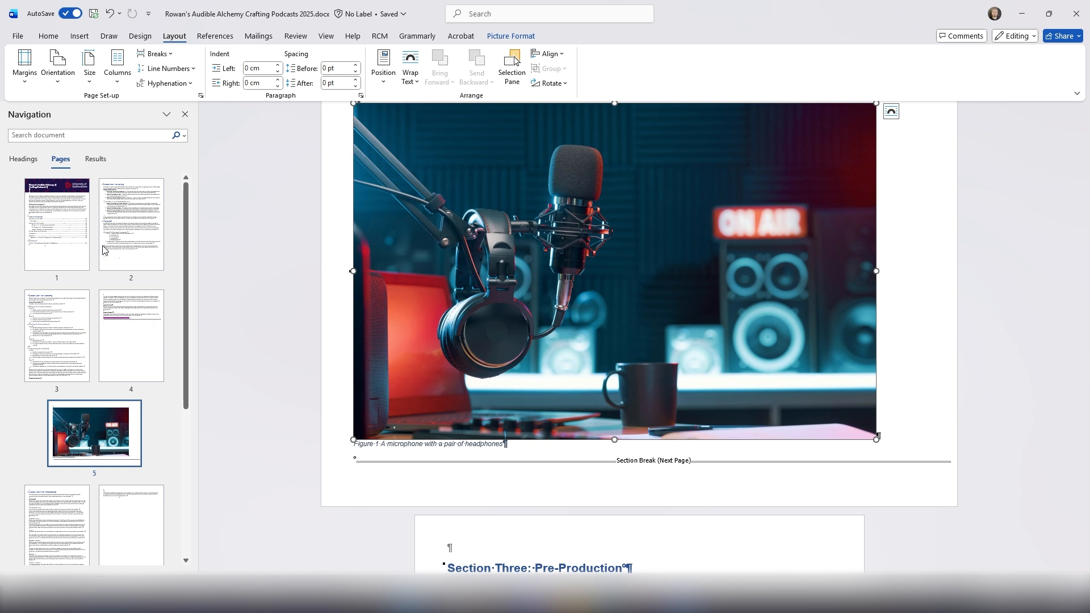
{"action": "scroll", "coordinate": [112, 369], "scroll_direction": "down", "scroll_amount": 5}
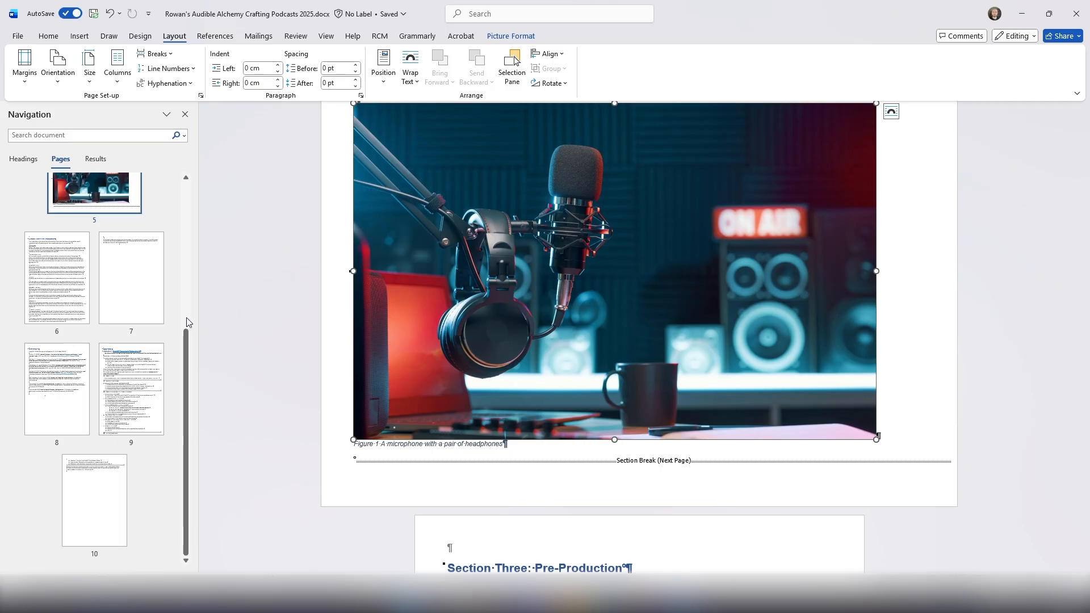
Hide the paragraph and formatting marks and check the pages around the microphone picture
{"action": "left_click", "coordinate": [49, 36]}
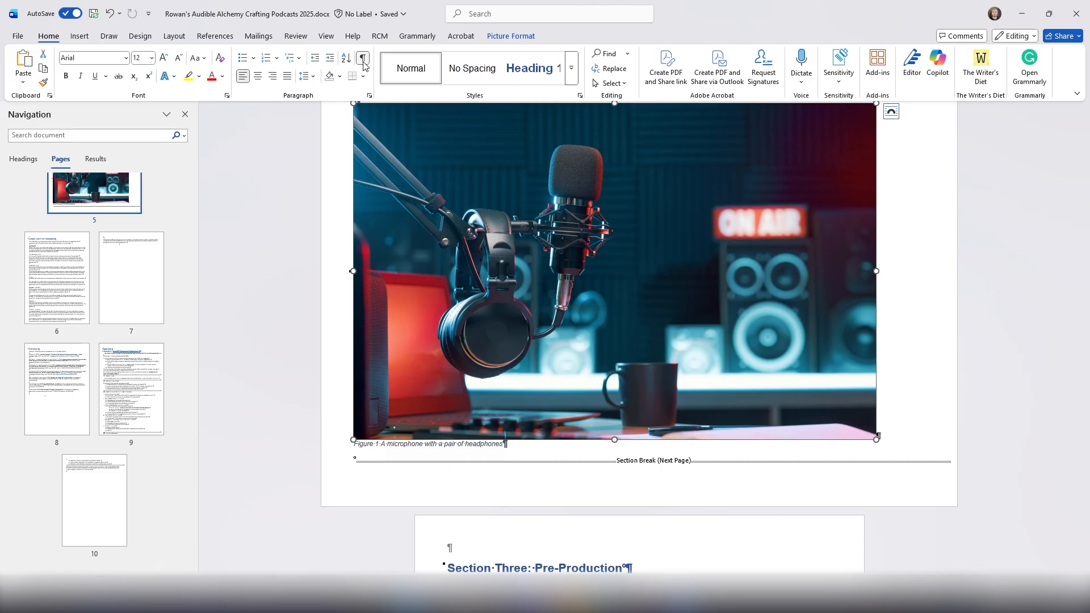
{"action": "left_click", "coordinate": [363, 58]}
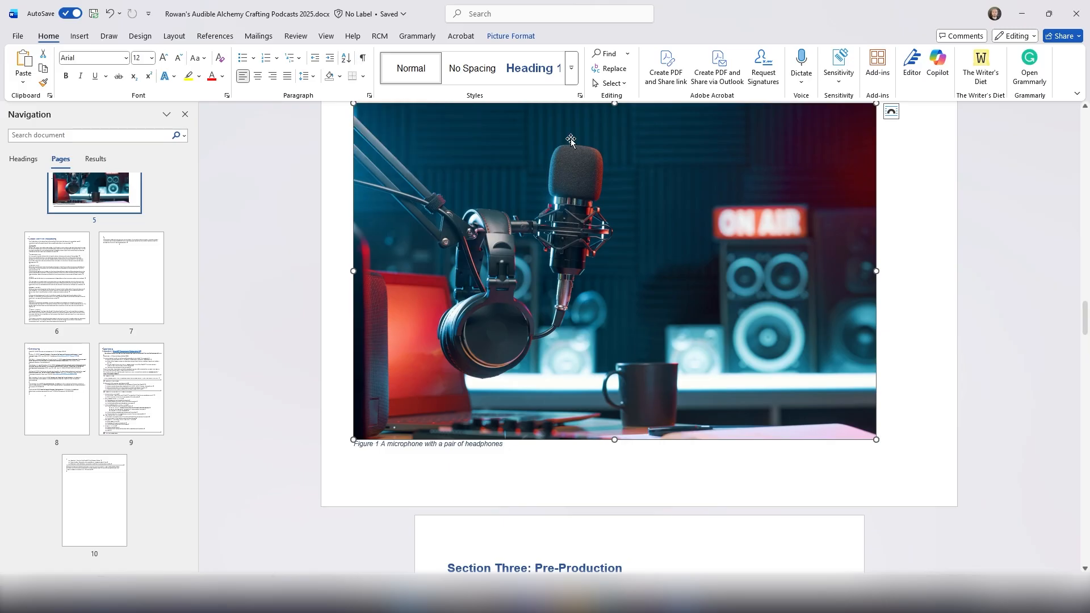
{"action": "scroll", "coordinate": [687, 474], "scroll_direction": "up", "scroll_amount": 8}
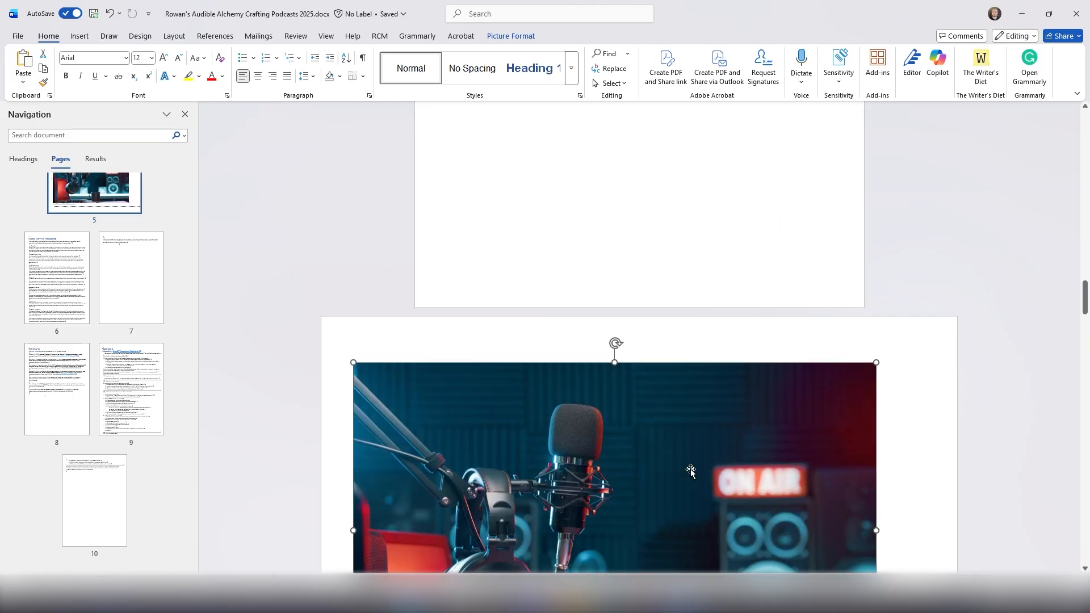
{"action": "scroll", "coordinate": [690, 469], "scroll_direction": "up", "scroll_amount": 4}
{"action": "scroll", "coordinate": [692, 456], "scroll_direction": "down", "scroll_amount": 10}
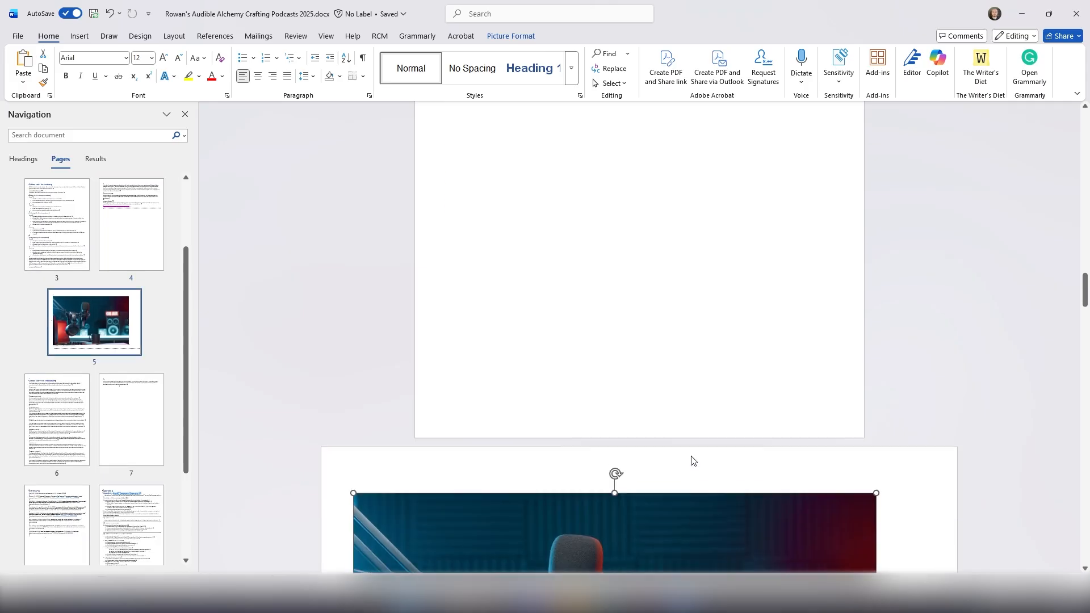
{"action": "scroll", "coordinate": [681, 442], "scroll_direction": "down", "scroll_amount": 1}
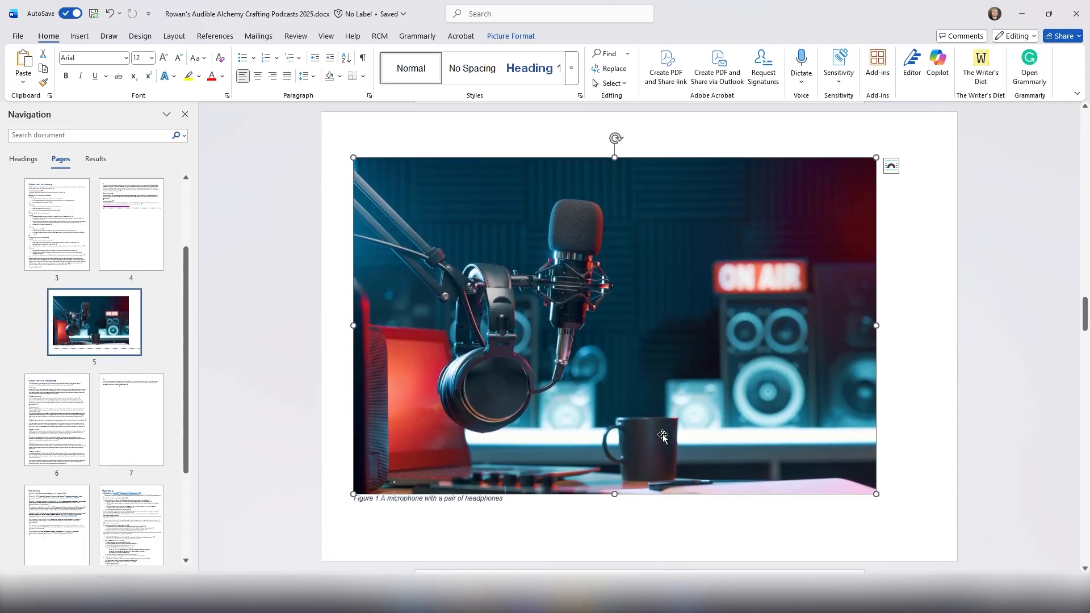
Close the page thumbnail navigation and add page numbers in the Accent Bar 2 style at the bottom of the pages, starting from the first page
{"action": "key", "text": "ctrl+Home"}
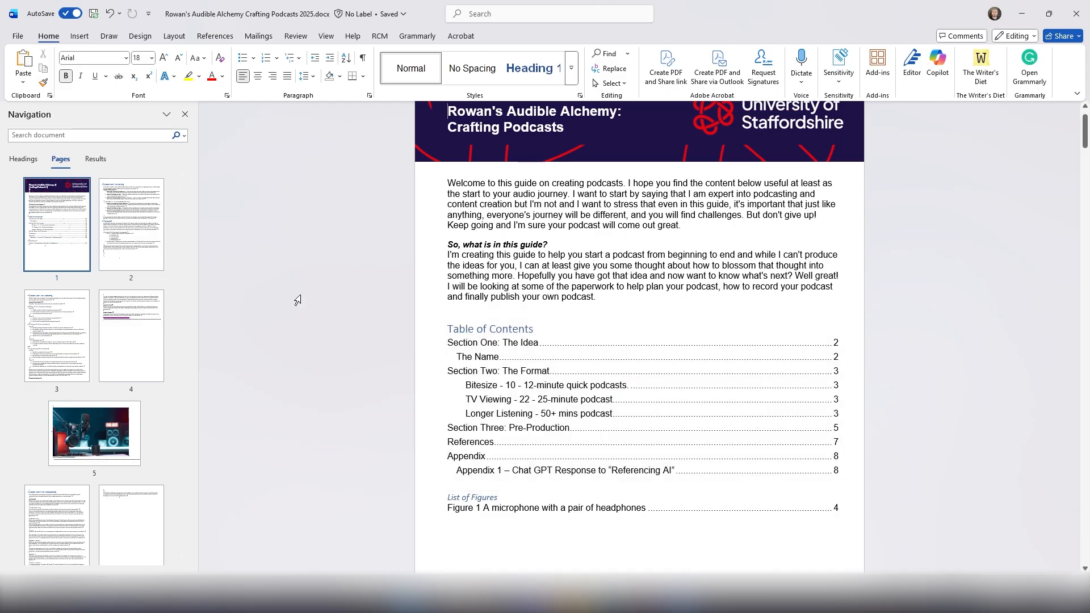
{"action": "left_click", "coordinate": [185, 114]}
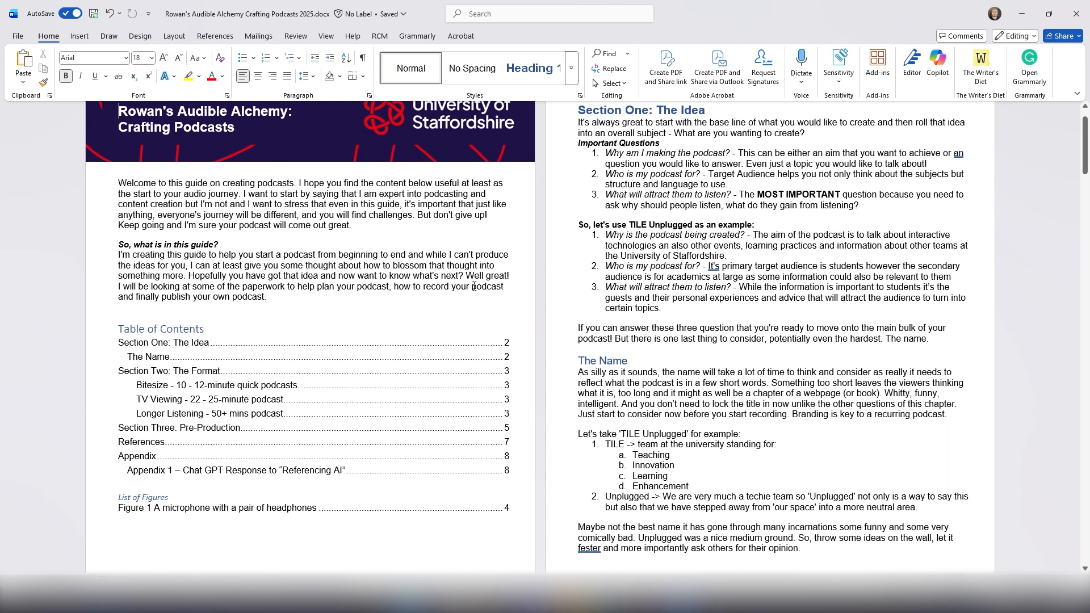
{"action": "left_click", "coordinate": [80, 38]}
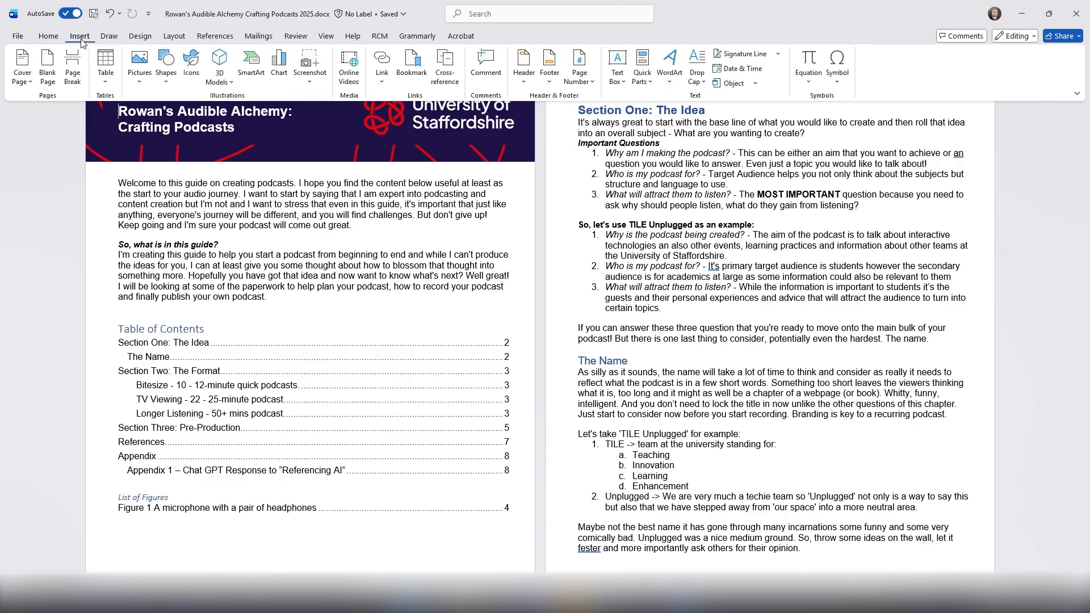
{"action": "left_click", "coordinate": [579, 81]}
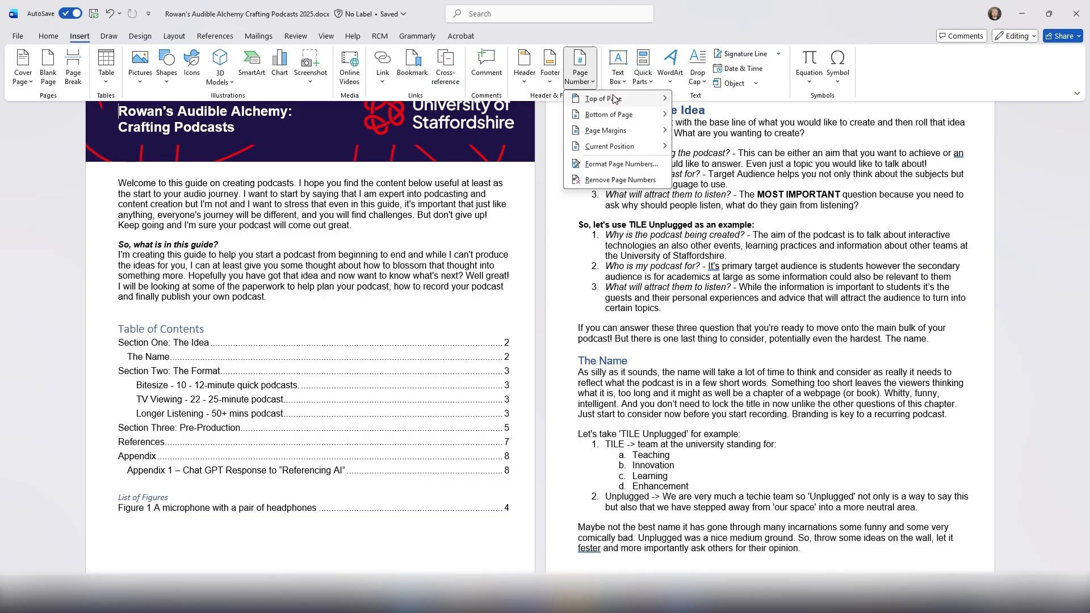
{"action": "mouse_move", "coordinate": [632, 116]}
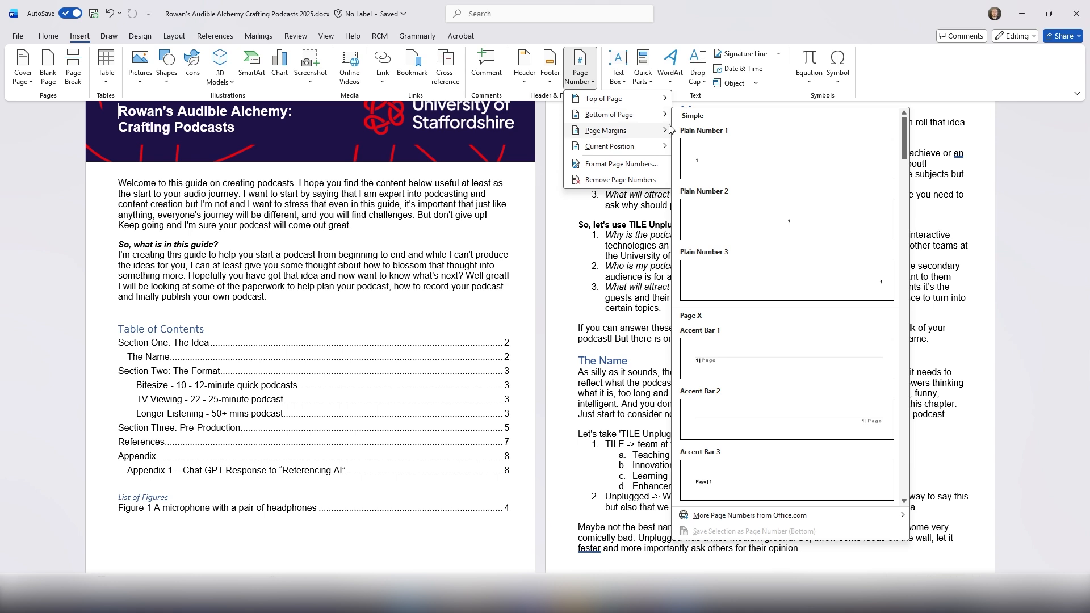
{"action": "scroll", "coordinate": [754, 272], "scroll_direction": "down", "scroll_amount": 3}
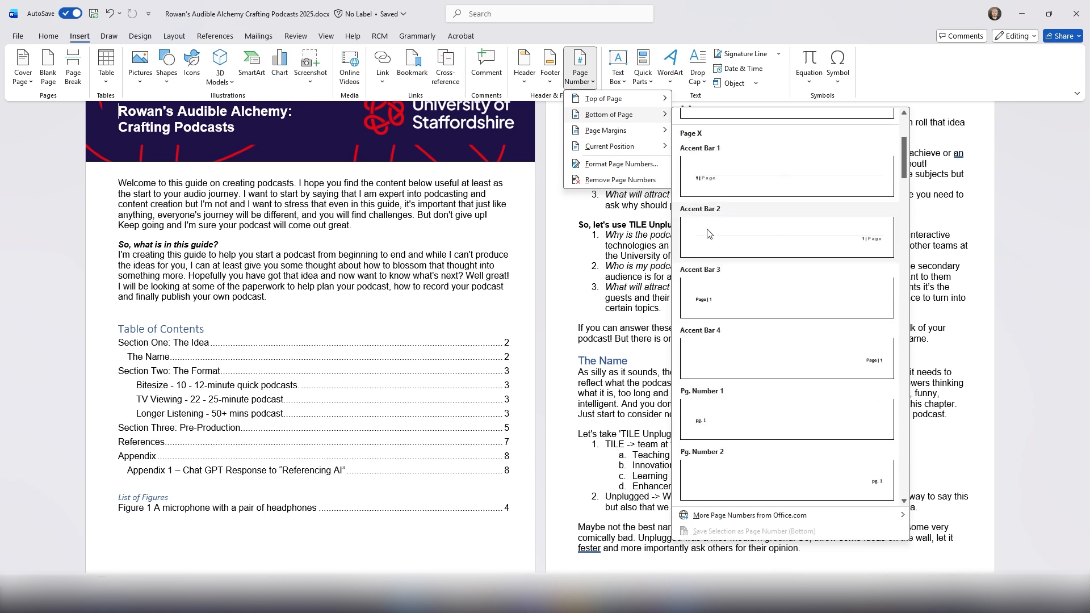
{"action": "left_click", "coordinate": [812, 230]}
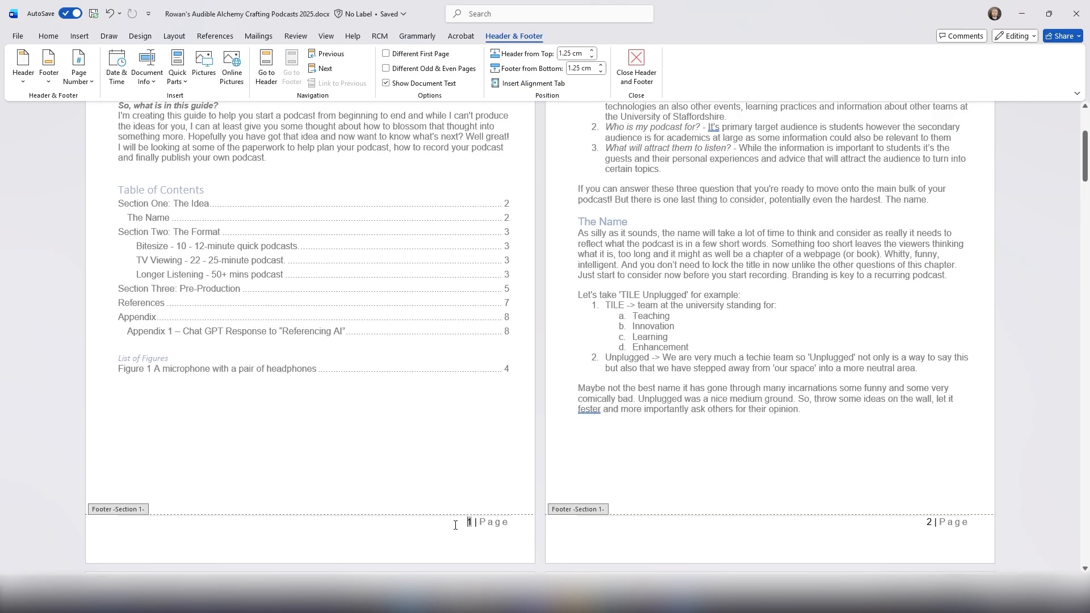
{"action": "scroll", "coordinate": [404, 462], "scroll_direction": "down", "scroll_amount": 1}
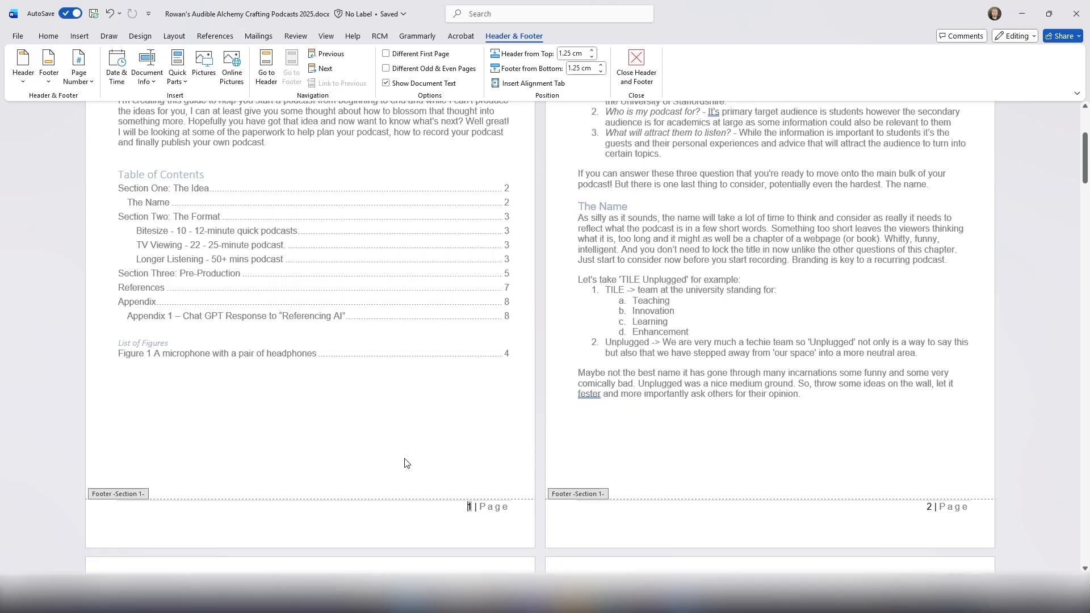
{"action": "scroll", "coordinate": [405, 464], "scroll_direction": "down", "scroll_amount": 1}
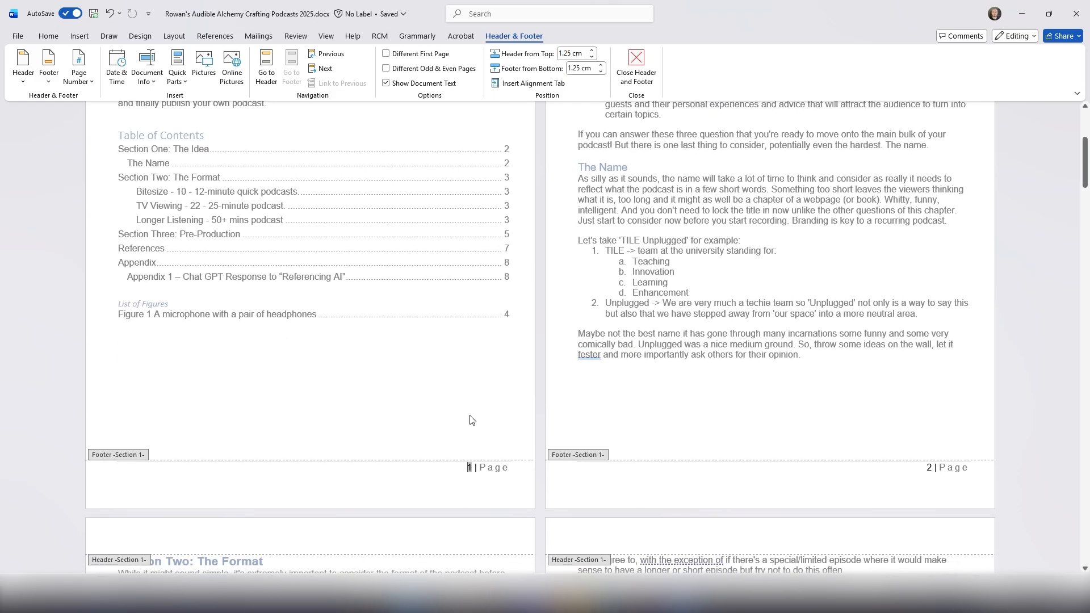
{"action": "double_click", "coordinate": [454, 377]}
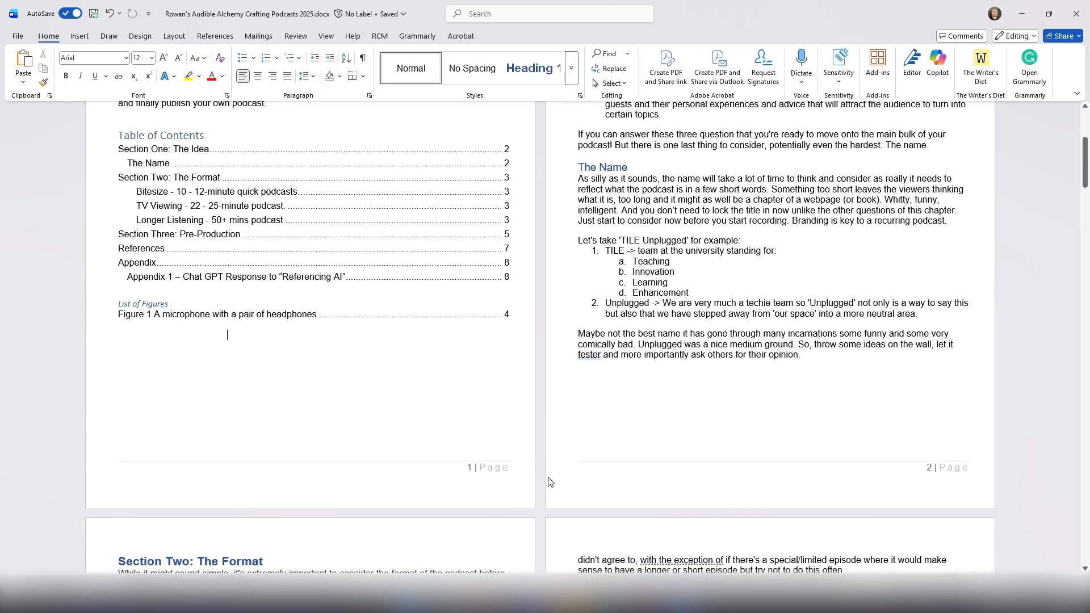
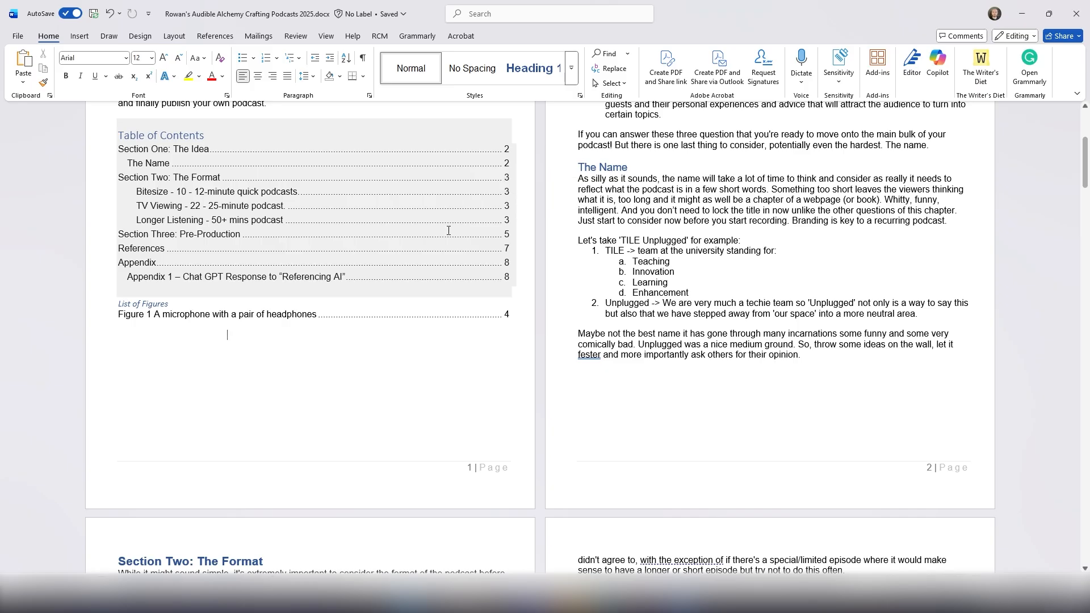
Turn on Different First Page for the footer to remove the page number from the title page
{"action": "scroll", "coordinate": [454, 238], "scroll_direction": "up", "scroll_amount": 5}
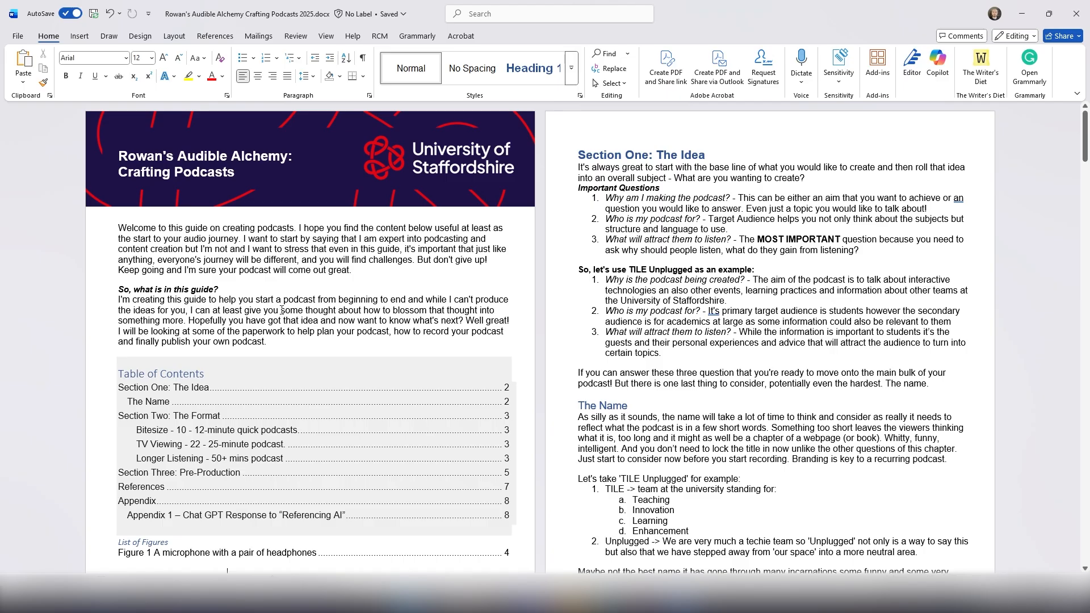
{"action": "scroll", "coordinate": [269, 340], "scroll_direction": "down", "scroll_amount": 3}
{"action": "scroll", "coordinate": [270, 341], "scroll_direction": "down", "scroll_amount": 1}
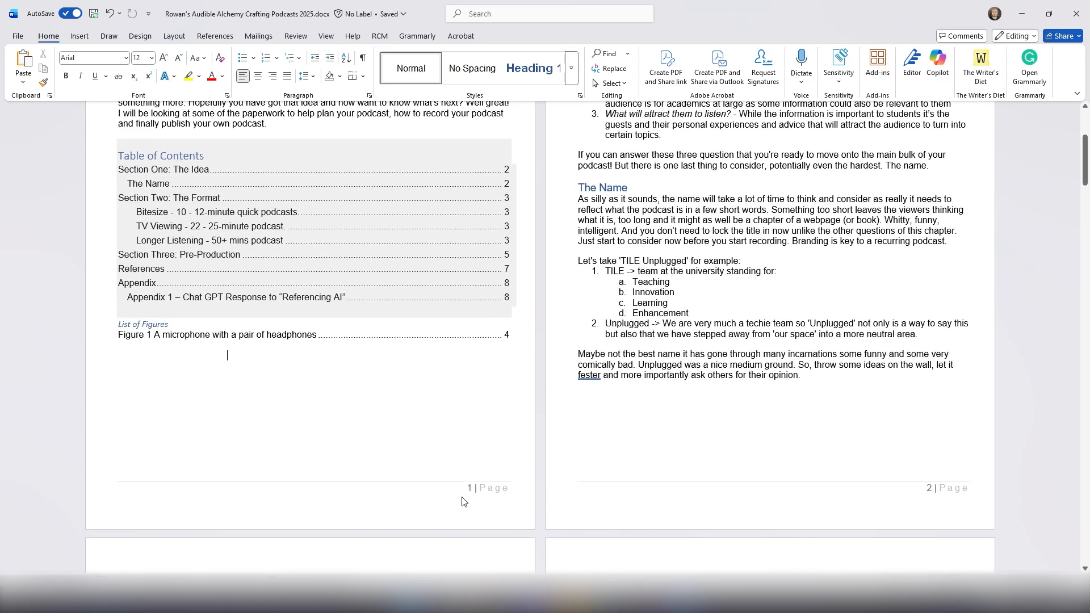
{"action": "double_click", "coordinate": [461, 501]}
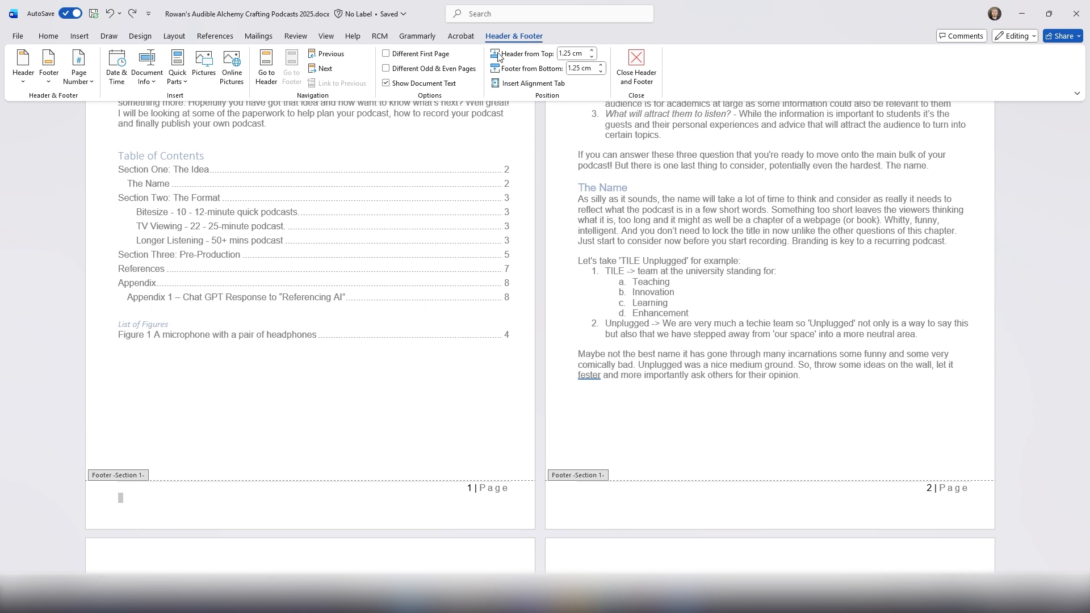
{"action": "left_click", "coordinate": [387, 54]}
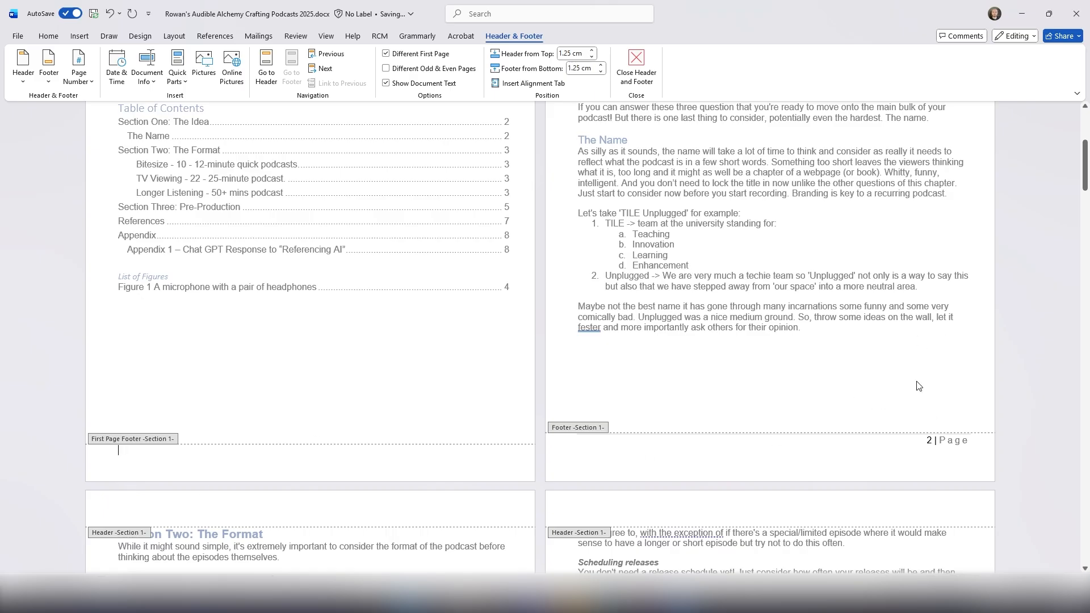
{"action": "double_click", "coordinate": [929, 419]}
{"action": "scroll", "coordinate": [392, 439], "scroll_direction": "up", "scroll_amount": 4}
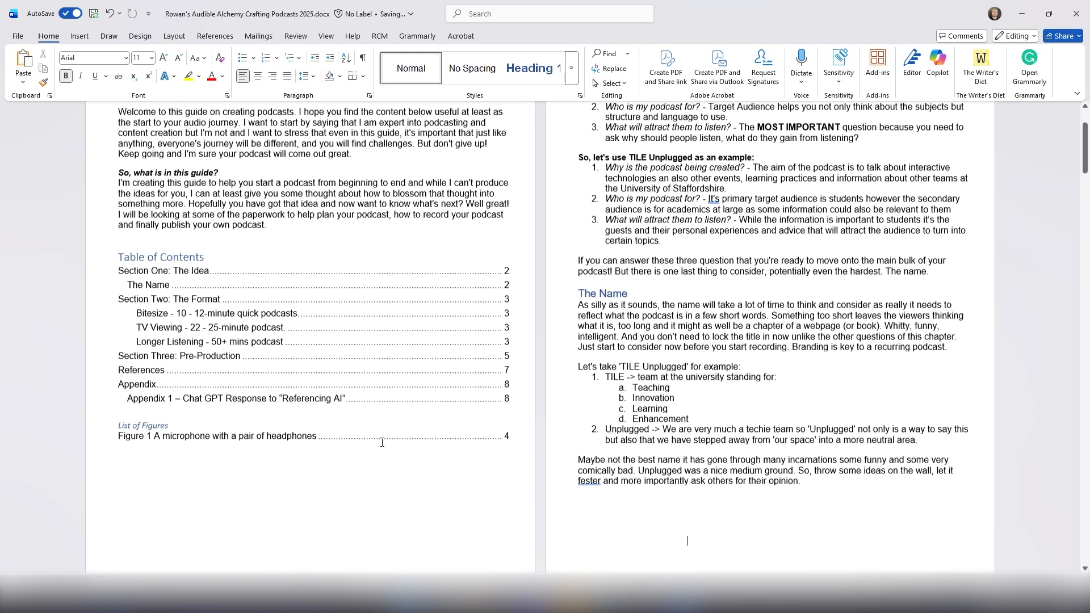
{"action": "scroll", "coordinate": [392, 438], "scroll_direction": "down", "scroll_amount": 4}
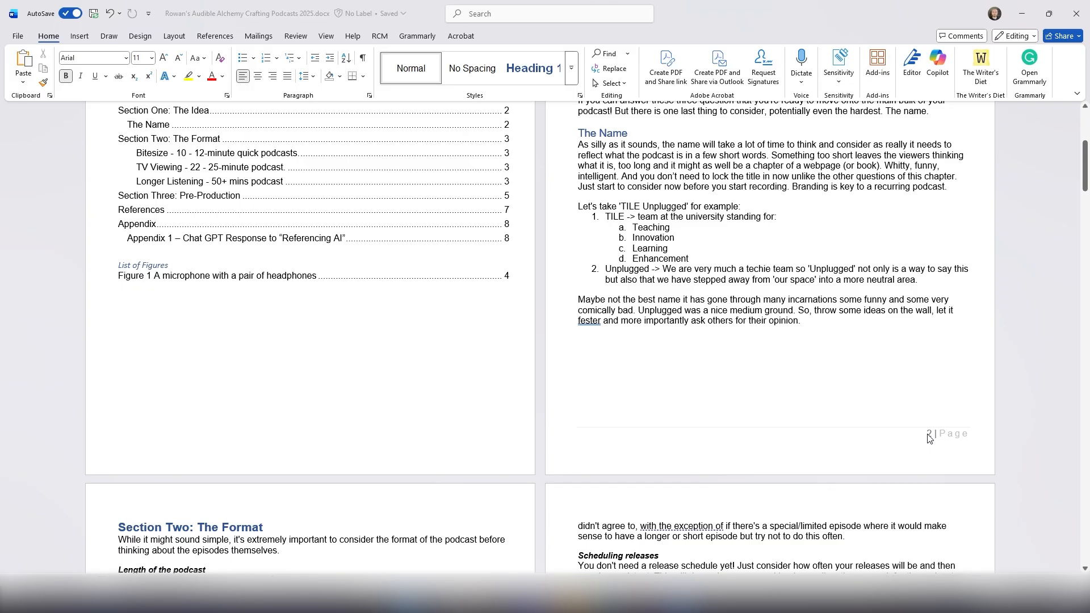
Set the first section's page numbering to start at 0 and return to the document body
{"action": "double_click", "coordinate": [789, 440]}
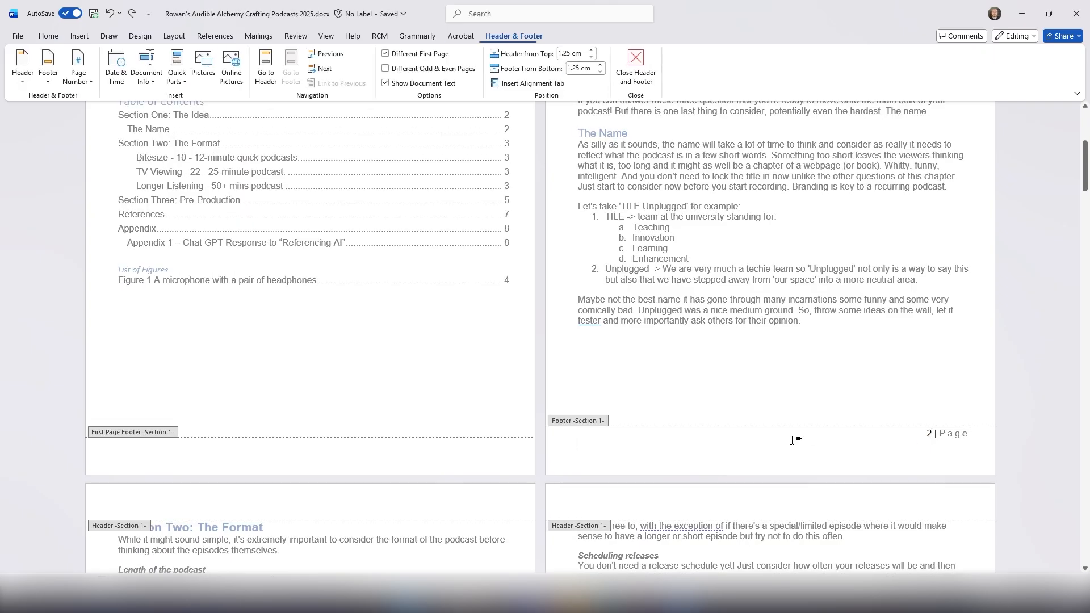
{"action": "right_click", "coordinate": [567, 421]}
{"action": "left_click", "coordinate": [741, 456]}
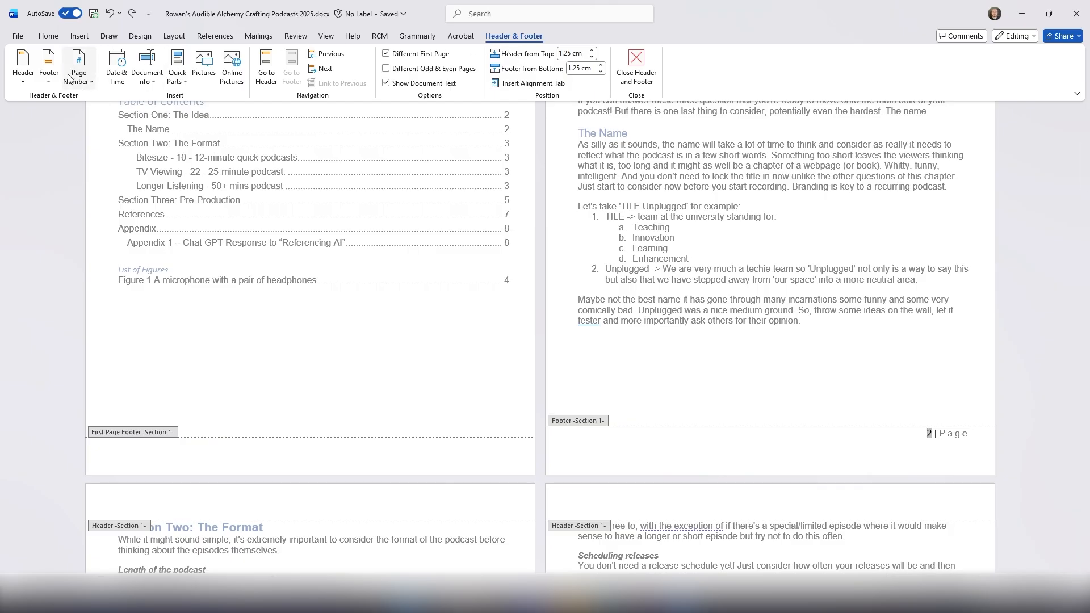
{"action": "left_click", "coordinate": [81, 86]}
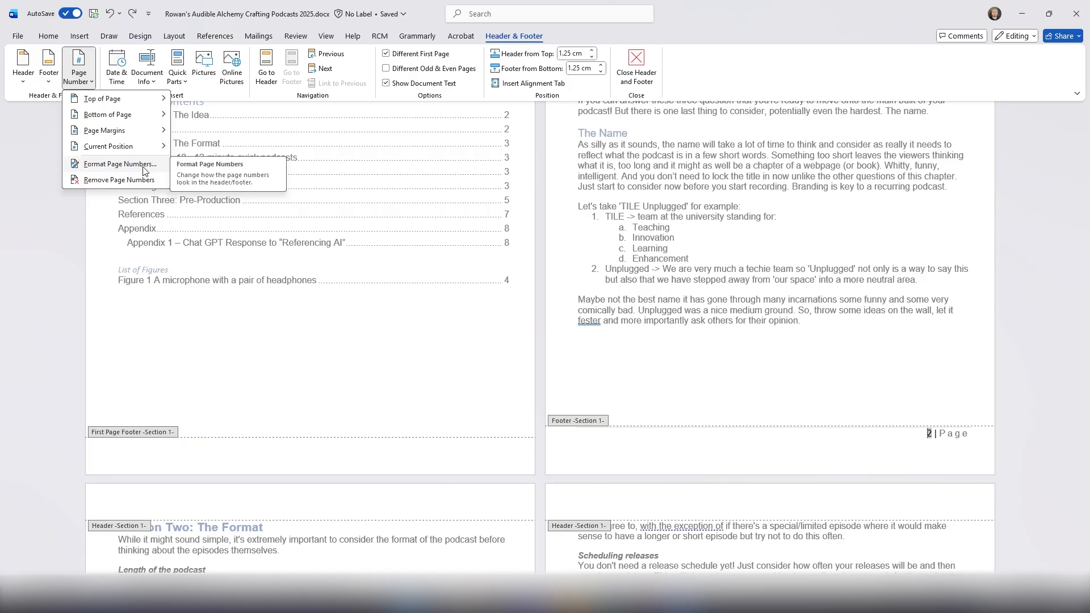
{"action": "left_click", "coordinate": [120, 165]}
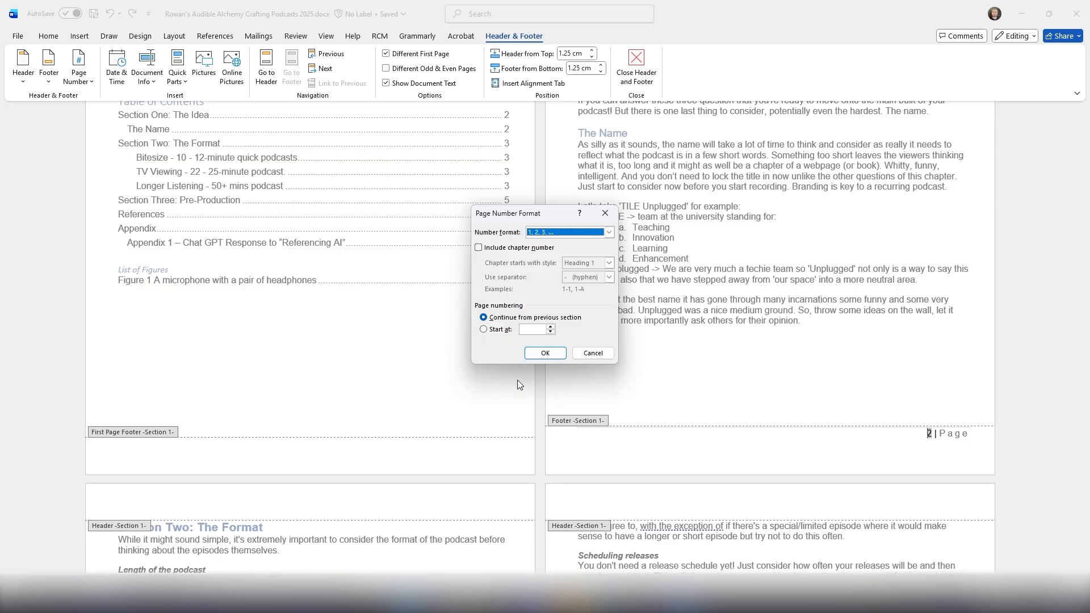
{"action": "left_click", "coordinate": [483, 330]}
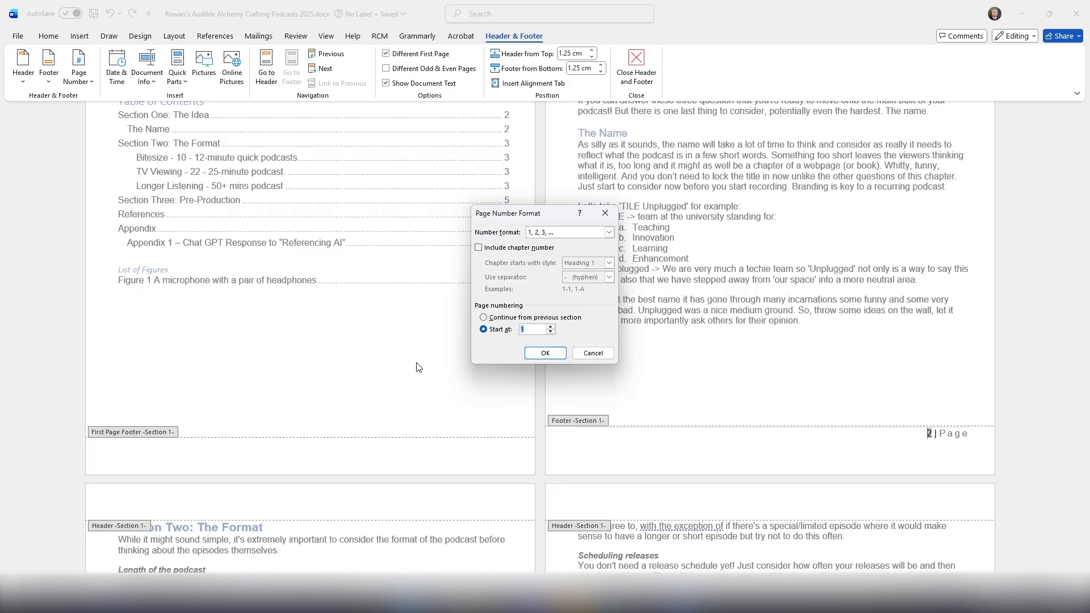
{"action": "type", "text": "0"}
{"action": "left_click", "coordinate": [550, 353]}
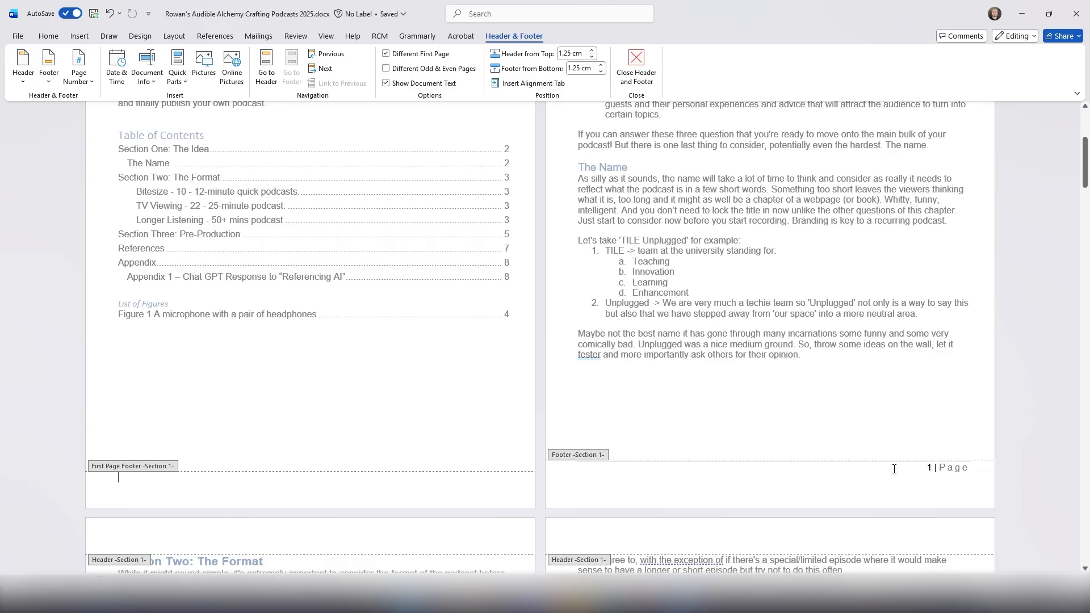
{"action": "double_click", "coordinate": [503, 278]}
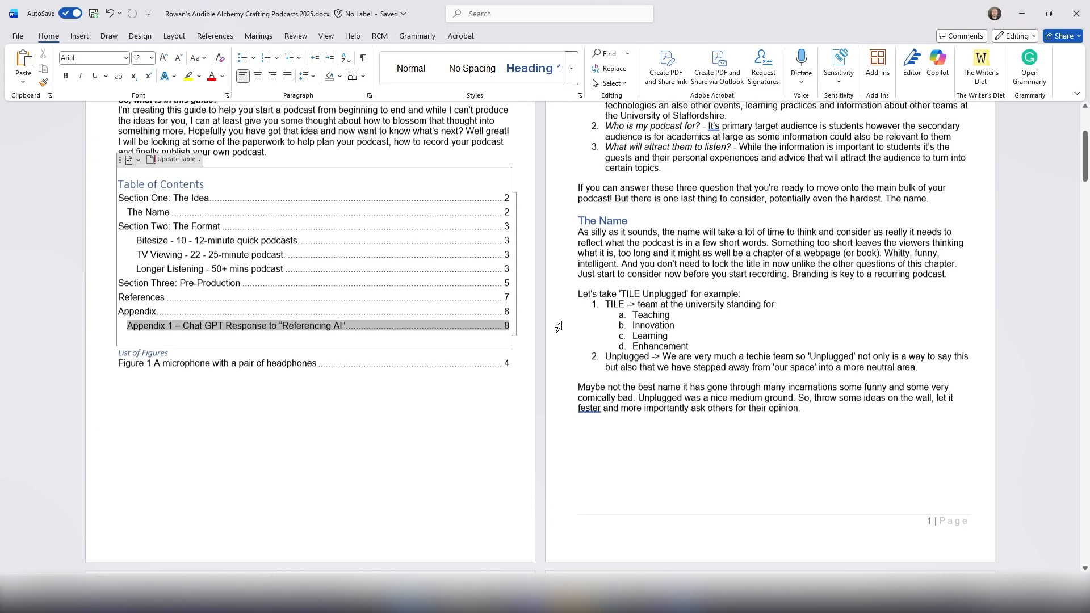
Update only the page numbers in the table of contents
{"action": "left_click", "coordinate": [450, 457]}
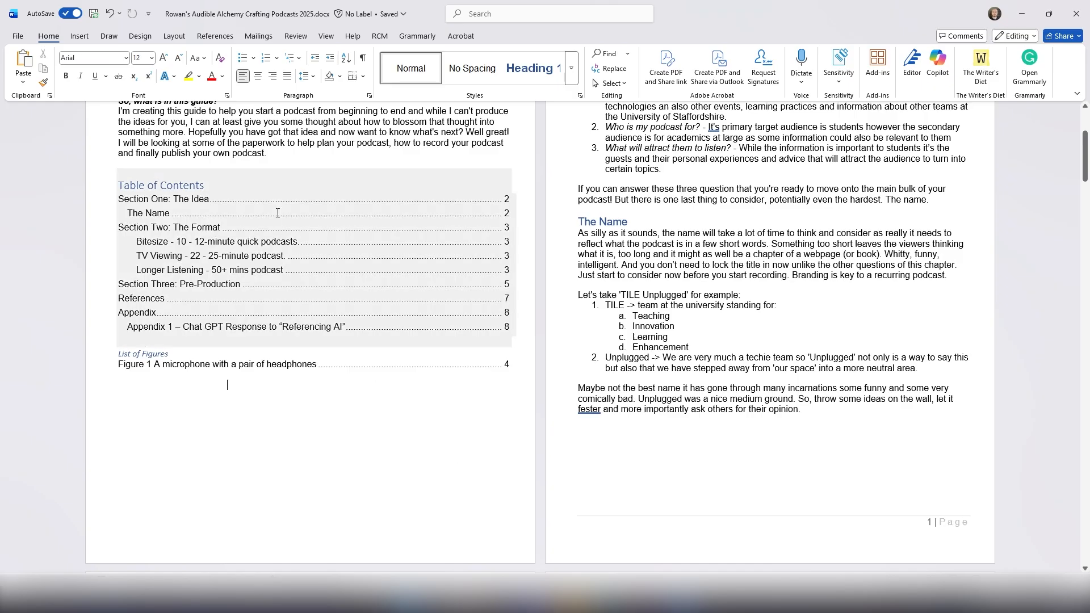
{"action": "left_click", "coordinate": [278, 212]}
{"action": "left_click", "coordinate": [175, 160]}
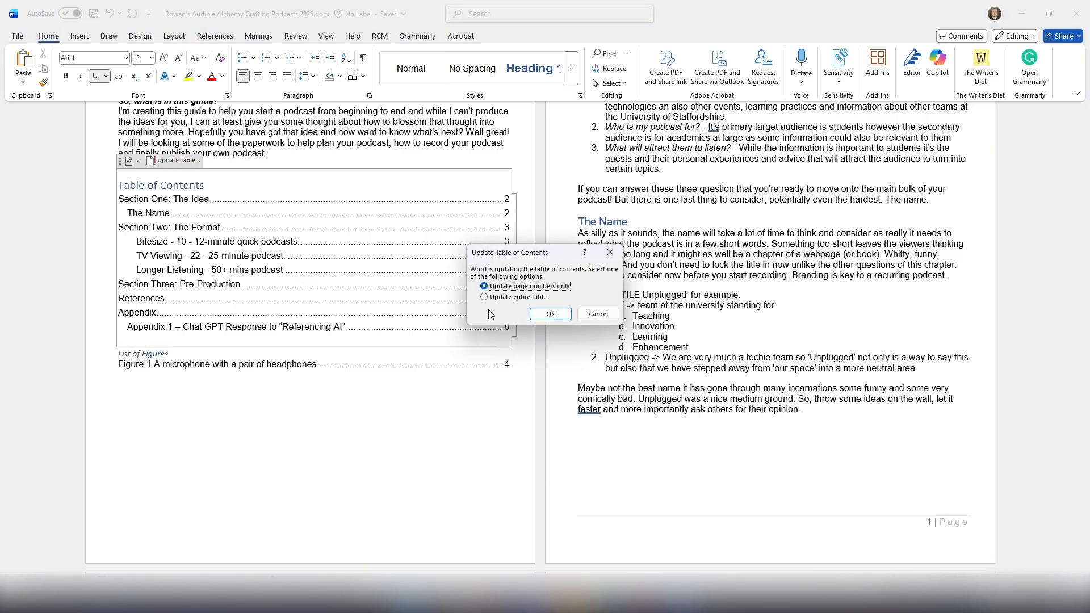
{"action": "left_click", "coordinate": [515, 299]}
{"action": "left_click", "coordinate": [527, 288]}
{"action": "left_click", "coordinate": [548, 314]}
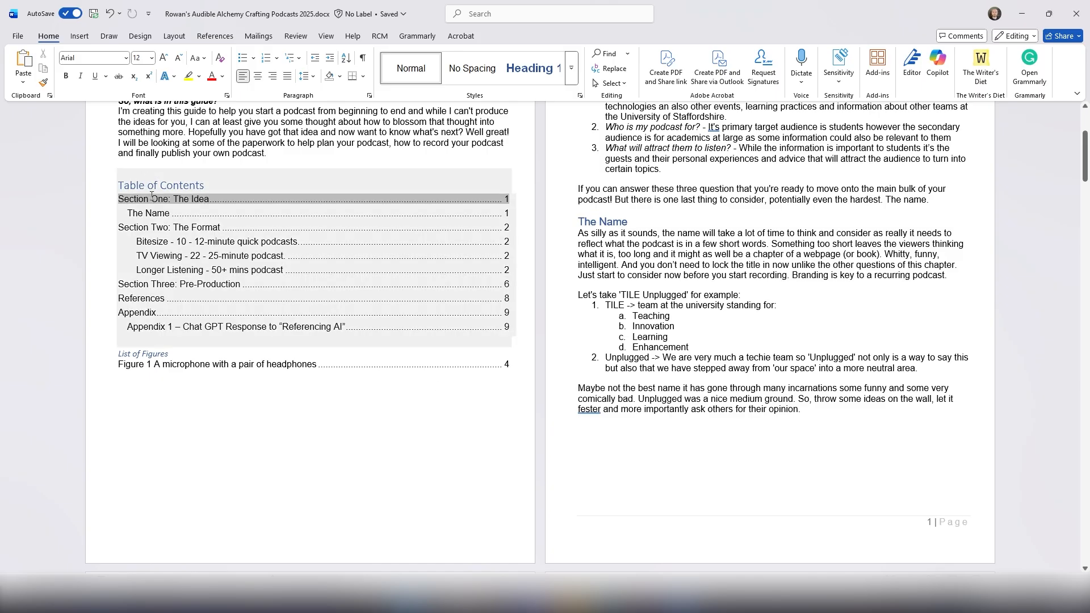
Remove the blank page that follows the microphone picture's caption, before Section Three
{"action": "scroll", "coordinate": [488, 344], "scroll_direction": "down", "scroll_amount": 20}
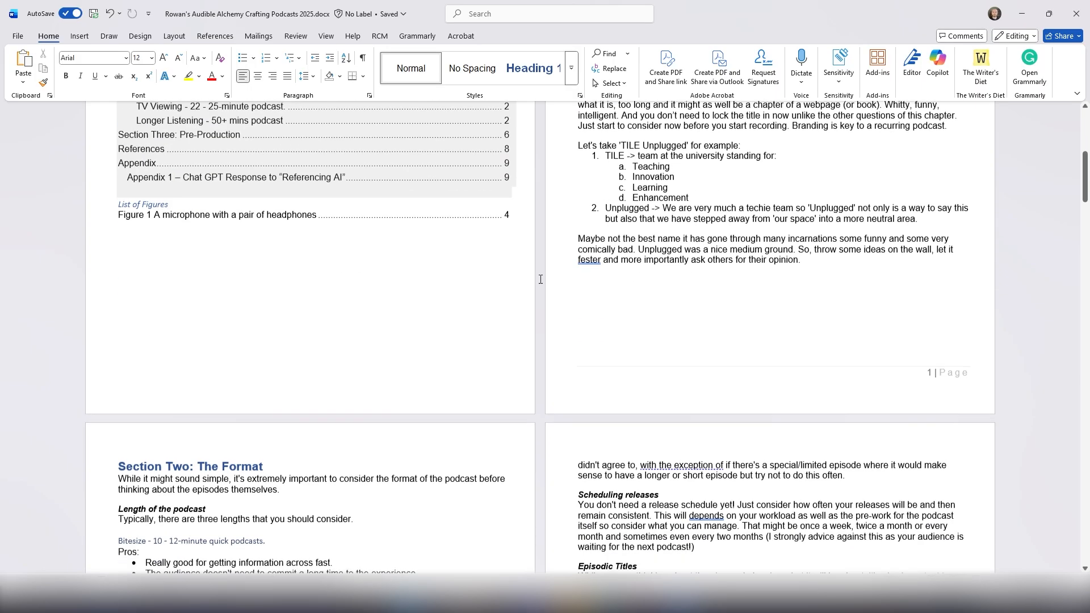
{"action": "scroll", "coordinate": [592, 320], "scroll_direction": "down", "scroll_amount": 20}
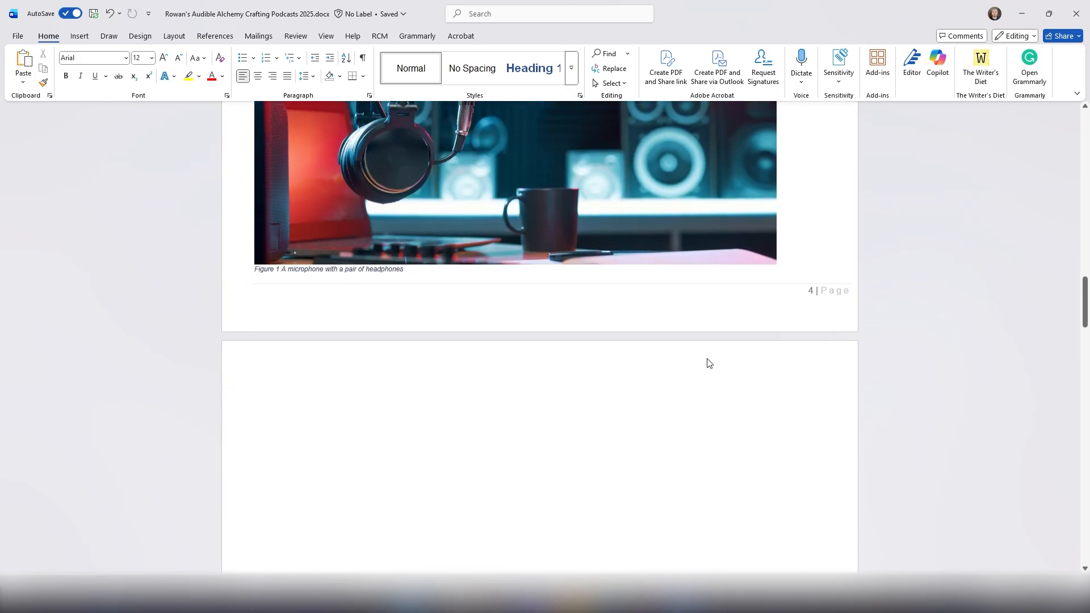
{"action": "left_click", "coordinate": [627, 258]}
{"action": "key", "text": "BackSpace"}
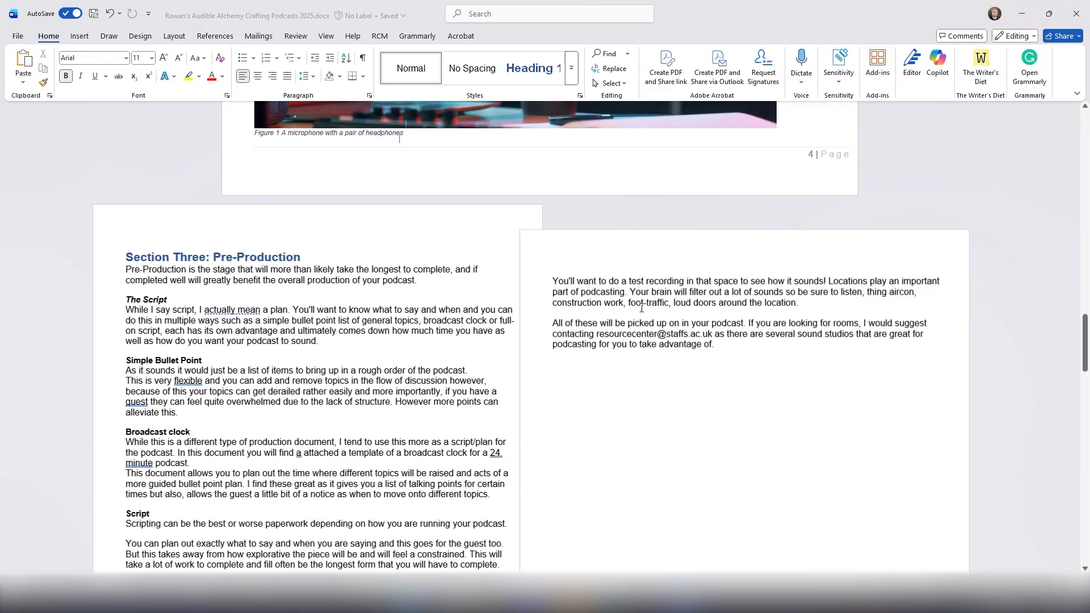
Show the paragraph and formatting marks and delete the page break just before the "Section Two: The Format" heading
{"action": "scroll", "coordinate": [208, 247], "scroll_direction": "up", "scroll_amount": 20}
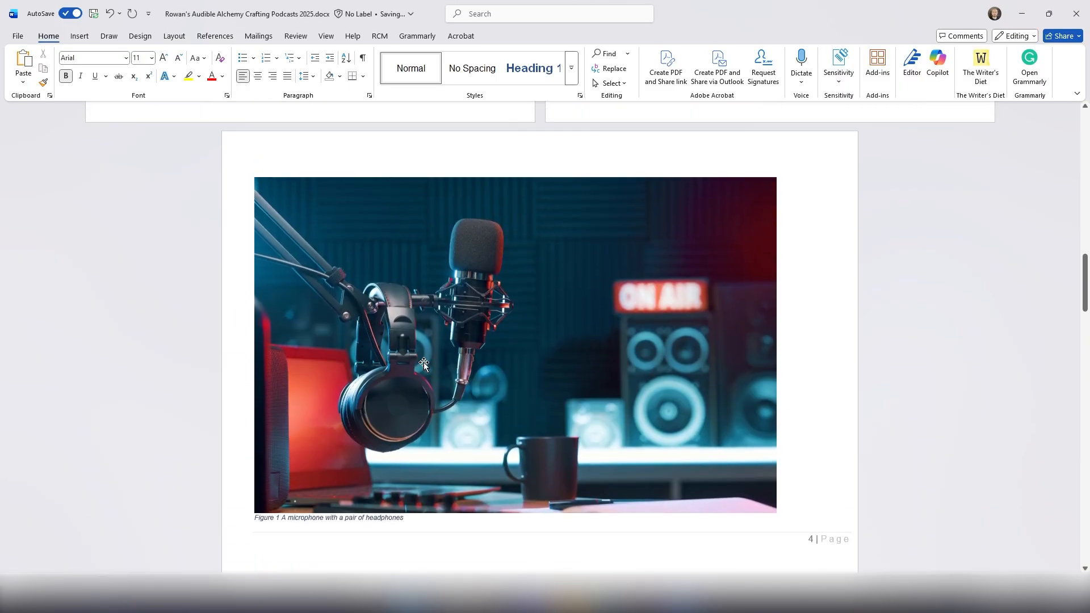
{"action": "scroll", "coordinate": [439, 327], "scroll_direction": "down", "scroll_amount": 2}
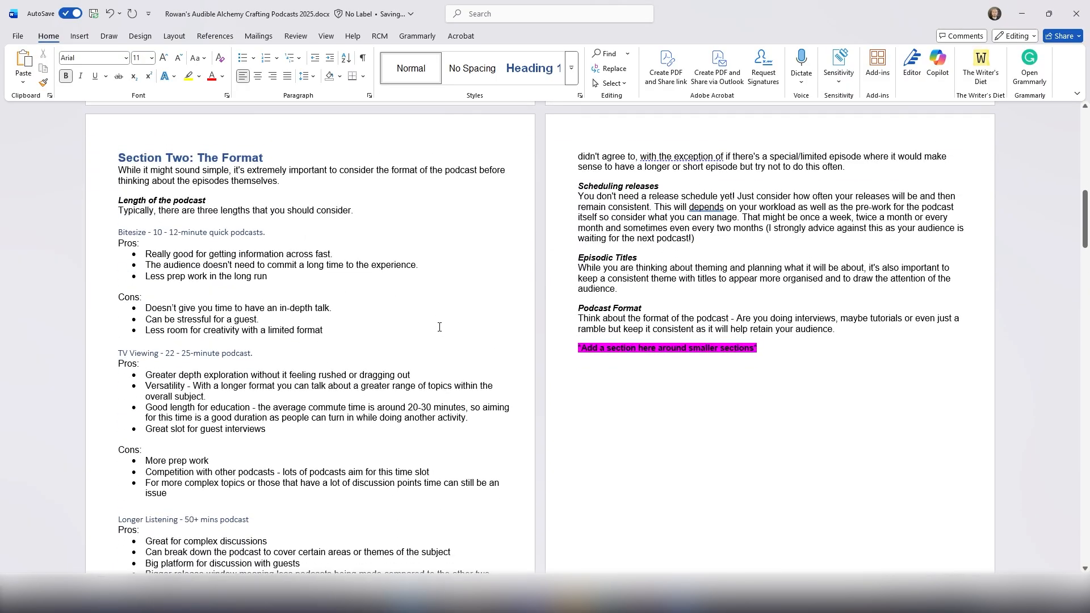
{"action": "scroll", "coordinate": [440, 327], "scroll_direction": "up", "scroll_amount": 10}
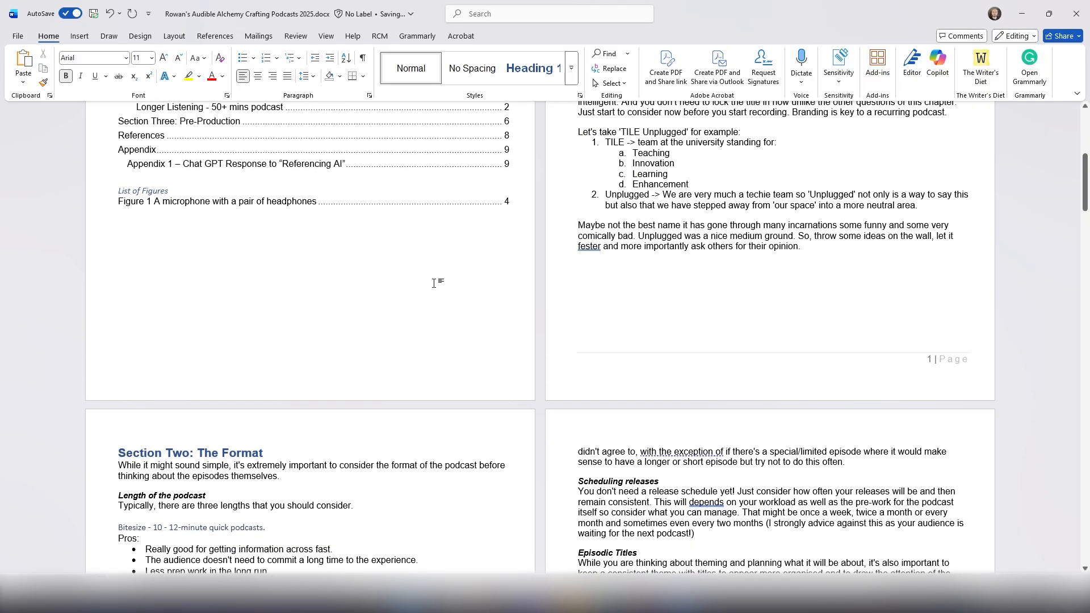
{"action": "left_click", "coordinate": [422, 287]}
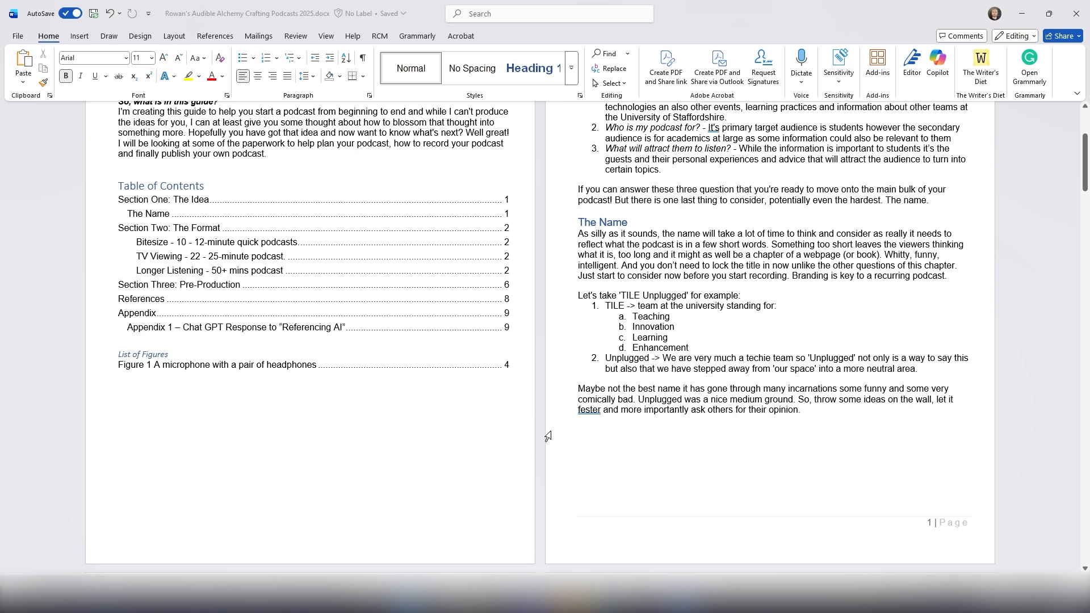
{"action": "left_click", "coordinate": [362, 59]}
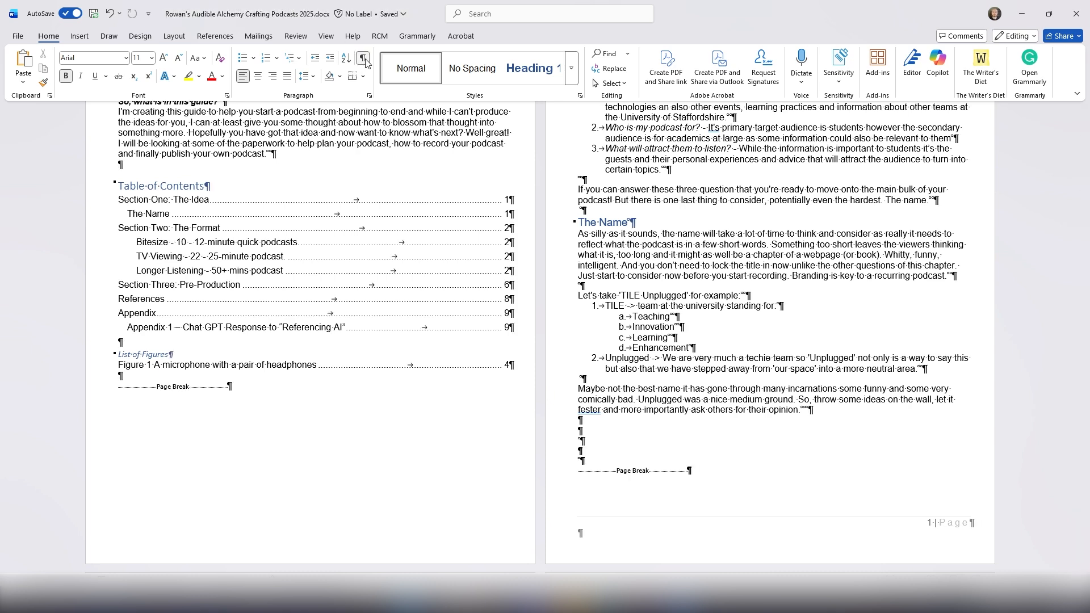
{"action": "double_click", "coordinate": [638, 467]}
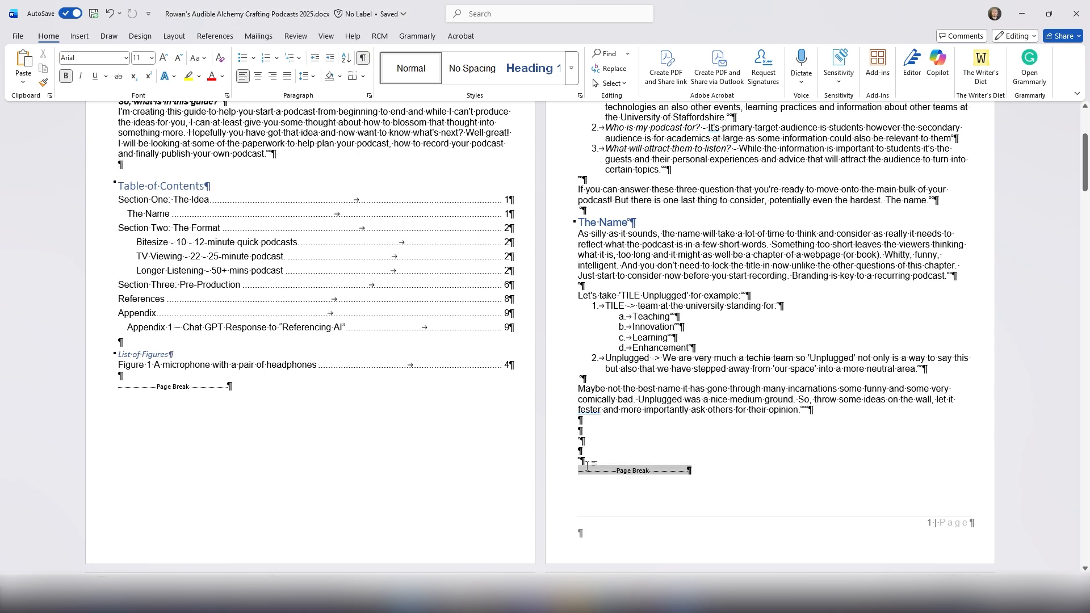
{"action": "key", "text": "Delete"}
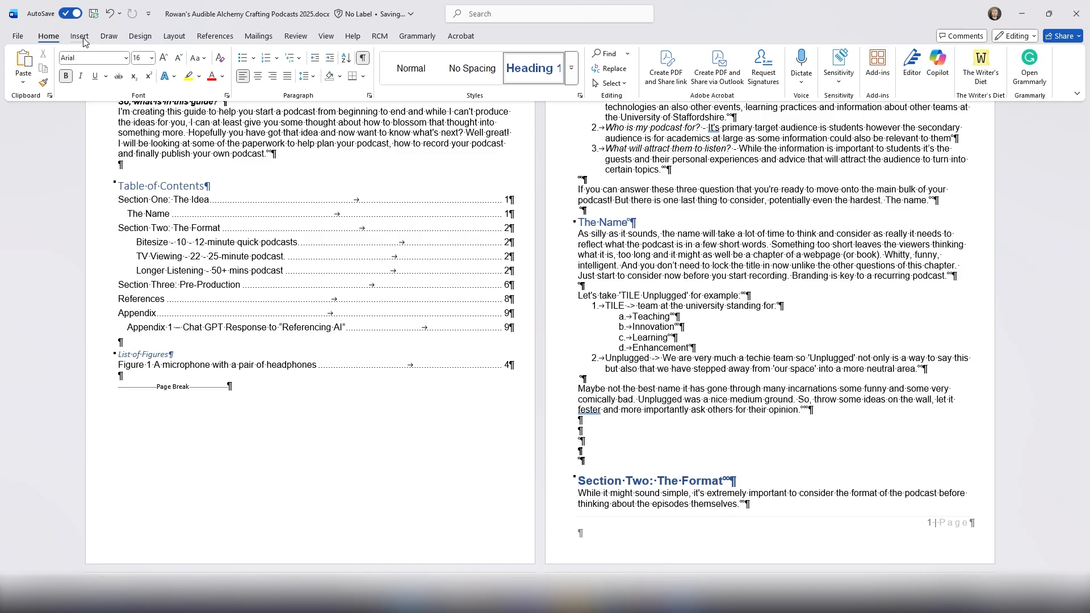
Insert a Next Page section break before the "Section Two: The Format" heading
{"action": "left_click", "coordinate": [187, 38]}
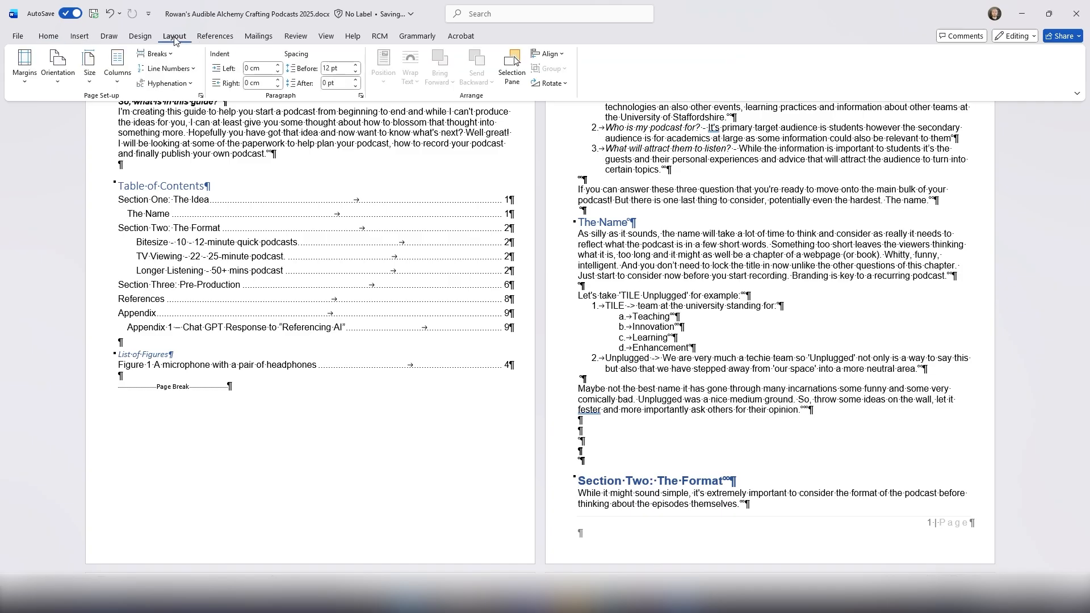
{"action": "left_click", "coordinate": [151, 57]}
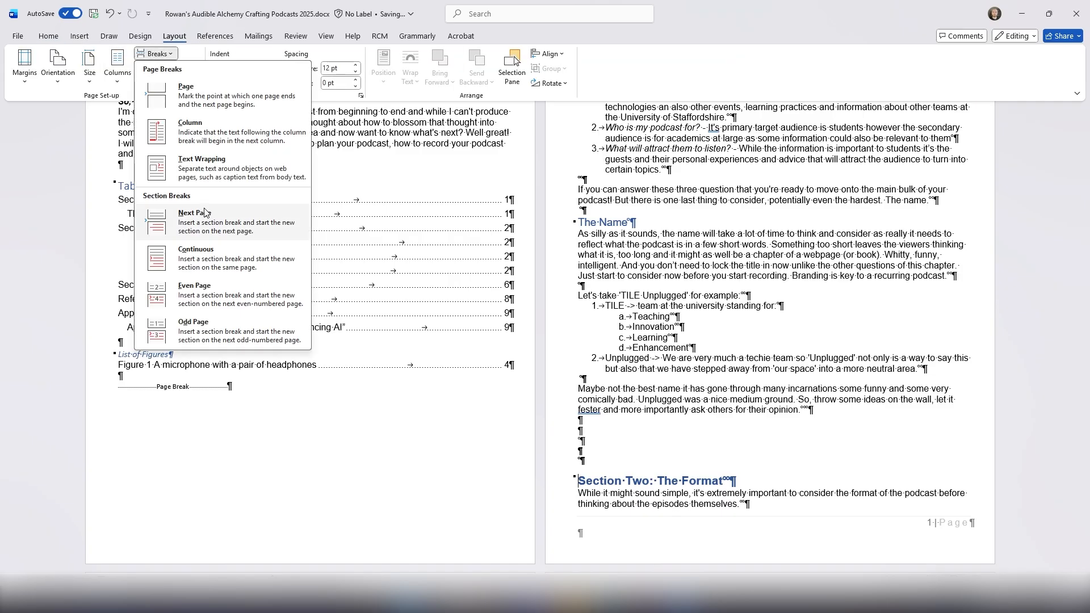
{"action": "left_click", "coordinate": [207, 219]}
{"action": "scroll", "coordinate": [755, 346], "scroll_direction": "down", "scroll_amount": 3}
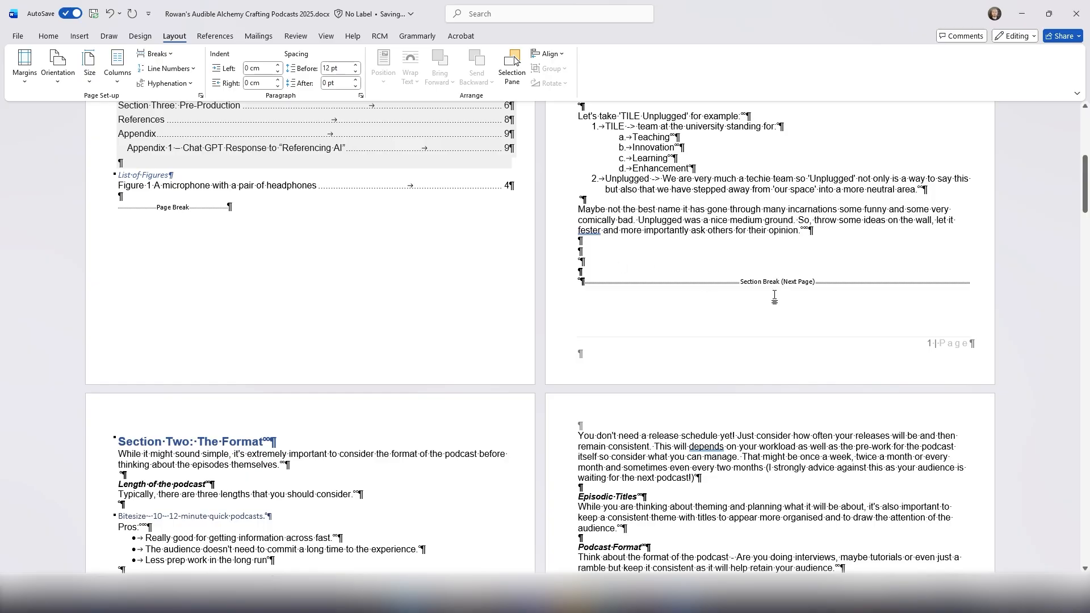
{"action": "scroll", "coordinate": [641, 336], "scroll_direction": "down", "scroll_amount": 4}
{"action": "scroll", "coordinate": [642, 343], "scroll_direction": "up", "scroll_amount": 3}
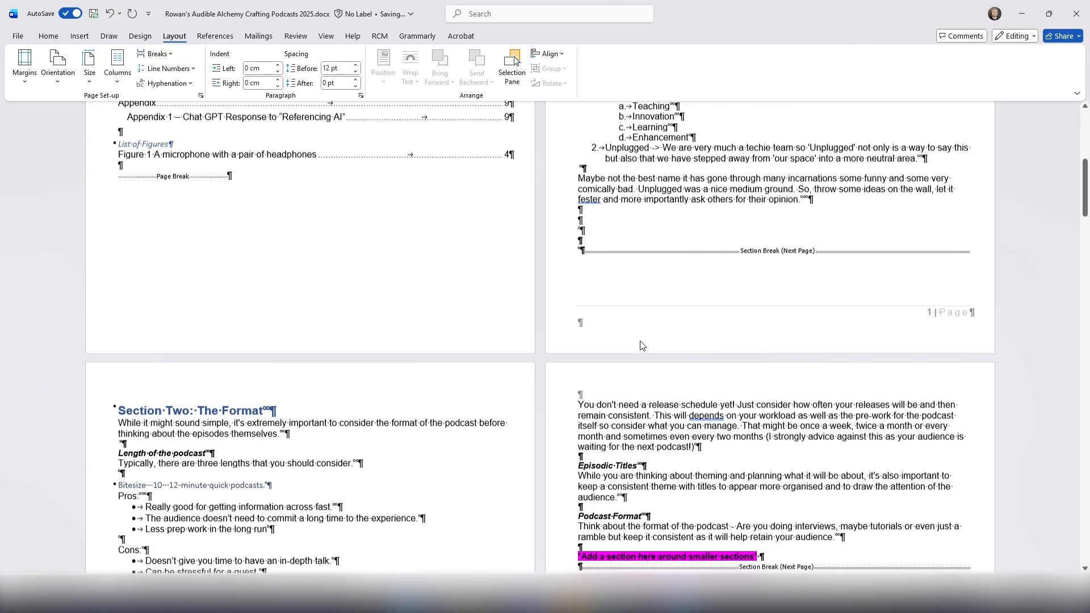
Open the section 1 footer for editing and hide the paragraph and formatting marks
{"action": "double_click", "coordinate": [626, 336]}
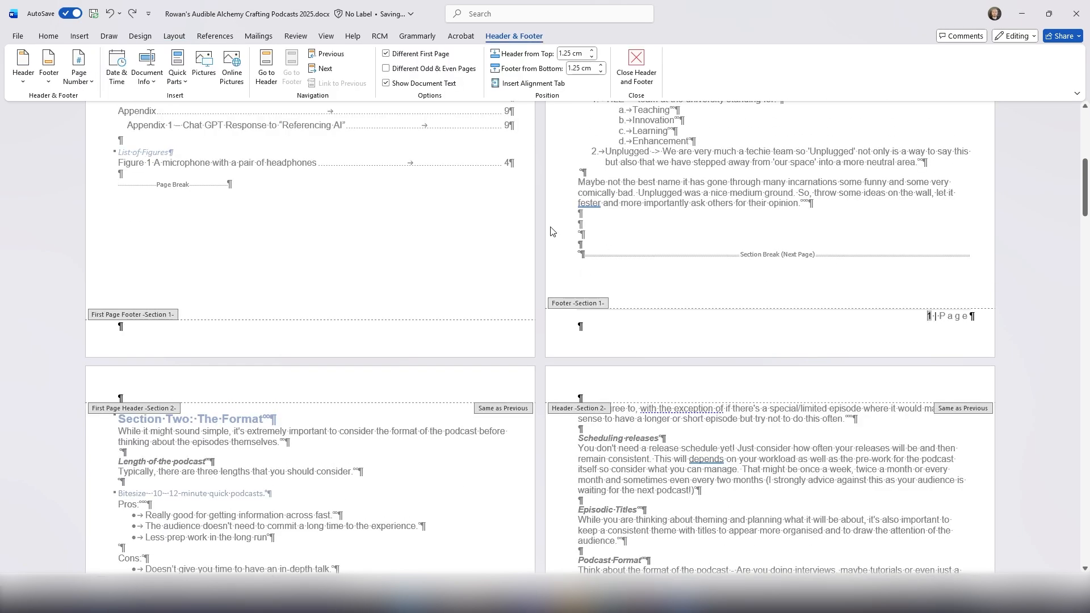
{"action": "left_click", "coordinate": [50, 37]}
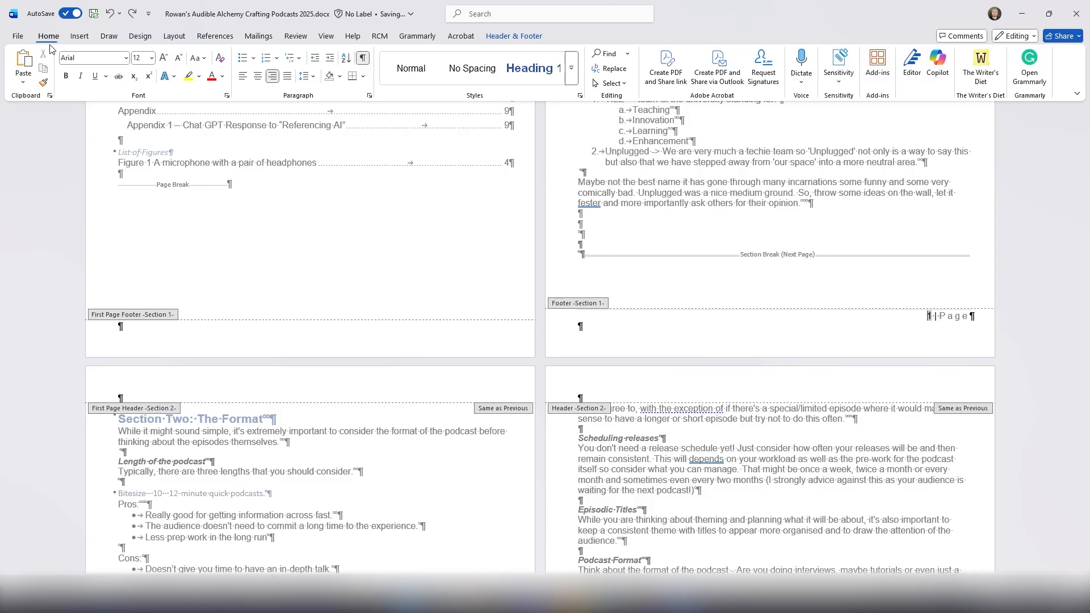
{"action": "left_click", "coordinate": [362, 58]}
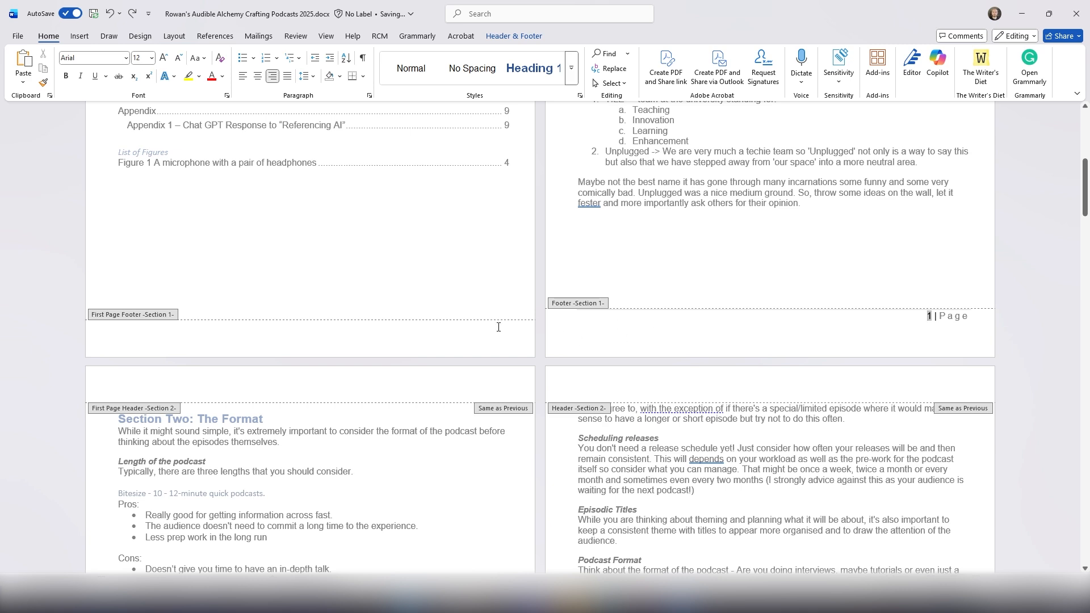
Remove the page numbers from the section 1 footer
{"action": "scroll", "coordinate": [486, 344], "scroll_direction": "down", "scroll_amount": 1}
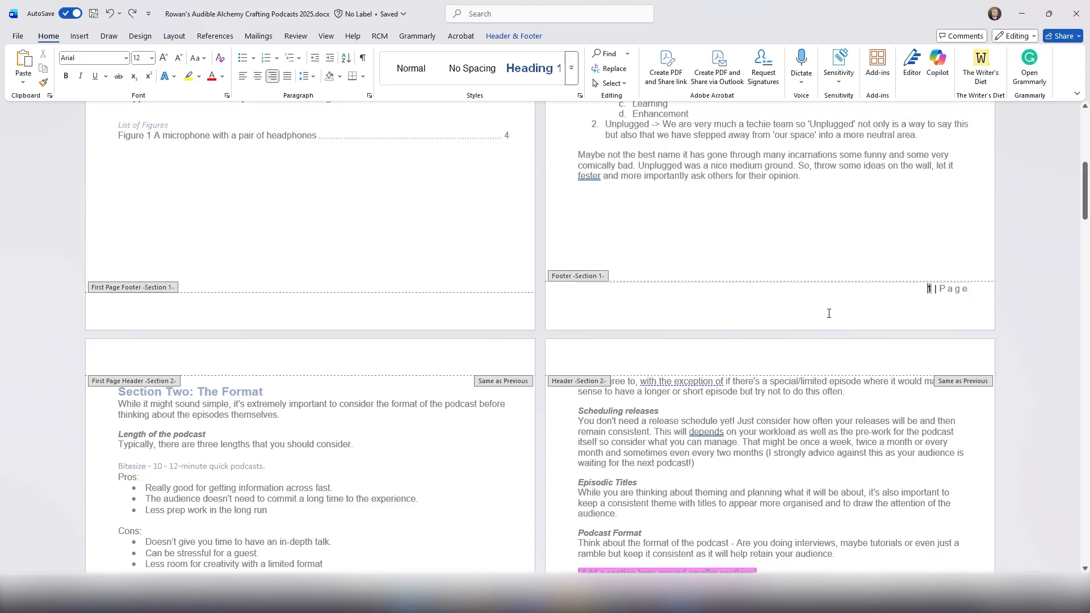
{"action": "double_click", "coordinate": [850, 303]}
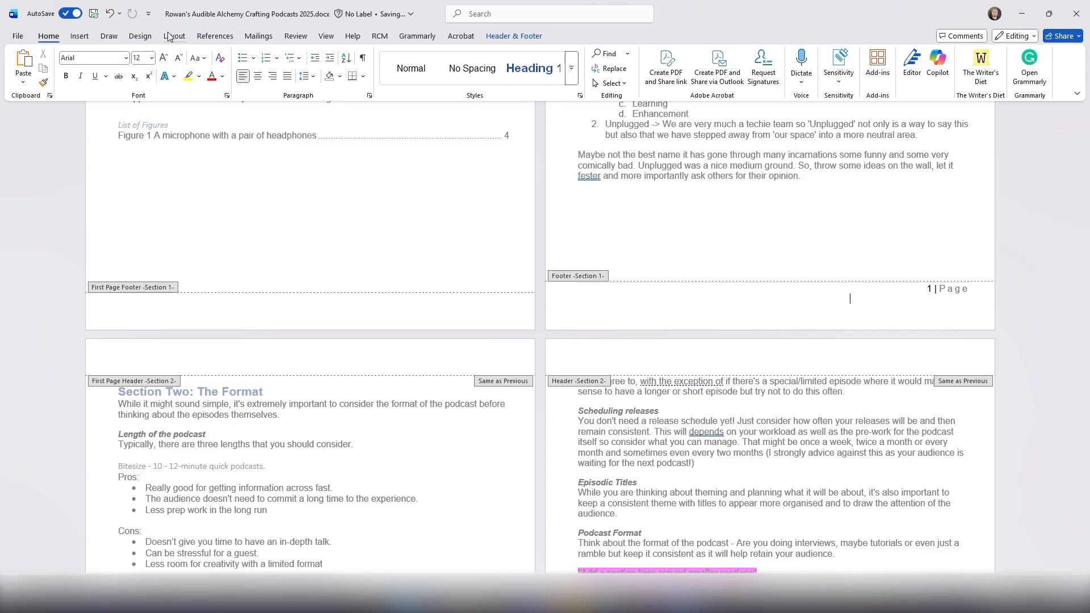
{"action": "left_click", "coordinate": [91, 35]}
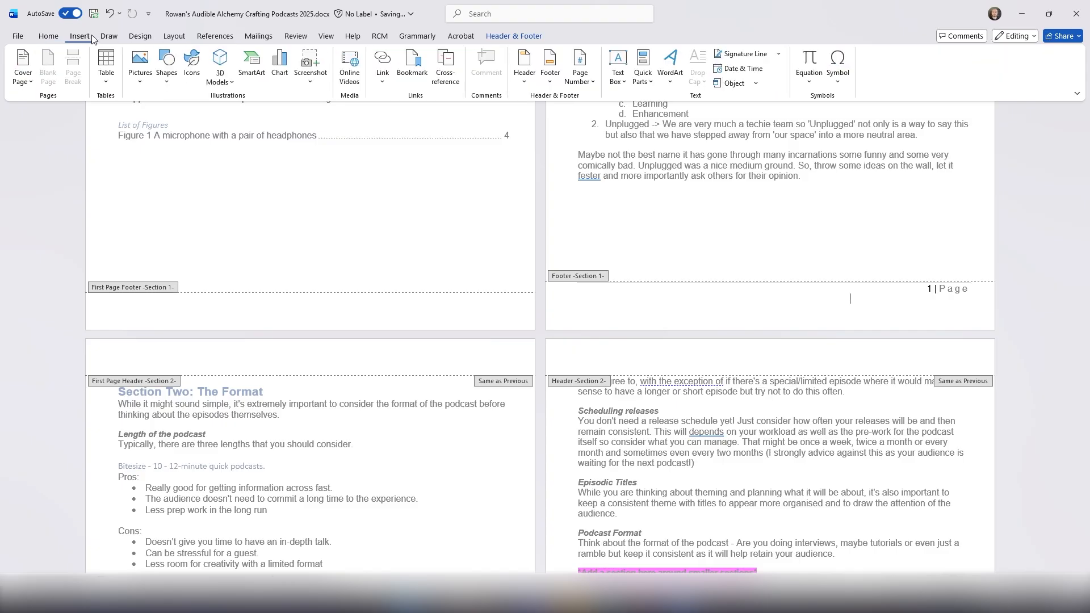
{"action": "left_click", "coordinate": [579, 70]}
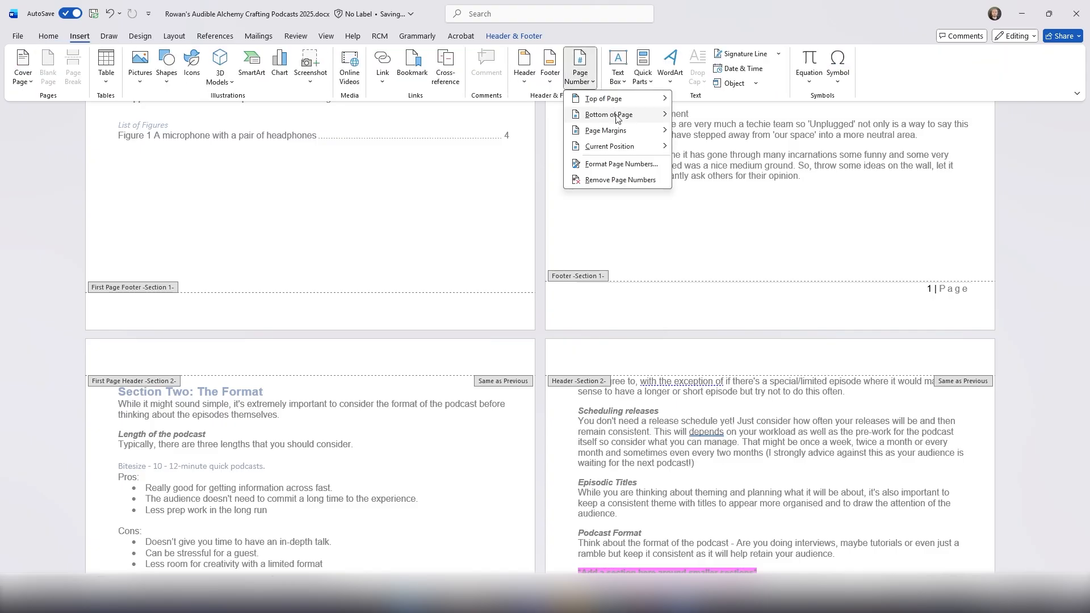
{"action": "left_click", "coordinate": [622, 181]}
{"action": "scroll", "coordinate": [685, 313], "scroll_direction": "down", "scroll_amount": 3}
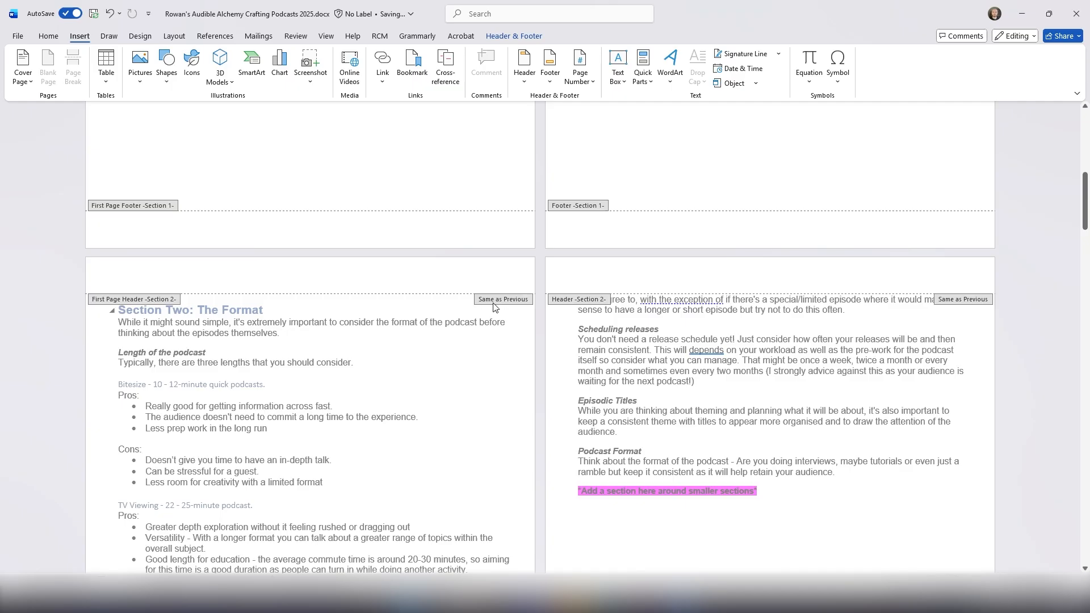
{"action": "scroll", "coordinate": [514, 366], "scroll_direction": "up", "scroll_amount": 2}
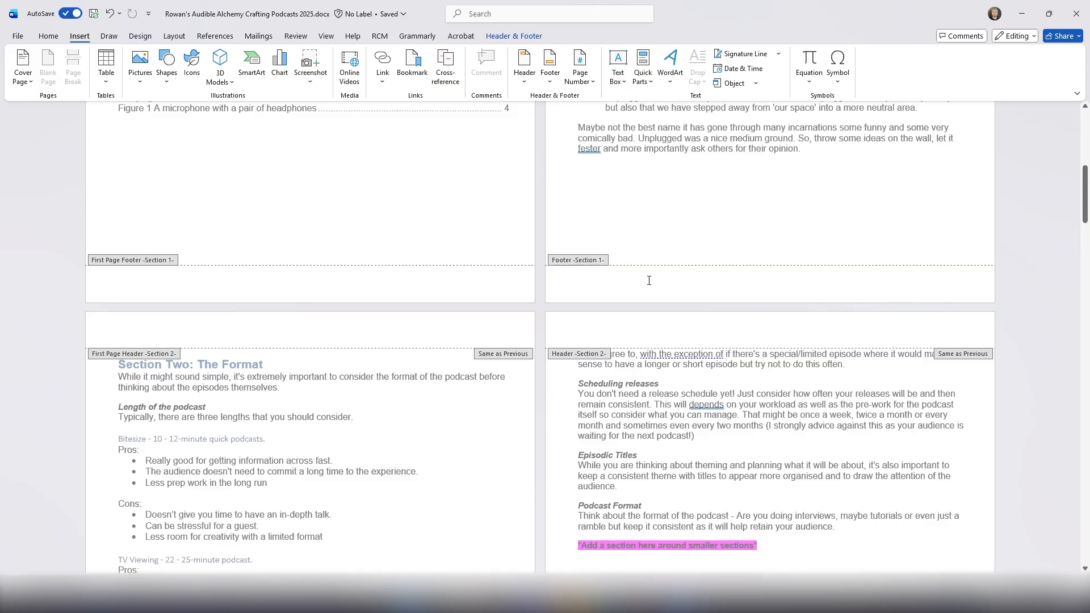
Add an Accent Bar 2 page number at the bottom of the page in section 2's first-page footer
{"action": "scroll", "coordinate": [542, 381], "scroll_direction": "down", "scroll_amount": 8}
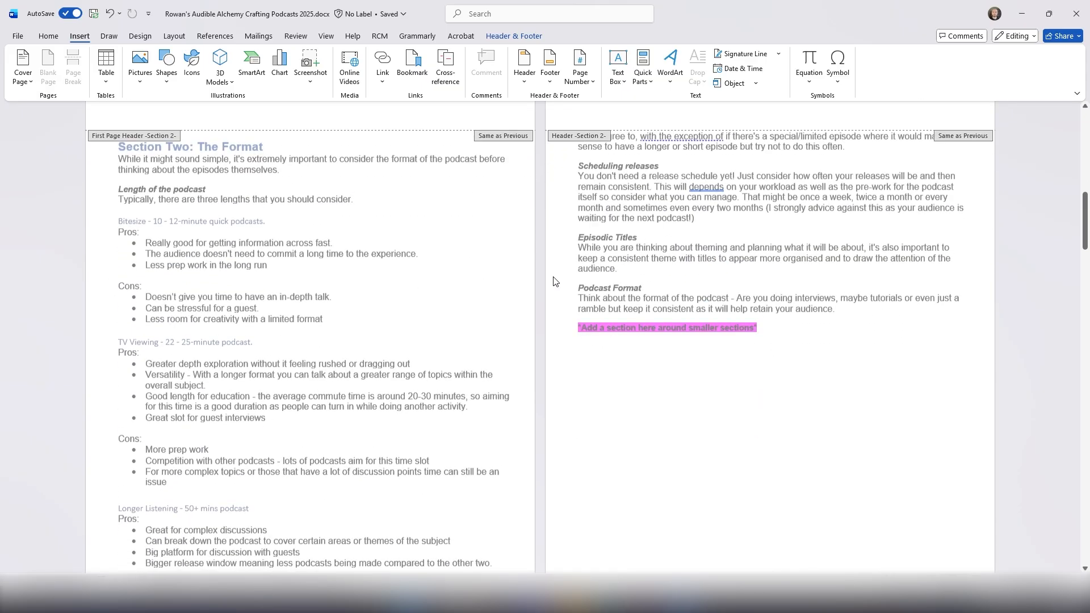
{"action": "scroll", "coordinate": [542, 382], "scroll_direction": "down", "scroll_amount": 9}
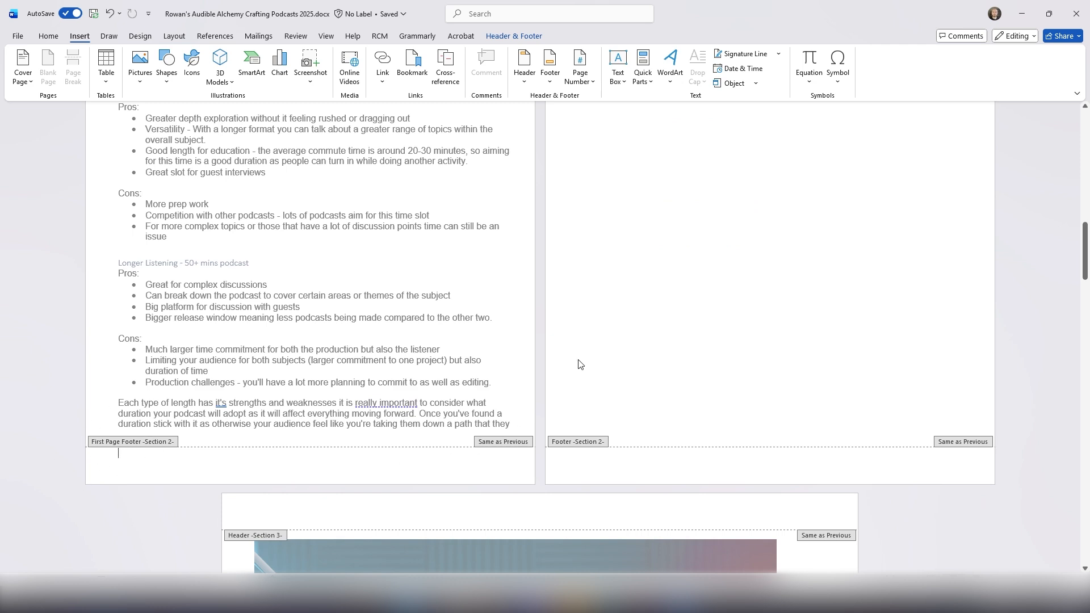
{"action": "left_click", "coordinate": [581, 82]}
{"action": "mouse_move", "coordinate": [590, 129]}
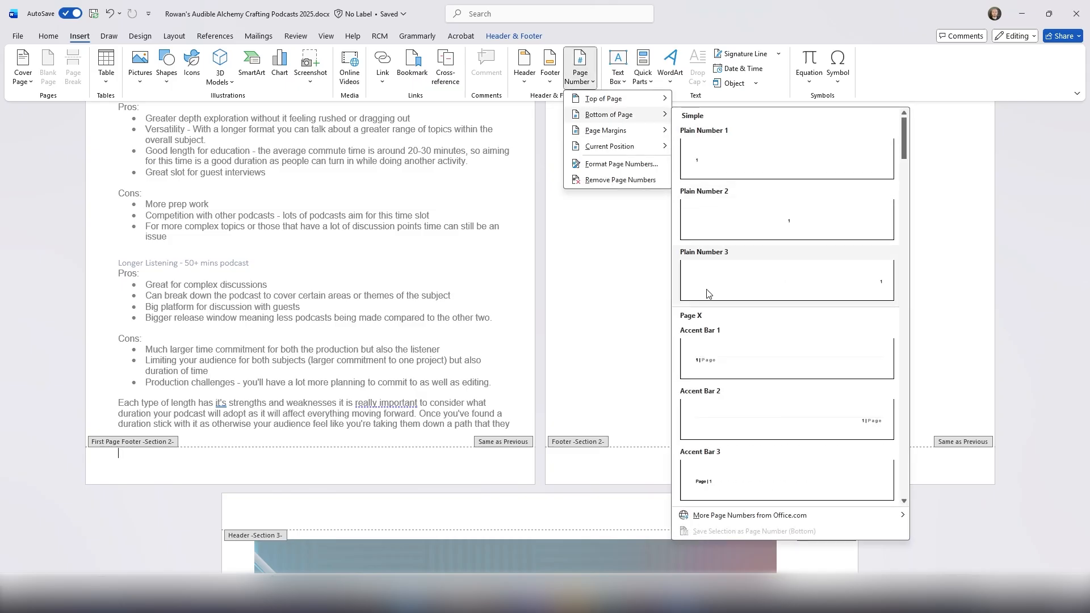
{"action": "left_click", "coordinate": [738, 415]}
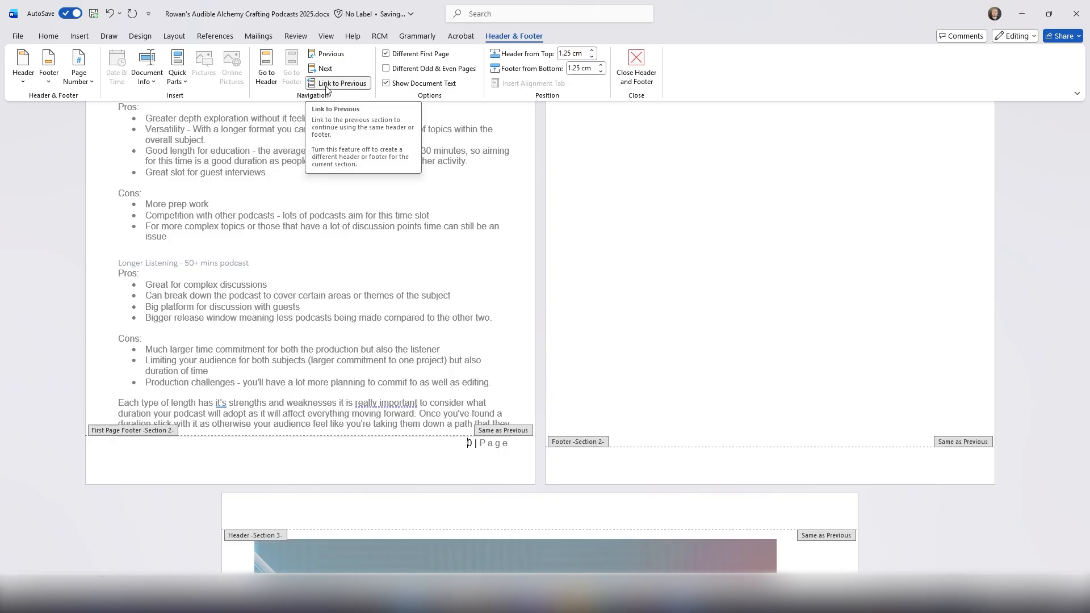
Unlink section 2's first-page footer from the previous section and check the footers of the earlier pages
{"action": "scroll", "coordinate": [418, 343], "scroll_direction": "up", "scroll_amount": 7}
{"action": "scroll", "coordinate": [743, 338], "scroll_direction": "down", "scroll_amount": 8}
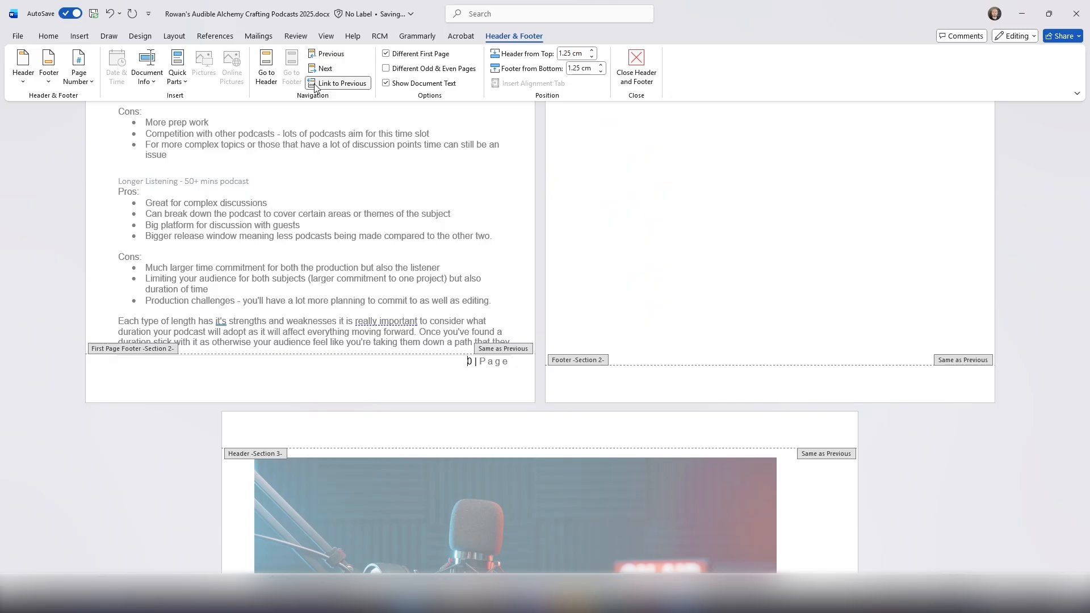
{"action": "left_click", "coordinate": [314, 84]}
{"action": "scroll", "coordinate": [658, 272], "scroll_direction": "up", "scroll_amount": 3}
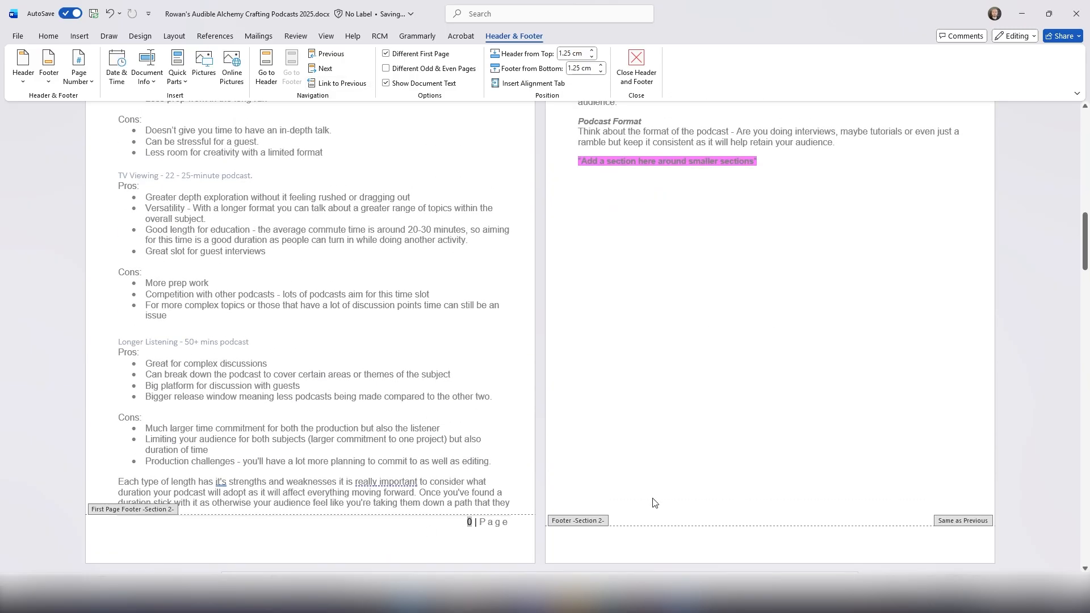
{"action": "scroll", "coordinate": [726, 492], "scroll_direction": "up", "scroll_amount": 6}
{"action": "scroll", "coordinate": [726, 493], "scroll_direction": "up", "scroll_amount": 2}
Turn off Different First Page for section 2 and unlink its footer from the previous section
{"action": "scroll", "coordinate": [596, 402], "scroll_direction": "down", "scroll_amount": 9}
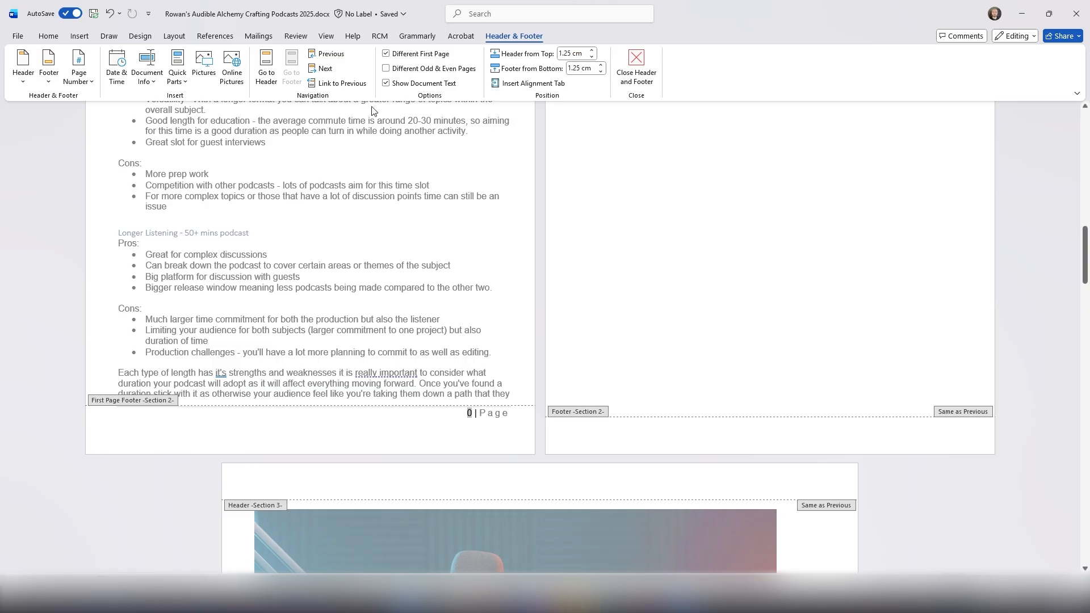
{"action": "left_click", "coordinate": [386, 54]}
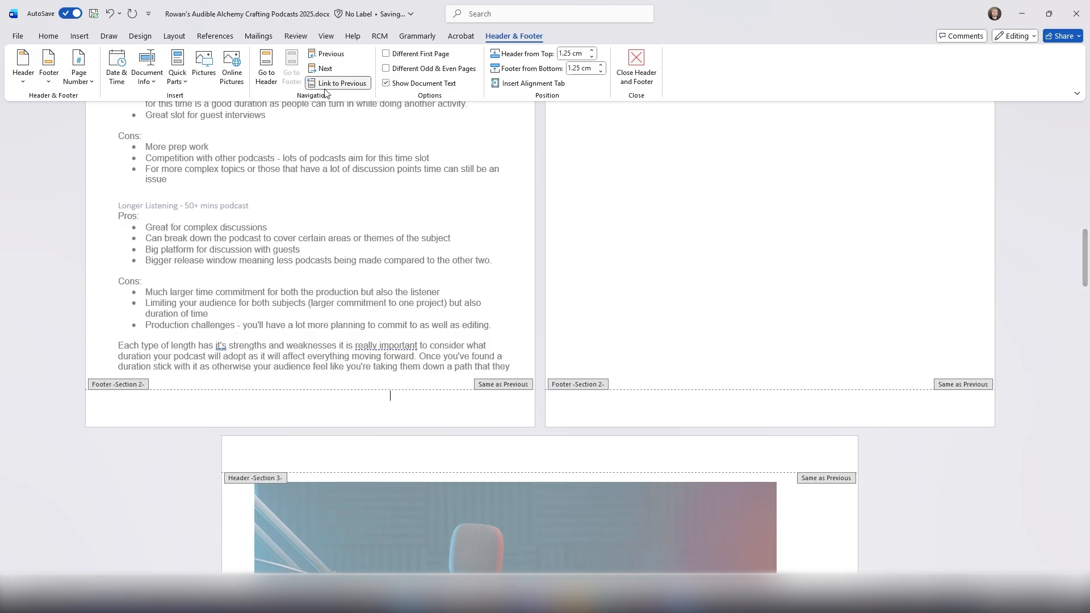
{"action": "left_click", "coordinate": [338, 83]}
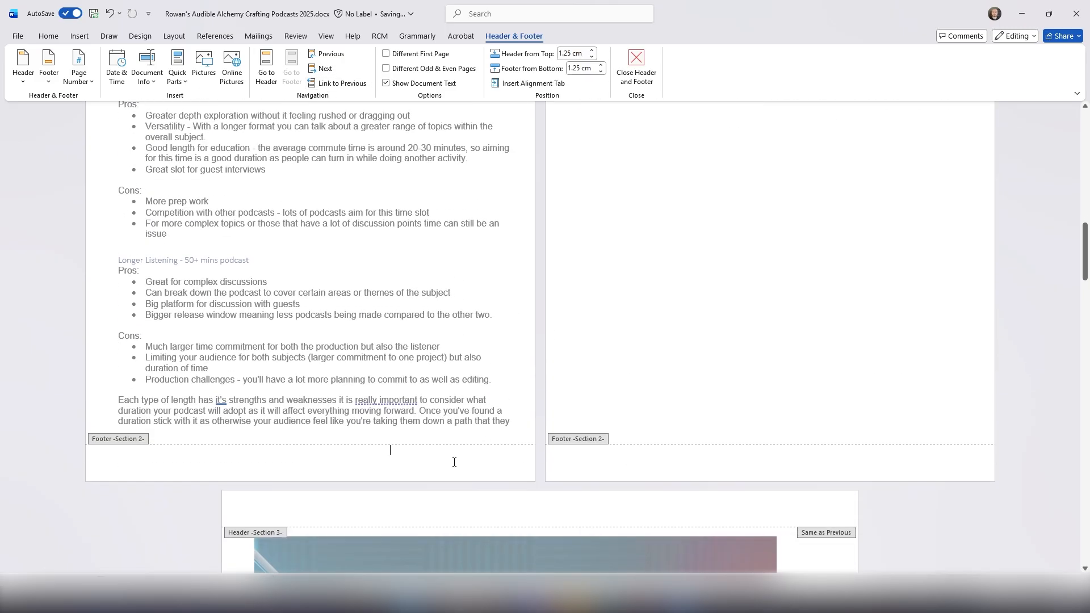
Add an Accent Bar 4 page number at the bottom of the page in section 2's footer
{"action": "left_click", "coordinate": [79, 72]}
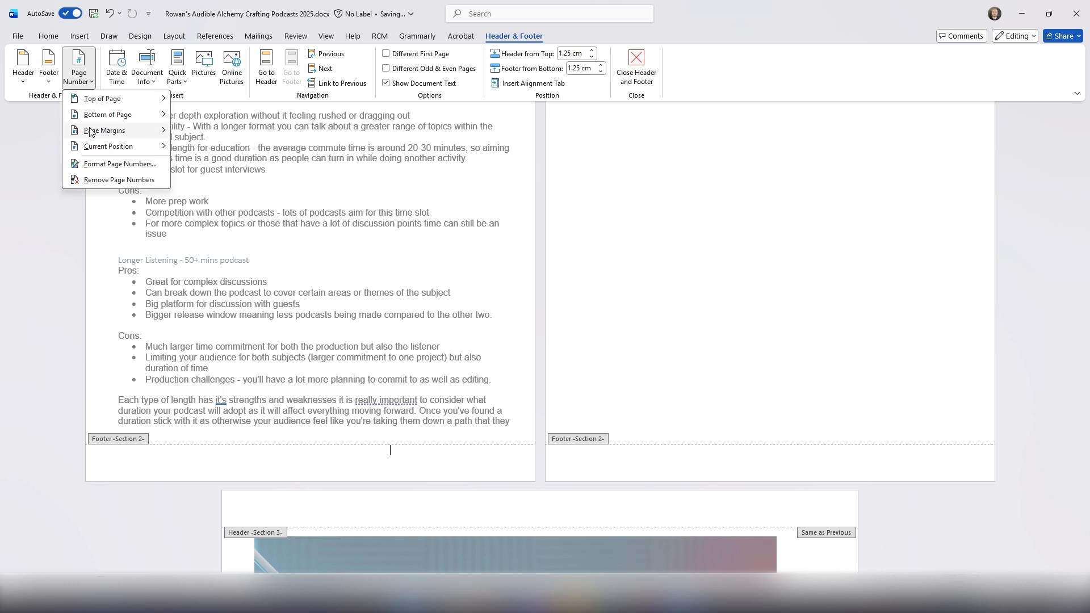
{"action": "mouse_move", "coordinate": [94, 116]}
{"action": "scroll", "coordinate": [284, 330], "scroll_direction": "down", "scroll_amount": 3}
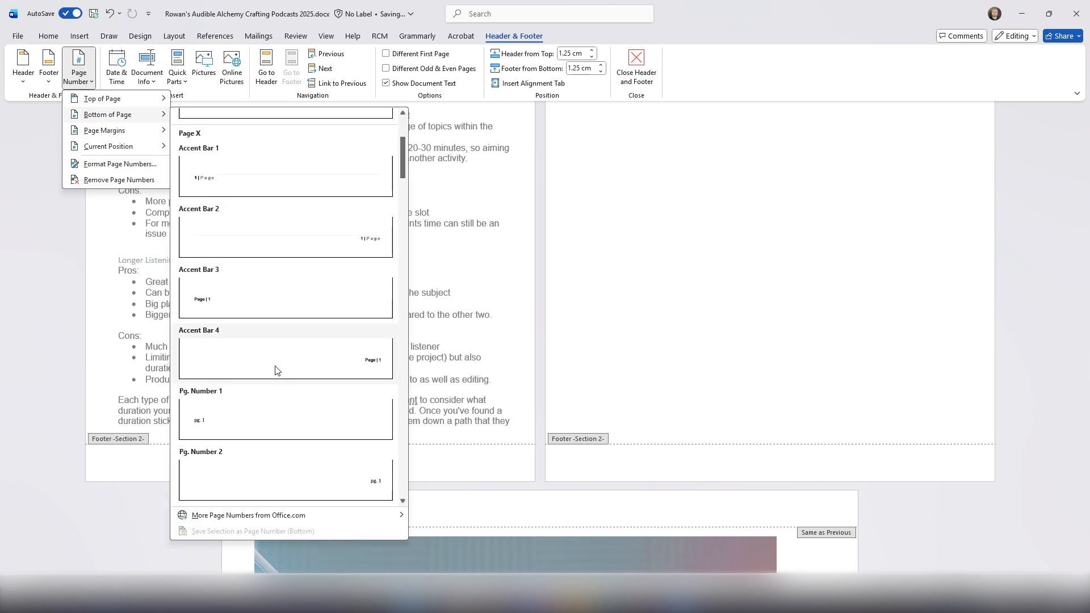
{"action": "left_click", "coordinate": [273, 358]}
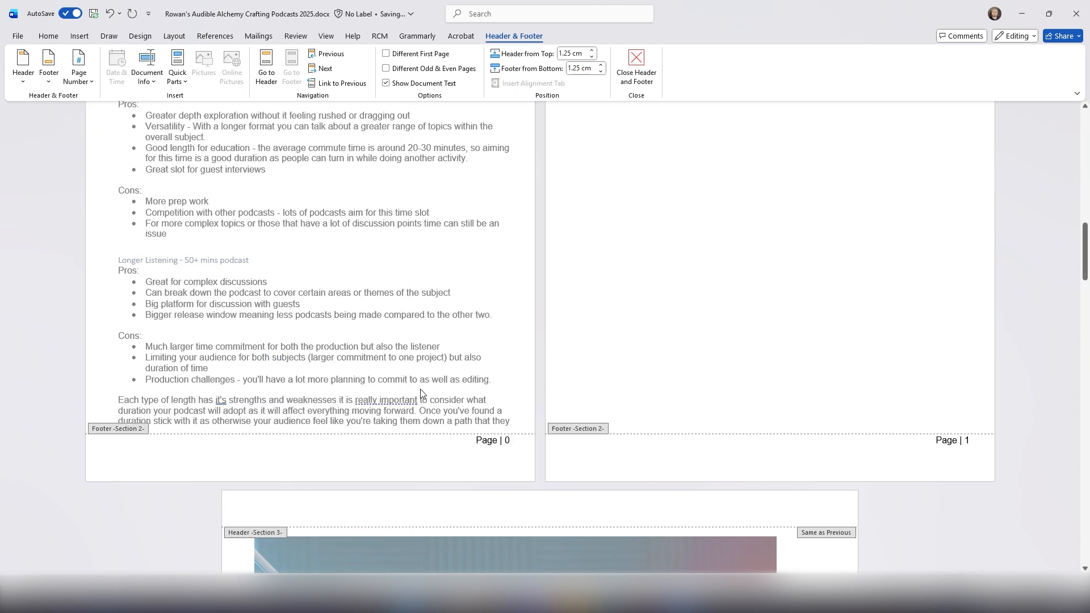
Set section 2's page numbering to start at 1
{"action": "left_click", "coordinate": [79, 79]}
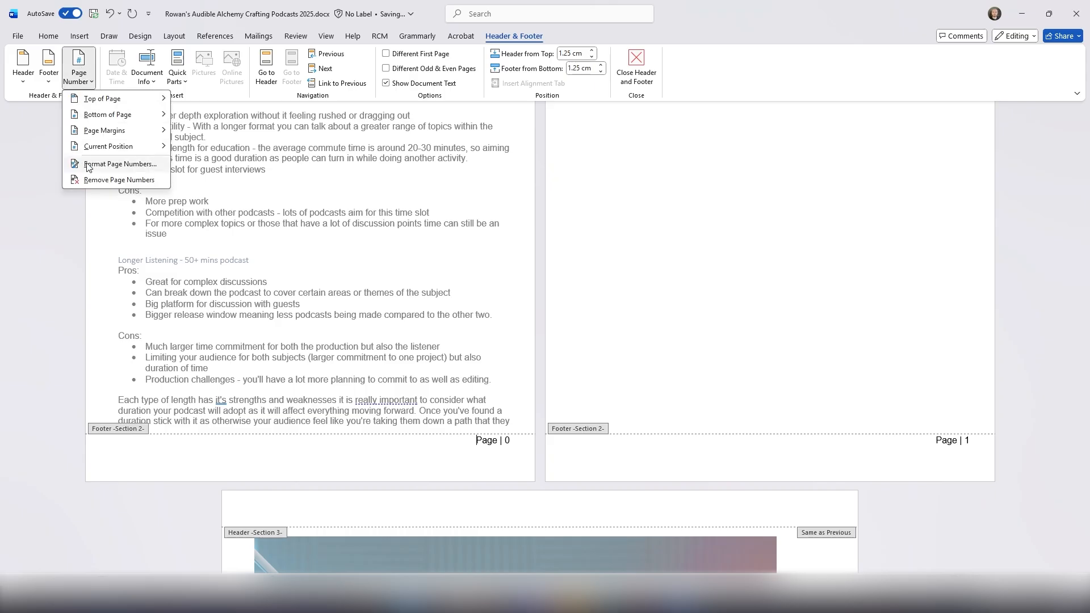
{"action": "left_click", "coordinate": [88, 166]}
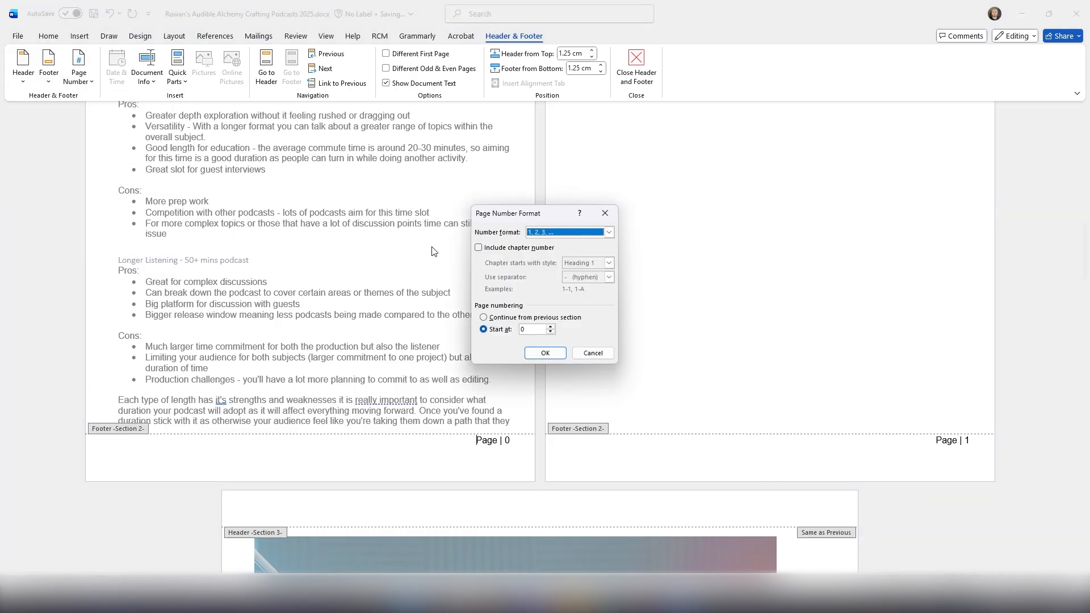
{"action": "left_click", "coordinate": [532, 329]}
{"action": "type", "text": "1"}
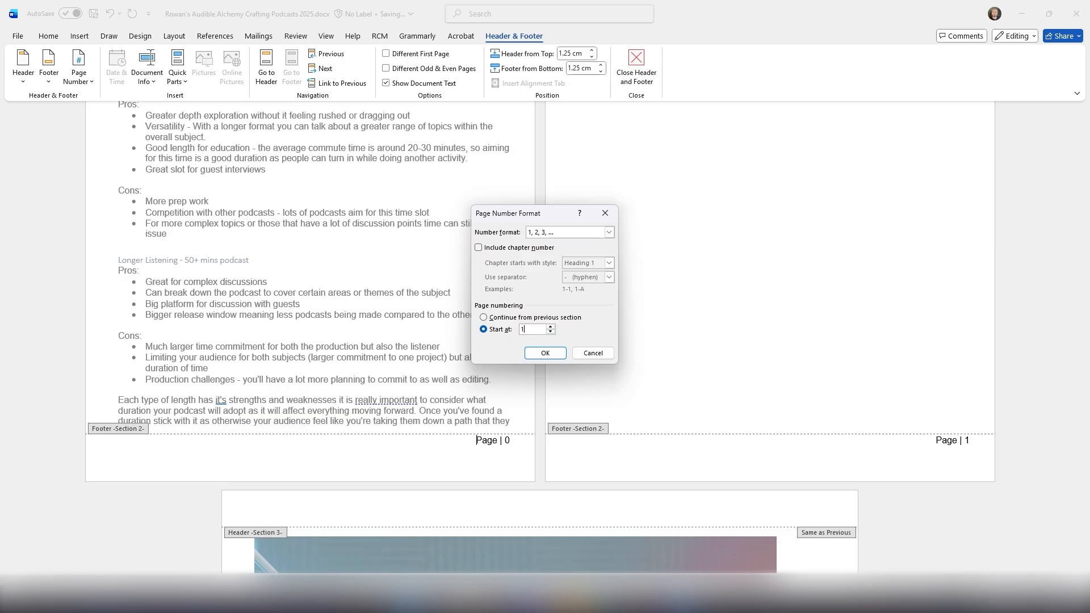
{"action": "left_click", "coordinate": [542, 353]}
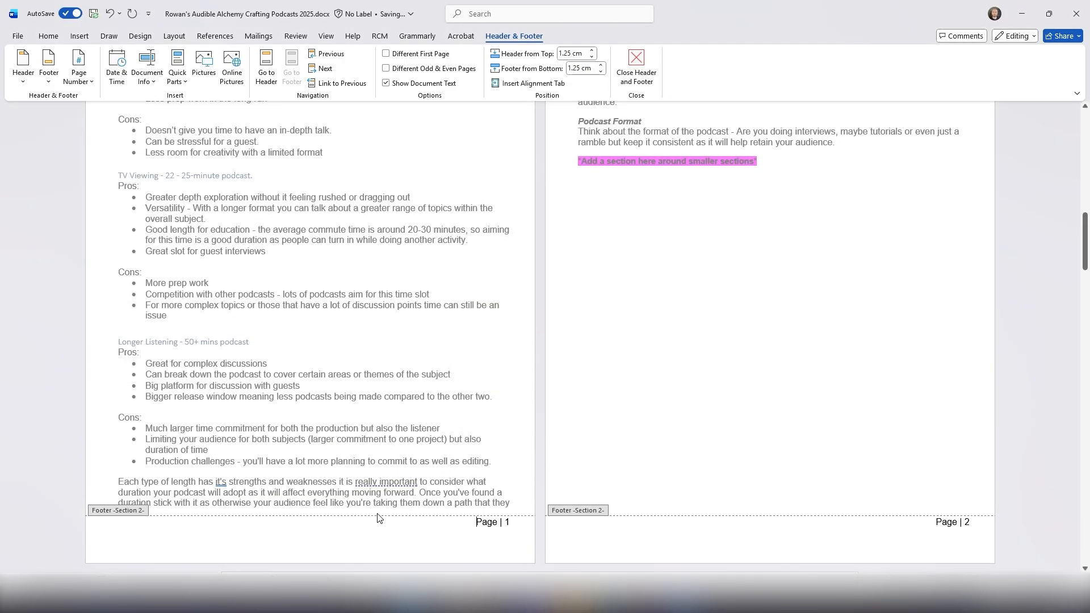
Remove the page number from section 1's first-page footer on the contents page
{"action": "scroll", "coordinate": [478, 521], "scroll_direction": "up", "scroll_amount": 5}
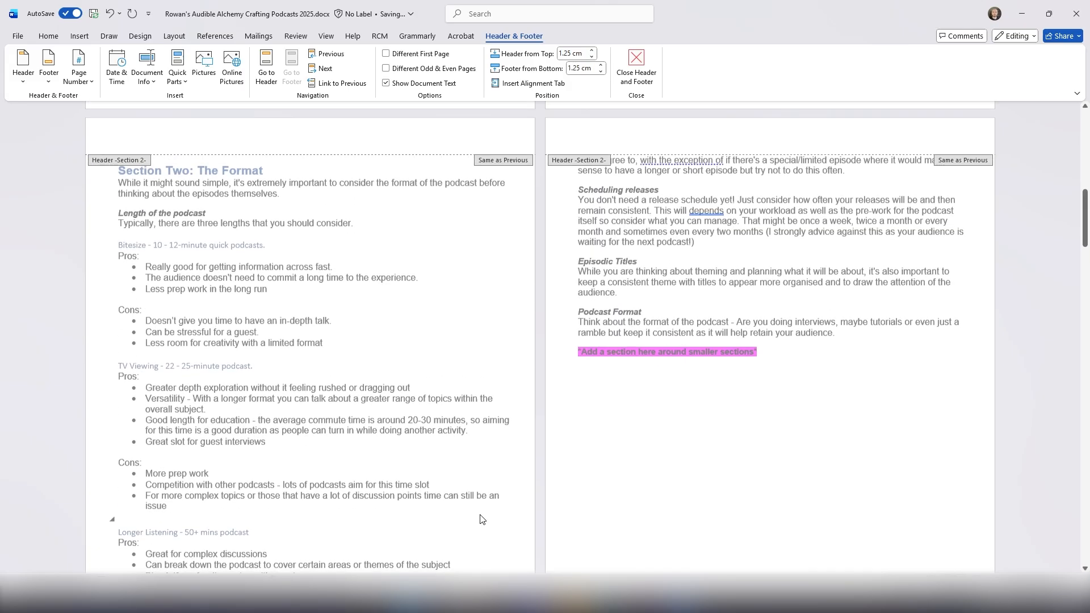
{"action": "scroll", "coordinate": [426, 326], "scroll_direction": "up", "scroll_amount": 3}
{"action": "double_click", "coordinate": [458, 361]}
{"action": "double_click", "coordinate": [436, 356]}
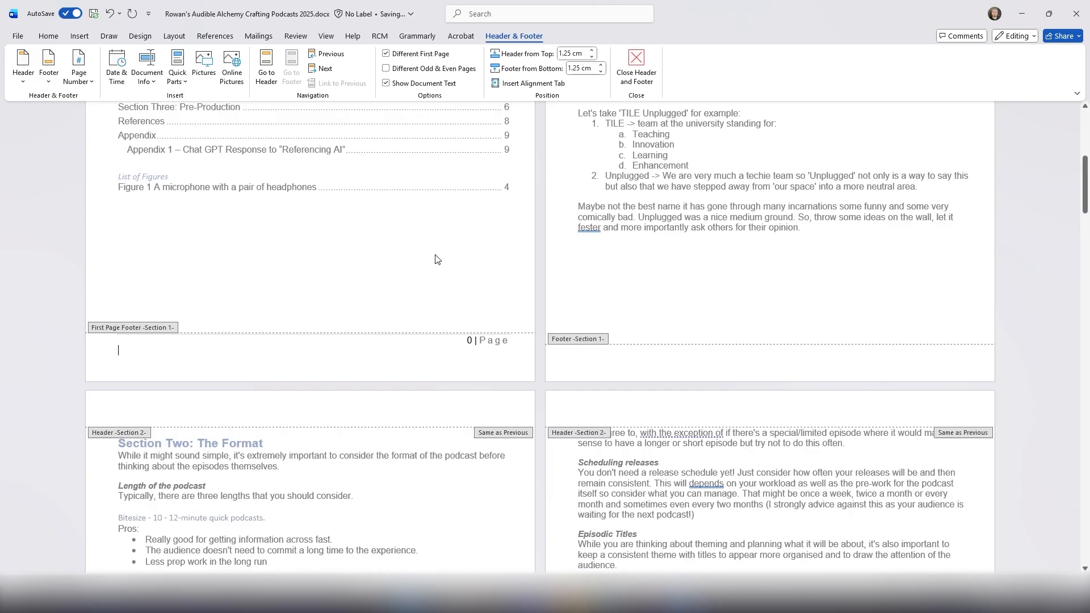
{"action": "left_click", "coordinate": [79, 68]}
{"action": "left_click", "coordinate": [105, 181]}
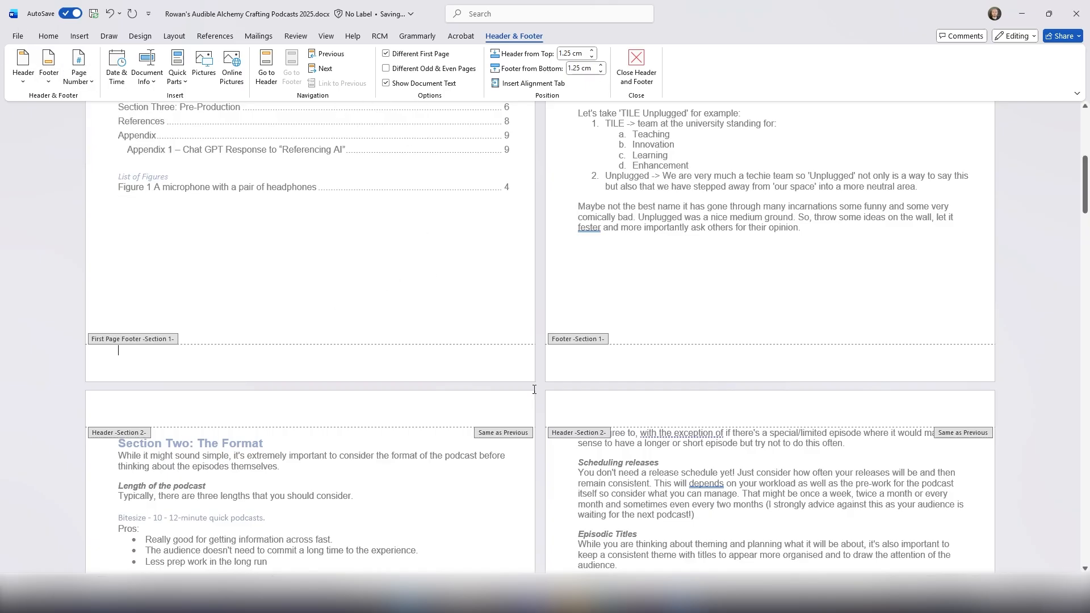
Examine the footer page numbers from section 1 through section 4, including the landscape picture page
{"action": "scroll", "coordinate": [589, 409], "scroll_direction": "down", "scroll_amount": 15}
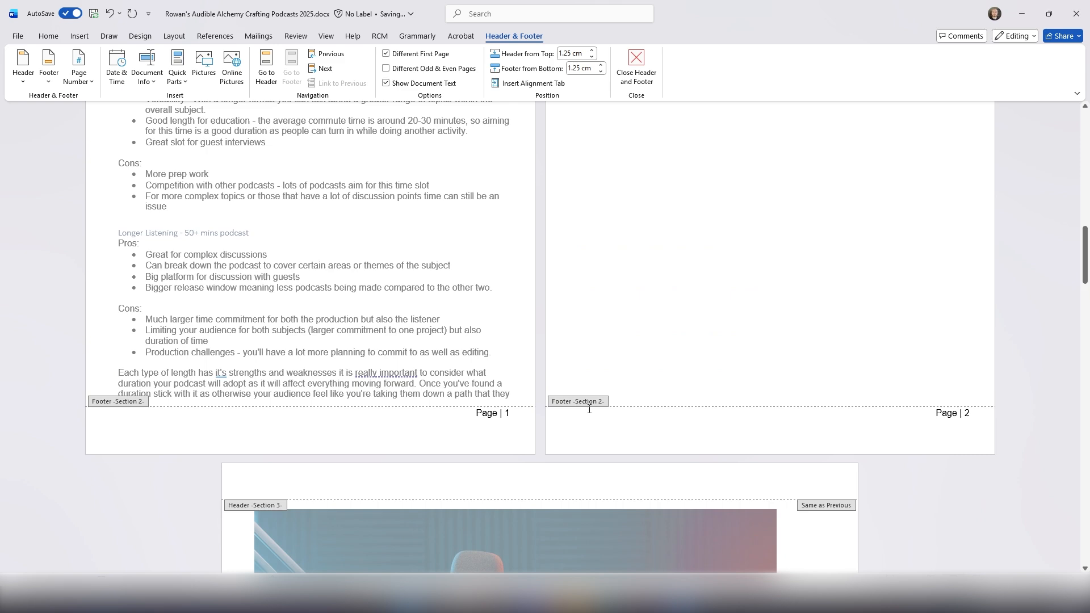
{"action": "scroll", "coordinate": [549, 374], "scroll_direction": "up", "scroll_amount": 15}
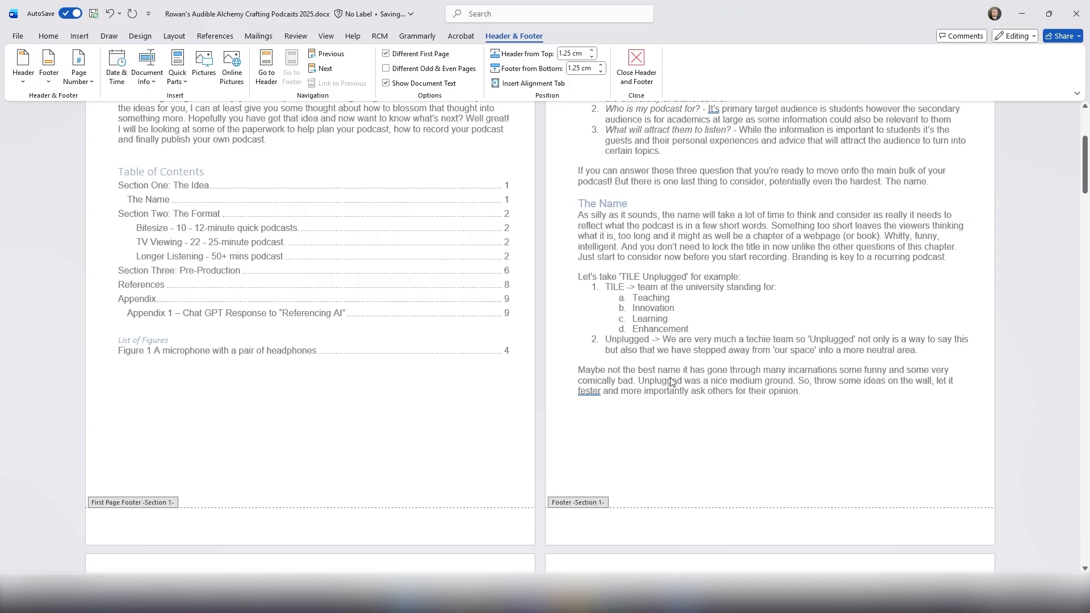
{"action": "scroll", "coordinate": [699, 355], "scroll_direction": "down", "scroll_amount": 15}
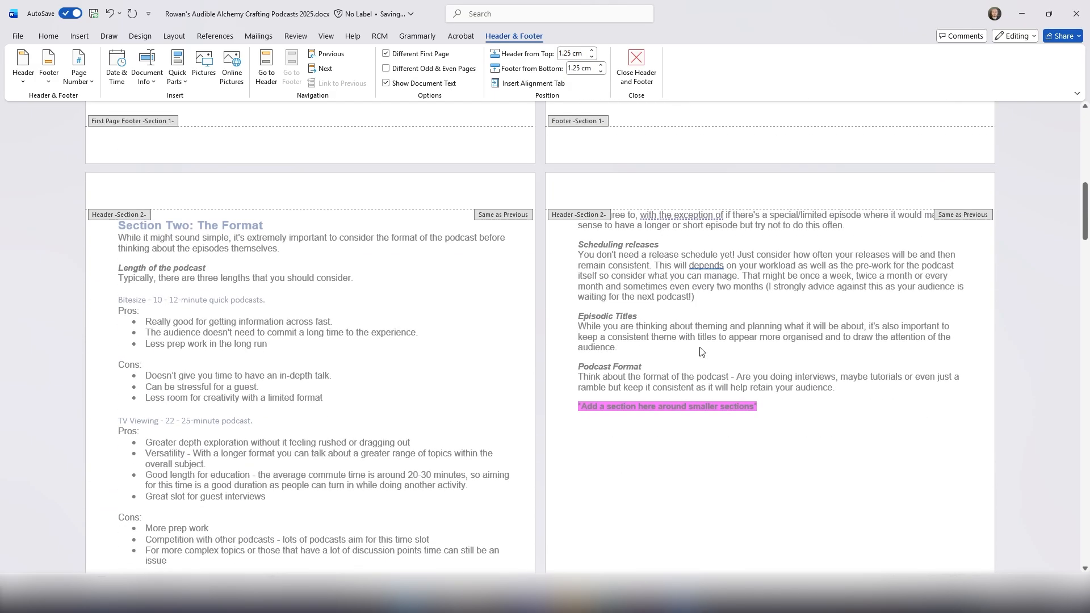
{"action": "scroll", "coordinate": [700, 351], "scroll_direction": "down", "scroll_amount": 10}
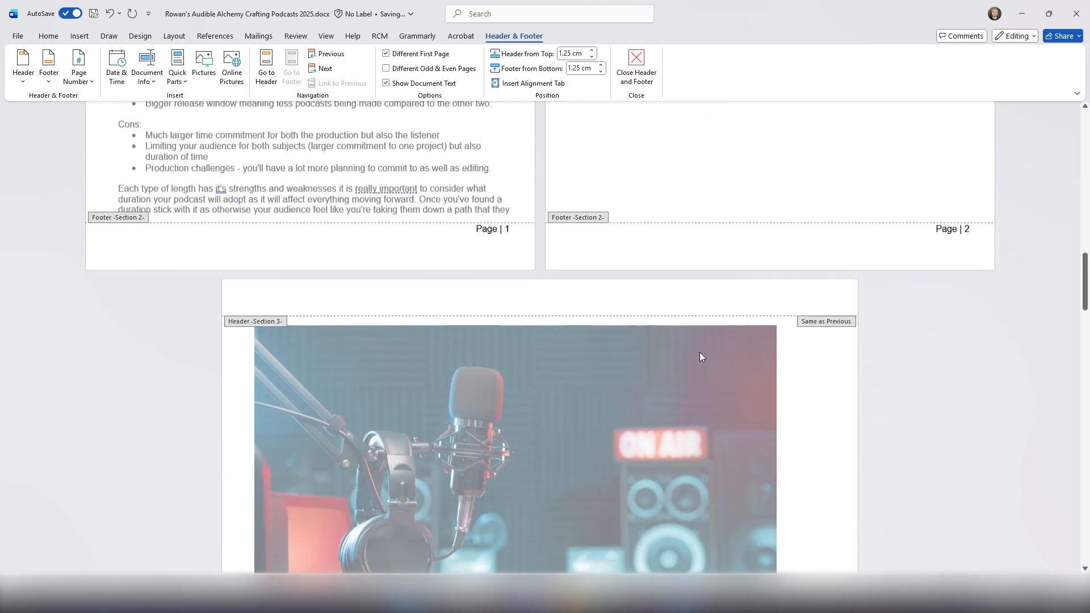
{"action": "scroll", "coordinate": [699, 353], "scroll_direction": "down", "scroll_amount": 2}
{"action": "scroll", "coordinate": [700, 356], "scroll_direction": "up", "scroll_amount": 2}
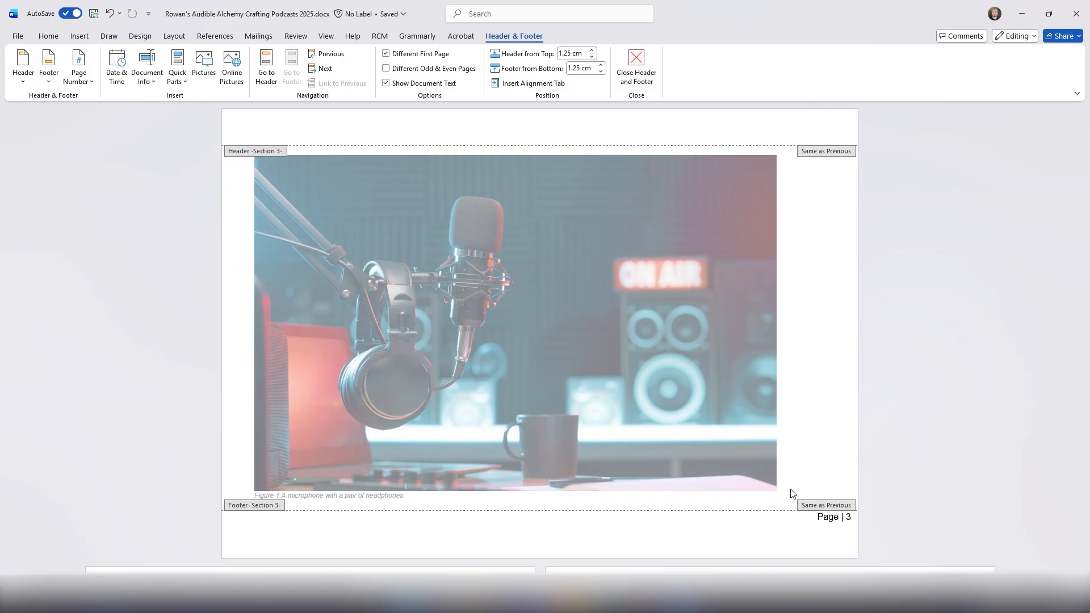
{"action": "scroll", "coordinate": [637, 553], "scroll_direction": "up", "scroll_amount": 4}
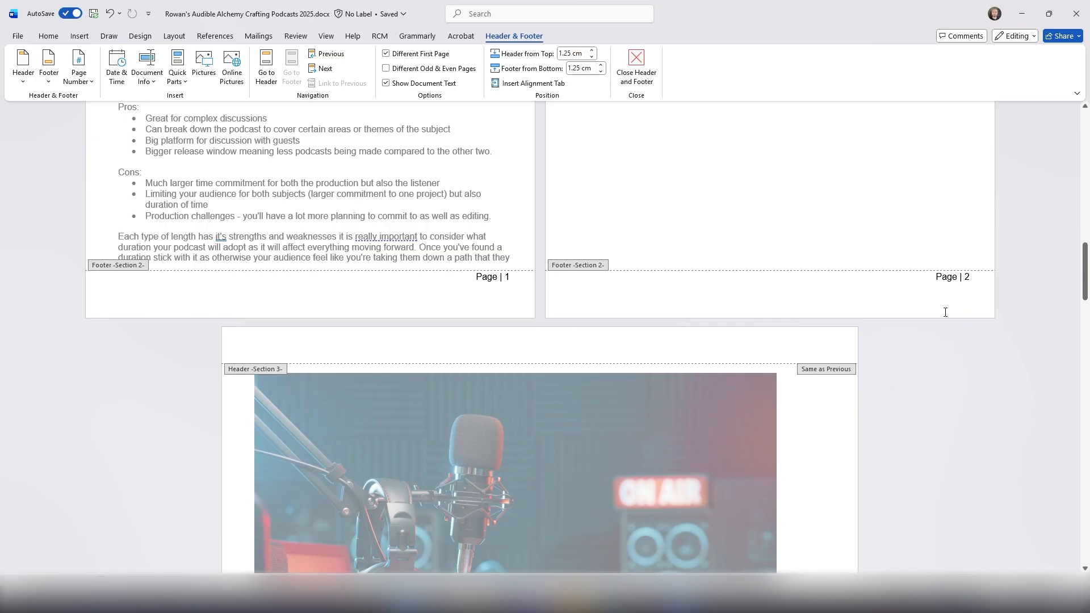
{"action": "scroll", "coordinate": [912, 364], "scroll_direction": "down", "scroll_amount": 15}
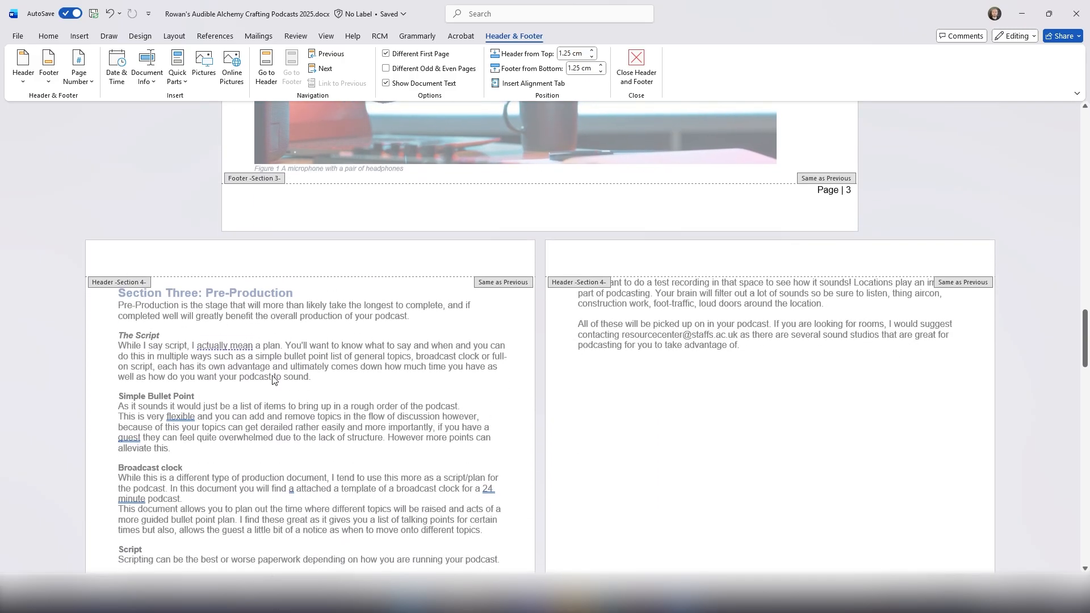
{"action": "scroll", "coordinate": [385, 366], "scroll_direction": "down", "scroll_amount": 4}
{"action": "scroll", "coordinate": [384, 366], "scroll_direction": "down", "scroll_amount": 2}
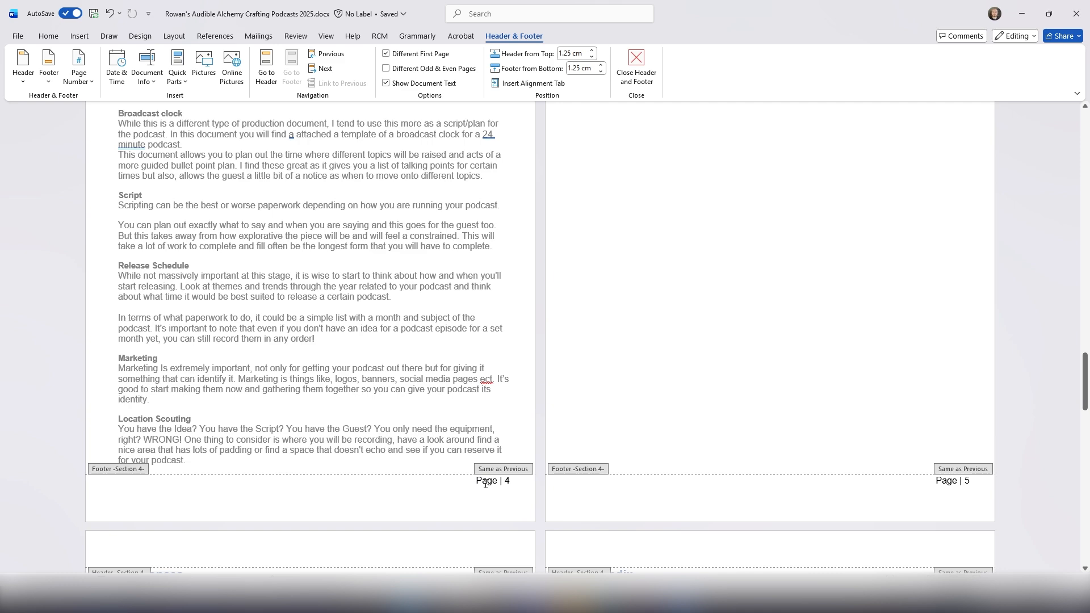
{"action": "scroll", "coordinate": [487, 478], "scroll_direction": "up", "scroll_amount": 16}
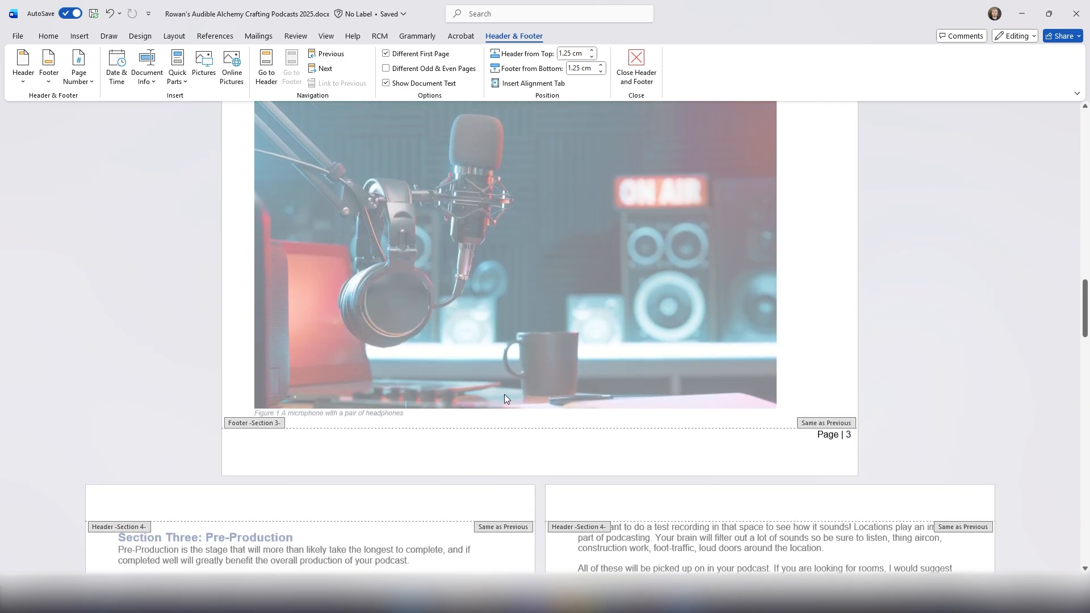
{"action": "scroll", "coordinate": [504, 394], "scroll_direction": "up", "scroll_amount": 10}
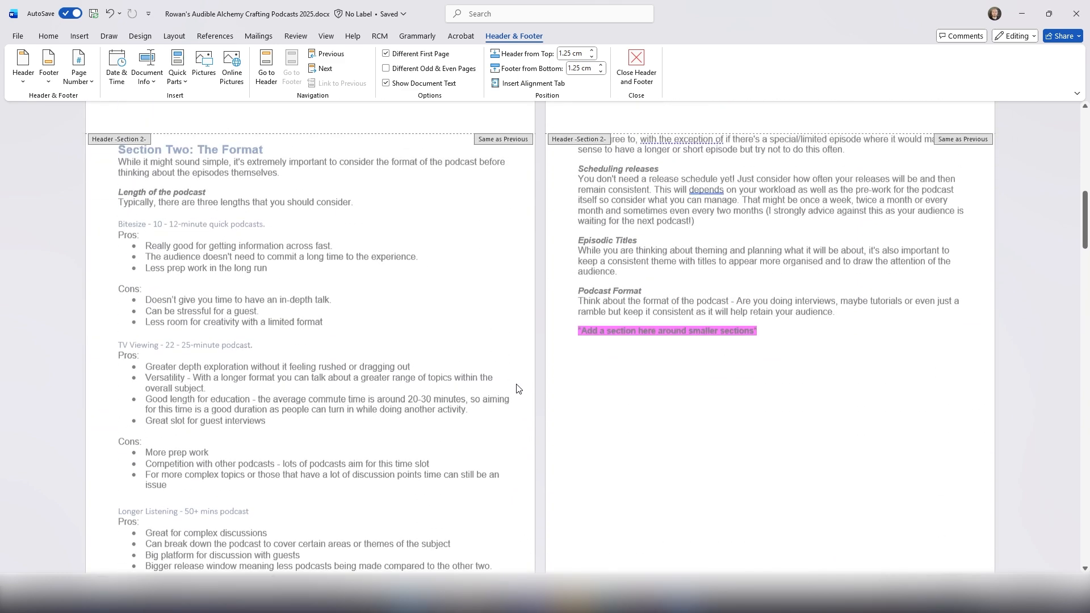
{"action": "scroll", "coordinate": [516, 388], "scroll_direction": "up", "scroll_amount": 7}
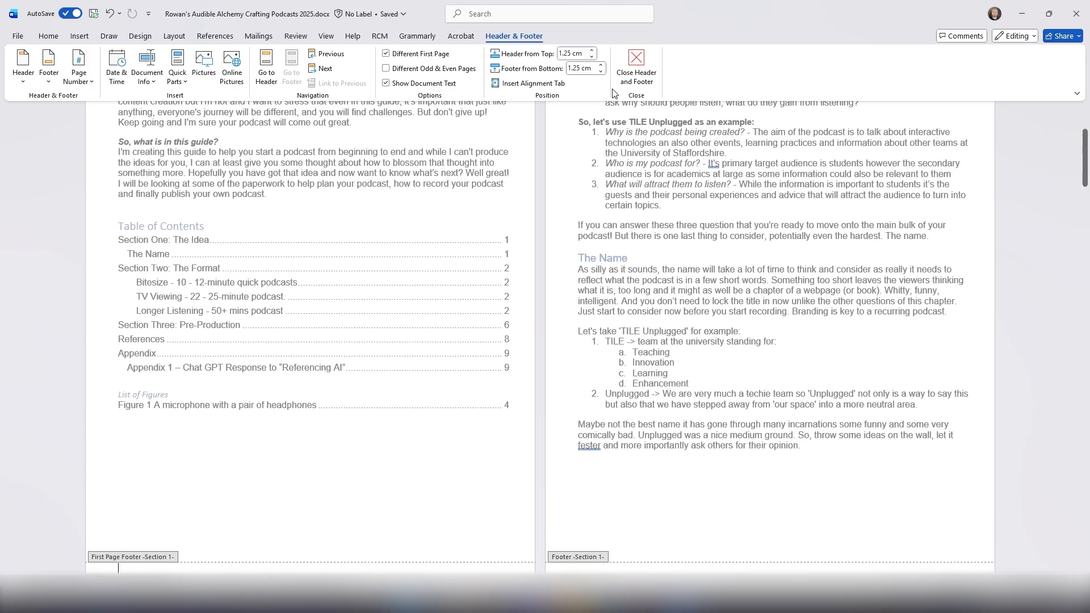
Close footer editing and update the entire table of contents
{"action": "left_click", "coordinate": [637, 67]}
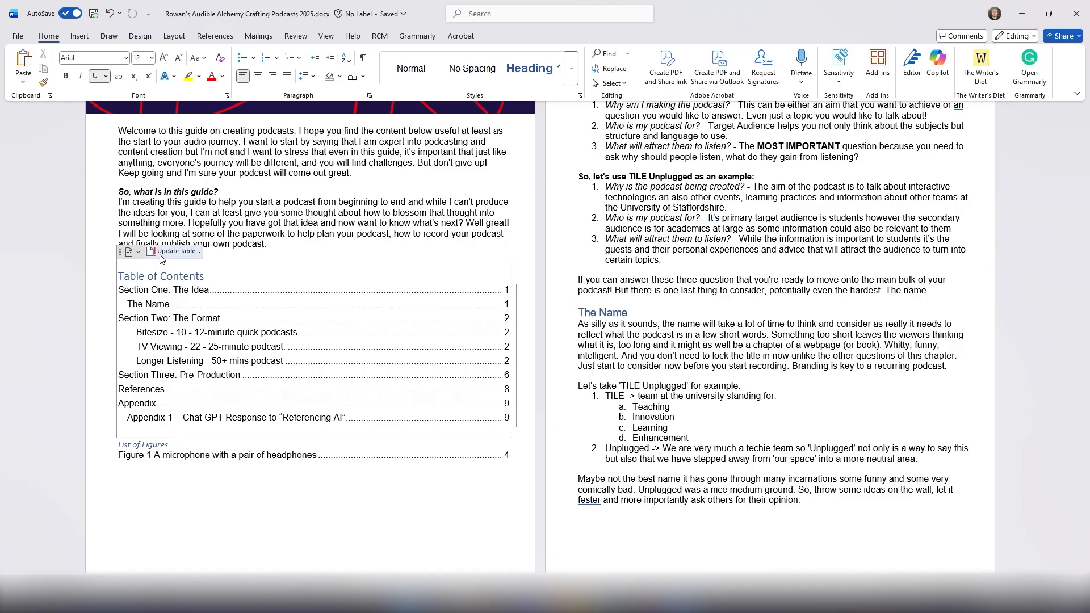
{"action": "left_click", "coordinate": [161, 255]}
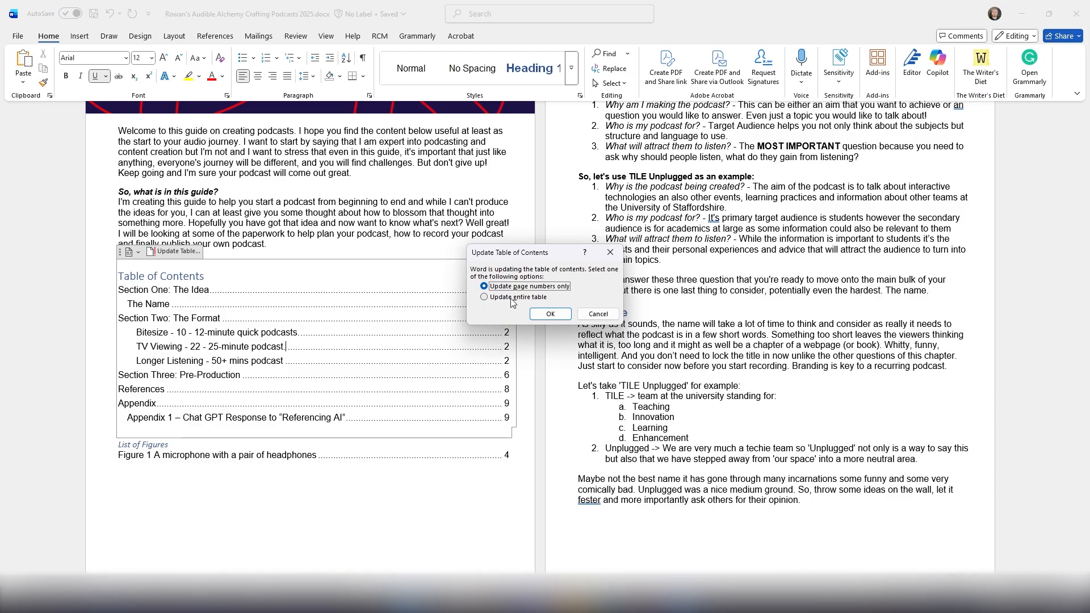
{"action": "left_click", "coordinate": [486, 296]}
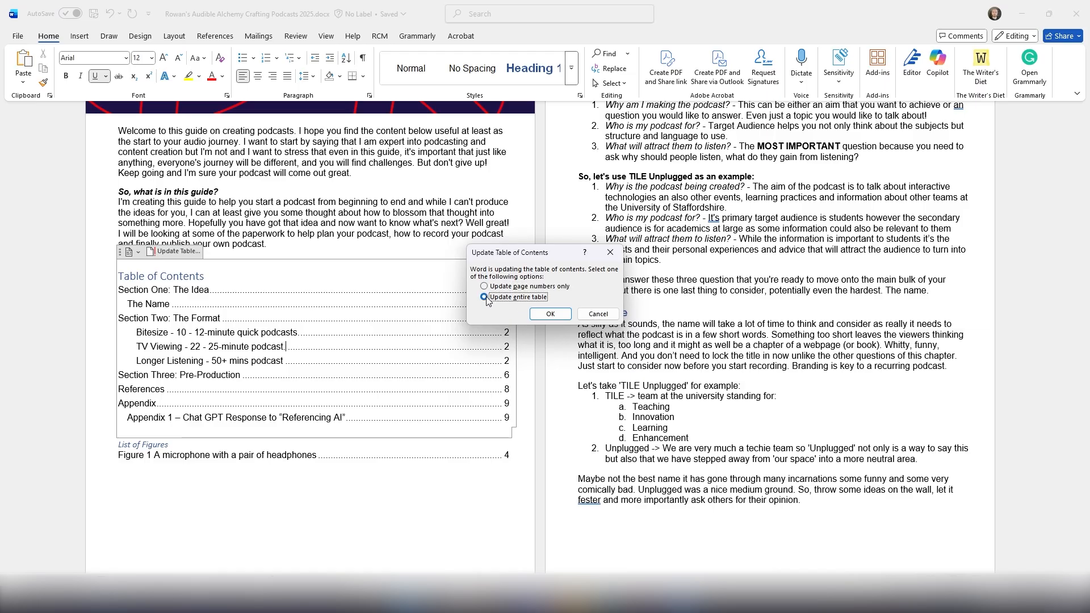
{"action": "left_click", "coordinate": [548, 314]}
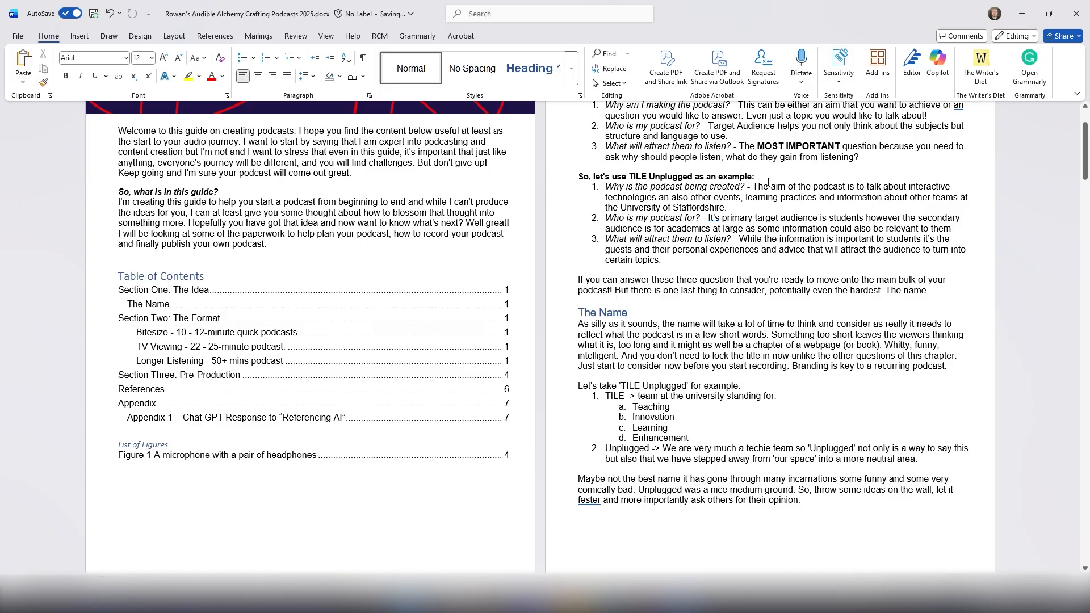
Show the formatting marks and delete the page break below the List of Figures
{"action": "scroll", "coordinate": [714, 216], "scroll_direction": "down", "scroll_amount": 2}
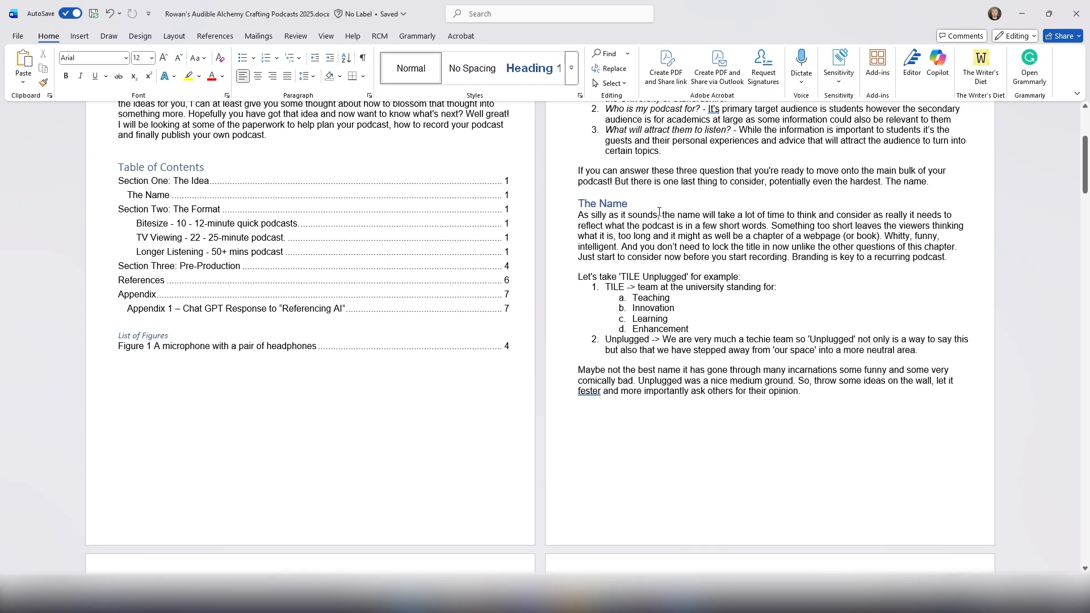
{"action": "scroll", "coordinate": [658, 212], "scroll_direction": "up", "scroll_amount": 4}
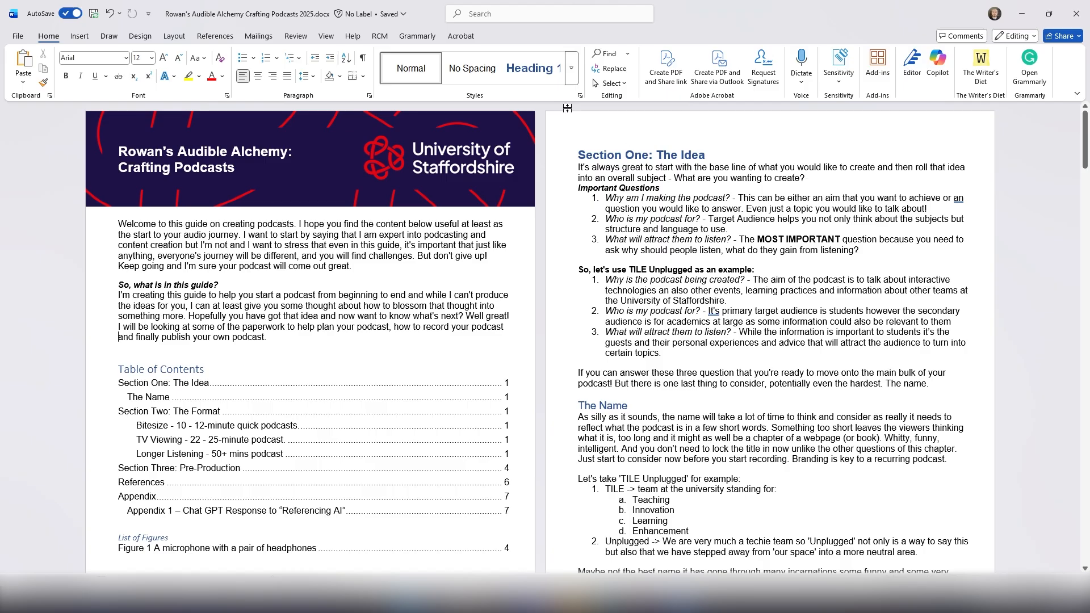
{"action": "scroll", "coordinate": [488, 286], "scroll_direction": "down", "scroll_amount": 5}
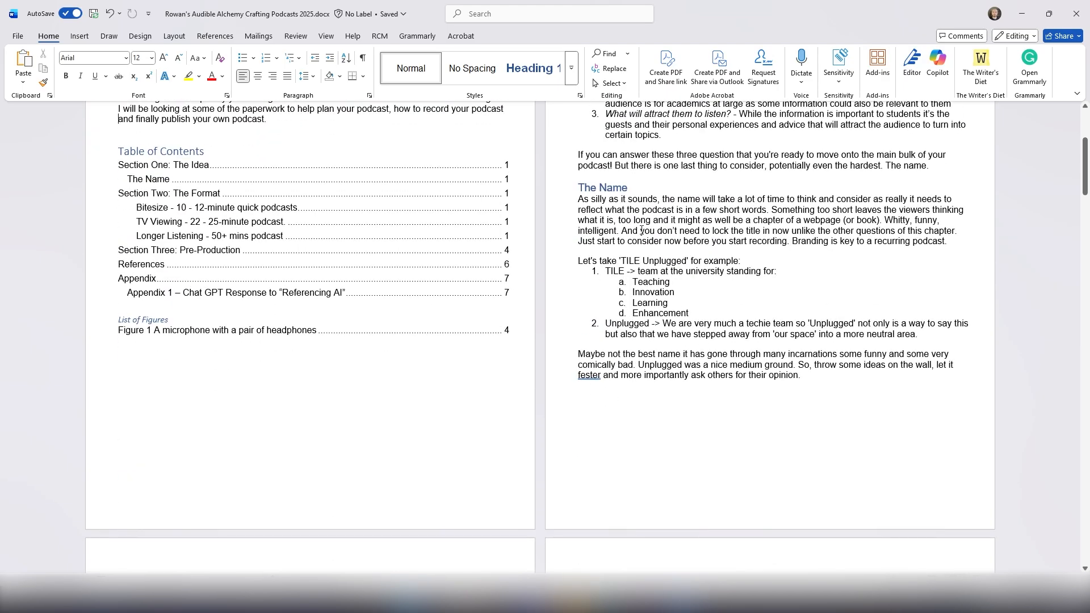
{"action": "scroll", "coordinate": [641, 230], "scroll_direction": "up", "scroll_amount": 5}
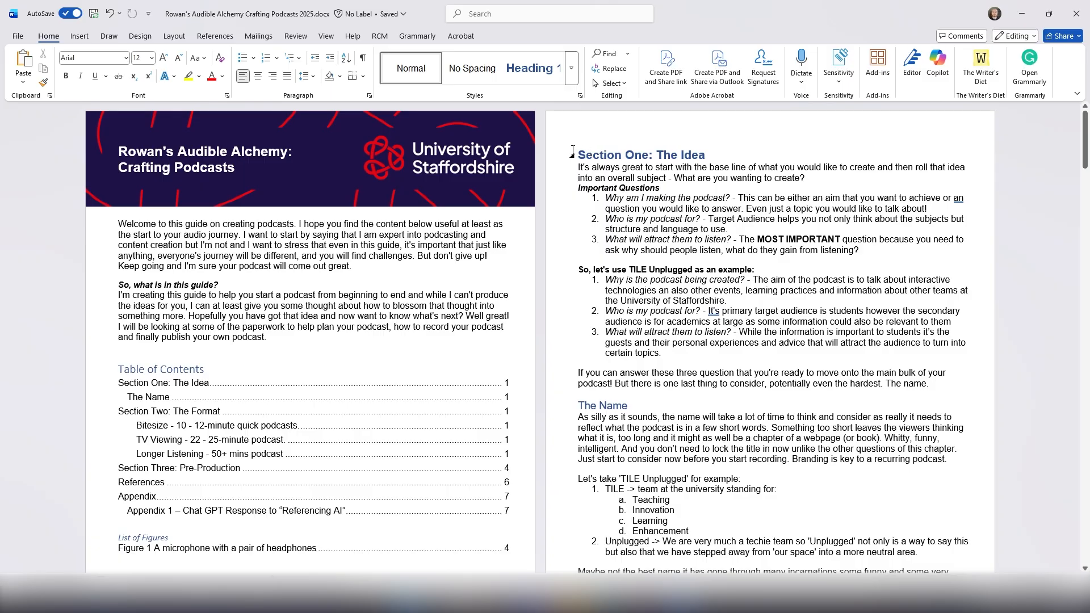
{"action": "key", "text": "ctrl+shift+8"}
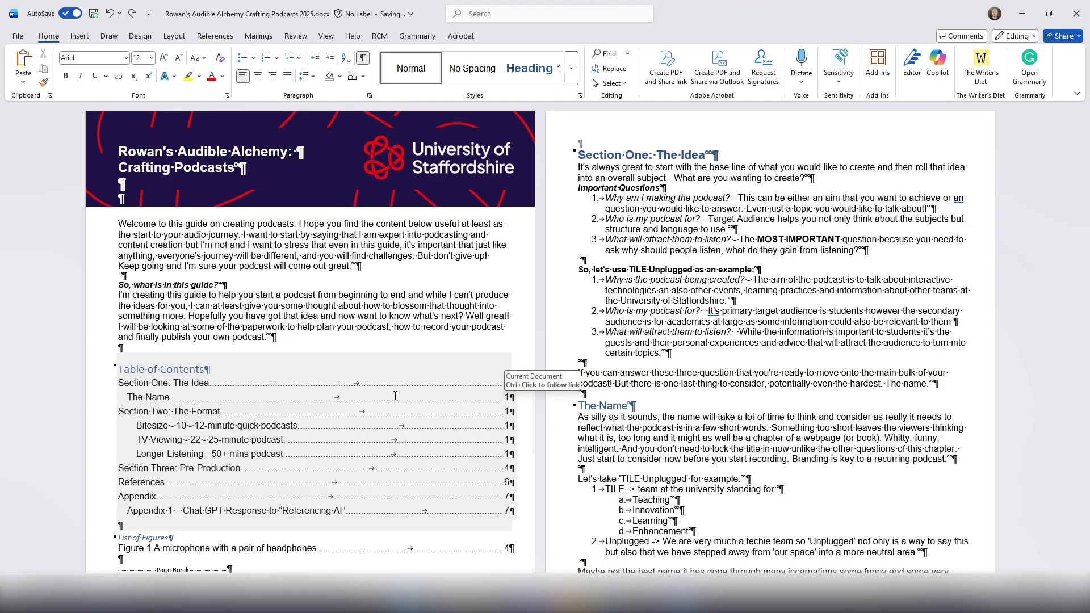
{"action": "scroll", "coordinate": [395, 395], "scroll_direction": "down", "scroll_amount": 3}
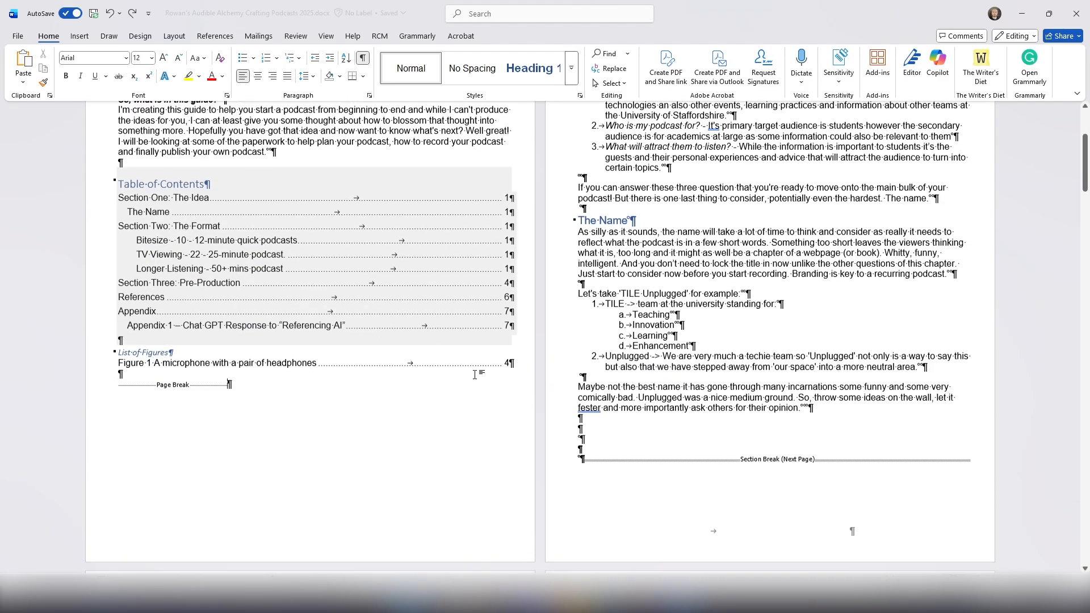
{"action": "left_click", "coordinate": [261, 409]}
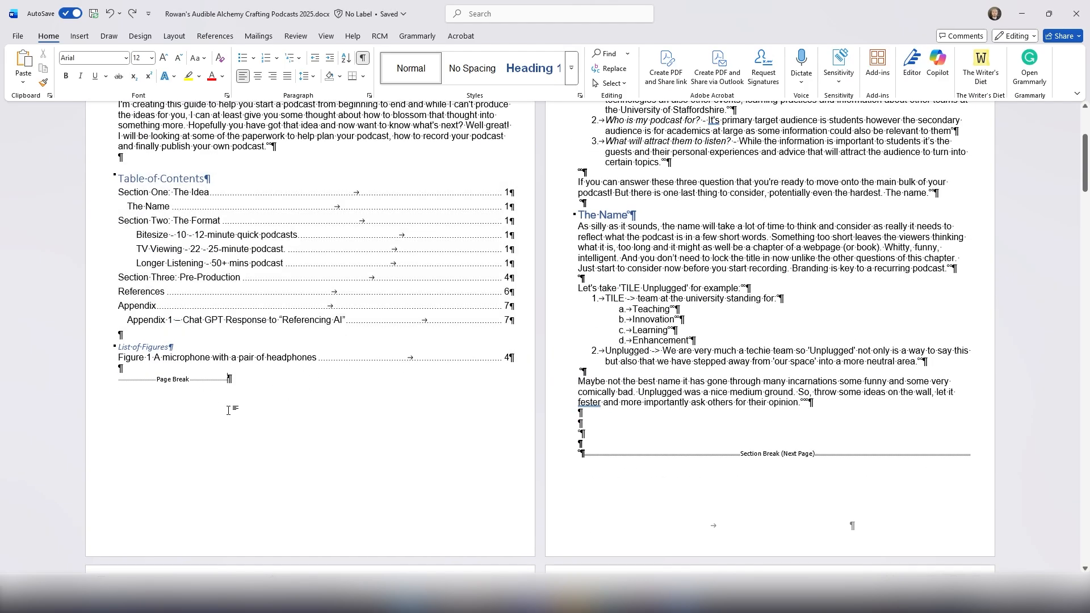
{"action": "key", "text": "BackSpace"}
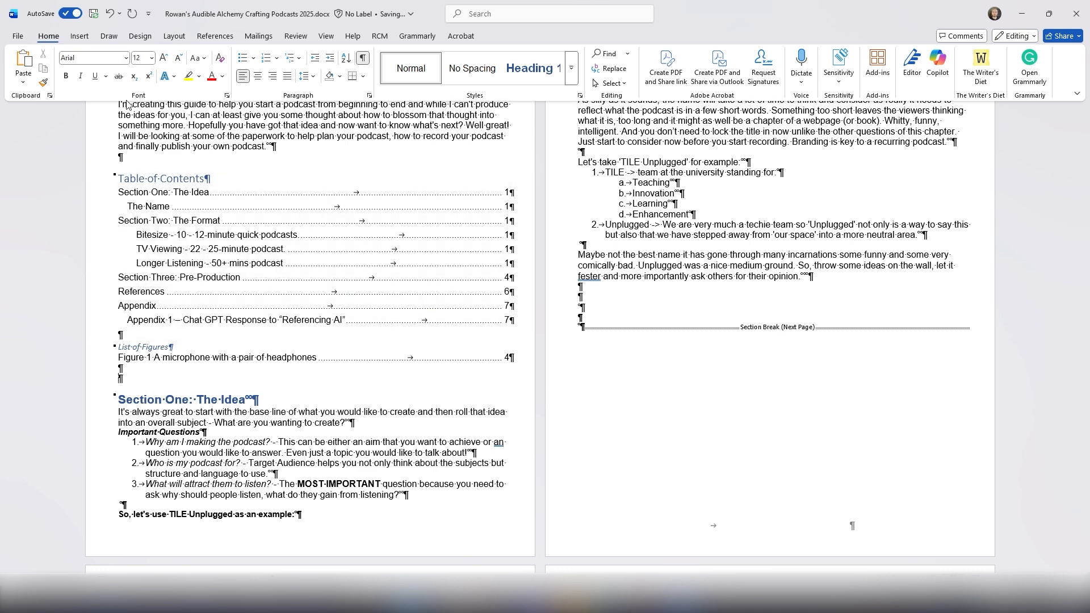
Insert a Next Page section break below the List of Figures
{"action": "left_click", "coordinate": [176, 36]}
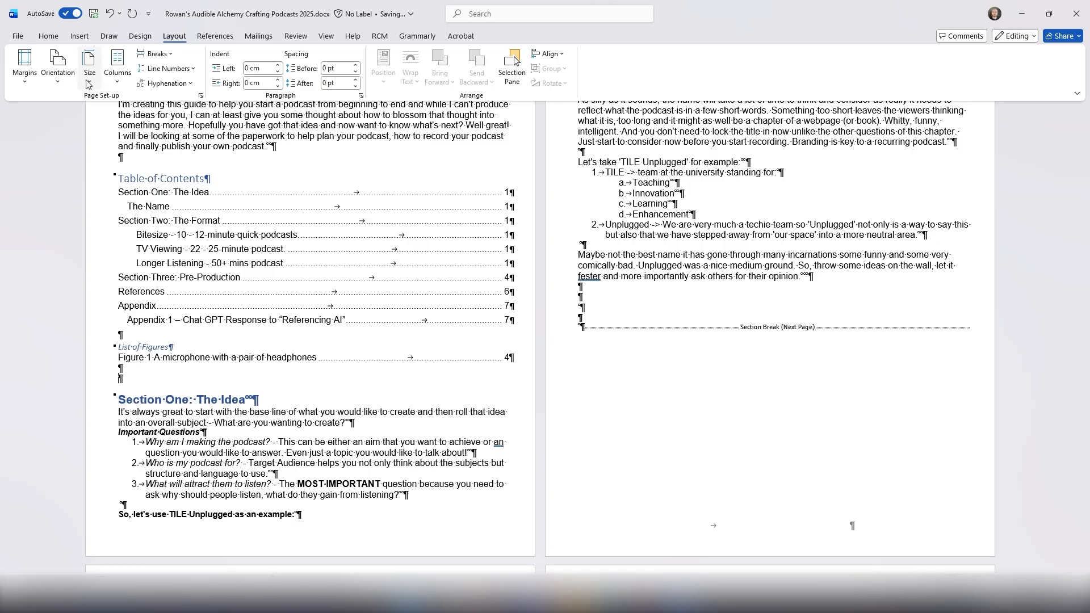
{"action": "left_click", "coordinate": [143, 55]}
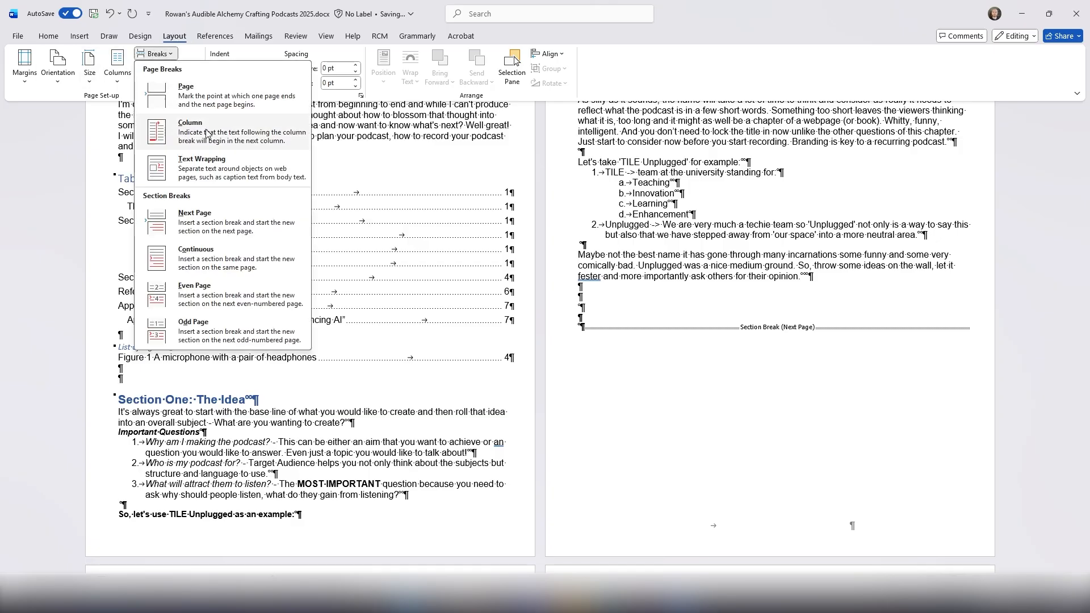
{"action": "left_click", "coordinate": [164, 219]}
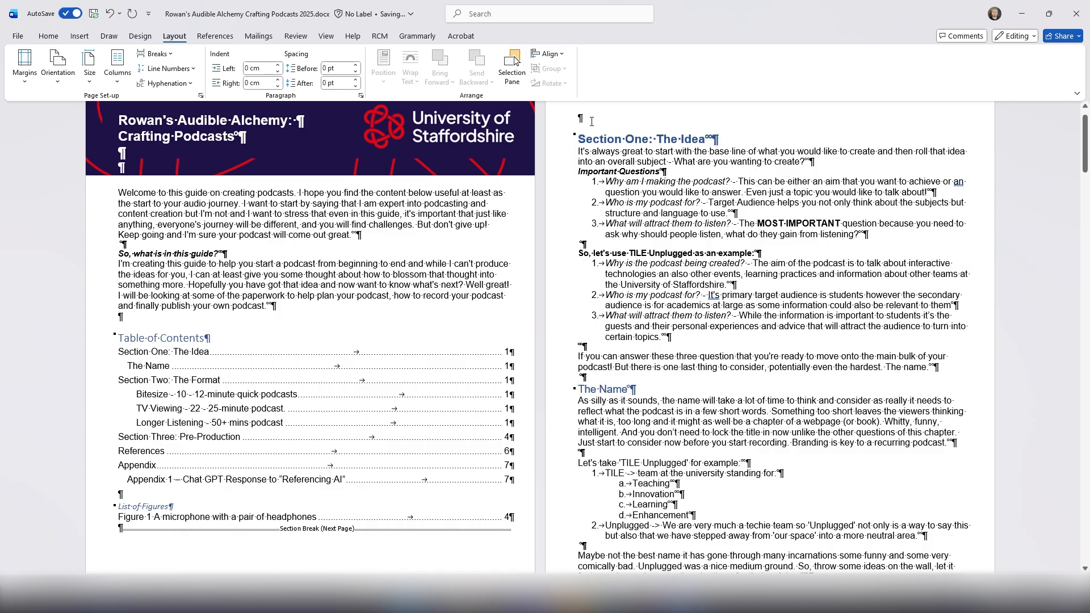
Delete the empty paragraph above the "Section One: The Idea" heading and hide the formatting marks
{"action": "left_click", "coordinate": [579, 137]}
{"action": "key", "text": "BackSpace"}
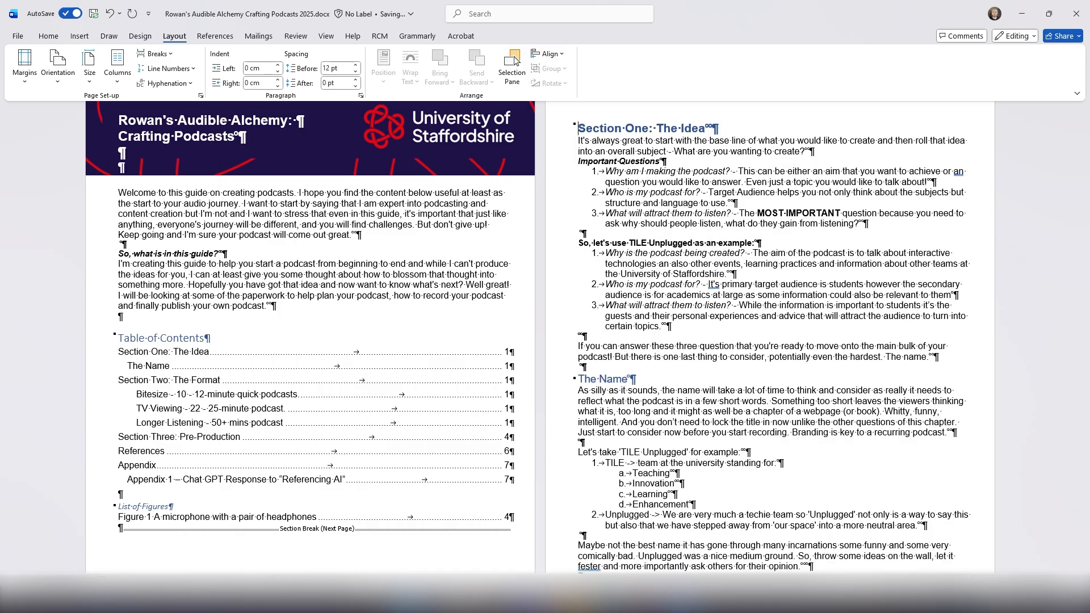
{"action": "left_click", "coordinate": [57, 38]}
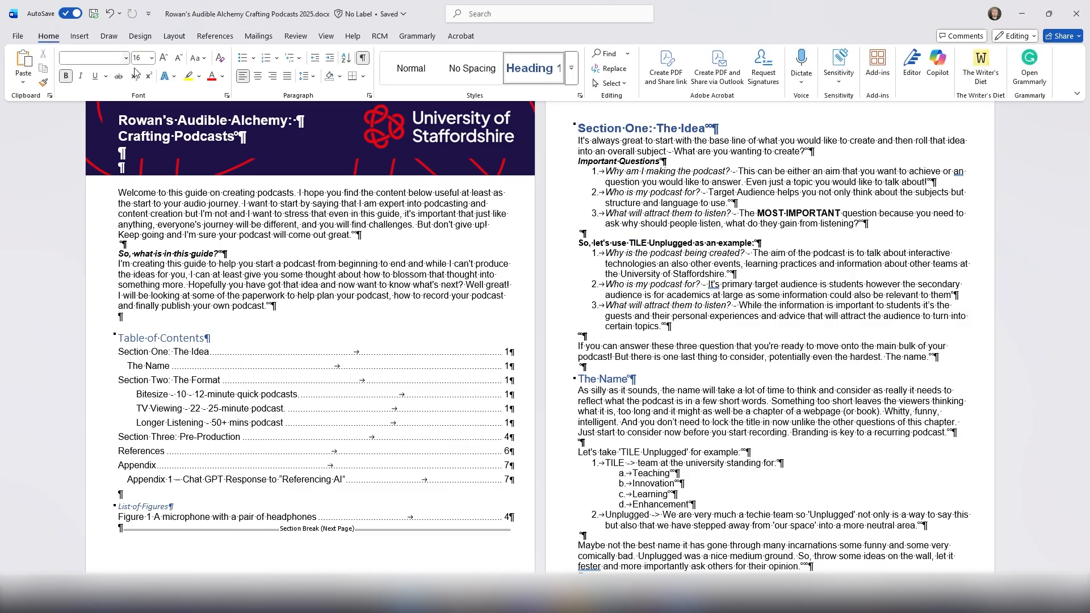
{"action": "left_click", "coordinate": [363, 57]}
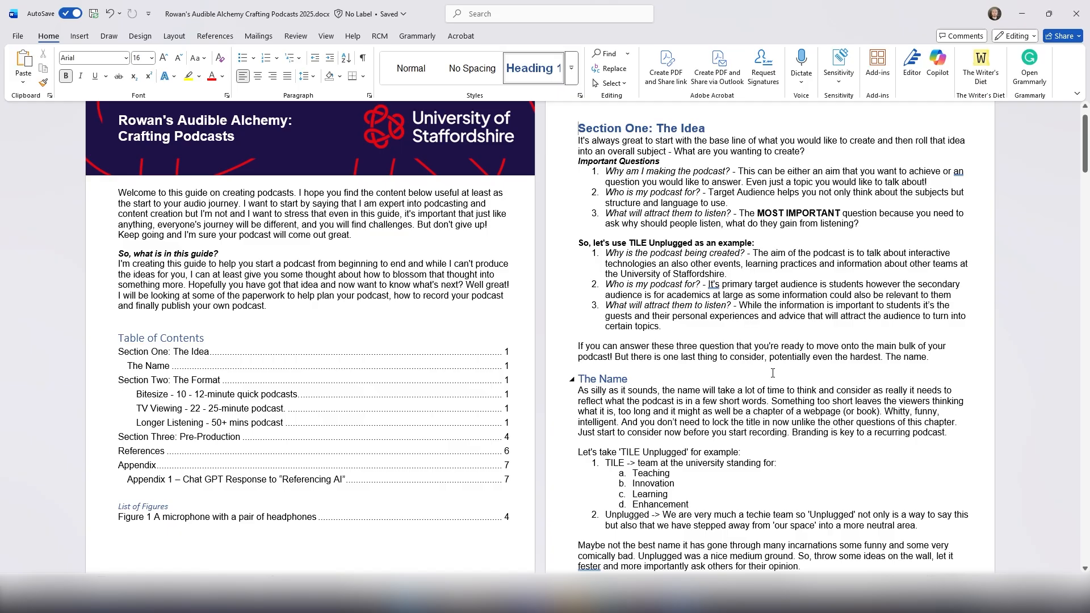
Set the page number format to start numbering at 1
{"action": "scroll", "coordinate": [483, 529], "scroll_direction": "down", "scroll_amount": 3}
{"action": "left_click", "coordinate": [79, 35]}
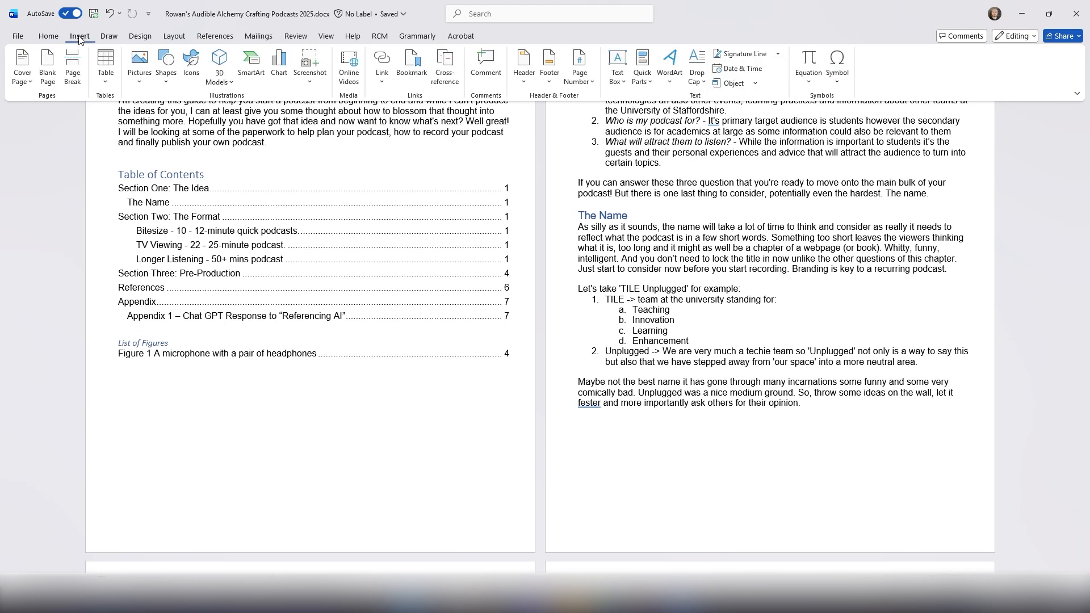
{"action": "left_click", "coordinate": [580, 69]}
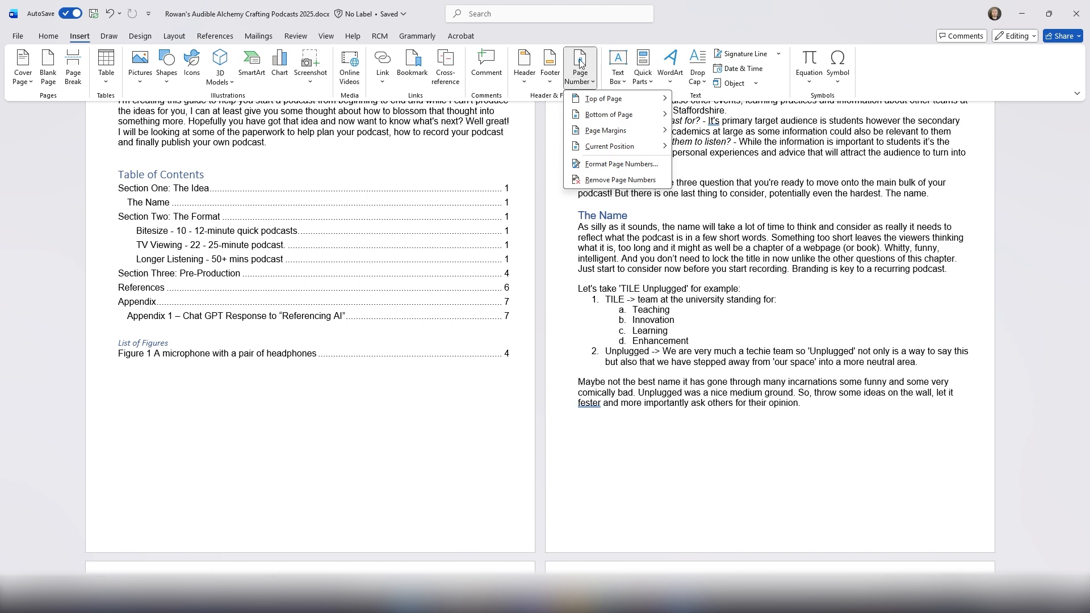
{"action": "left_click", "coordinate": [612, 164]}
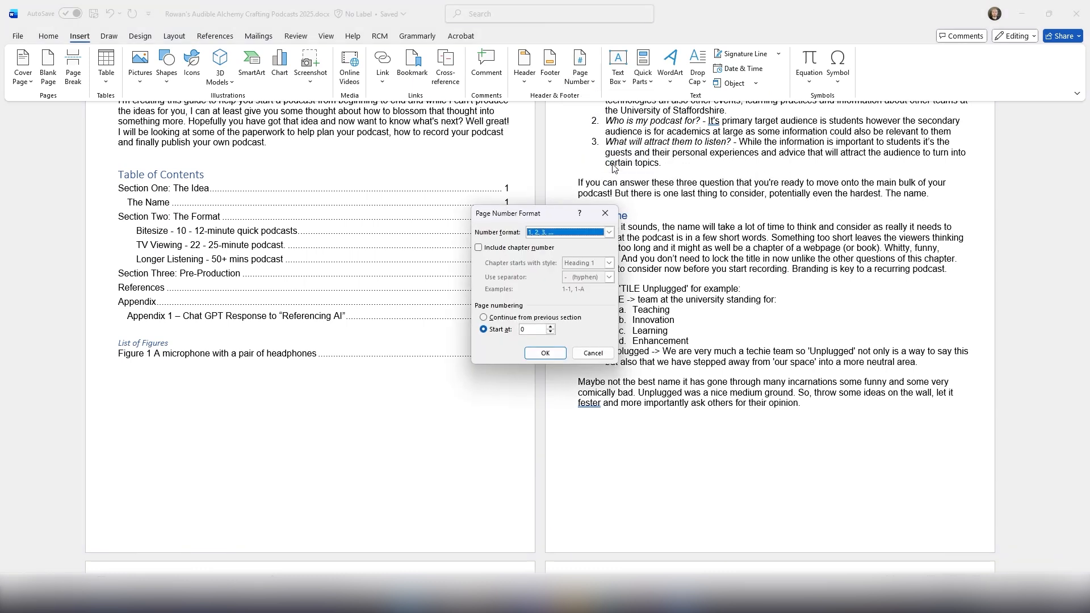
{"action": "left_click", "coordinate": [550, 326]}
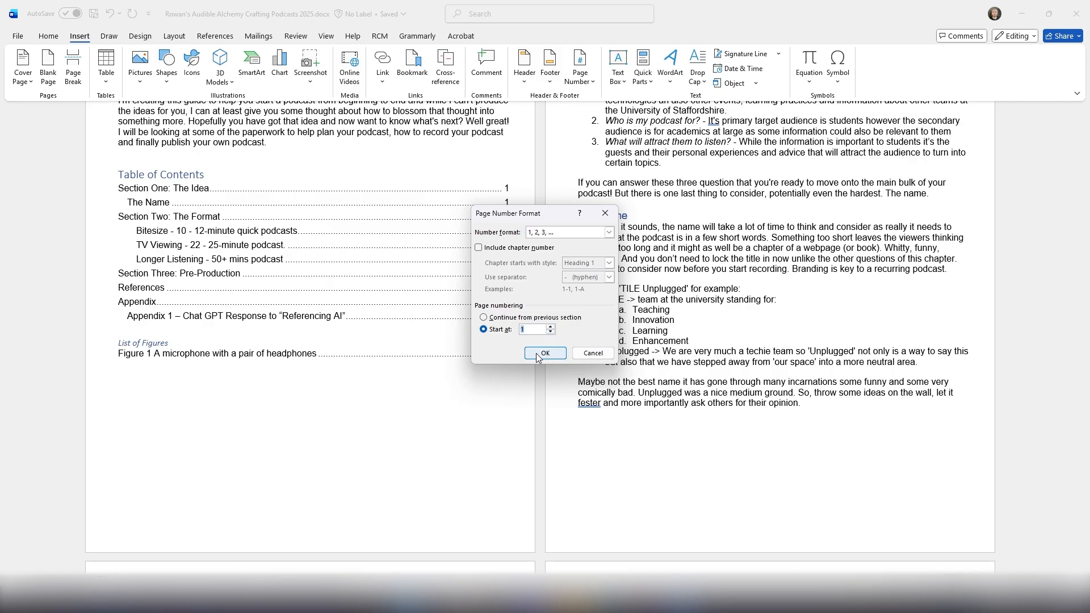
{"action": "left_click", "coordinate": [544, 353]}
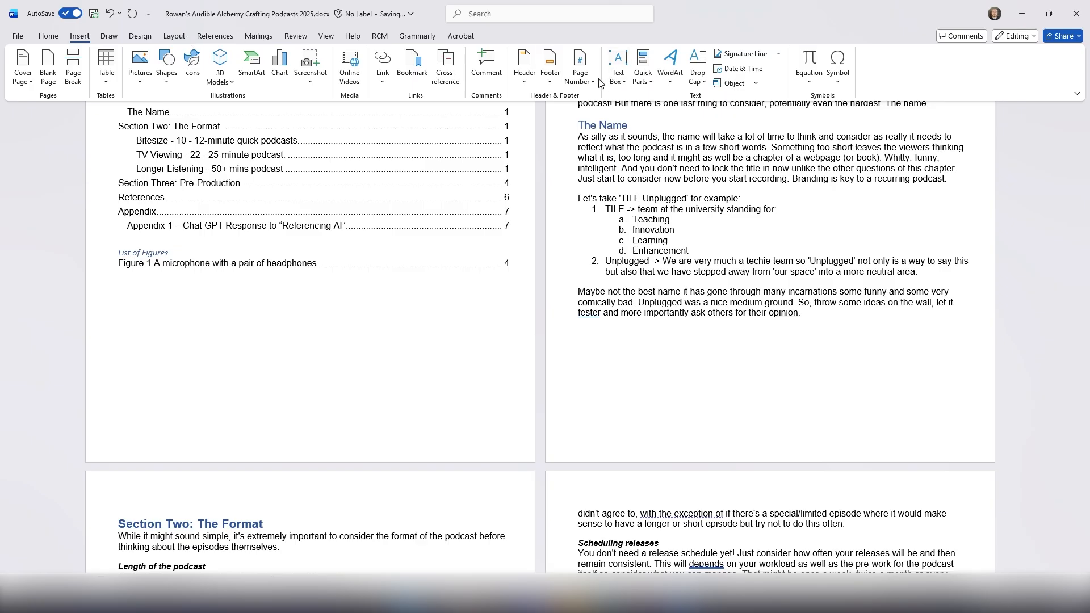
Add an Accent Bar 2 page number at the bottom of the page and check the footers across the sections
{"action": "left_click", "coordinate": [579, 67]}
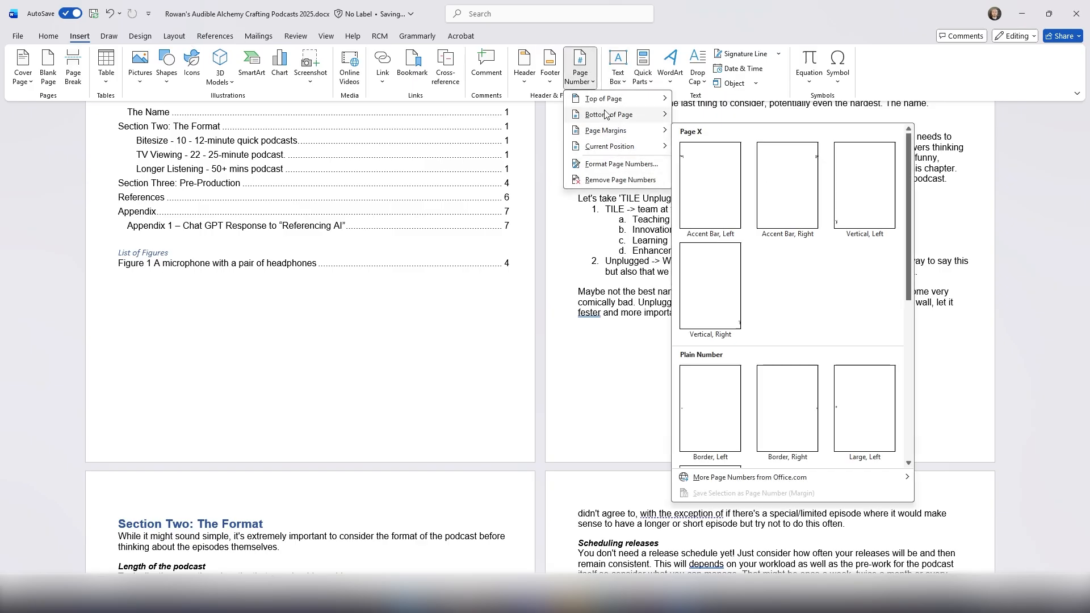
{"action": "mouse_move", "coordinate": [610, 117]}
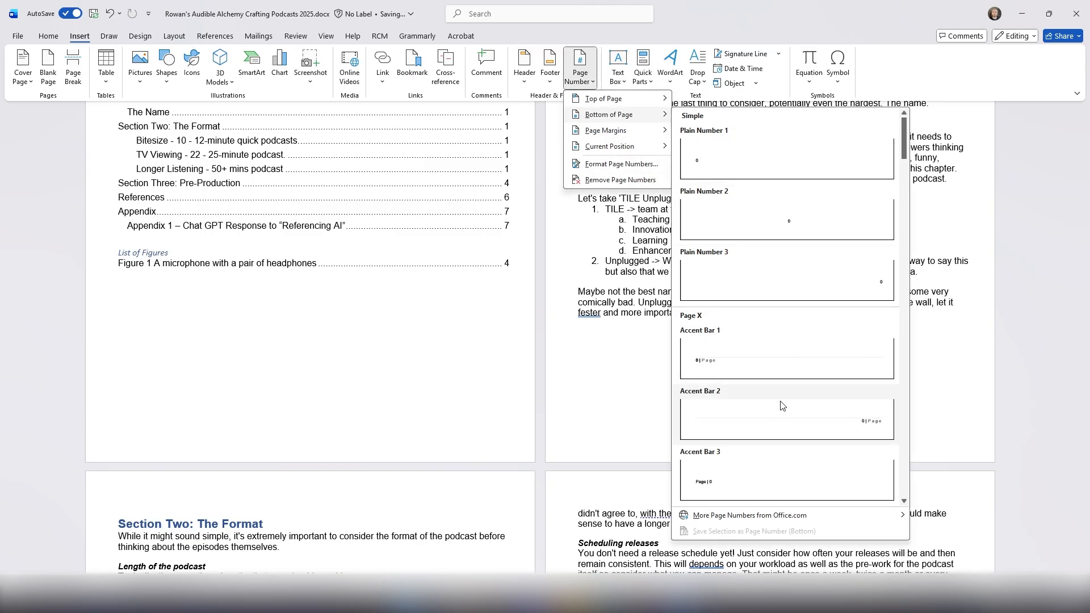
{"action": "left_click", "coordinate": [750, 387]}
{"action": "scroll", "coordinate": [751, 387], "scroll_direction": "down", "scroll_amount": 2}
{"action": "scroll", "coordinate": [751, 387], "scroll_direction": "down", "scroll_amount": 4}
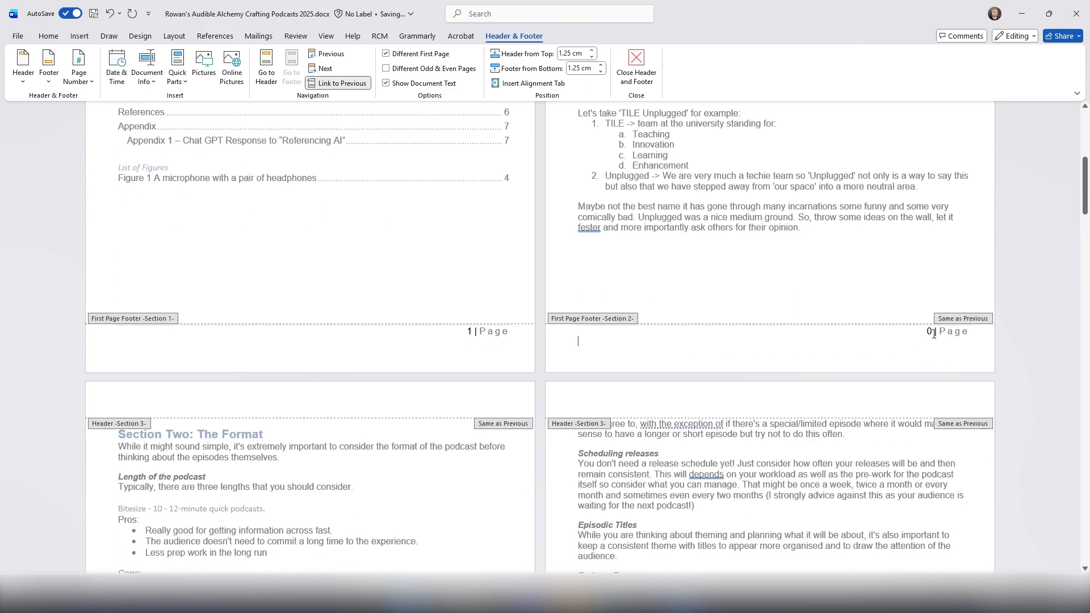
{"action": "scroll", "coordinate": [934, 334], "scroll_direction": "down", "scroll_amount": 20}
{"action": "scroll", "coordinate": [804, 364], "scroll_direction": "up", "scroll_amount": 15}
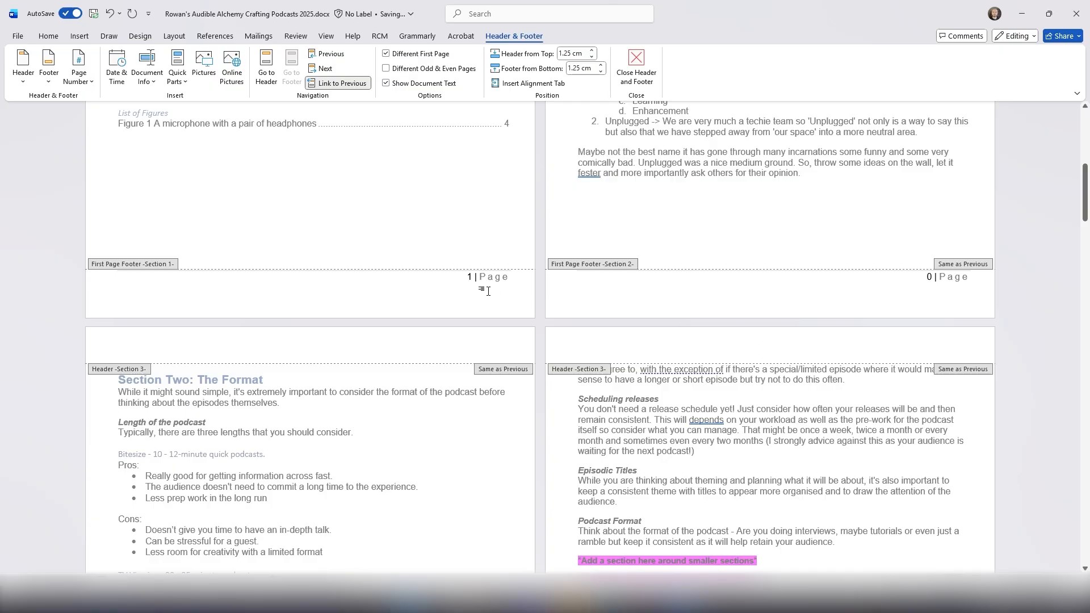
Unlink section 2's first-page footer from the previous section and turn off the different first page for section 2
{"action": "left_click", "coordinate": [487, 291]}
{"action": "scroll", "coordinate": [499, 340], "scroll_direction": "up", "scroll_amount": 4}
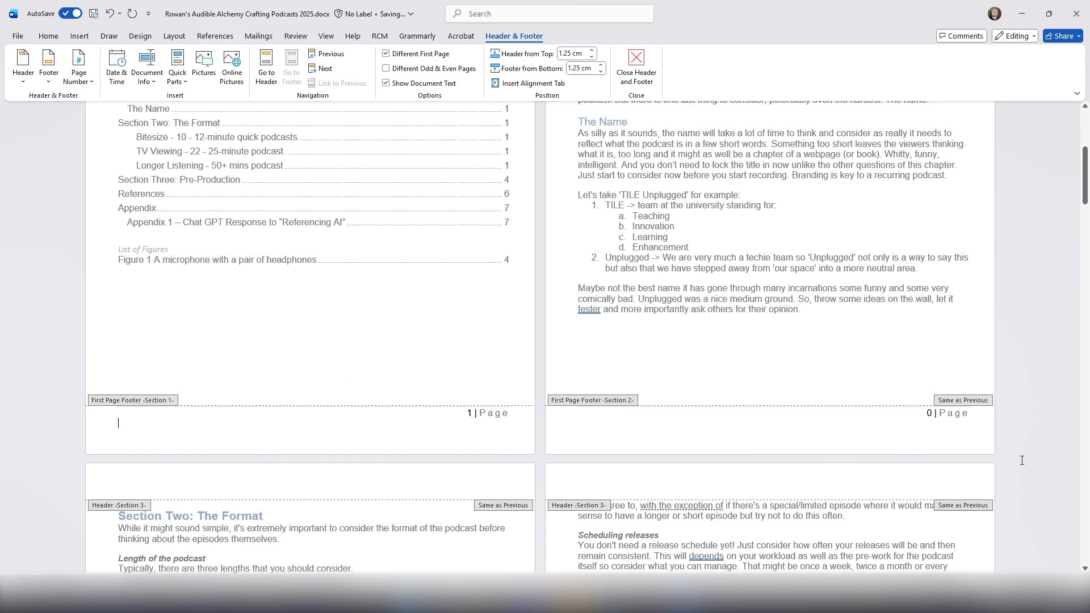
{"action": "left_click", "coordinate": [723, 423]}
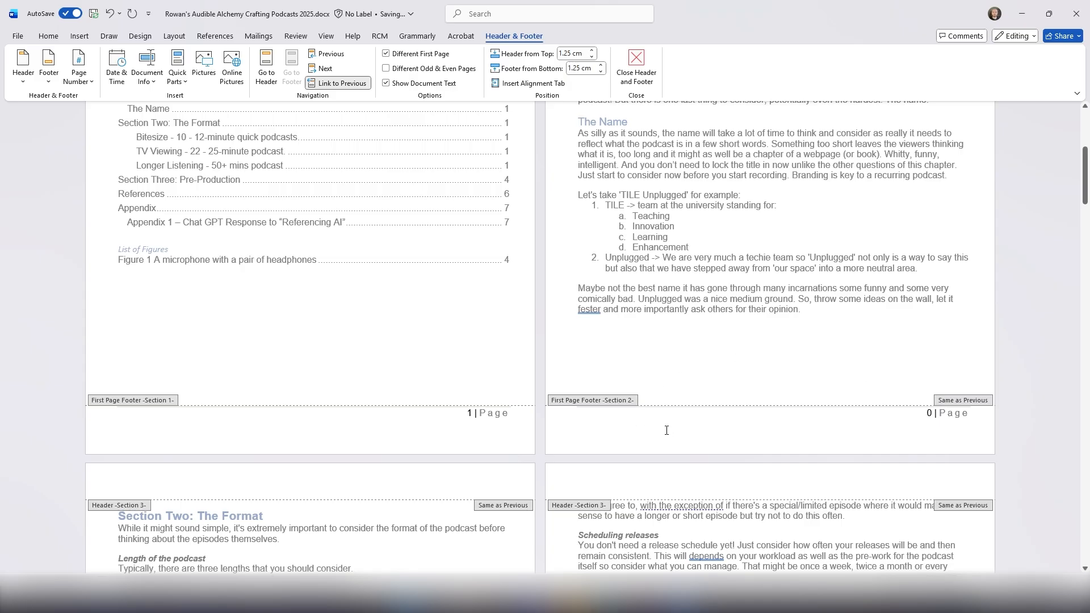
{"action": "left_click", "coordinate": [341, 83]}
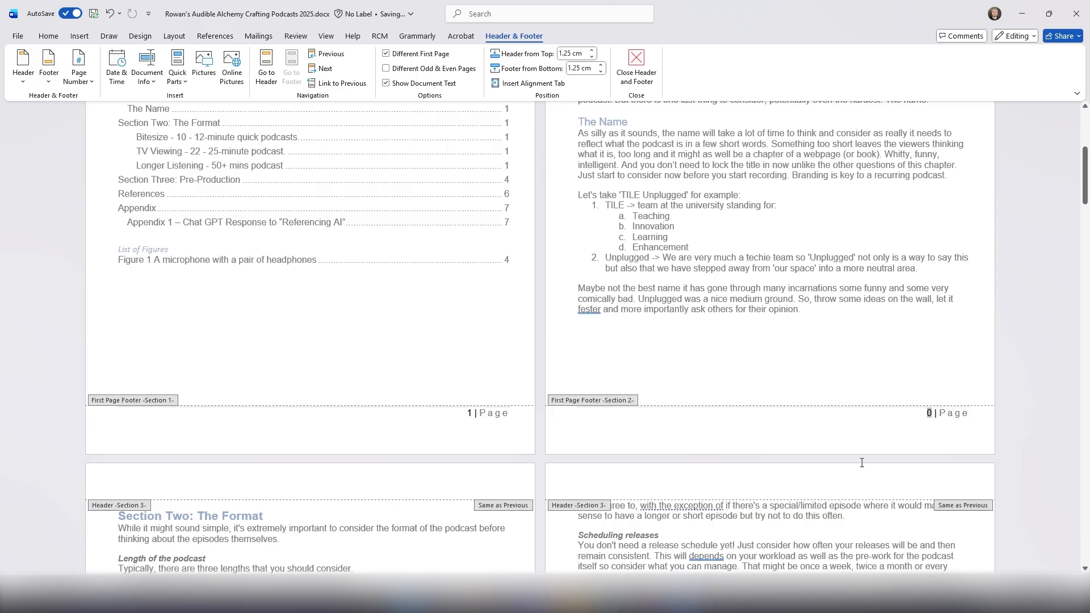
{"action": "left_click", "coordinate": [386, 54]}
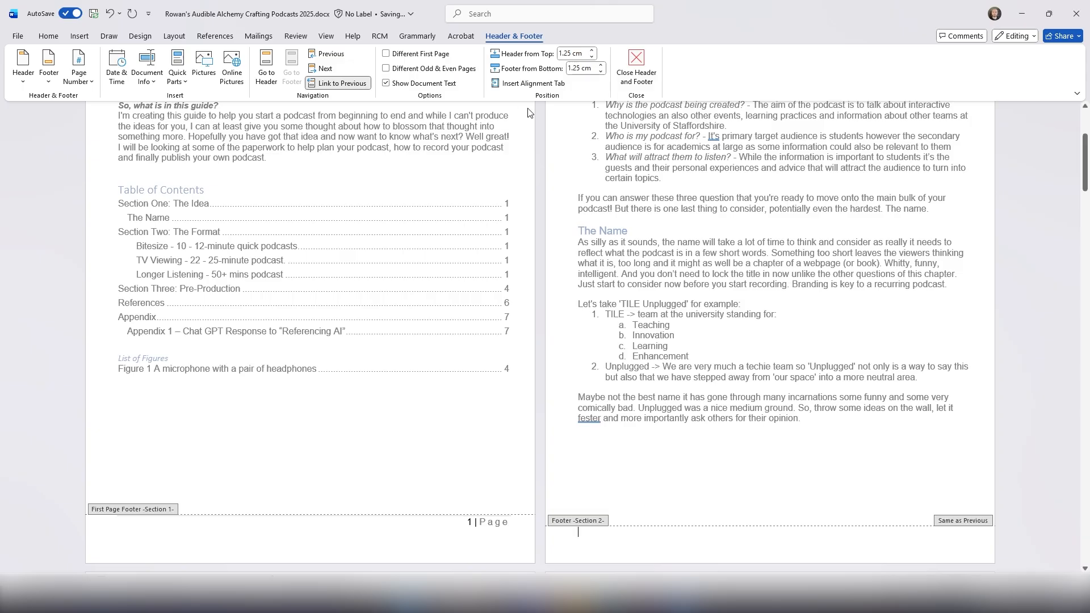
Remove the page number from section 1's first-page footer below the List of Figures
{"action": "left_click", "coordinate": [500, 524]}
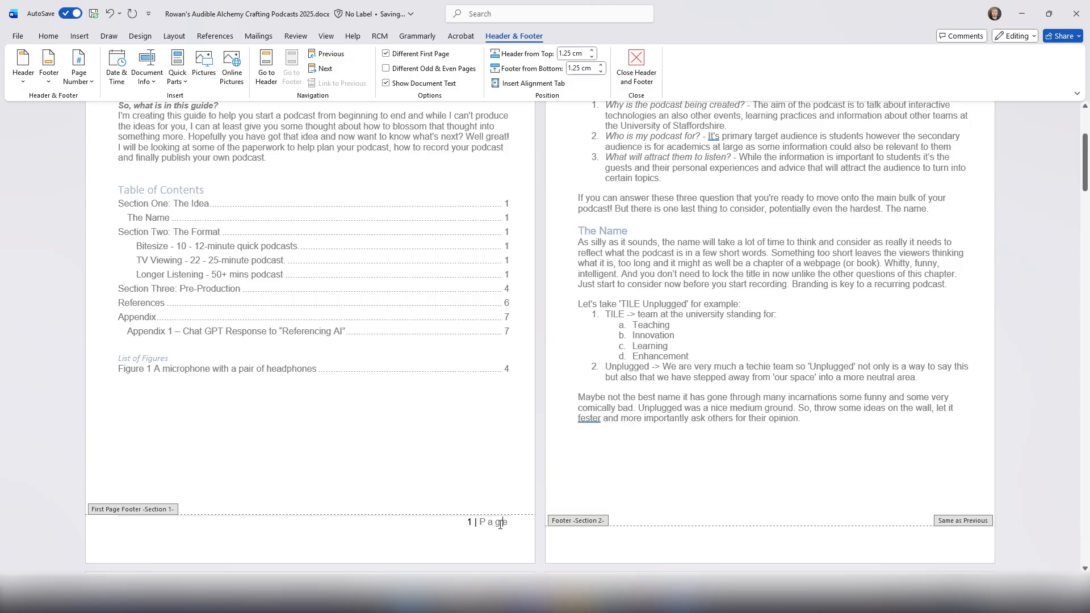
{"action": "triple_click", "coordinate": [476, 526]}
{"action": "left_click", "coordinate": [79, 71]}
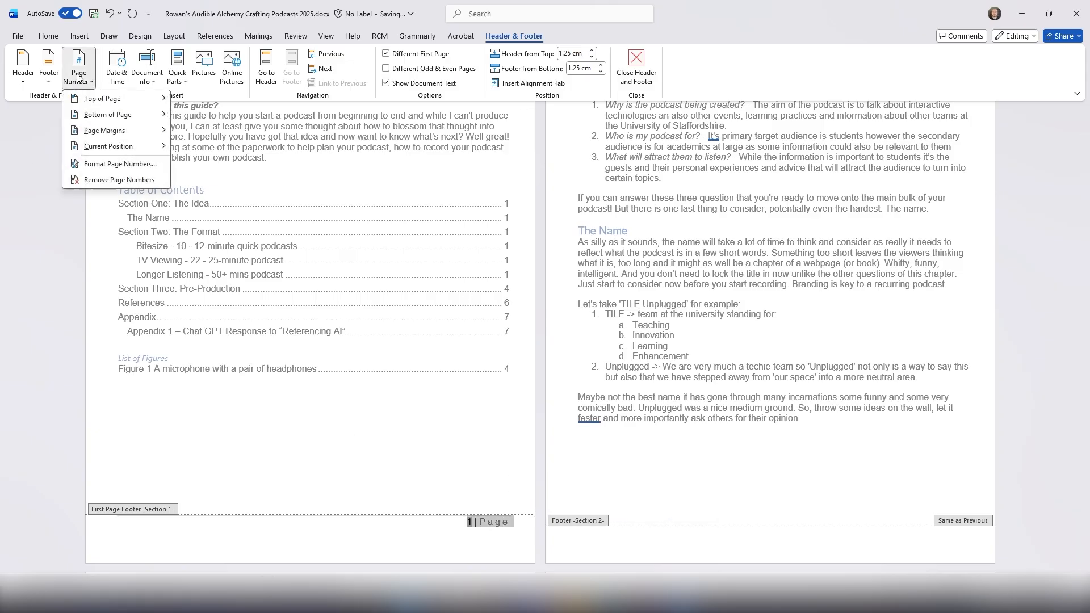
{"action": "left_click", "coordinate": [101, 180]}
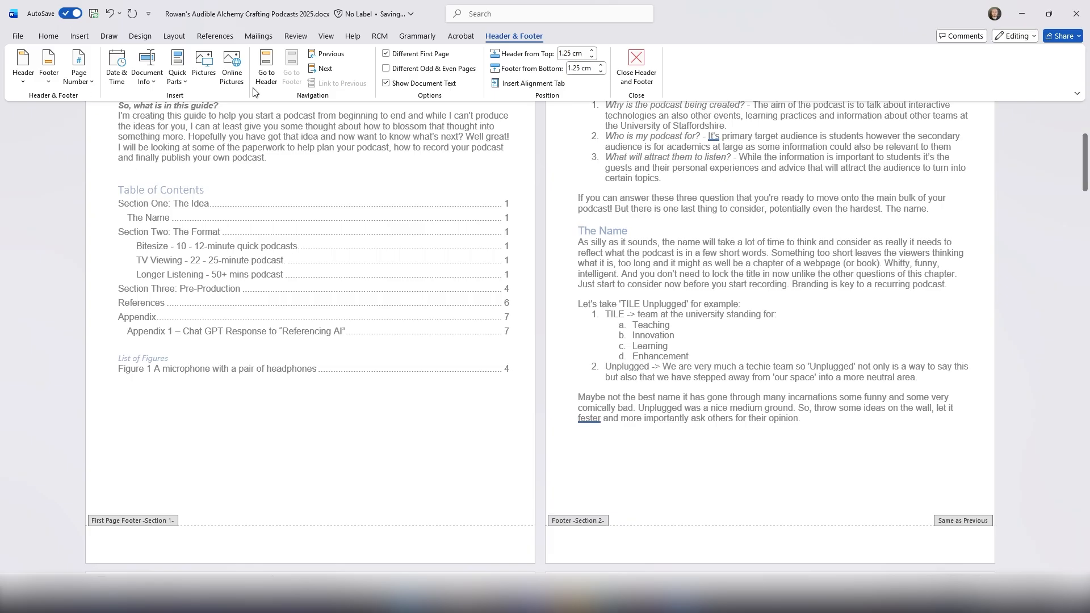
Insert an Accent Bar 2 page number at the bottom of the page in section 2's footer
{"action": "left_click", "coordinate": [808, 534]}
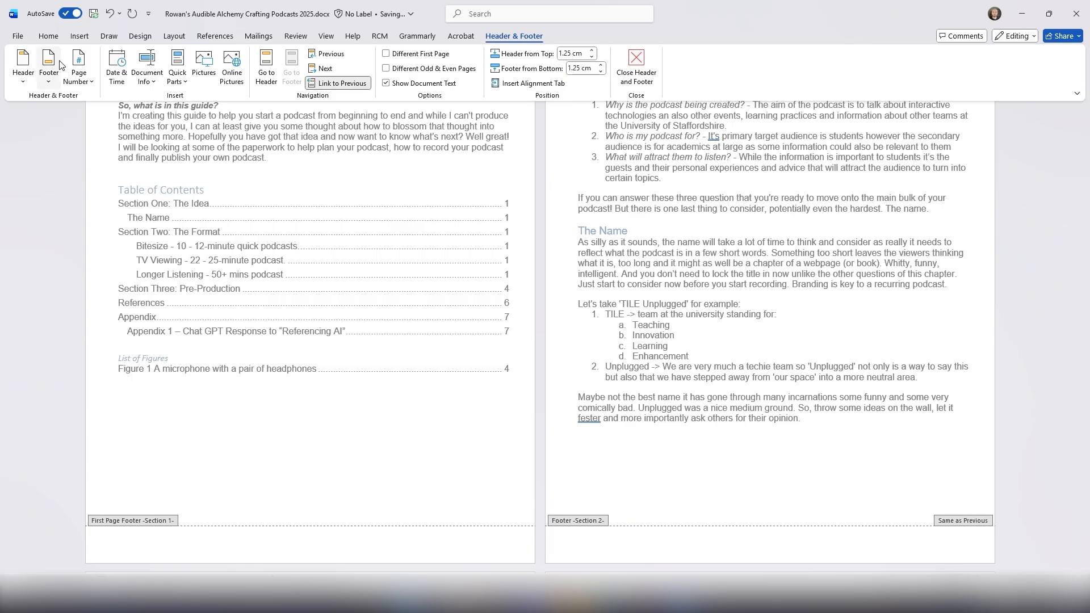
{"action": "left_click", "coordinate": [79, 71]}
{"action": "mouse_move", "coordinate": [112, 118]}
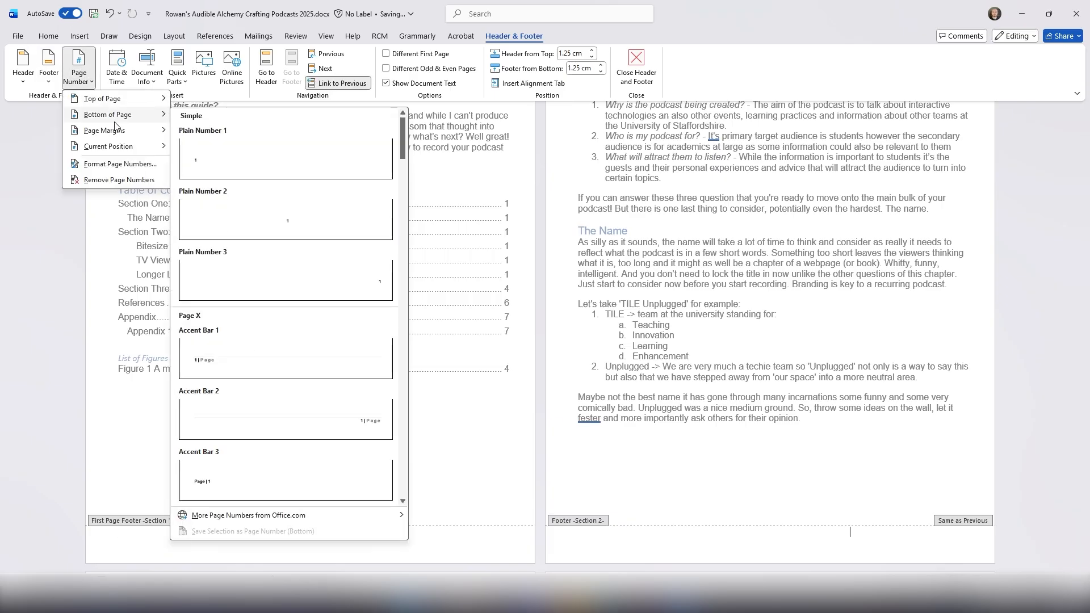
{"action": "left_click", "coordinate": [291, 419]}
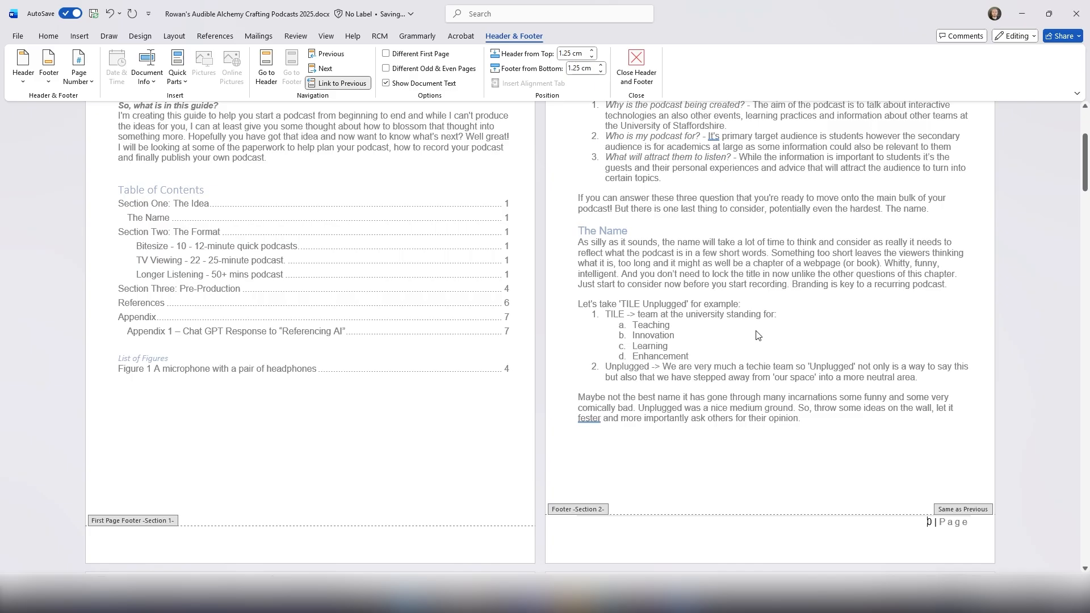
Check section 3's footers and set section 2's page numbering to start at 1
{"action": "scroll", "coordinate": [917, 368], "scroll_direction": "down", "scroll_amount": 4}
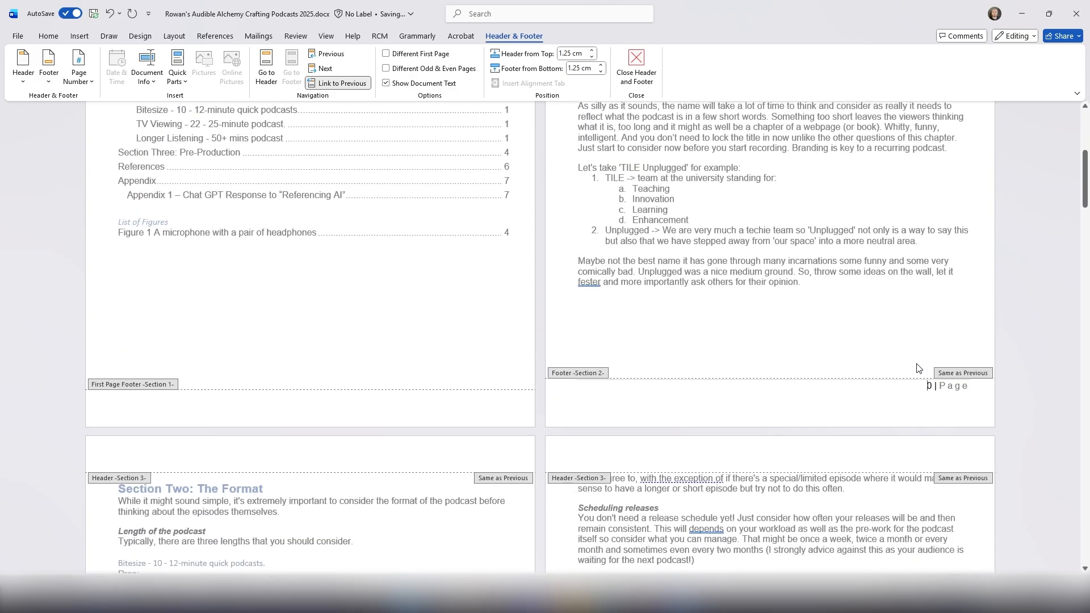
{"action": "scroll", "coordinate": [935, 386], "scroll_direction": "down", "scroll_amount": 18}
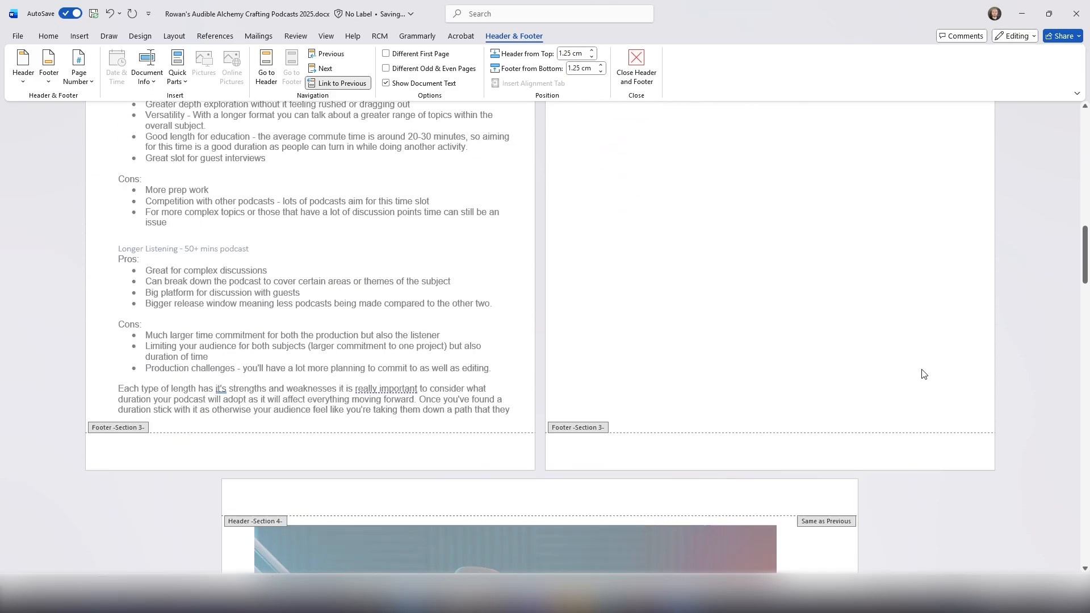
{"action": "left_click", "coordinate": [384, 410]}
{"action": "scroll", "coordinate": [537, 396], "scroll_direction": "up", "scroll_amount": 7}
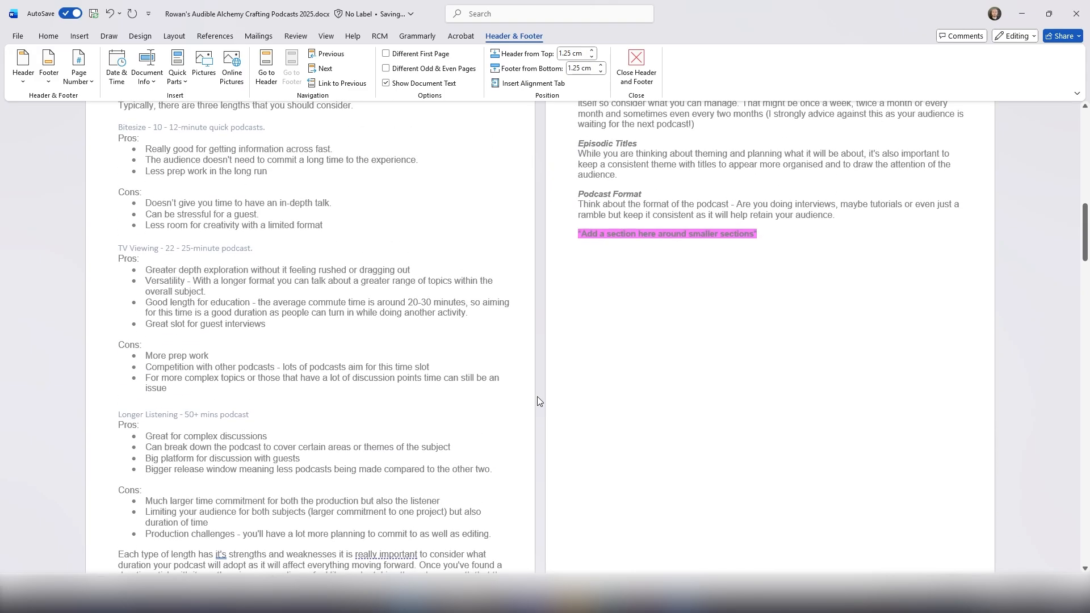
{"action": "scroll", "coordinate": [551, 404], "scroll_direction": "up", "scroll_amount": 7}
{"action": "left_click", "coordinate": [832, 404]}
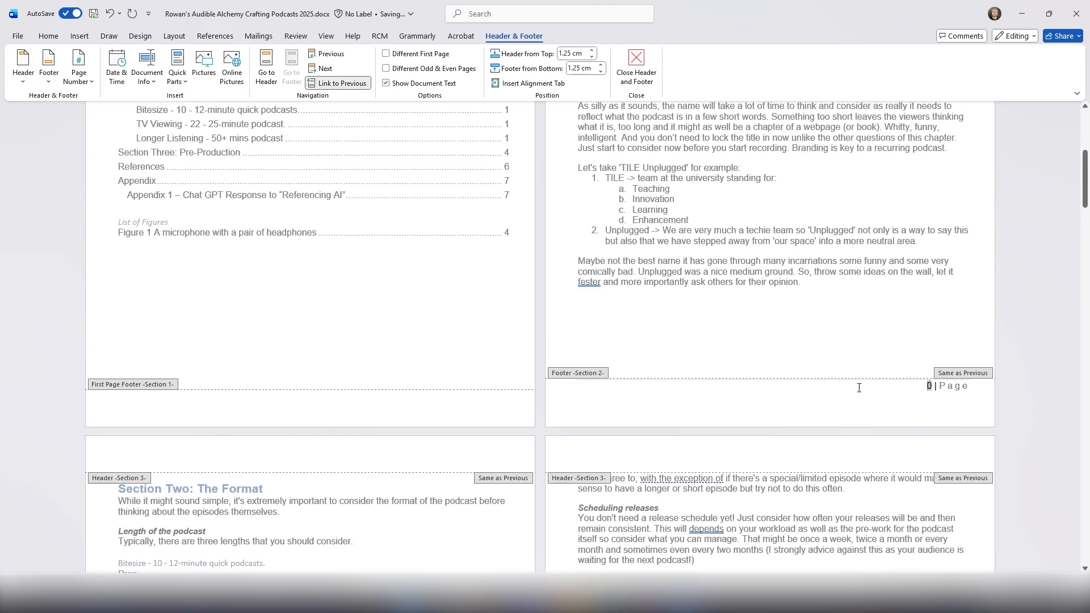
{"action": "left_click", "coordinate": [79, 68]}
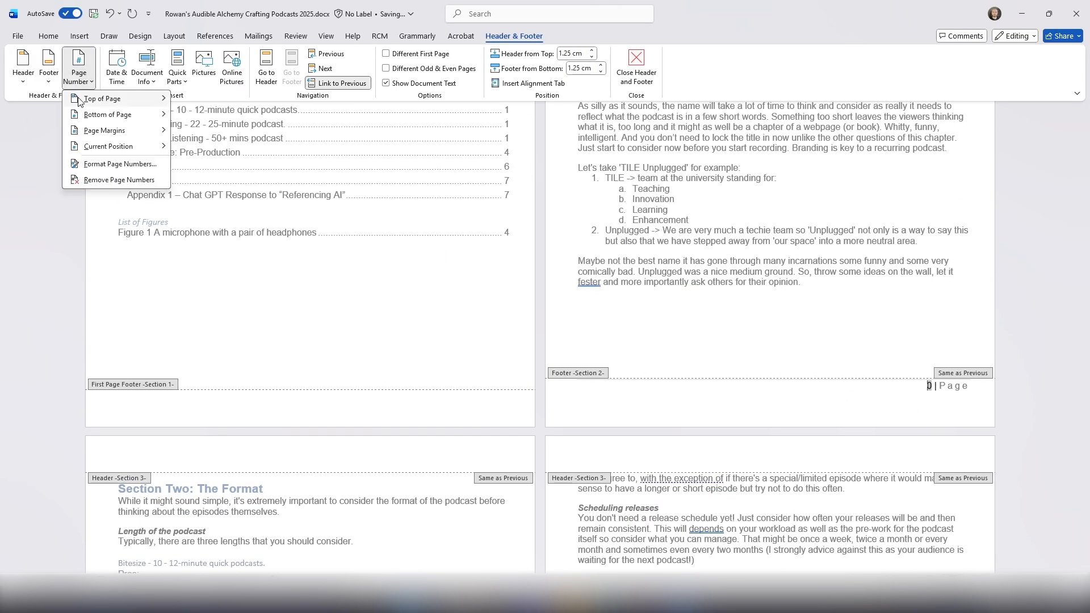
{"action": "left_click", "coordinate": [97, 165]}
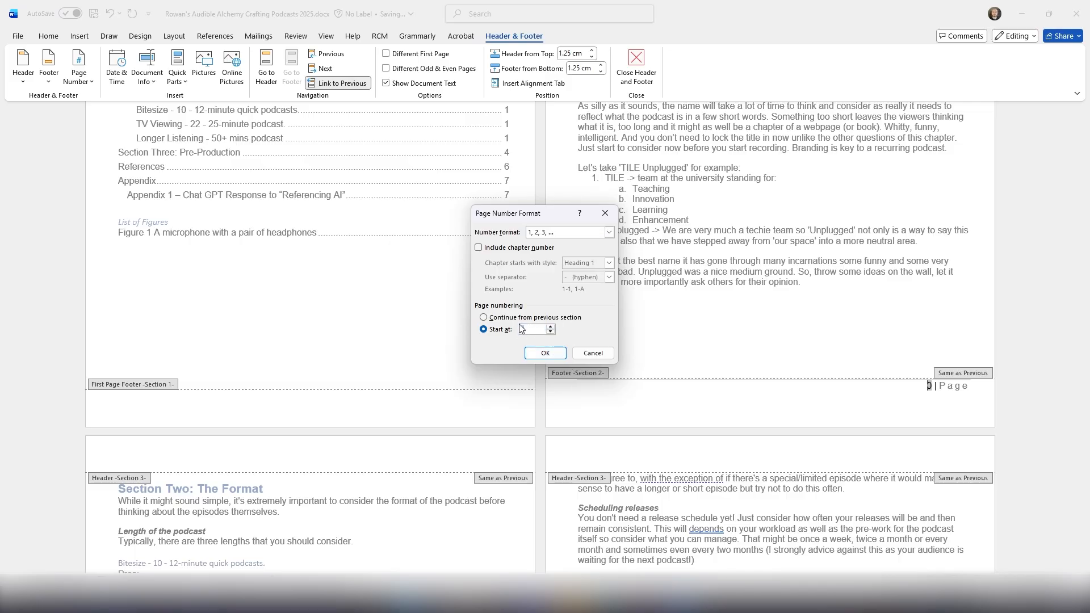
{"action": "left_click", "coordinate": [544, 353]}
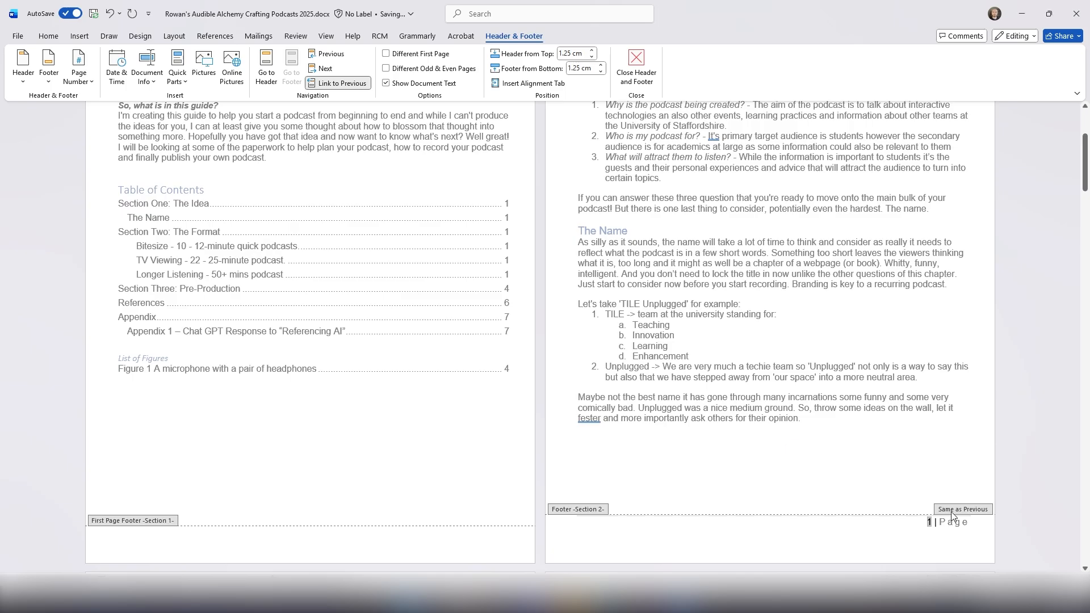
Link section 3's footer to the previous section and accept deleting its existing footer content
{"action": "double_click", "coordinate": [897, 461]}
{"action": "scroll", "coordinate": [902, 417], "scroll_direction": "down", "scroll_amount": 3}
{"action": "scroll", "coordinate": [902, 417], "scroll_direction": "down", "scroll_amount": 10}
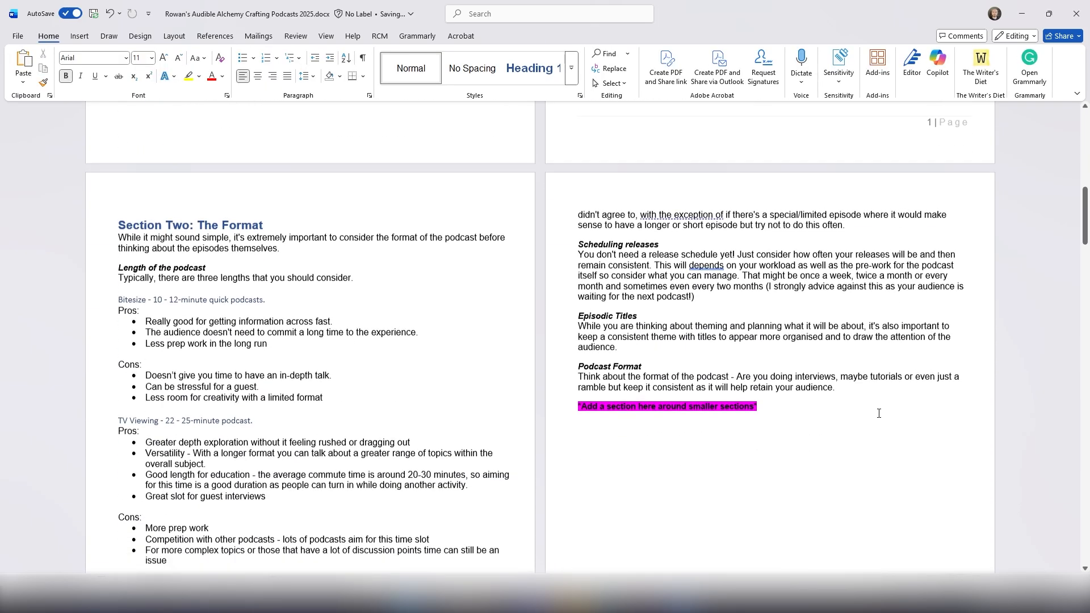
{"action": "double_click", "coordinate": [441, 420]}
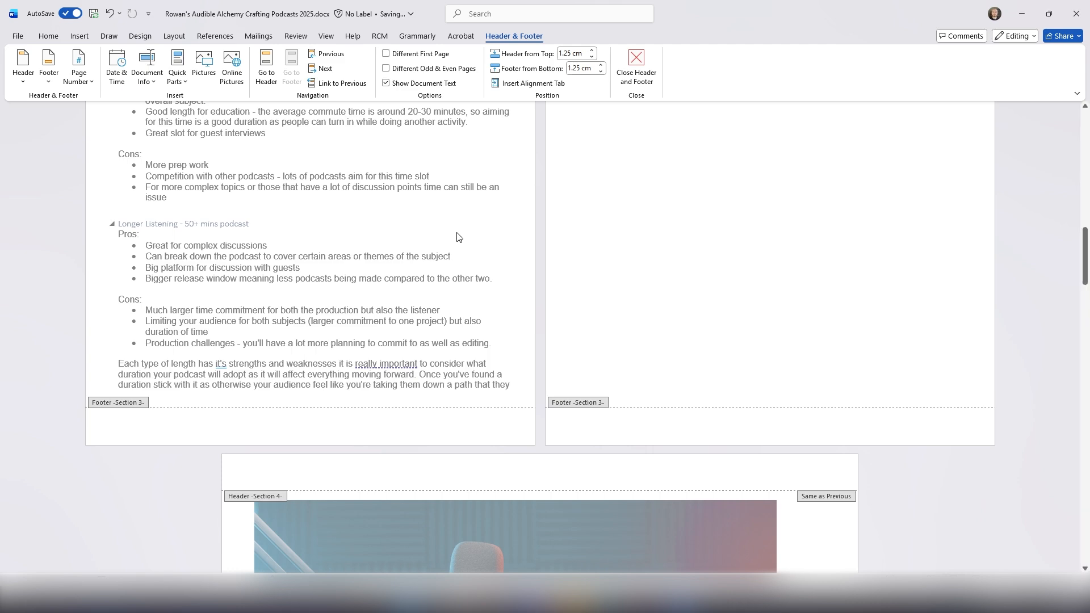
{"action": "scroll", "coordinate": [596, 316], "scroll_direction": "up", "scroll_amount": 8}
{"action": "scroll", "coordinate": [597, 329], "scroll_direction": "up", "scroll_amount": 1}
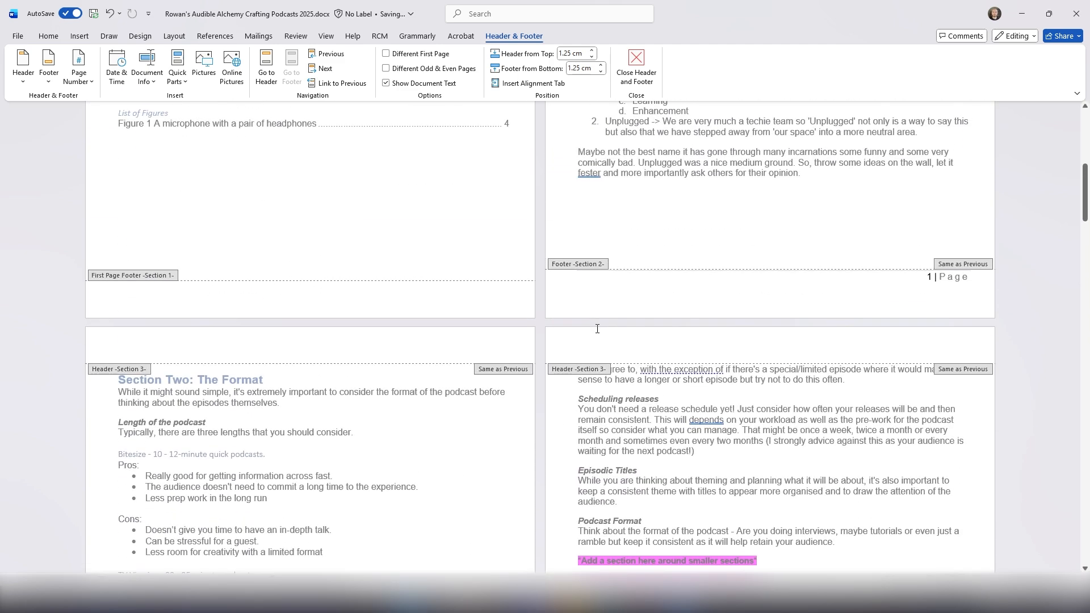
{"action": "scroll", "coordinate": [418, 396], "scroll_direction": "down", "scroll_amount": 7}
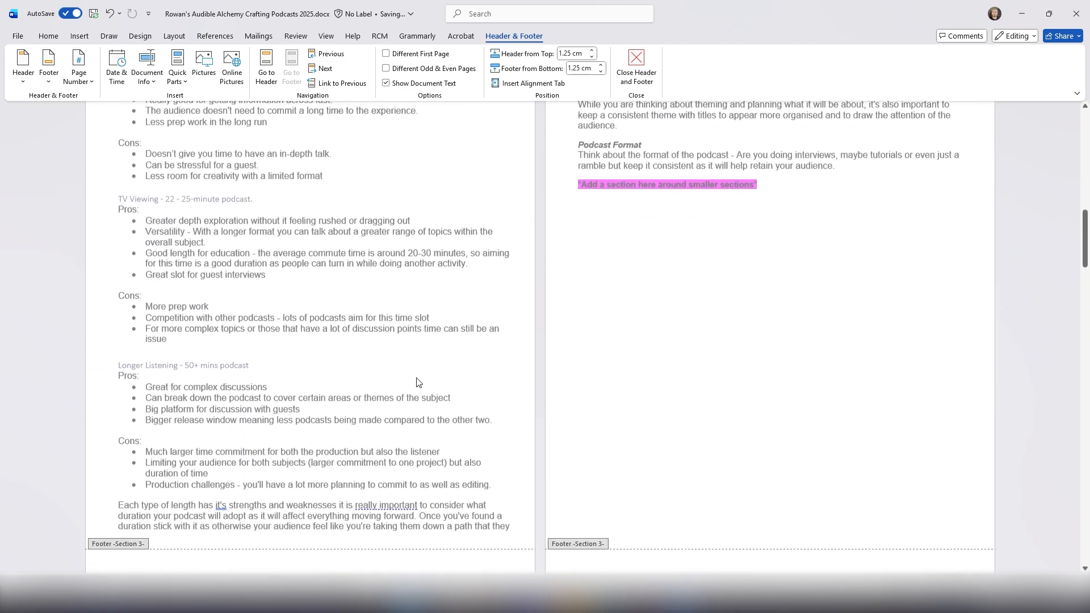
{"action": "left_click", "coordinate": [335, 85]}
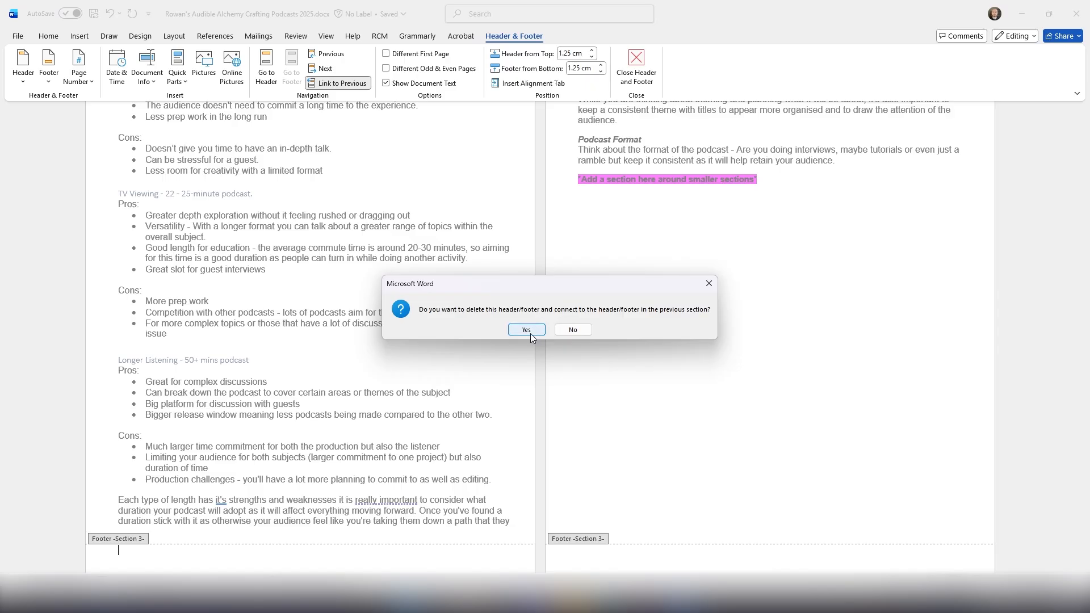
{"action": "left_click", "coordinate": [526, 330]}
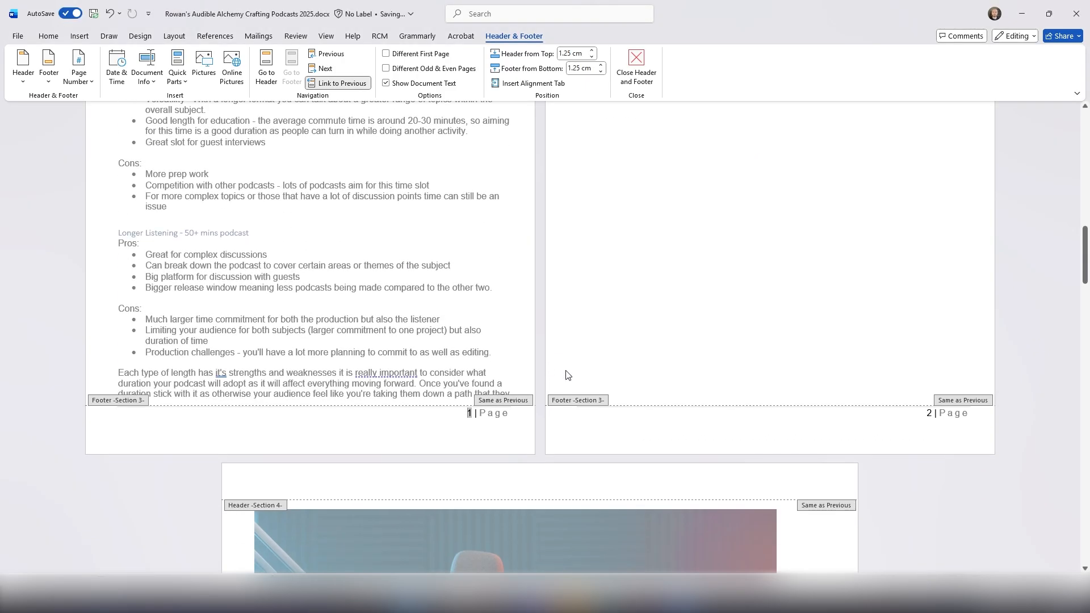
Set section 3's page numbering to continue from the previous section and return to the document body
{"action": "scroll", "coordinate": [566, 374], "scroll_direction": "up", "scroll_amount": 6}
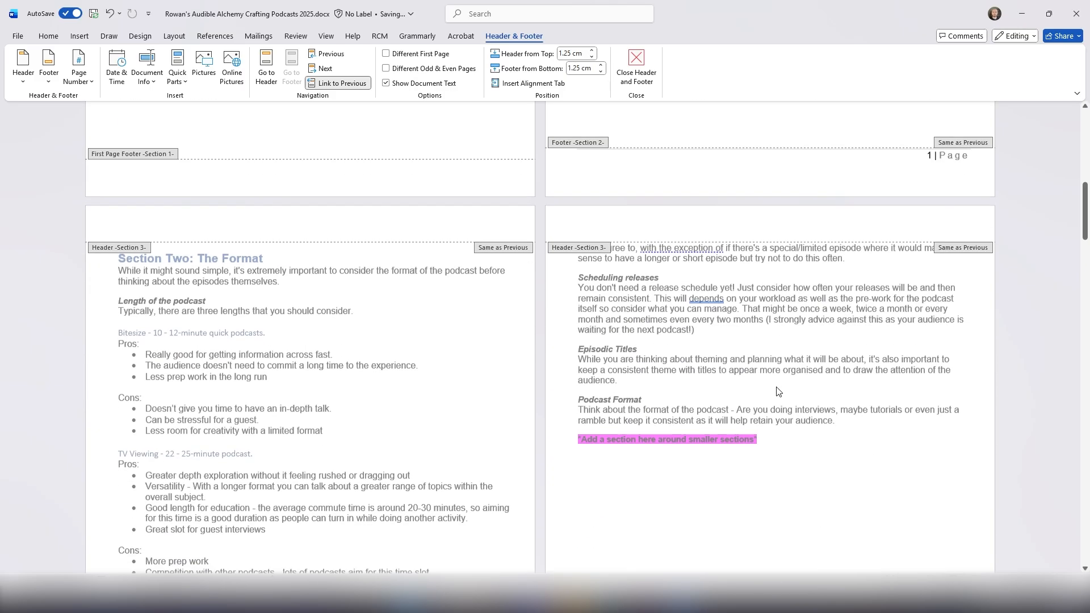
{"action": "scroll", "coordinate": [776, 391], "scroll_direction": "down", "scroll_amount": 7}
{"action": "left_click", "coordinate": [498, 349]}
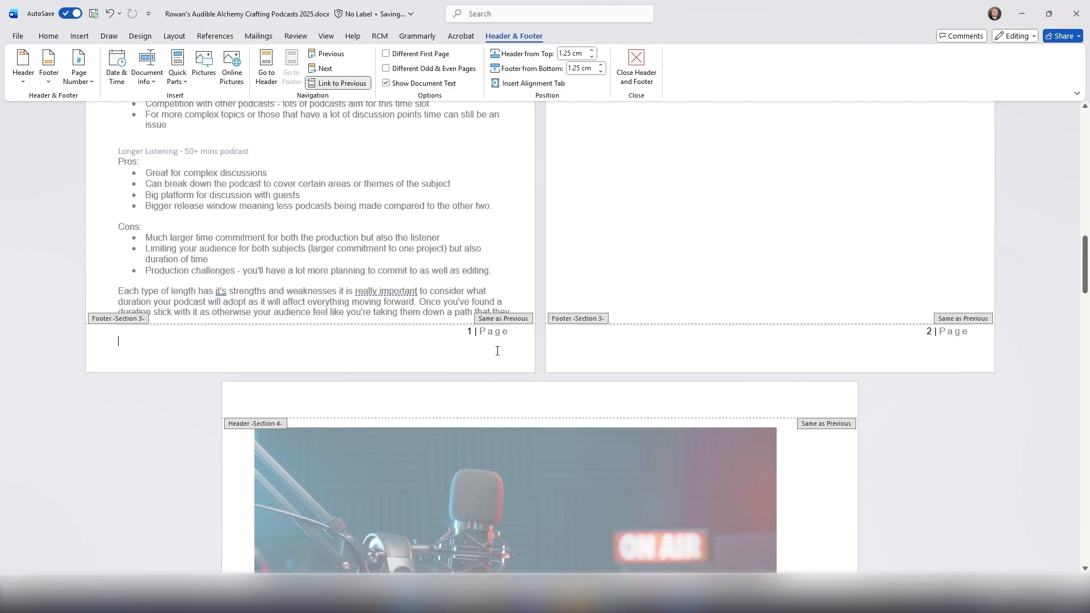
{"action": "left_click", "coordinate": [80, 67]}
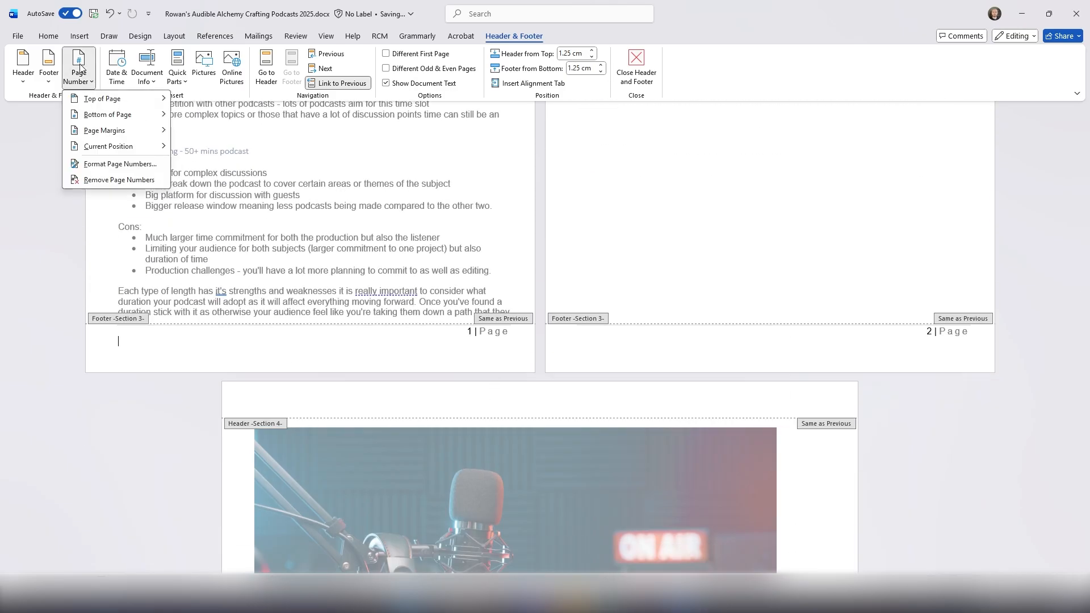
{"action": "left_click", "coordinate": [113, 163]}
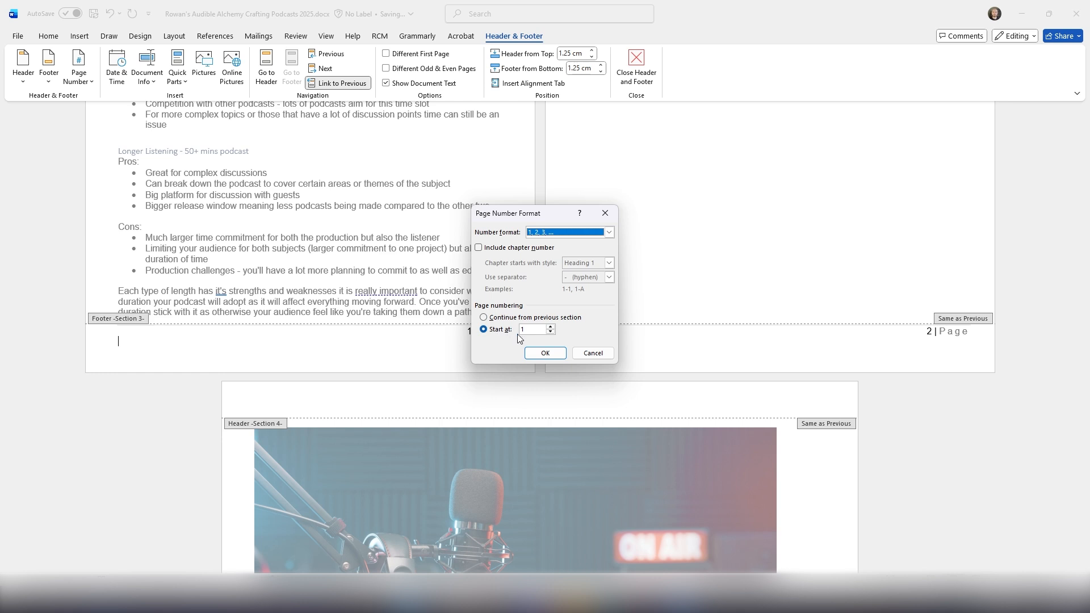
{"action": "left_click", "coordinate": [504, 322]}
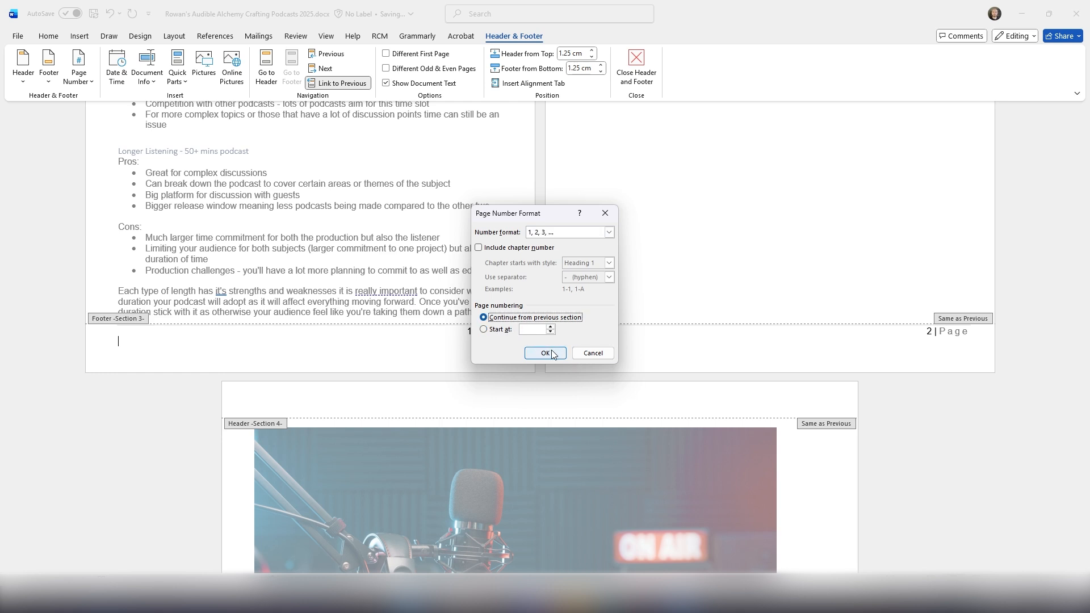
{"action": "left_click", "coordinate": [545, 353]}
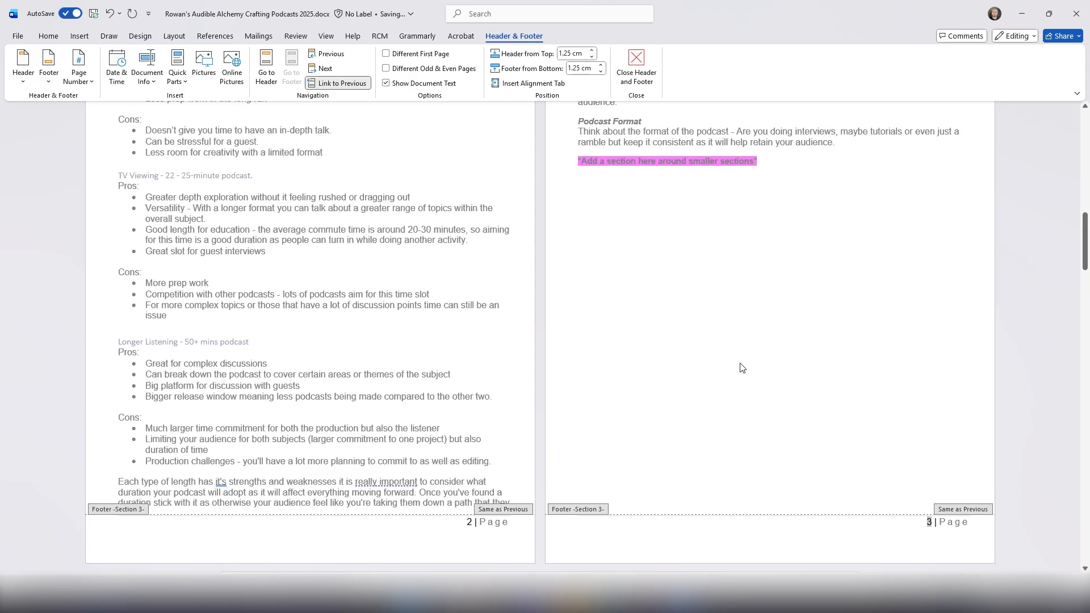
{"action": "double_click", "coordinate": [740, 366]}
Check the footer numbers through the landscape picture page and update the entire table of contents
{"action": "scroll", "coordinate": [742, 358], "scroll_direction": "up", "scroll_amount": 5}
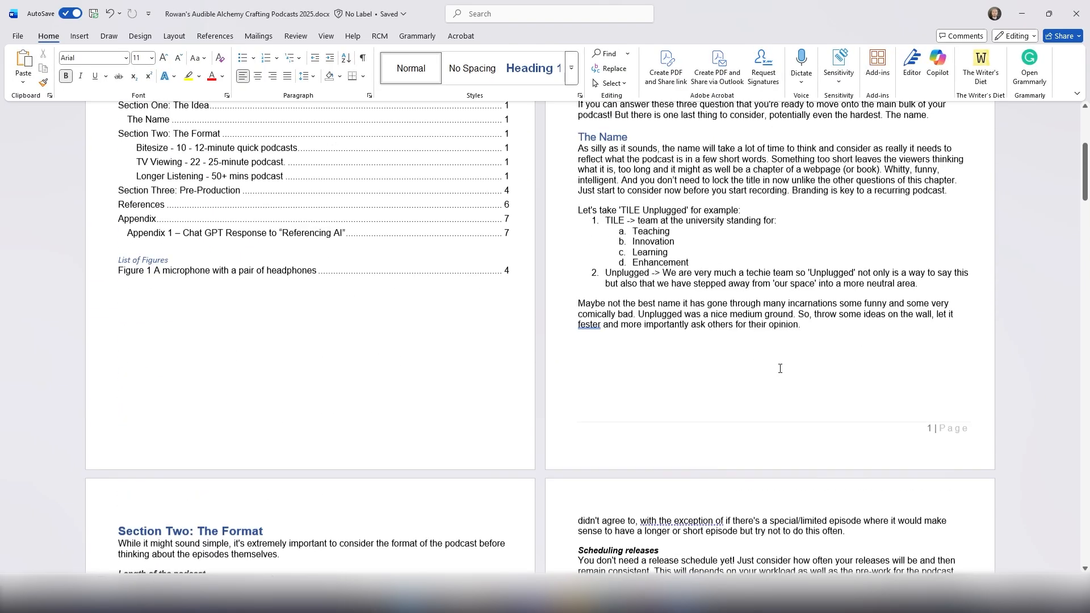
{"action": "scroll", "coordinate": [832, 350], "scroll_direction": "down", "scroll_amount": 15}
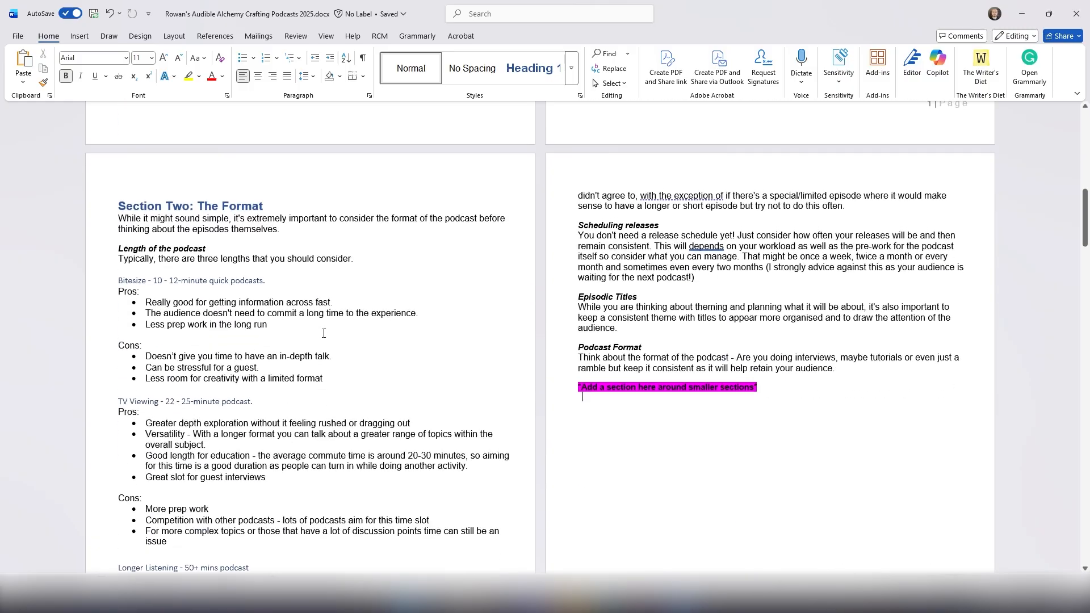
{"action": "scroll", "coordinate": [721, 358], "scroll_direction": "down", "scroll_amount": 8}
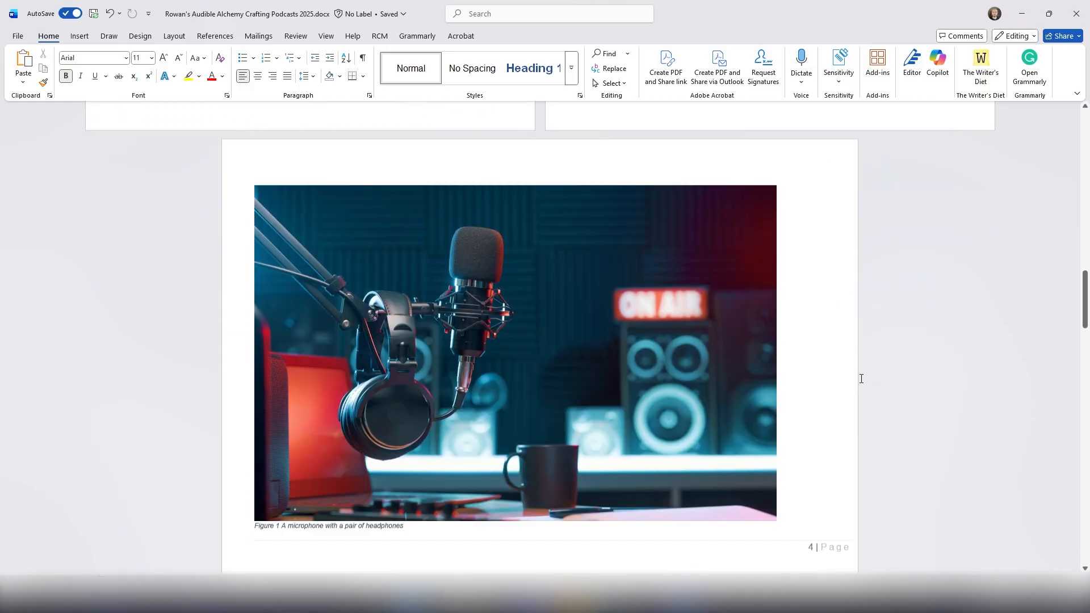
{"action": "scroll", "coordinate": [695, 510], "scroll_direction": "up", "scroll_amount": 20}
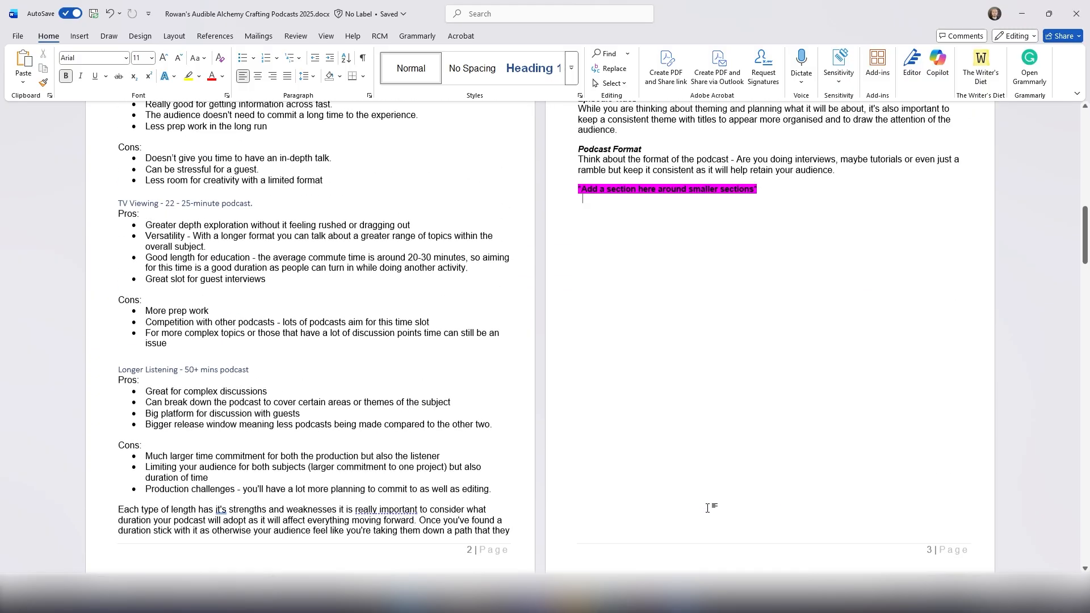
{"action": "scroll", "coordinate": [732, 494], "scroll_direction": "up", "scroll_amount": 3}
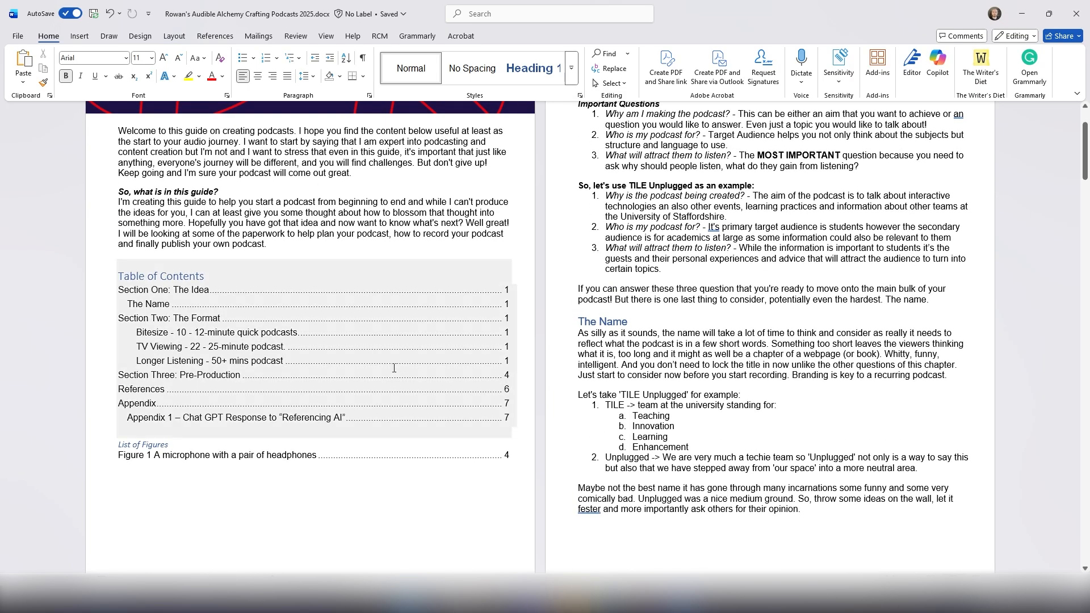
{"action": "left_click", "coordinate": [489, 380]}
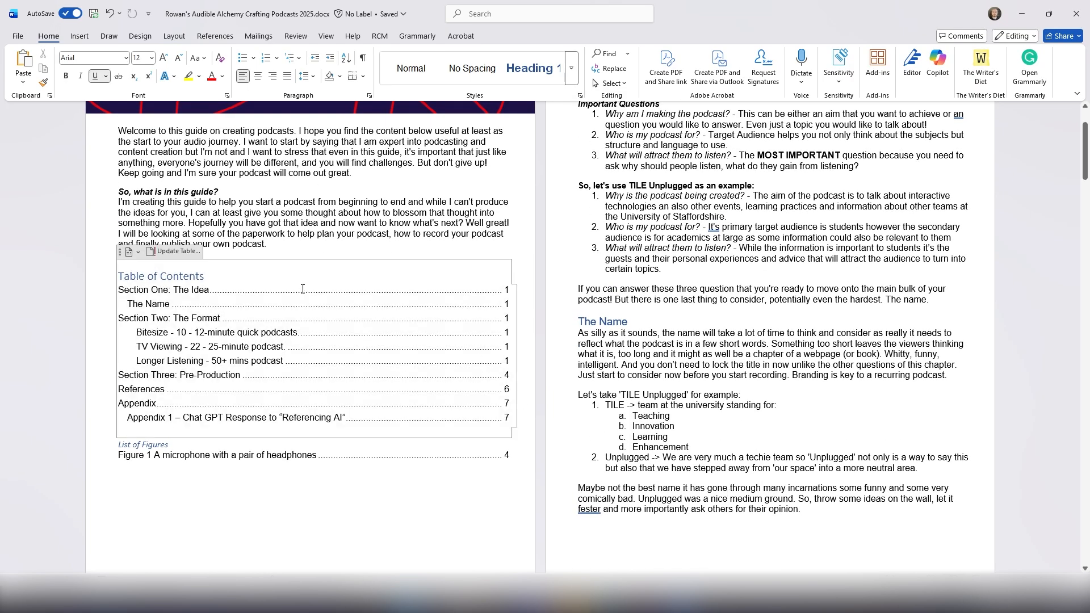
{"action": "left_click", "coordinate": [217, 274]}
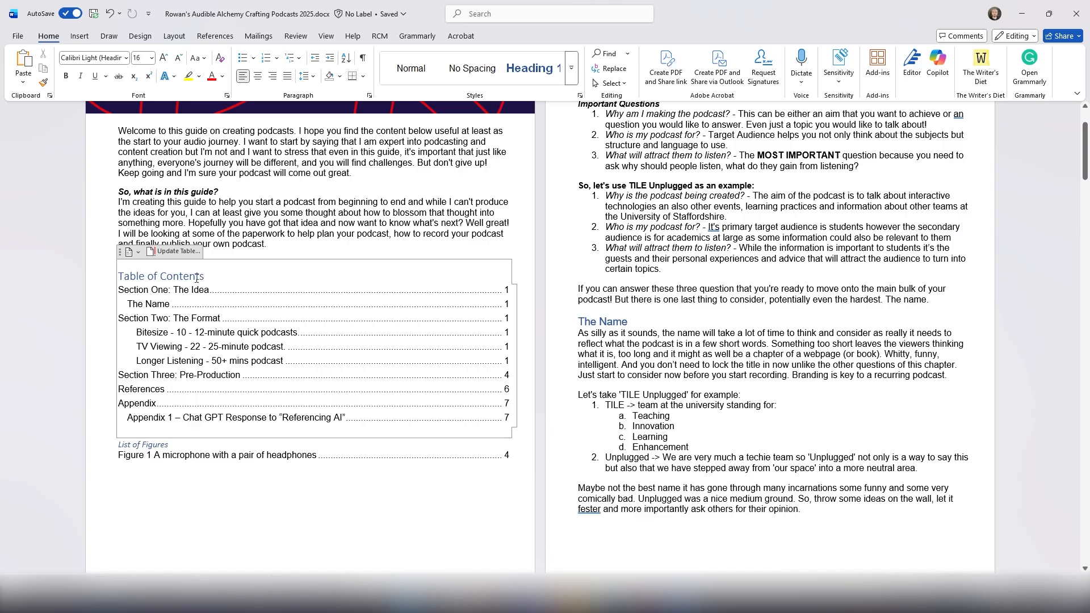
{"action": "left_click", "coordinate": [177, 254]}
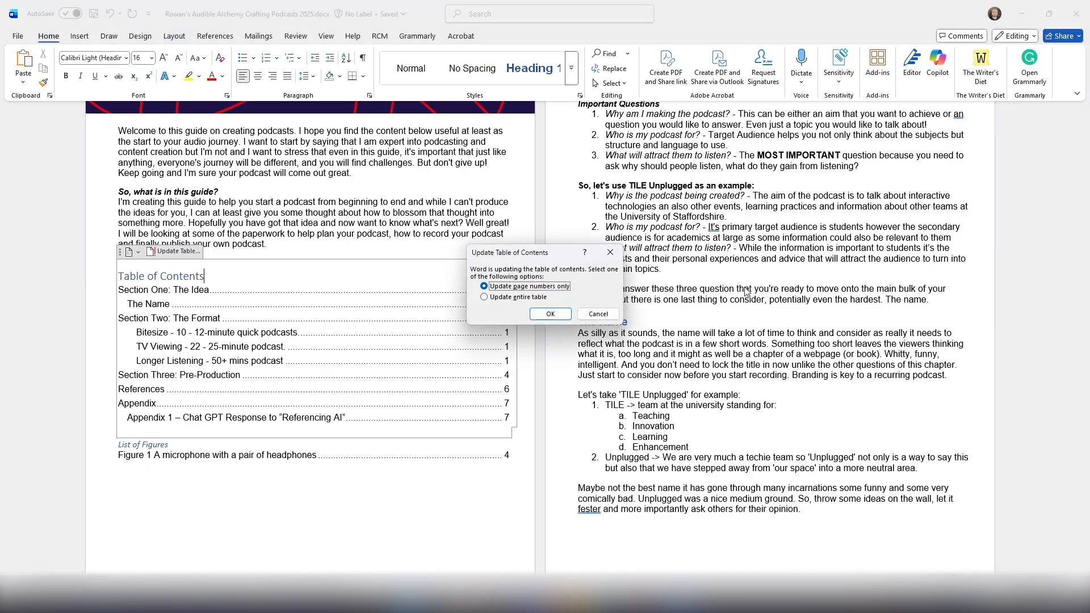
{"action": "left_click", "coordinate": [505, 299]}
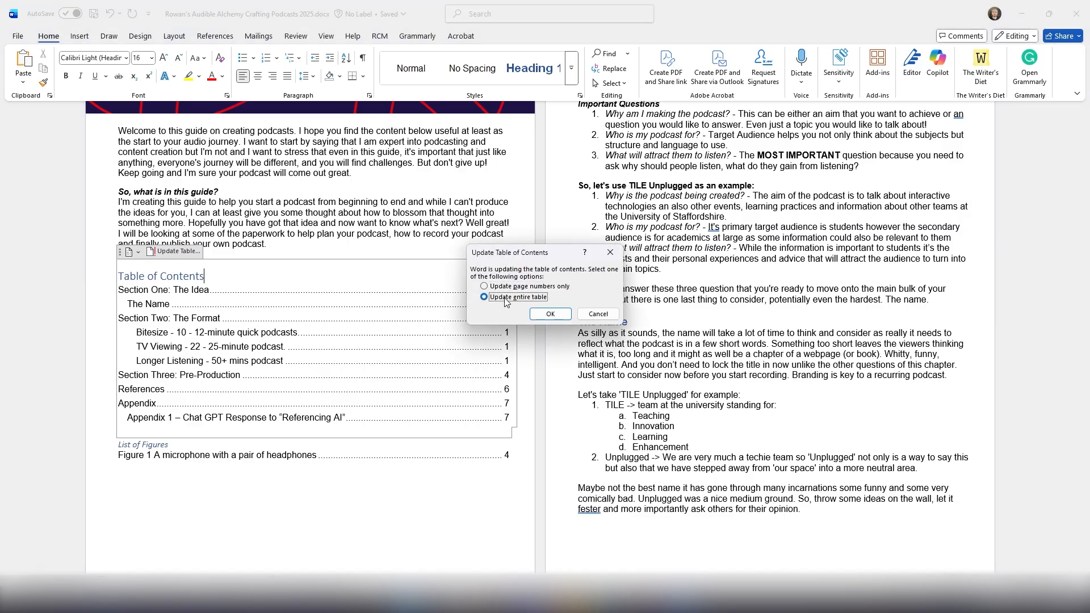
{"action": "left_click", "coordinate": [550, 313]}
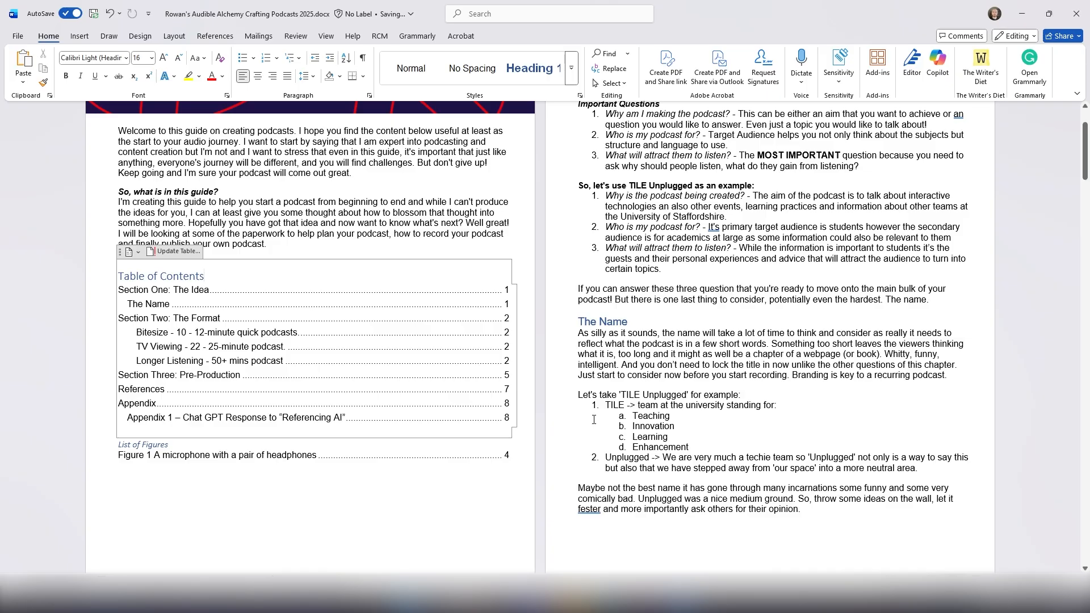
{"action": "left_click", "coordinate": [226, 453]}
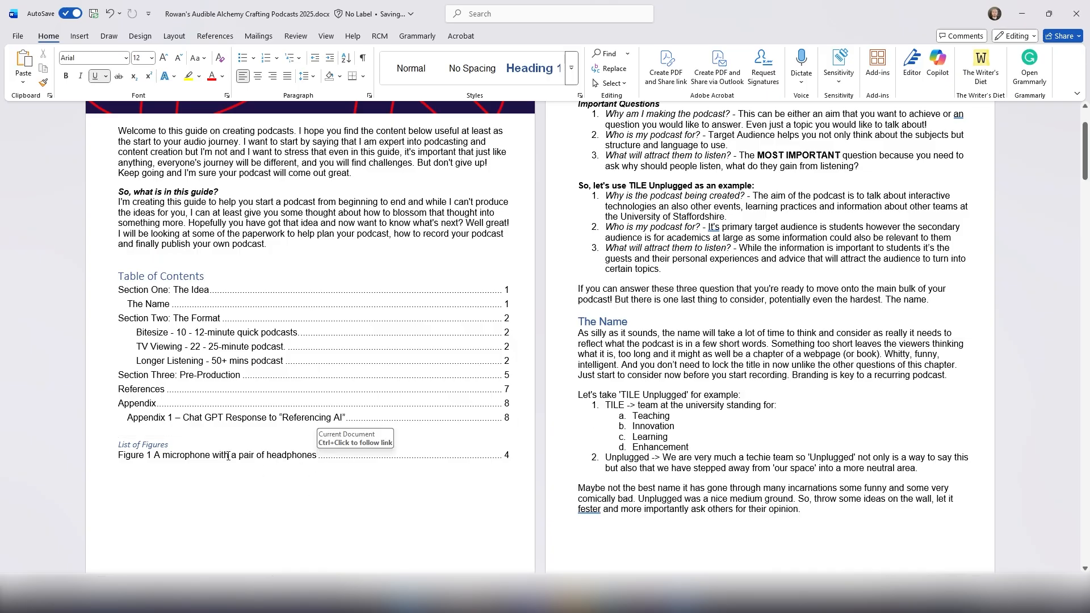
{"action": "left_click", "coordinate": [202, 443]}
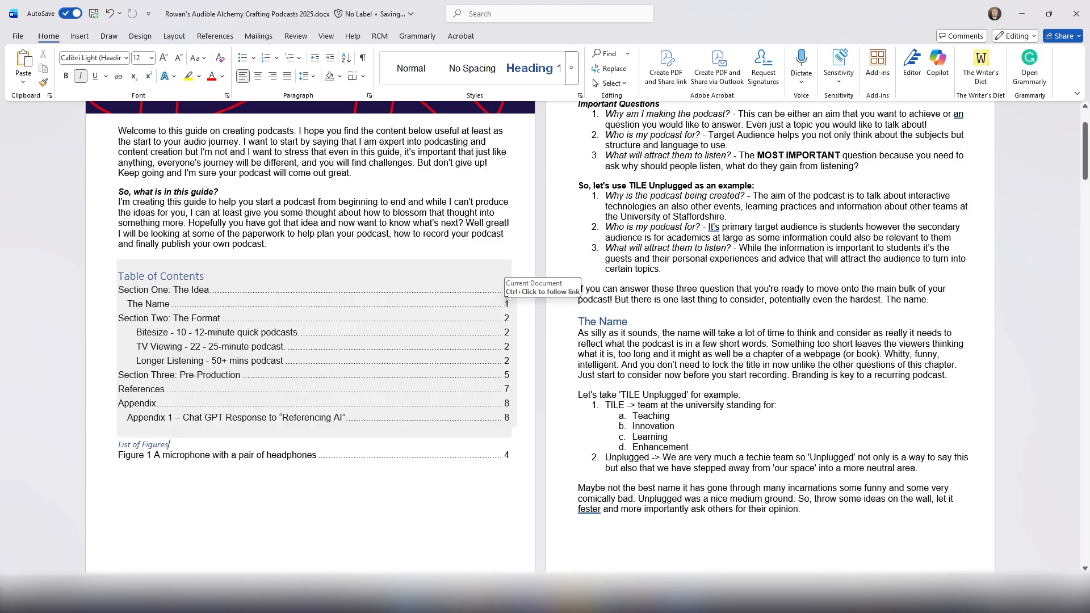